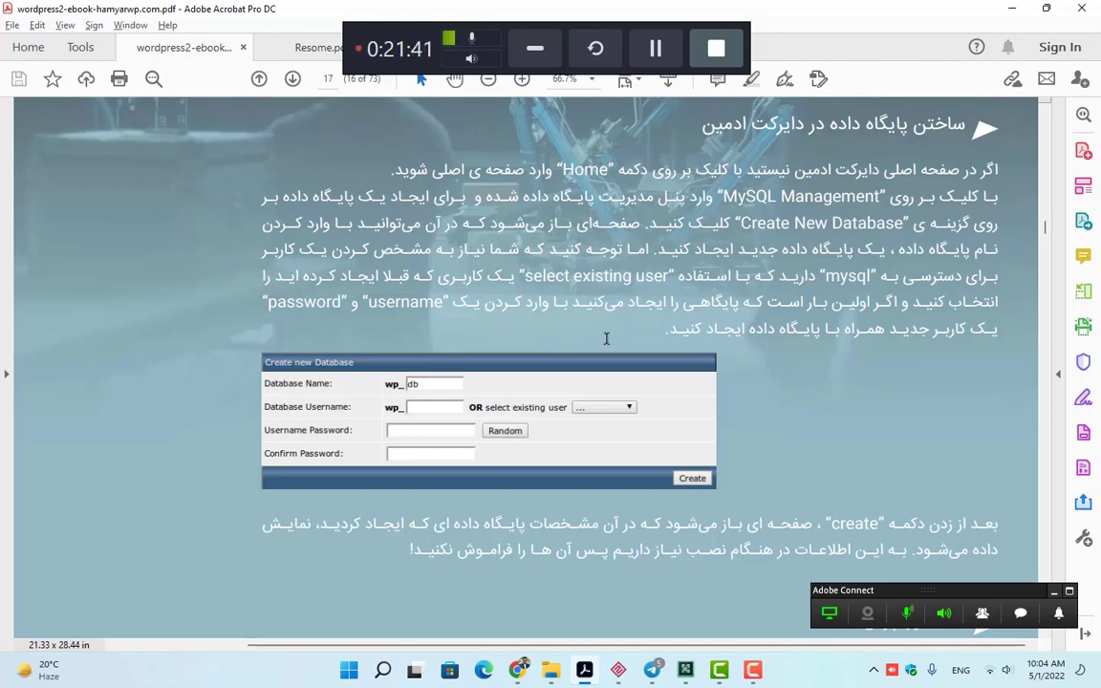
# - Read the e-book's DirectAdmin database and WordPress installation instructions on pages 17 and 18, down to the database details form
pyautogui.scroll(-10, 606, 338)
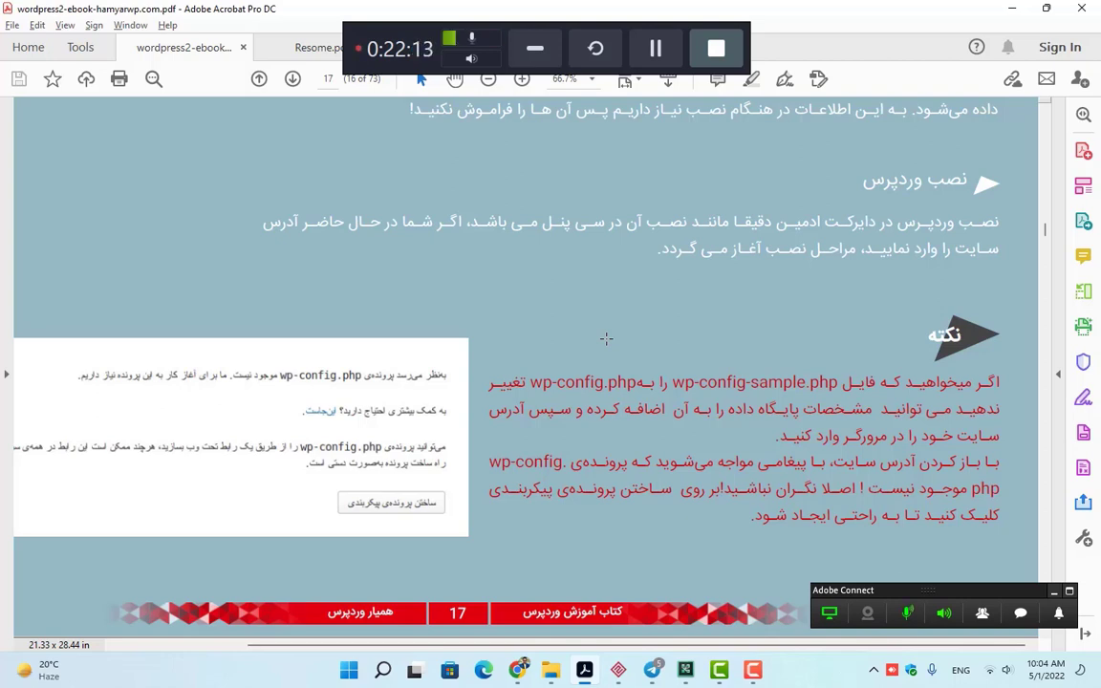
pyautogui.scroll(-8, 606, 338)
pyautogui.scroll(-3, 606, 338)
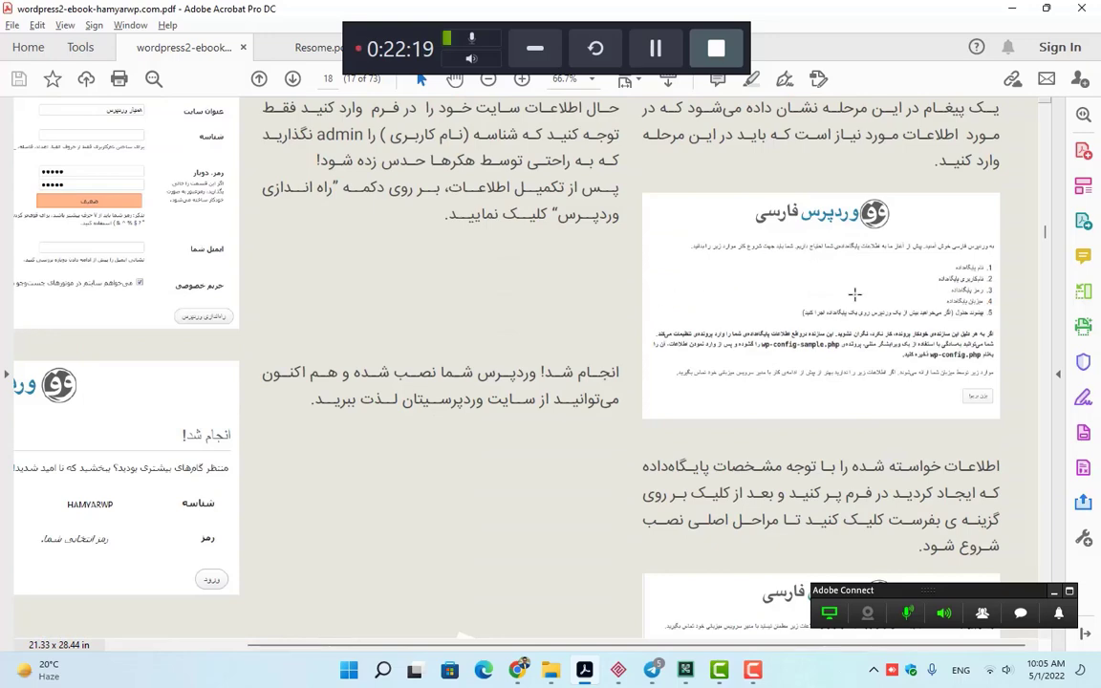
pyautogui.click(855, 294)
pyautogui.scroll(-5, 855, 293)
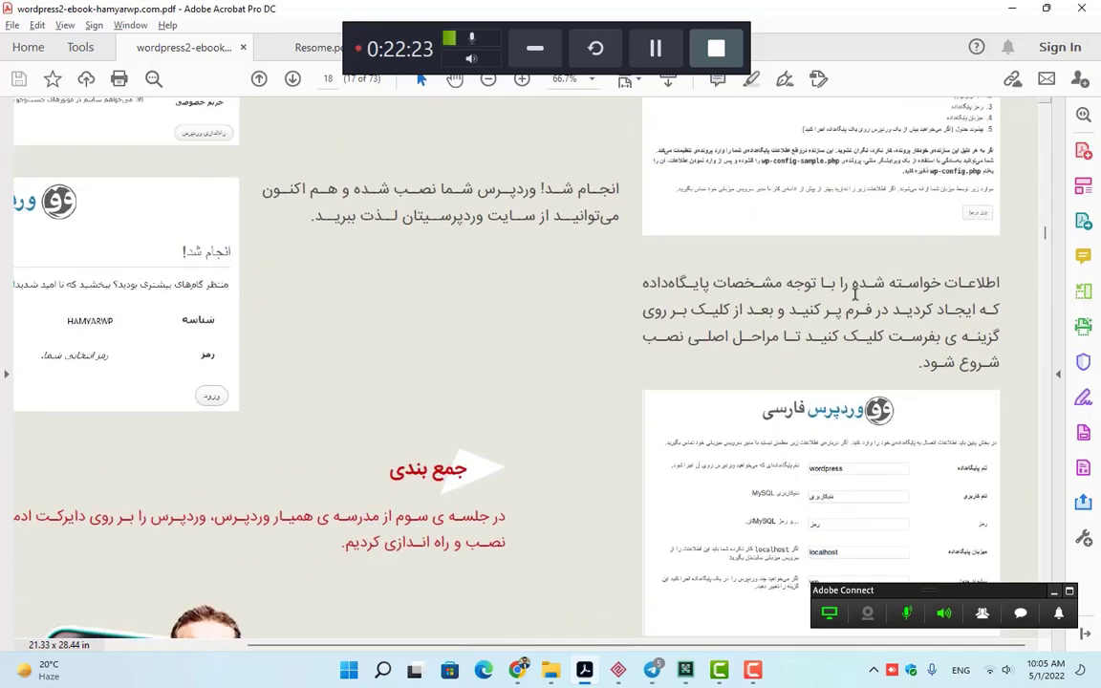
pyautogui.scroll(-2, 854, 294)
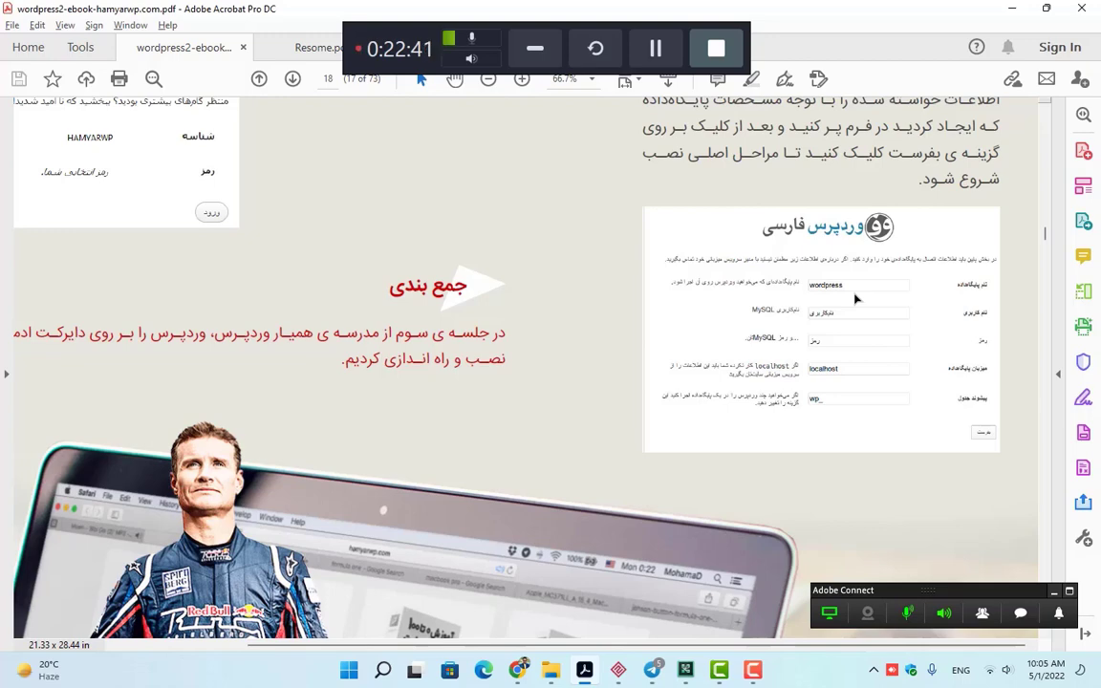
# - Examine the WordPress database connection form on page 18 up close, including its name, username, password, host and table prefix fields
pyautogui.click(855, 299)
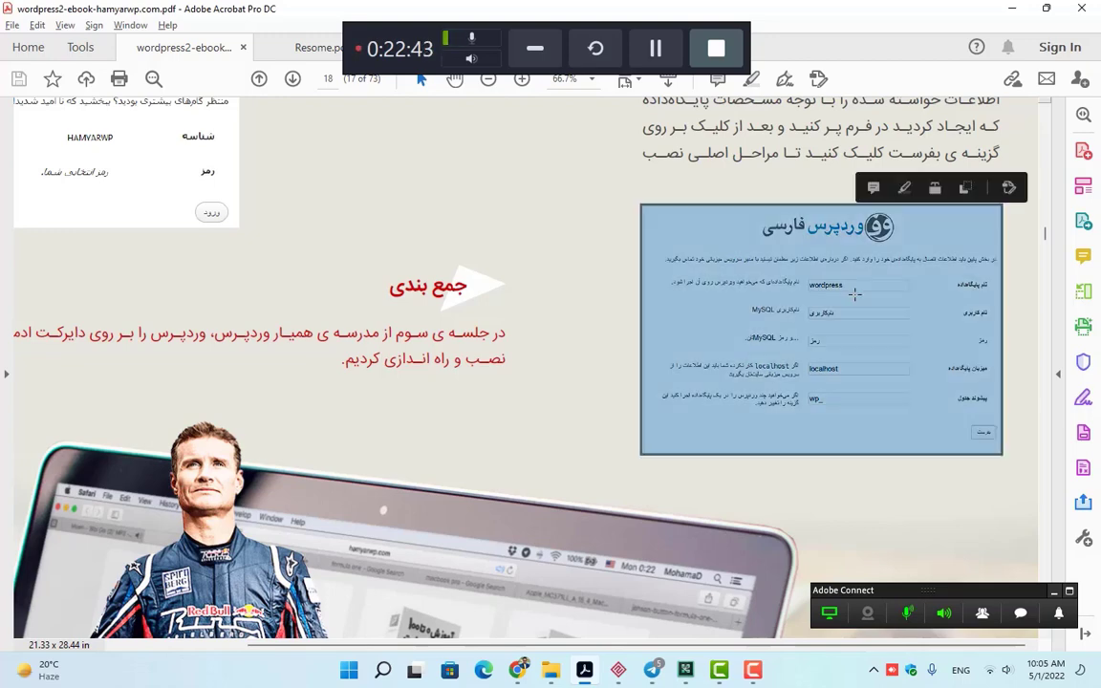
pyautogui.scroll(4, 855, 299)
pyautogui.scroll(-1, 856, 299)
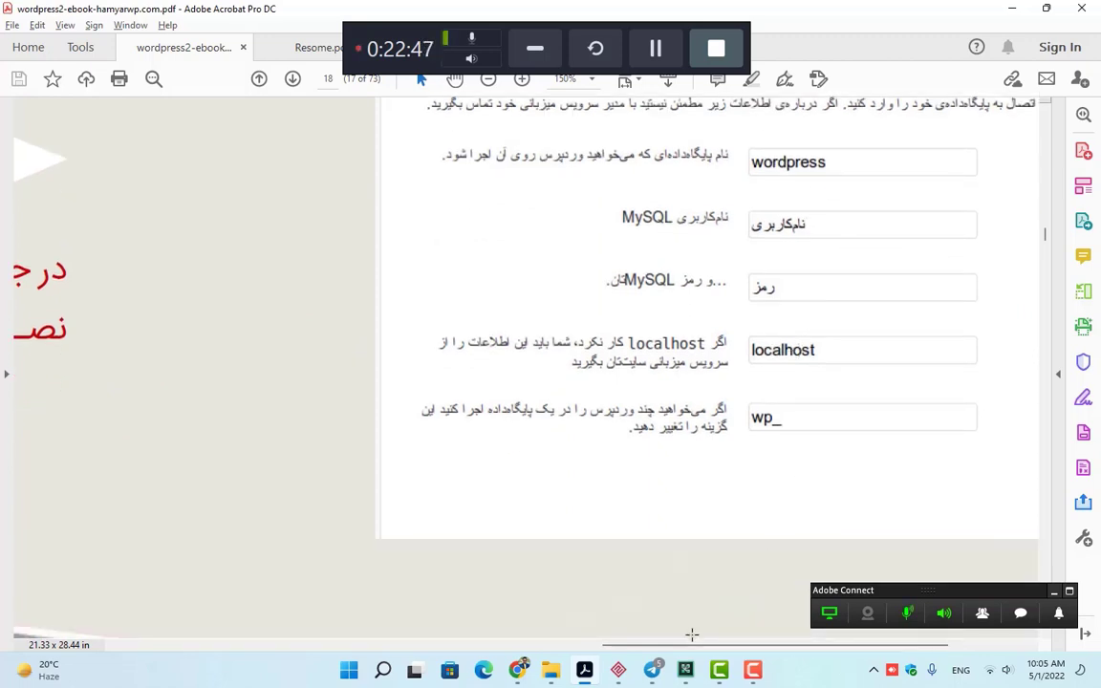
pyautogui.moveTo(690, 646); pyautogui.dragTo(827, 653)
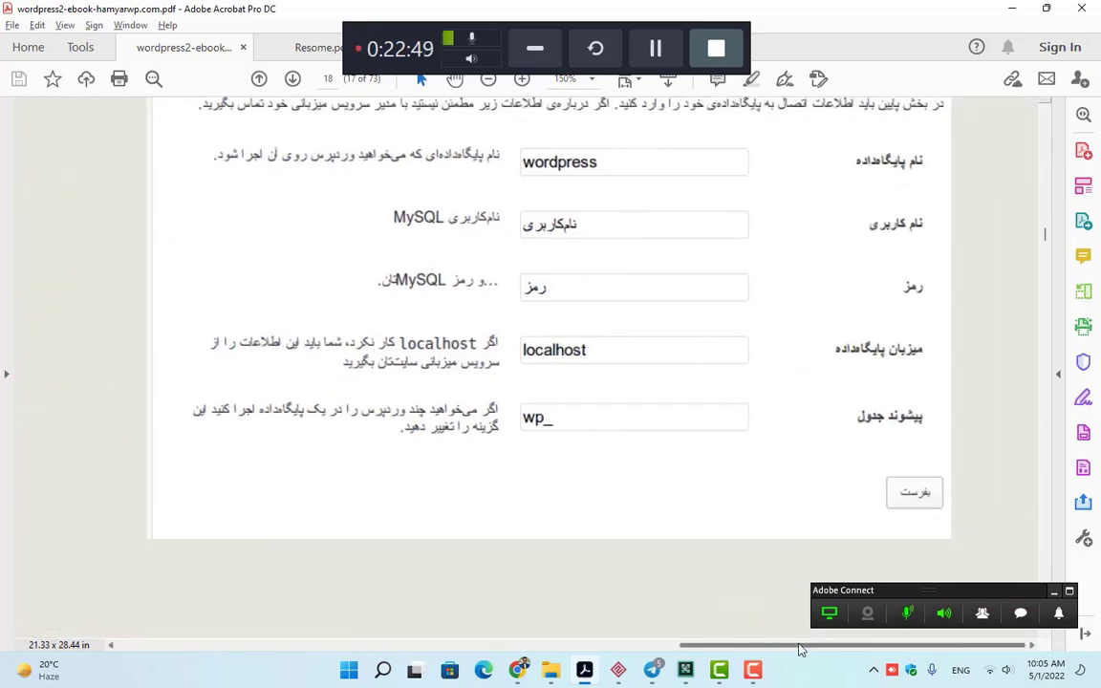
pyautogui.click(810, 357)
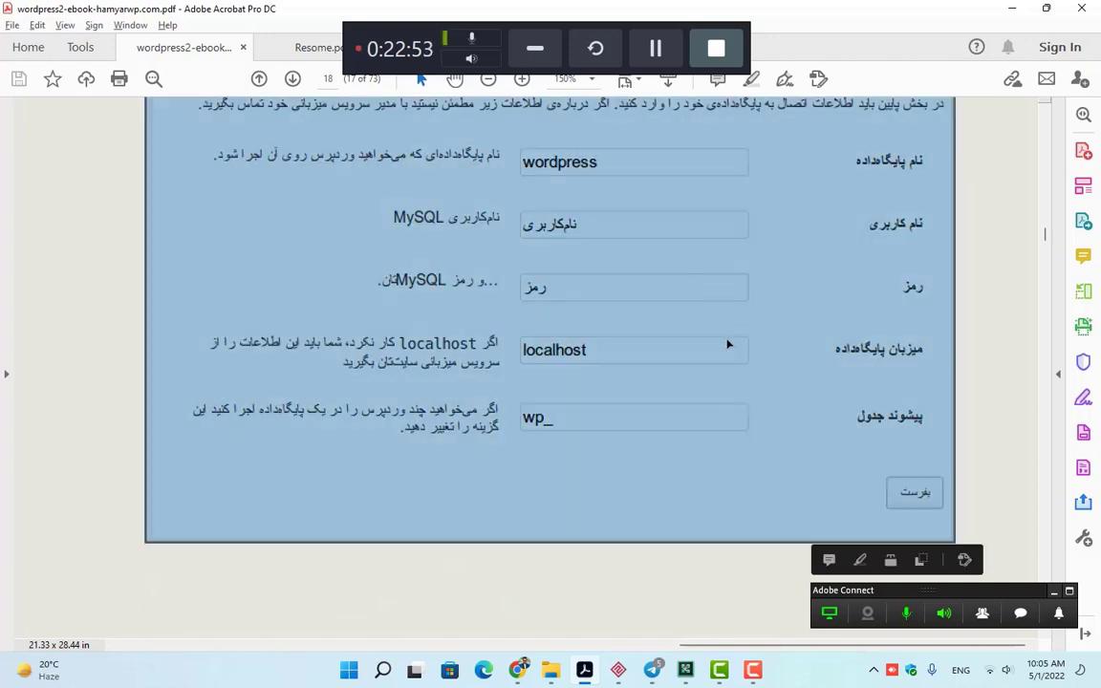
pyautogui.click(844, 358)
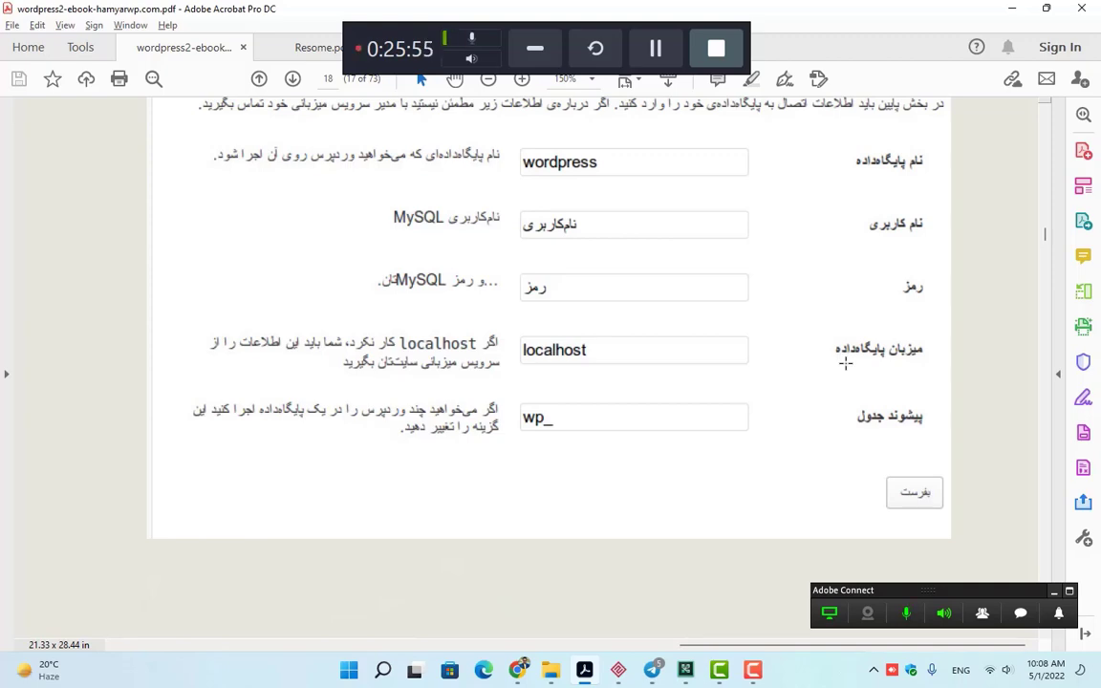
pyautogui.scroll(5, 845, 362)
pyautogui.scroll(-3, 845, 362)
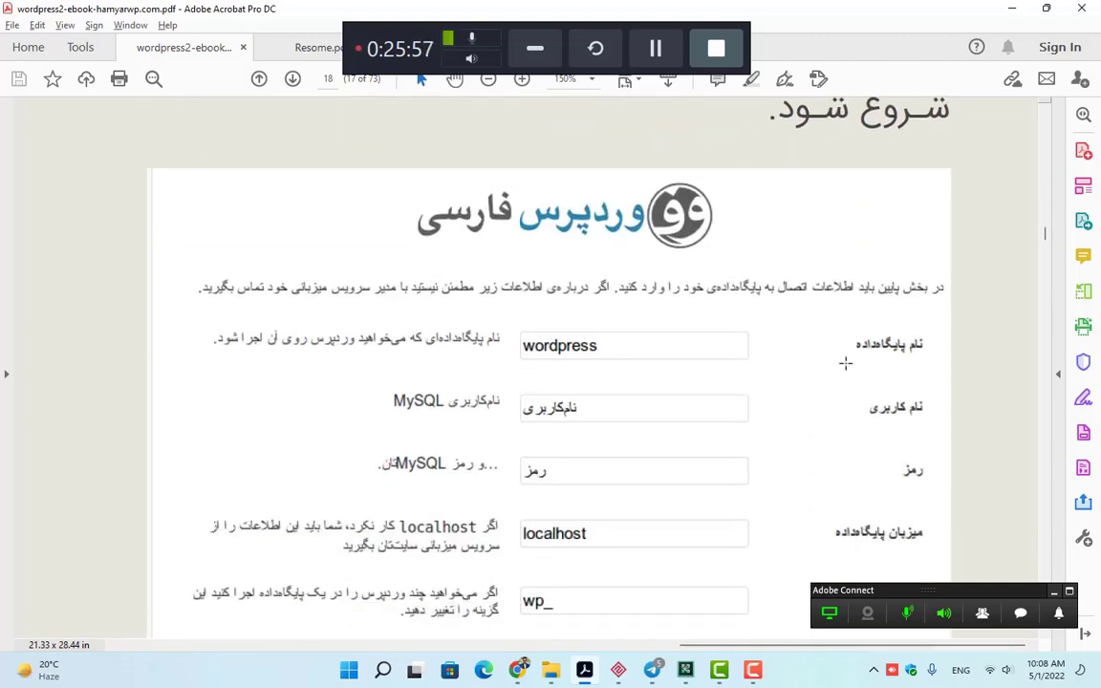
pyautogui.scroll(-4, 844, 362)
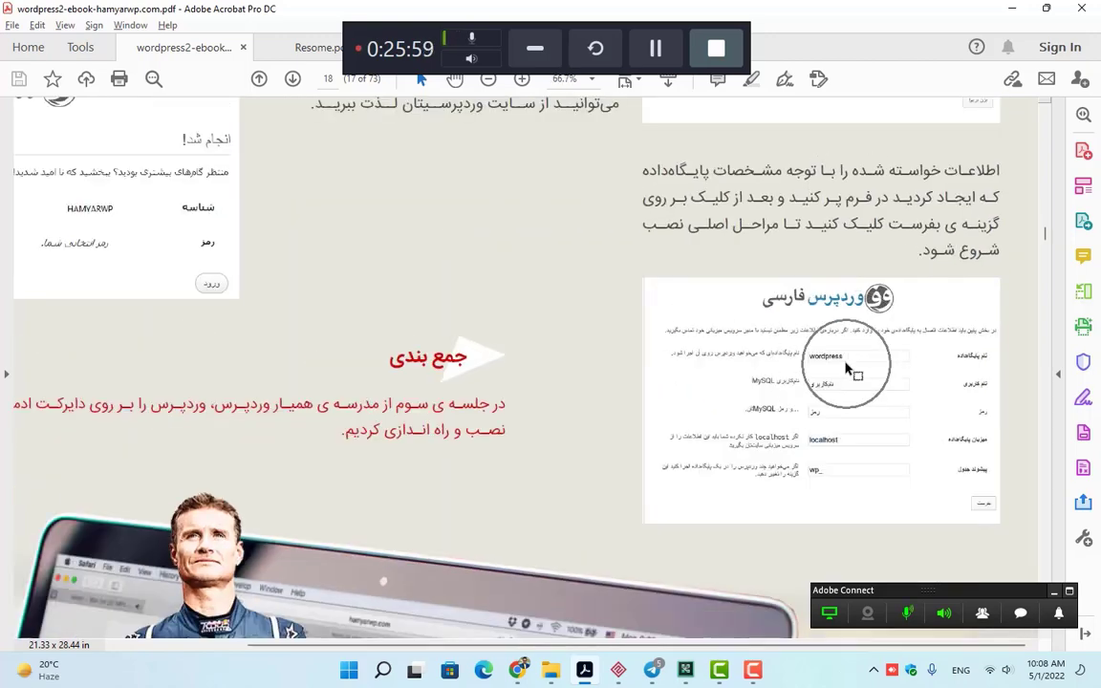
# - Review the site information form, the installation-finished screen and the lesson summary on page 18
pyautogui.scroll(4, 715, 390)
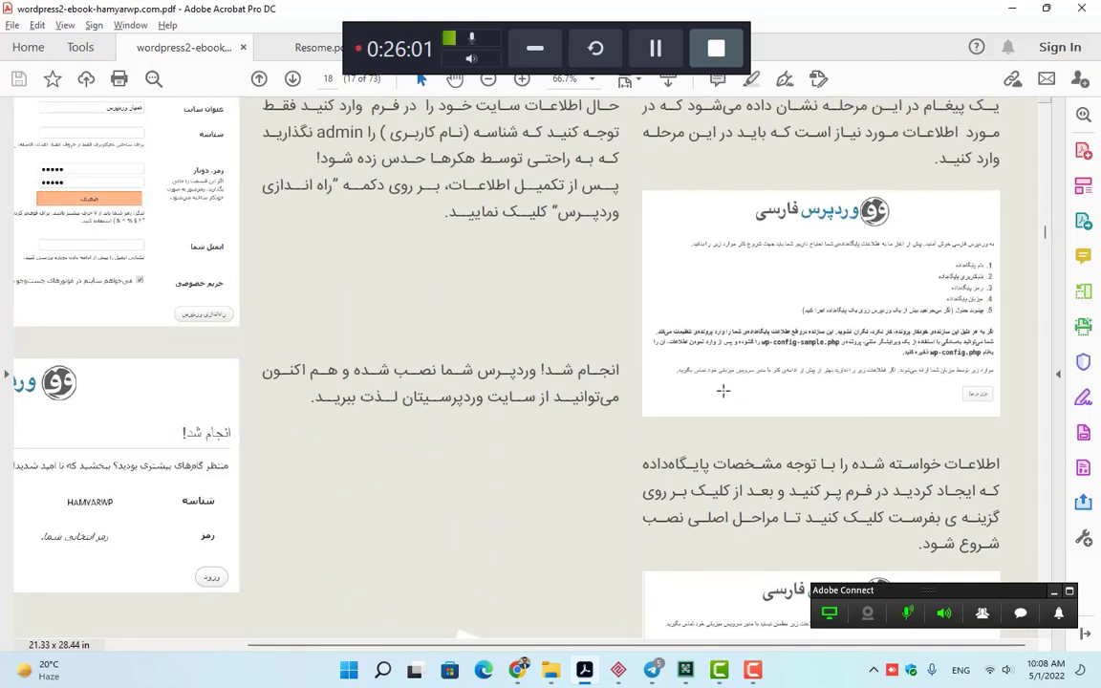
pyautogui.scroll(5, 714, 390)
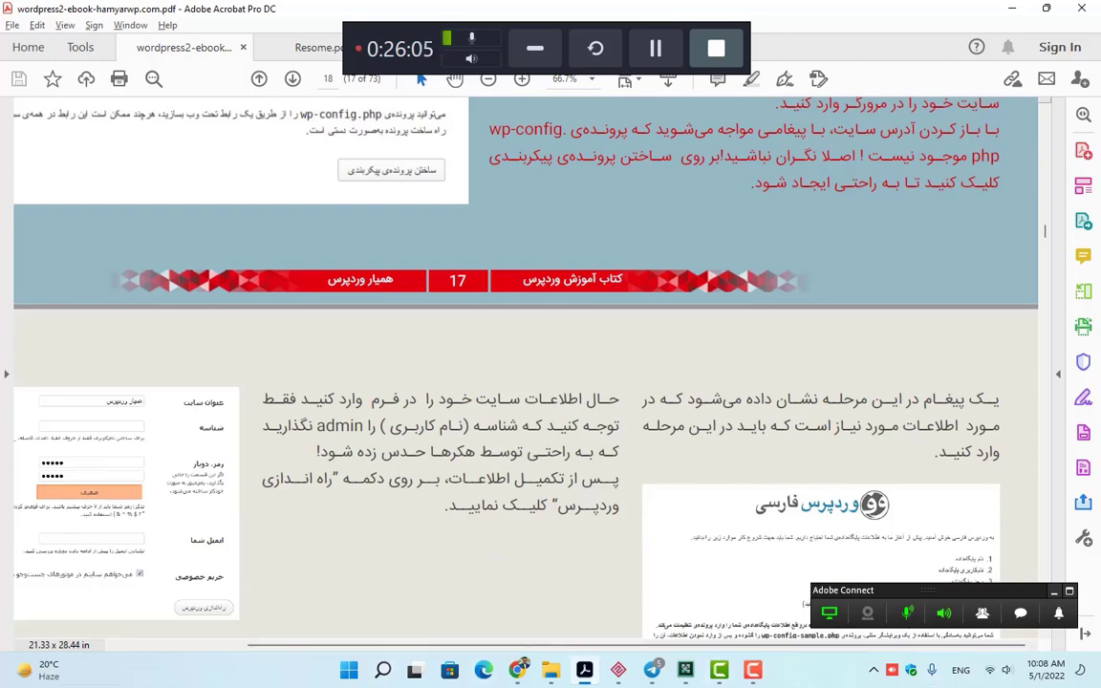
pyautogui.moveTo(309, 648); pyautogui.dragTo(225, 649)
pyautogui.scroll(-2, 201, 374)
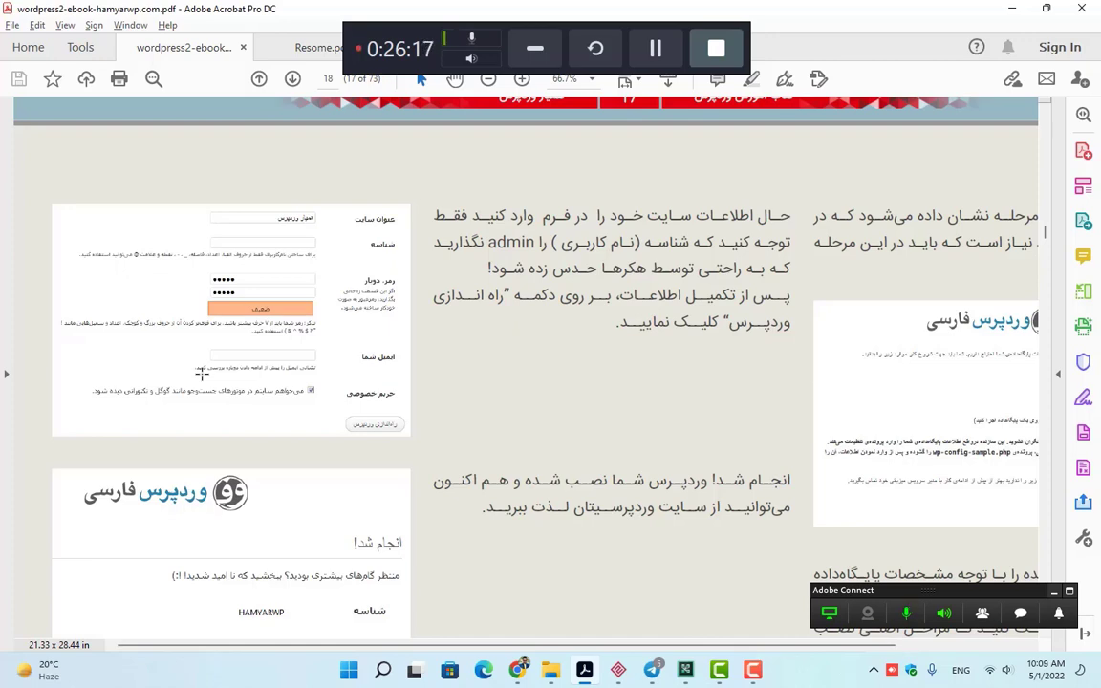
pyautogui.scroll(-5, 201, 373)
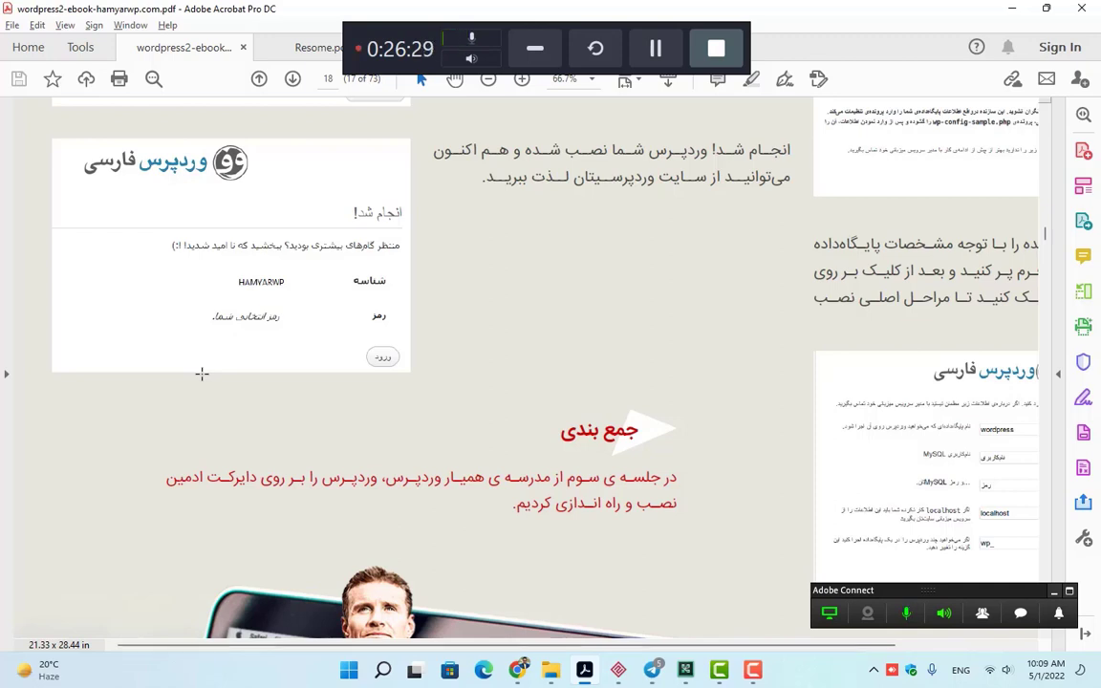
pyautogui.scroll(-8, 202, 374)
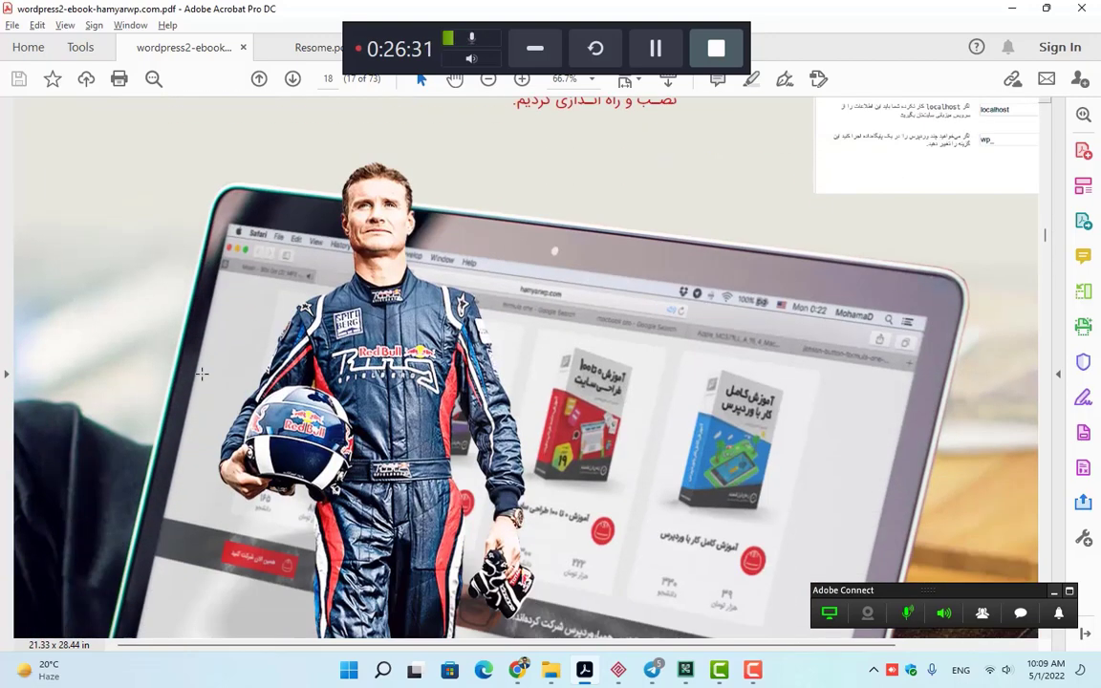
pyautogui.scroll(-4, 201, 373)
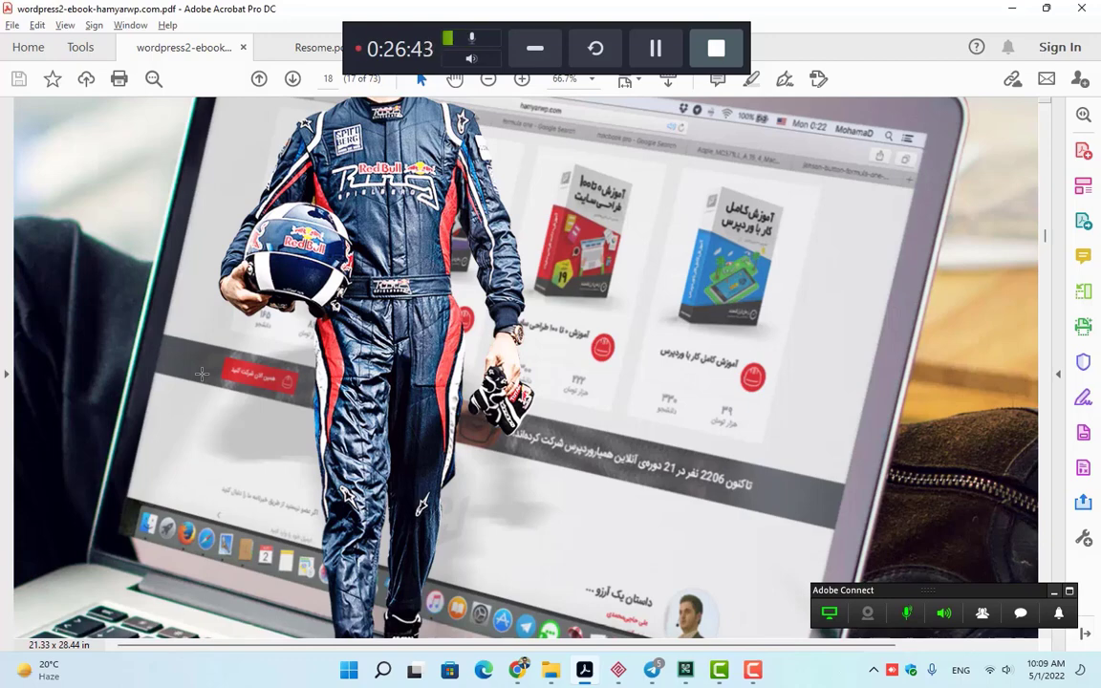
pyautogui.scroll(3, 202, 373)
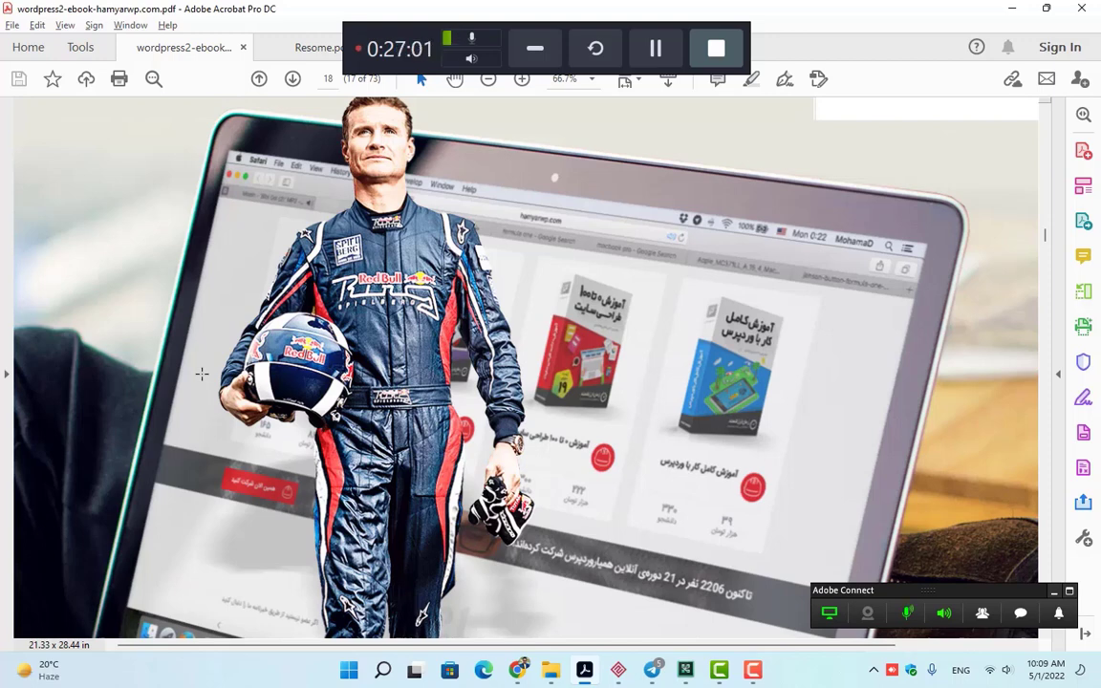
# - Go on to page 20 and read the requirements and setup instructions for installing WordPress on a XAMPP local host
pyautogui.keyDown('ctrl'); pyautogui.scroll(-3, 202, 373); pyautogui.keyUp('ctrl')
pyautogui.scroll(-3, 202, 375)
pyautogui.scroll(-5, 201, 379)
pyautogui.keyDown('ctrl'); pyautogui.scroll(2, 202, 380); pyautogui.keyUp('ctrl')
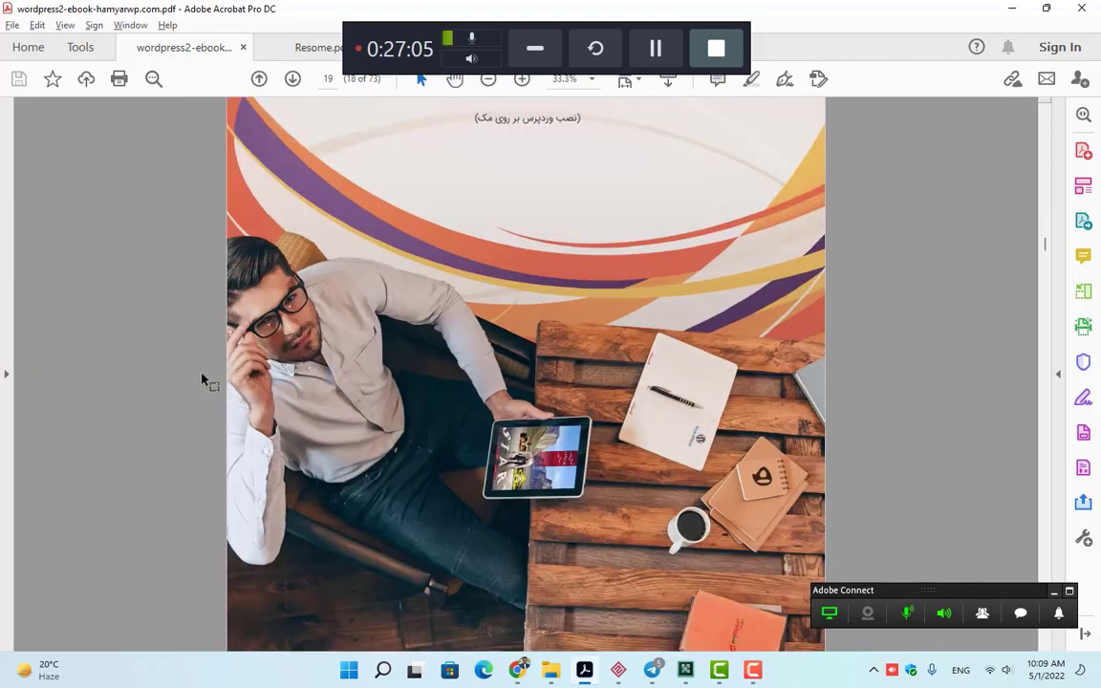
pyautogui.keyDown('ctrl'); pyautogui.scroll(1, 202, 380); pyautogui.keyUp('ctrl')
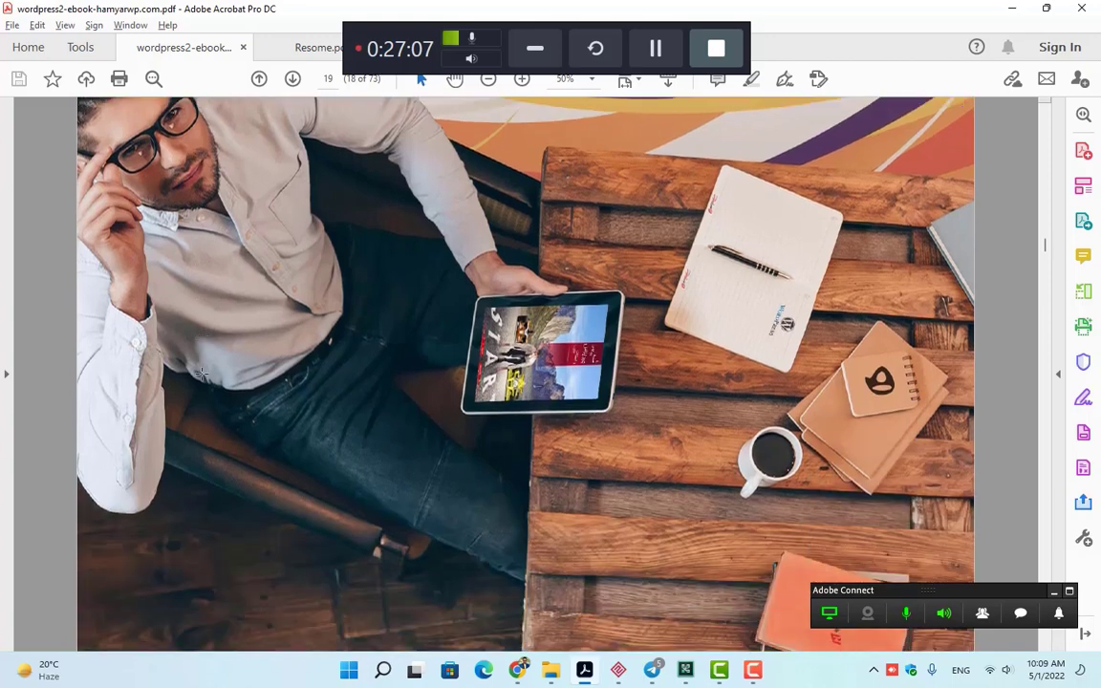
pyautogui.scroll(-6, 202, 373)
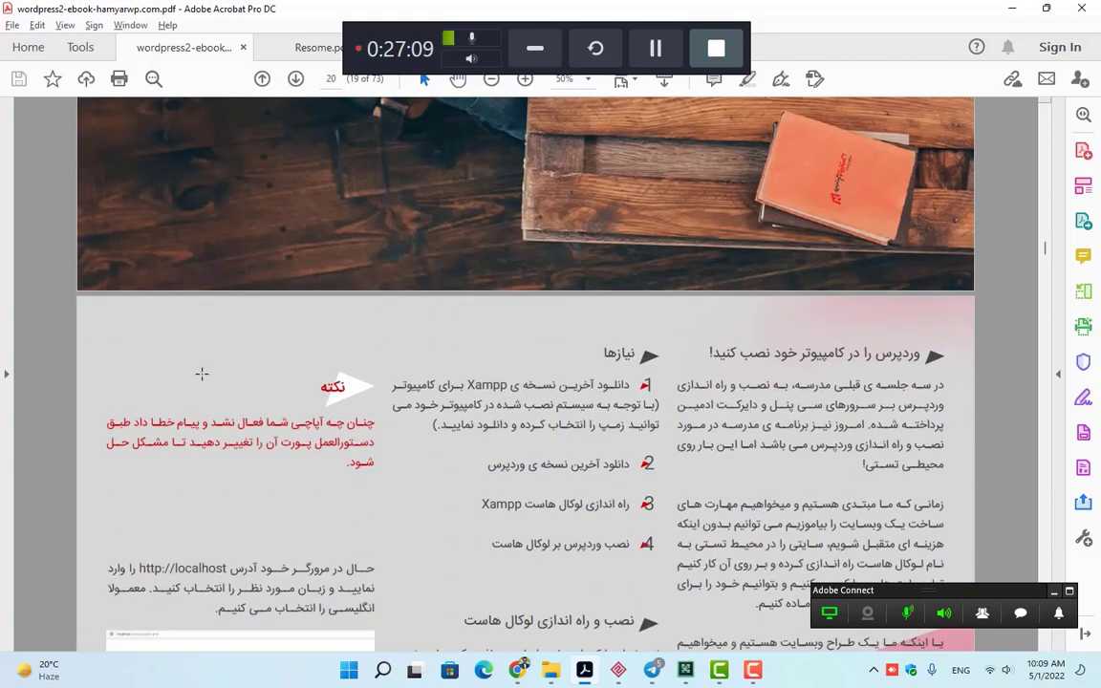
pyautogui.scroll(-4, 201, 373)
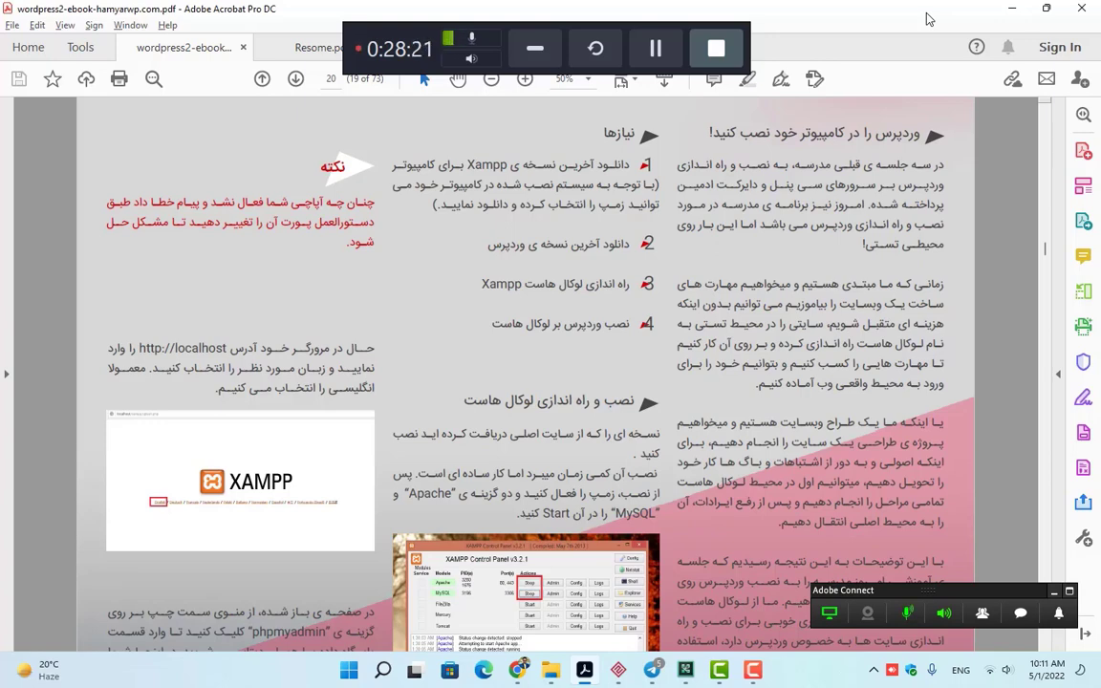
pyautogui.scroll(-3, 269, 330)
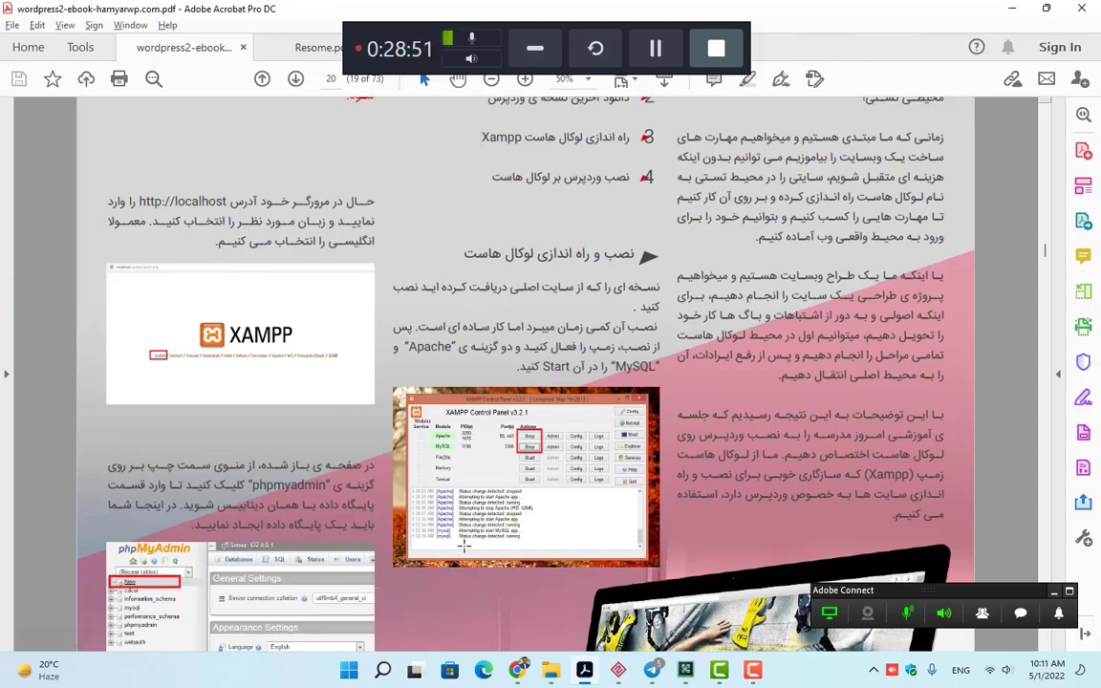
# - Examine the XAMPP Control Panel figure up close, focusing on the action buttons for Apache and MySQL
pyautogui.scroll(8, 530, 449)
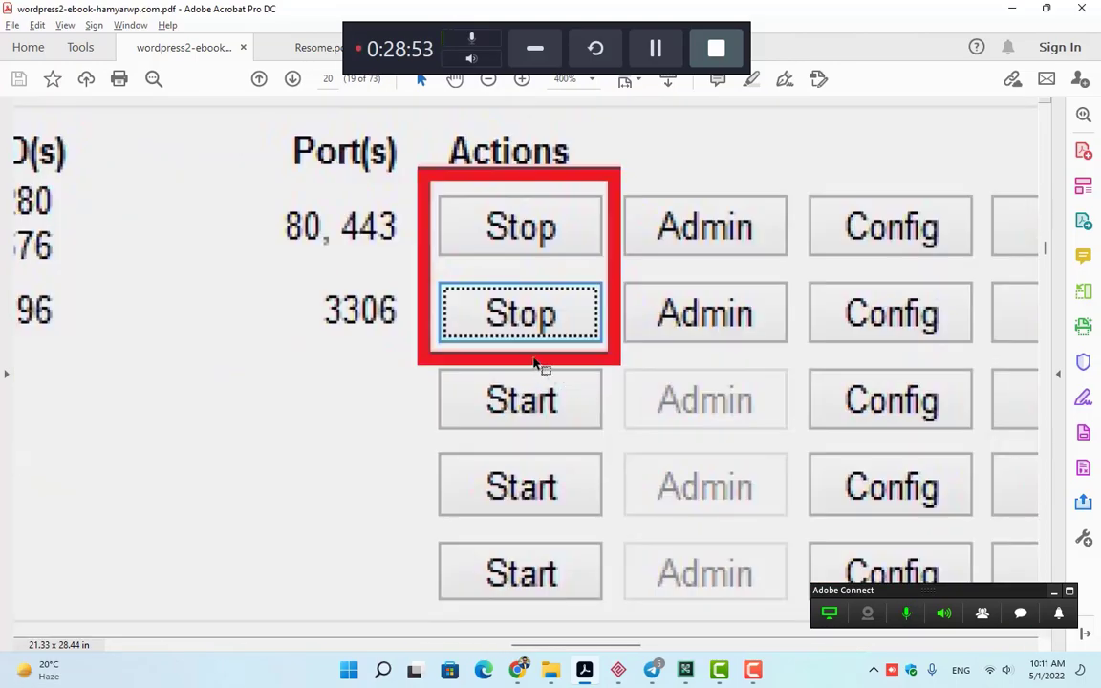
pyautogui.scroll(-4, 535, 364)
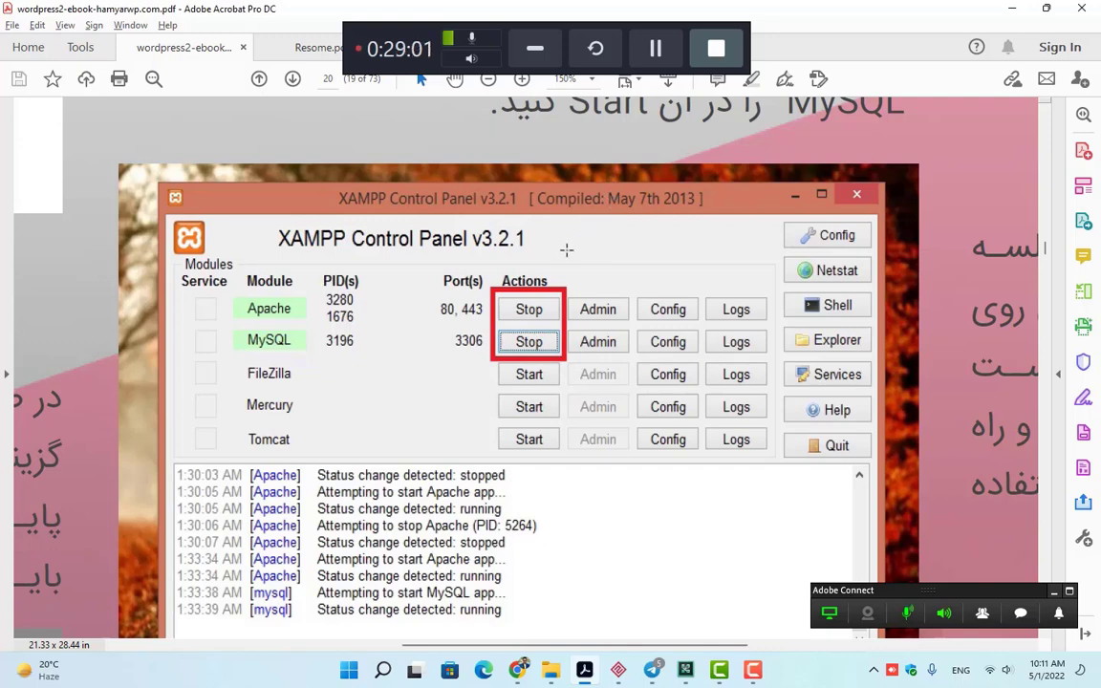
pyautogui.scroll(-1, 567, 249)
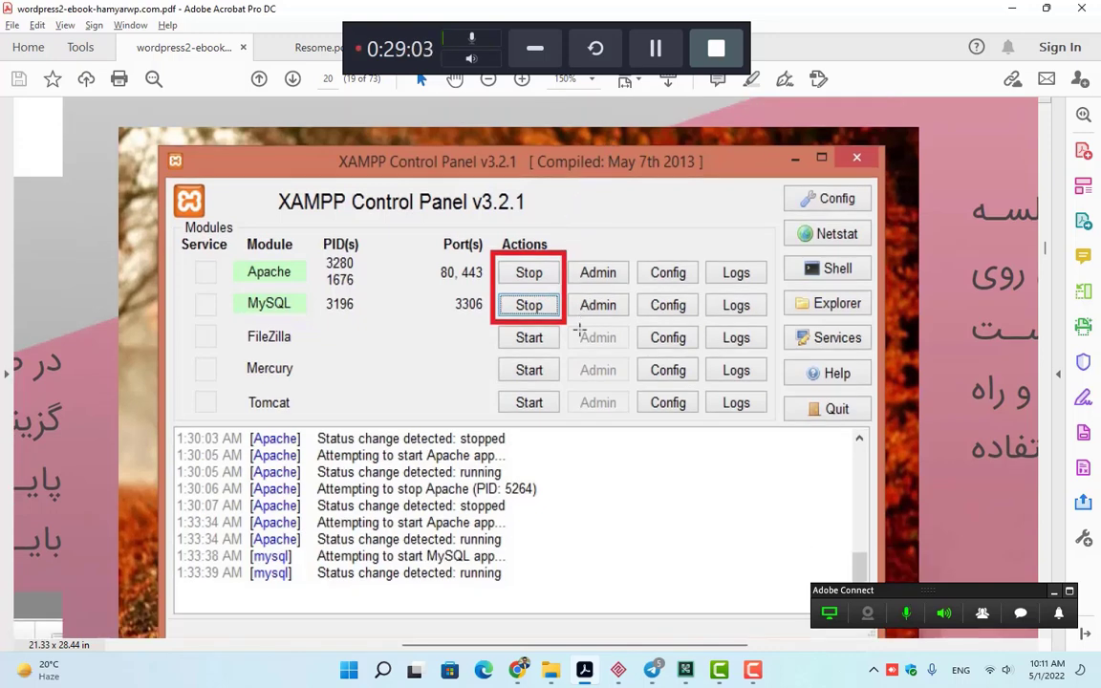
pyautogui.click(573, 455)
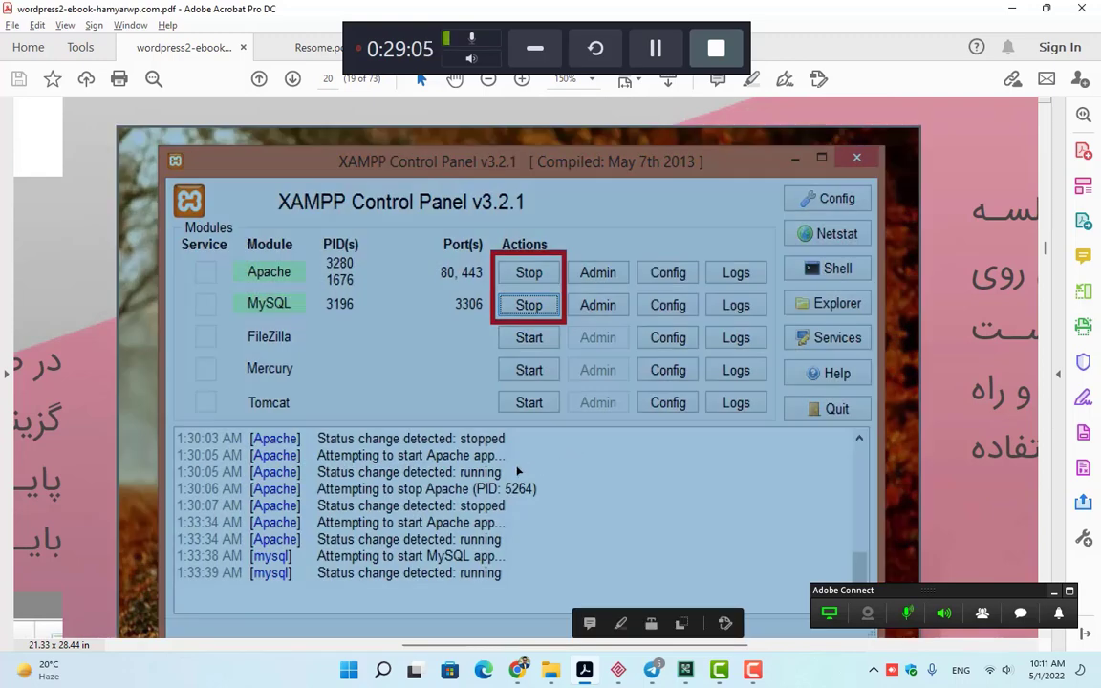
pyautogui.click(396, 468)
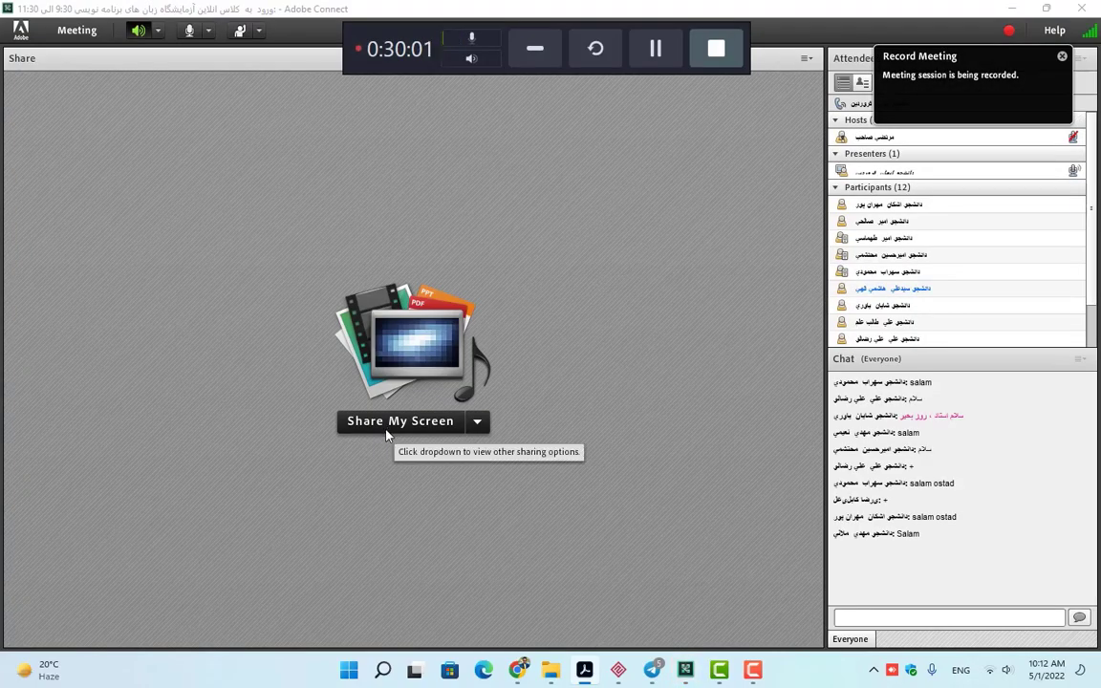
# - Share the whole desktop in the Adobe Connect meeting and turn on the microphone
pyautogui.click(387, 435)
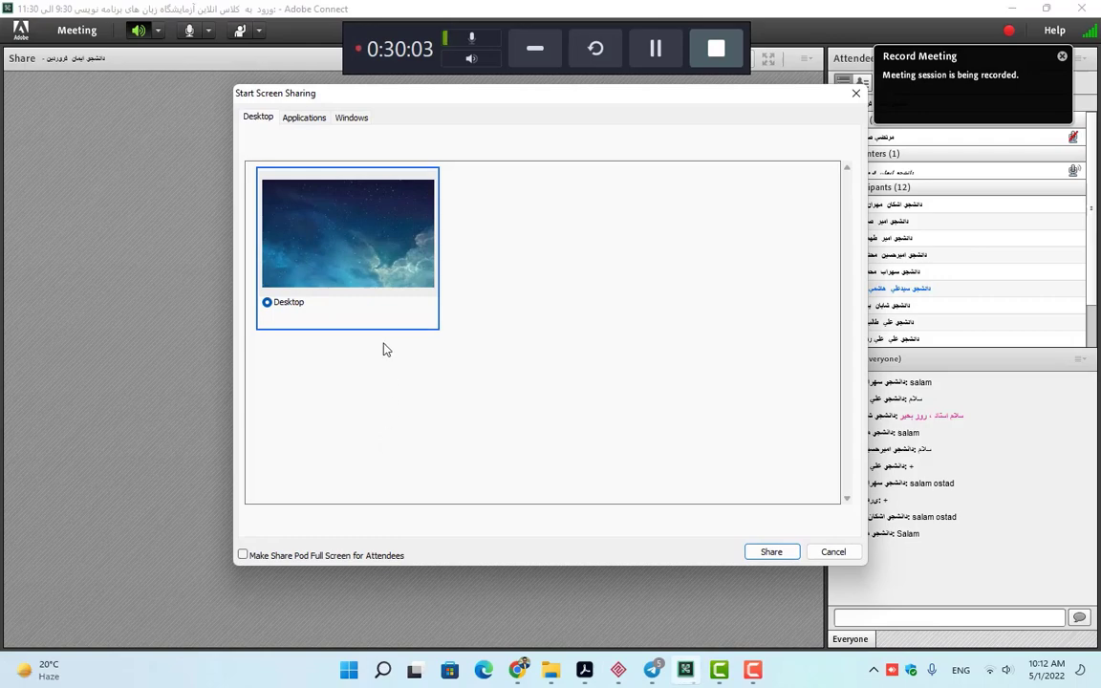
pyautogui.click(769, 553)
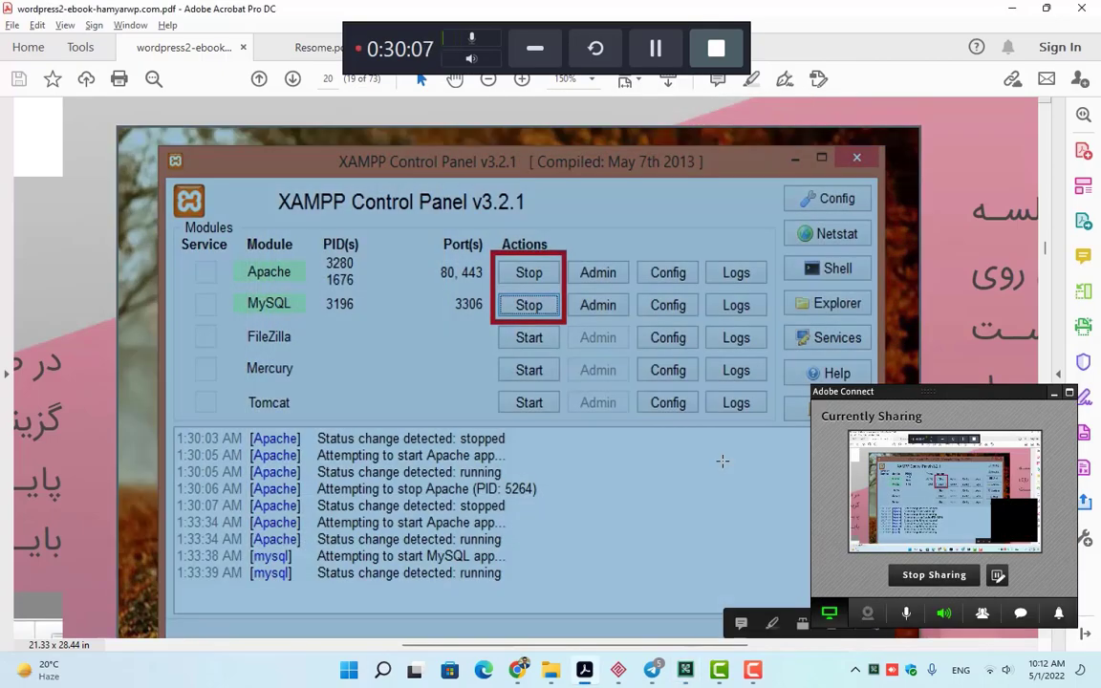
pyautogui.click(902, 613)
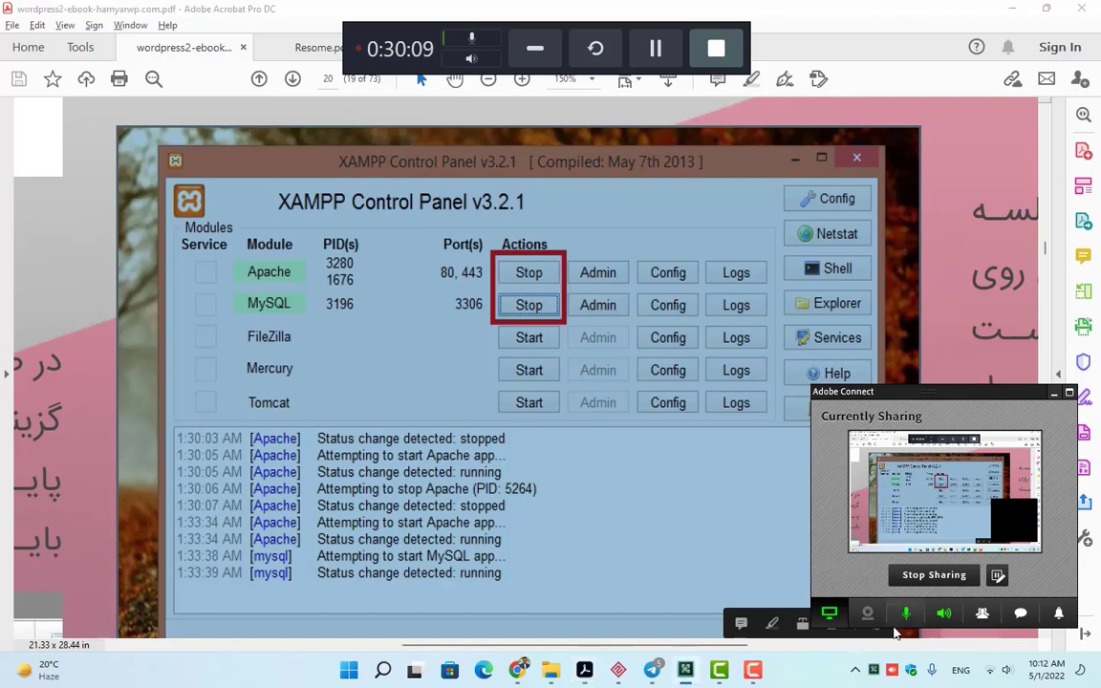
pyautogui.click(644, 454)
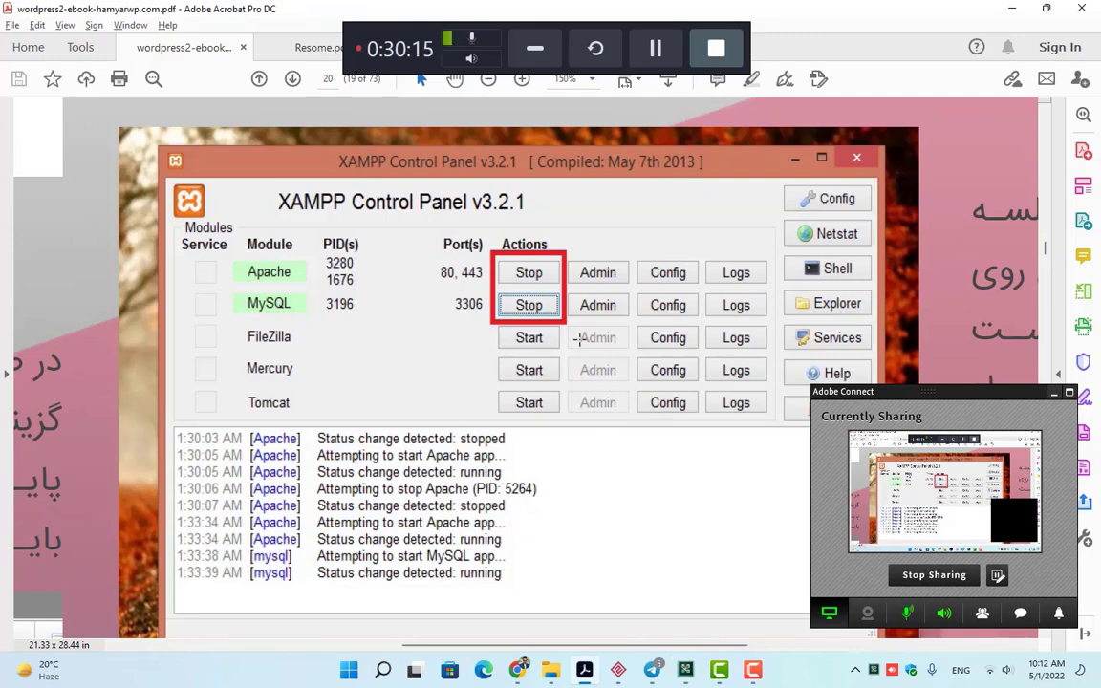
pyautogui.scroll(-1, 579, 338)
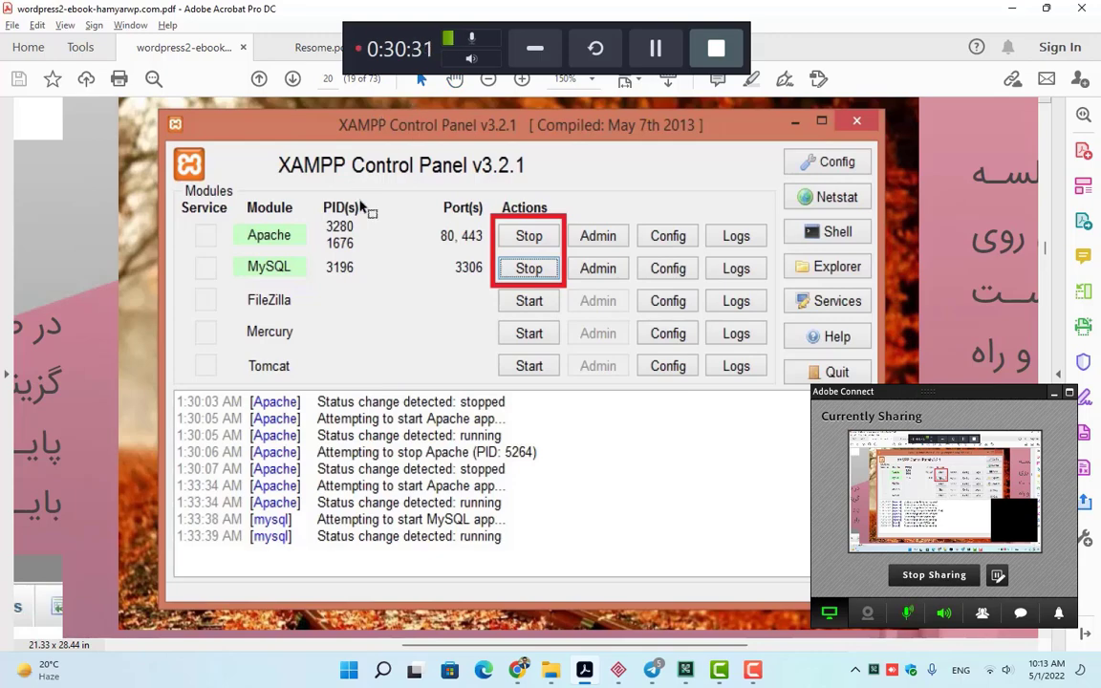
pyautogui.hotkey('ctrl', '2')
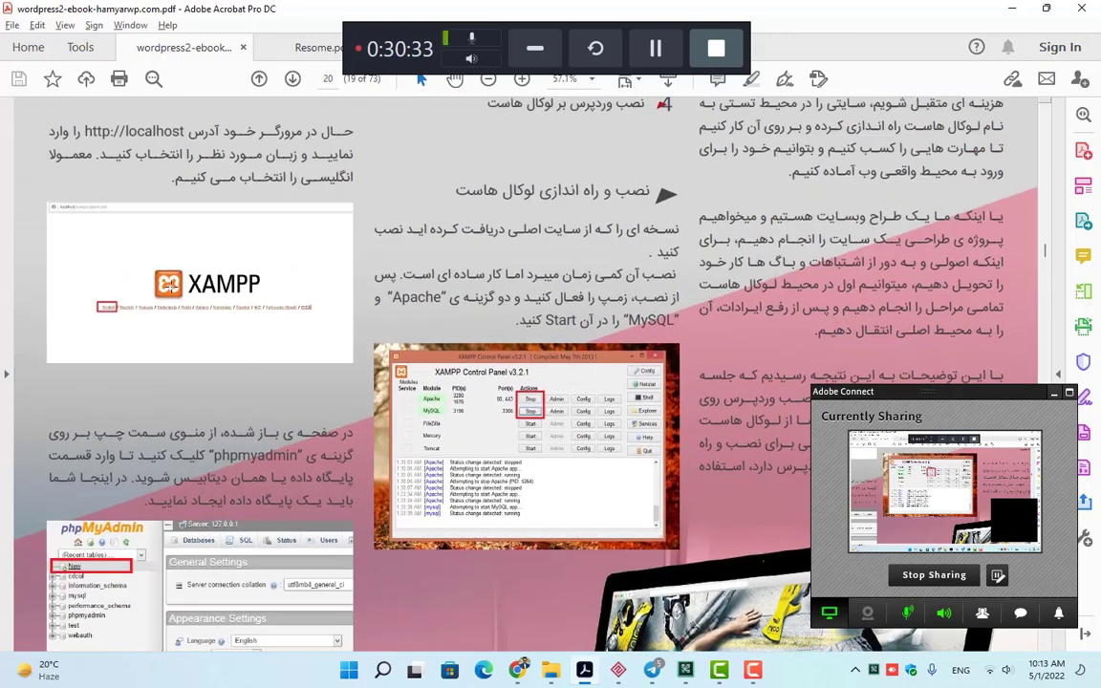
pyautogui.scroll(3, 170, 283)
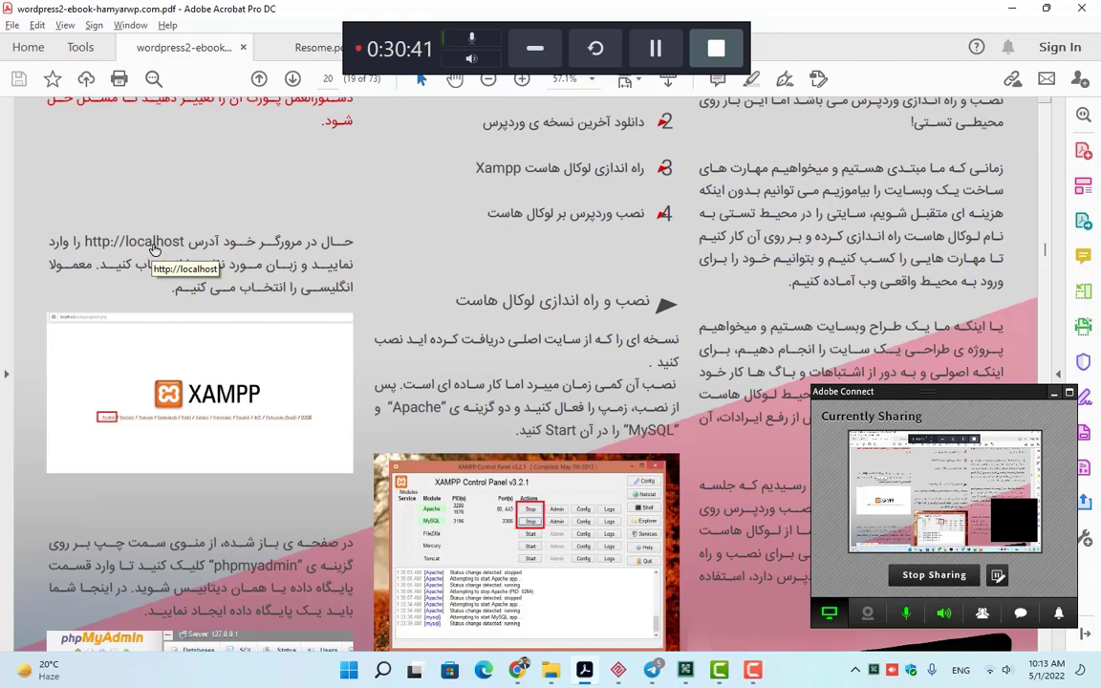
# - Read the e-book's instructions and figure about opening phpMyAdmin and creating a new database on page 20
pyautogui.scroll(-5, 153, 246)
pyautogui.scroll(-1, 153, 243)
pyautogui.scroll(-1, 153, 244)
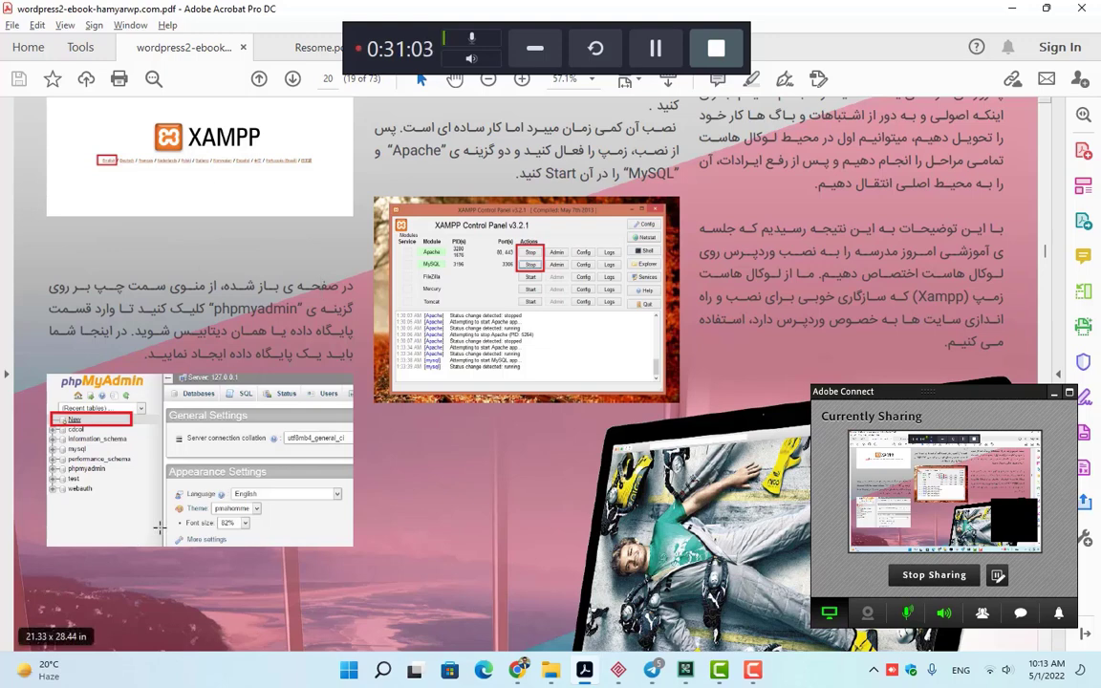
# - Deselect the XAMPP Control Panel figure and collapse the Adobe Connect sharing preview to uncover the page
pyautogui.click(519, 346)
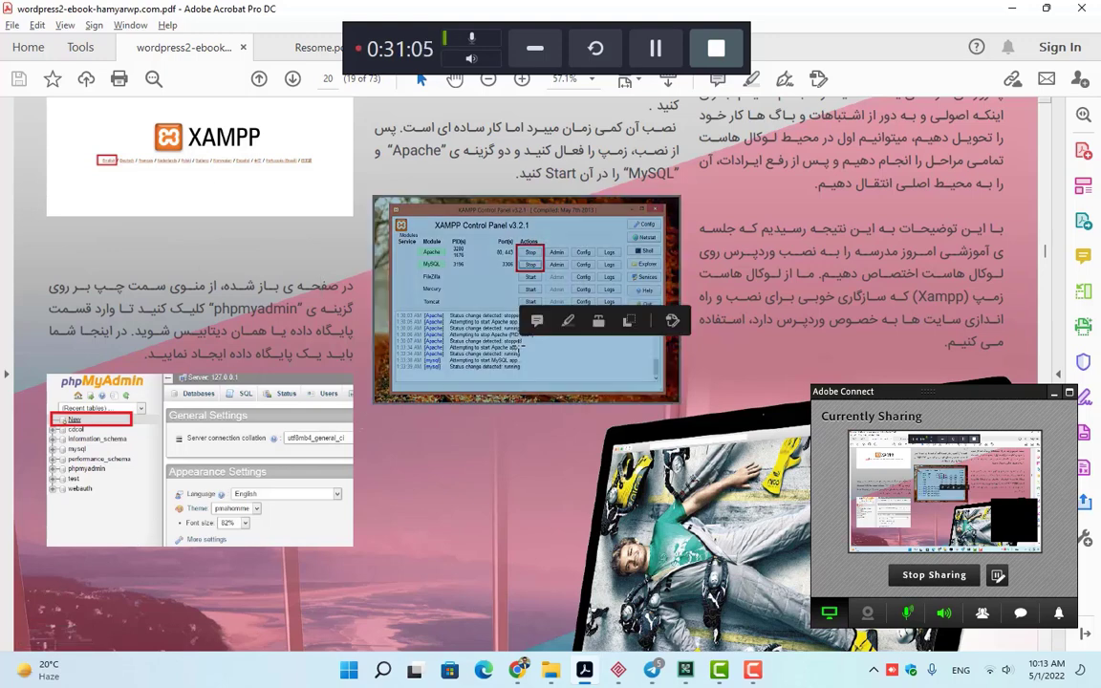
pyautogui.press('Escape')
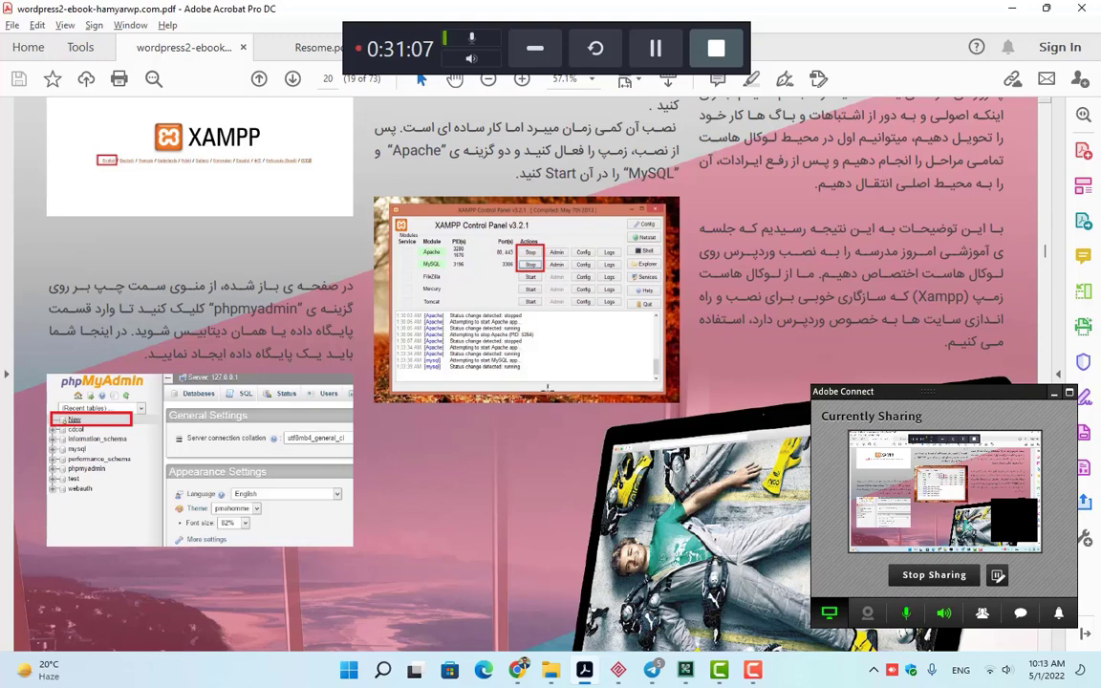
pyautogui.click(835, 614)
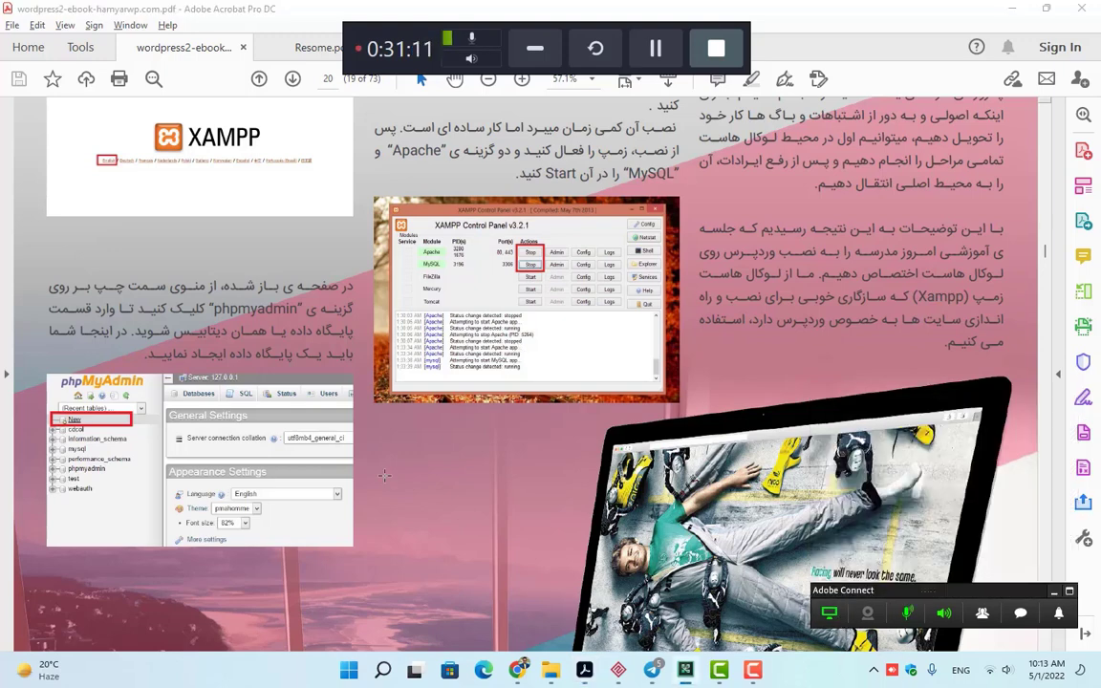
# - Read page 21 on creating the database and placing WordPress in C>> Xampp>>htdocs, marking the word Xampp in the path
pyautogui.scroll(-8, 339, 473)
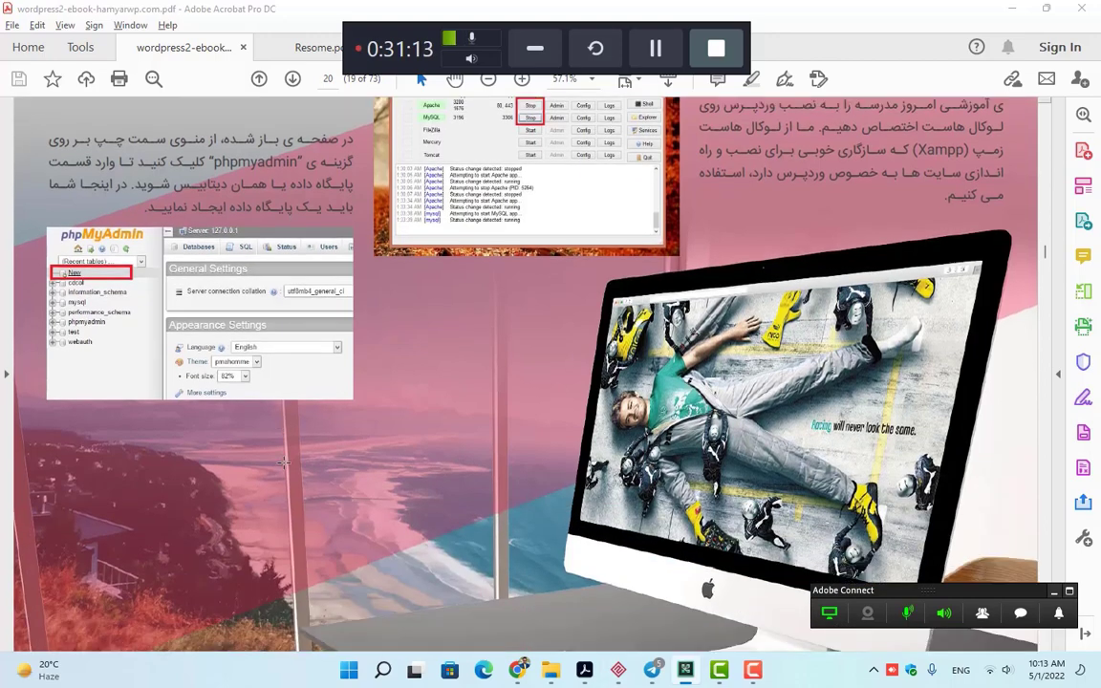
pyautogui.scroll(-20, 284, 463)
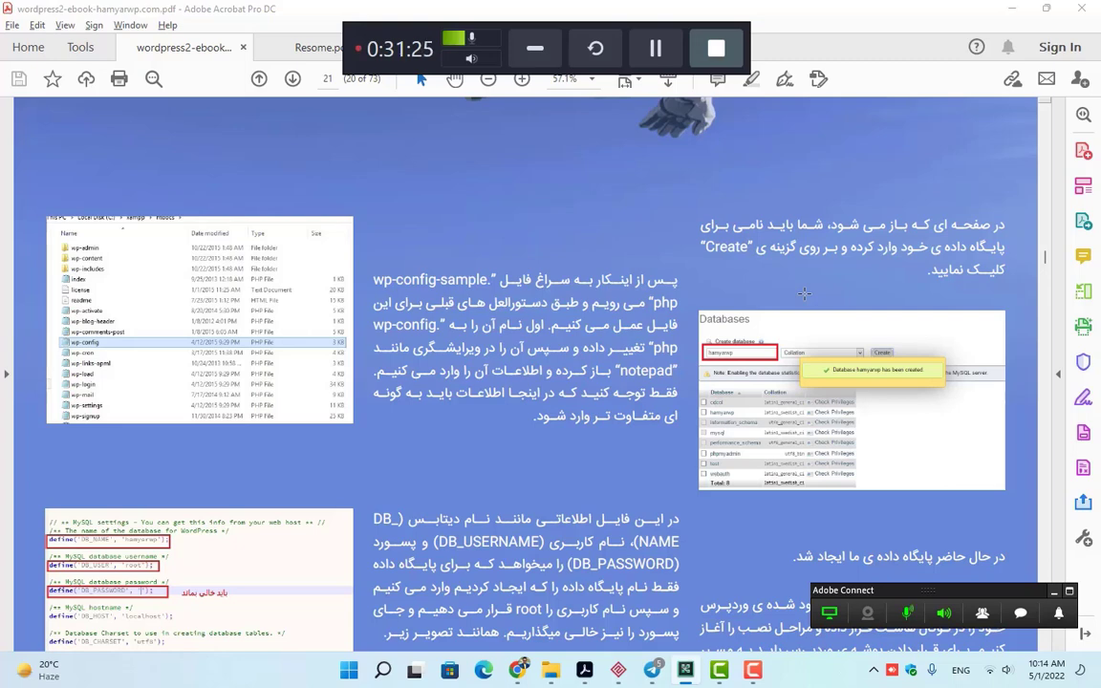
pyautogui.click(990, 671)
pyautogui.click(990, 671)
pyautogui.click(715, 496)
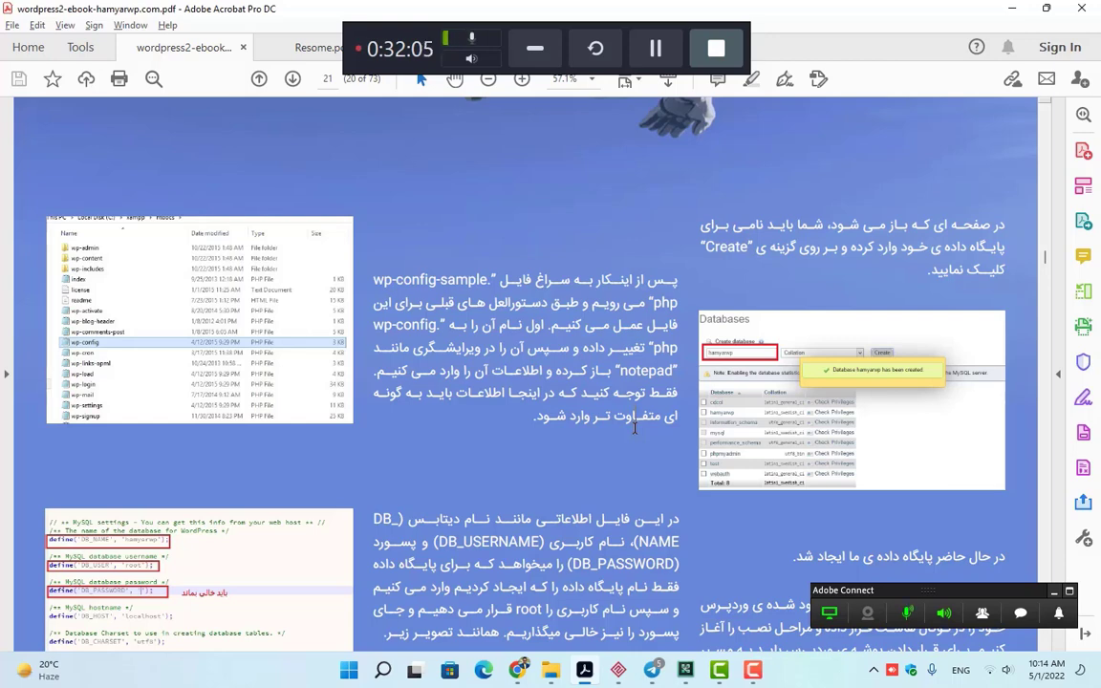
pyautogui.scroll(-5, 634, 428)
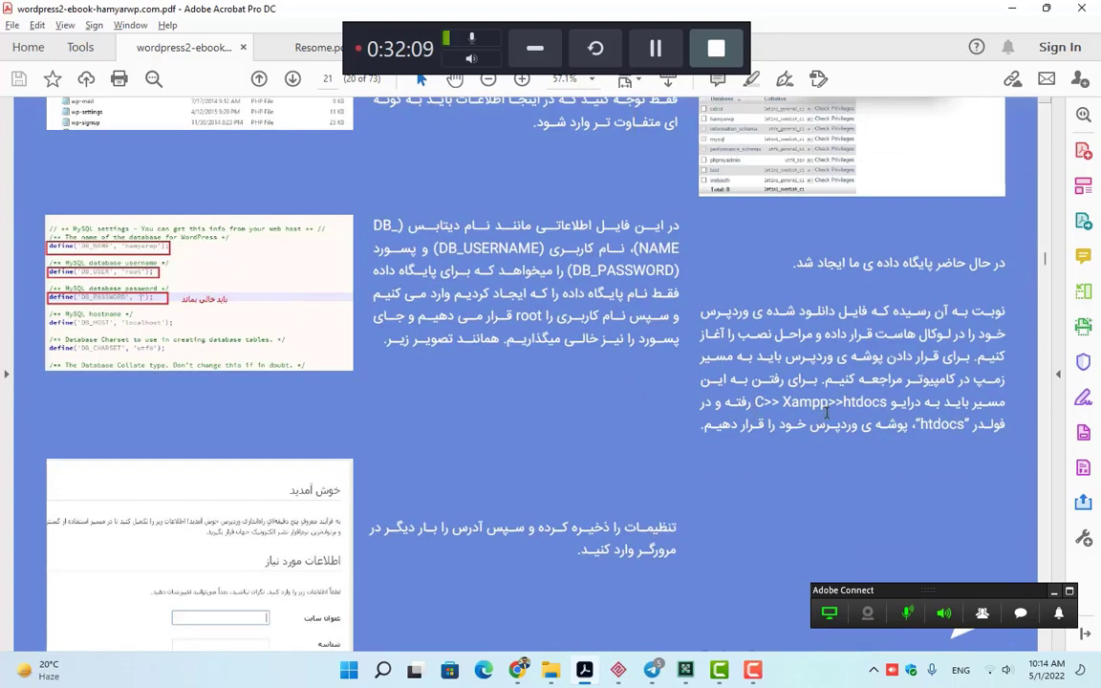
pyautogui.doubleClick(827, 411)
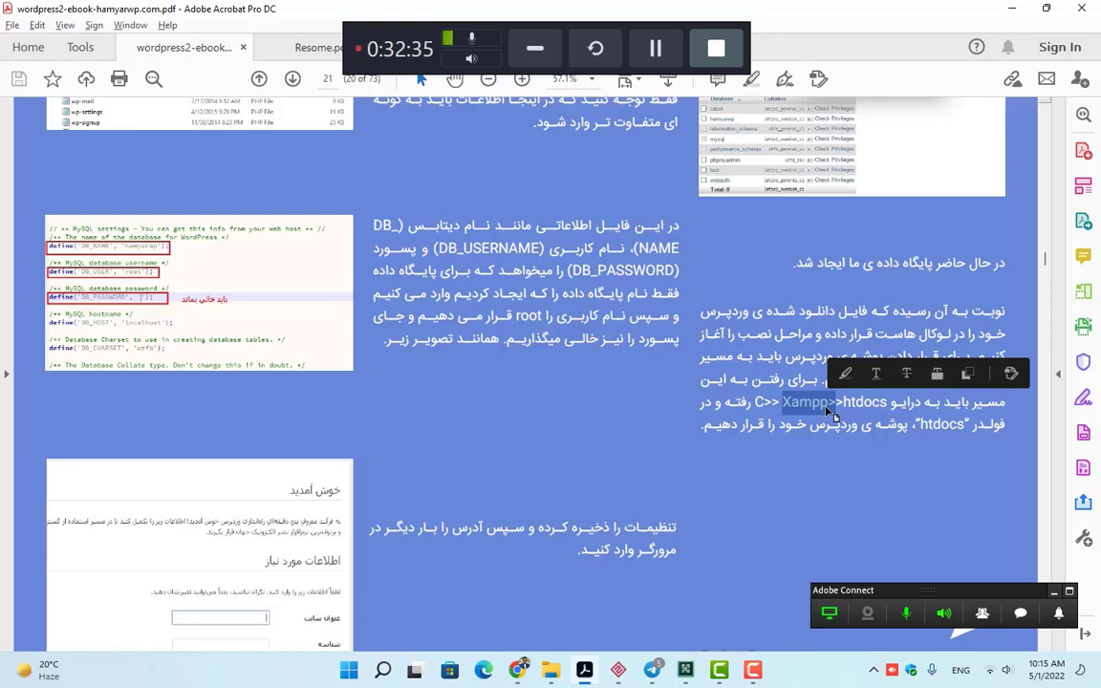
# - Review the wp-config file figure, the database settings figure and the WordPress site information form on page 21
pyautogui.scroll(4, 834, 416)
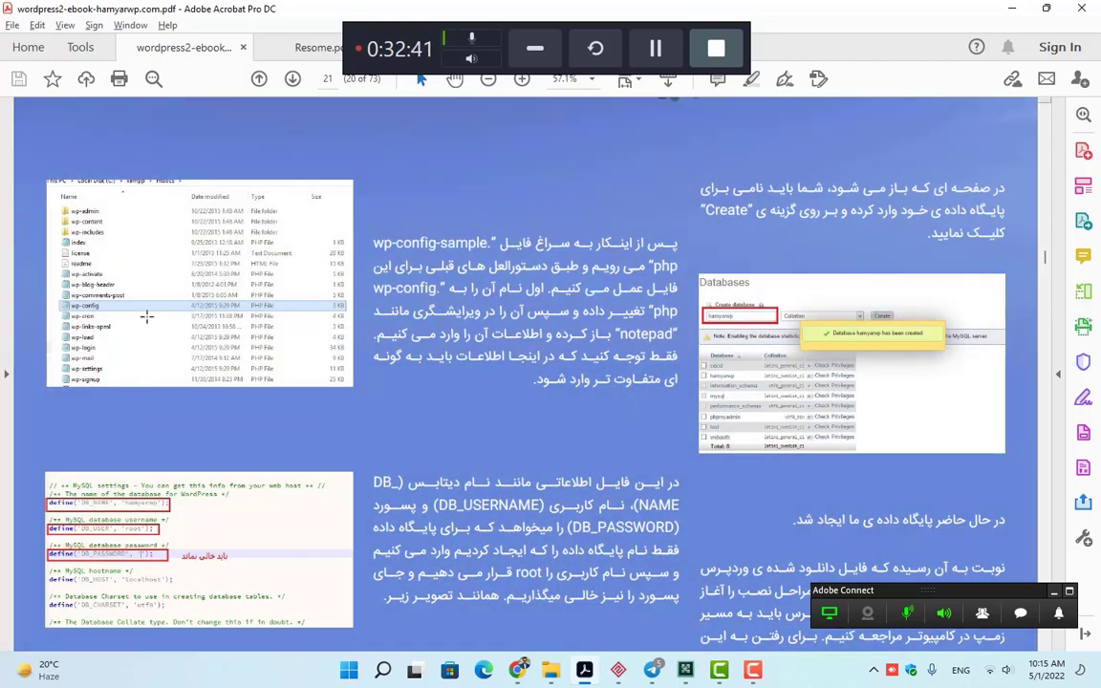
pyautogui.scroll(-3, 147, 317)
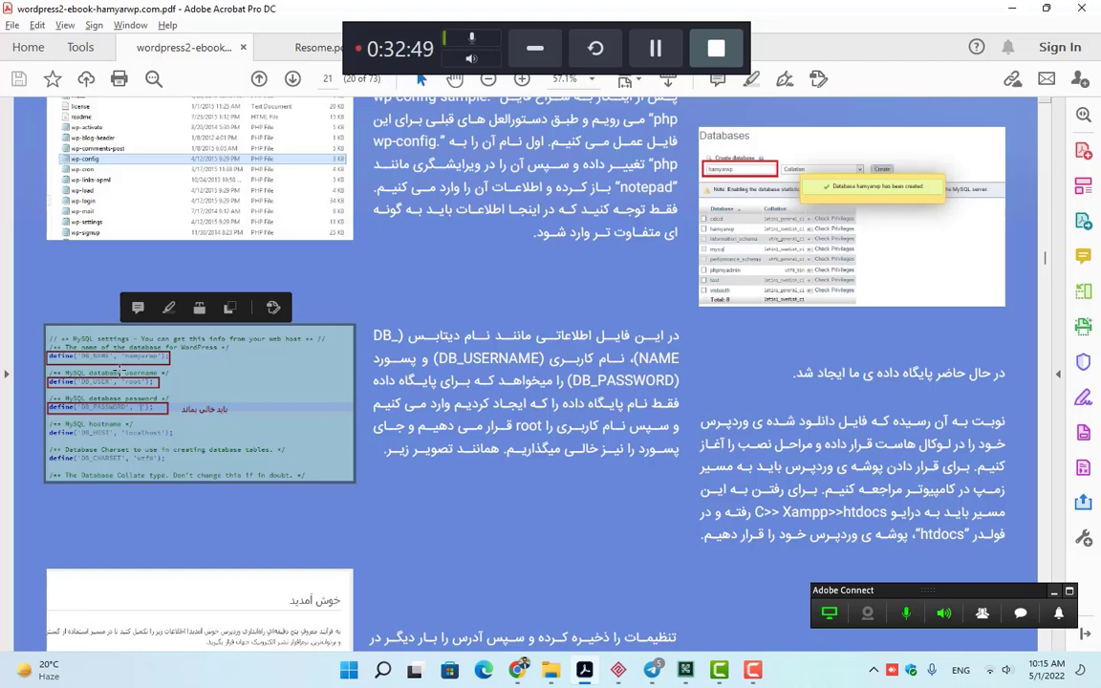
pyautogui.scroll(-6, 119, 371)
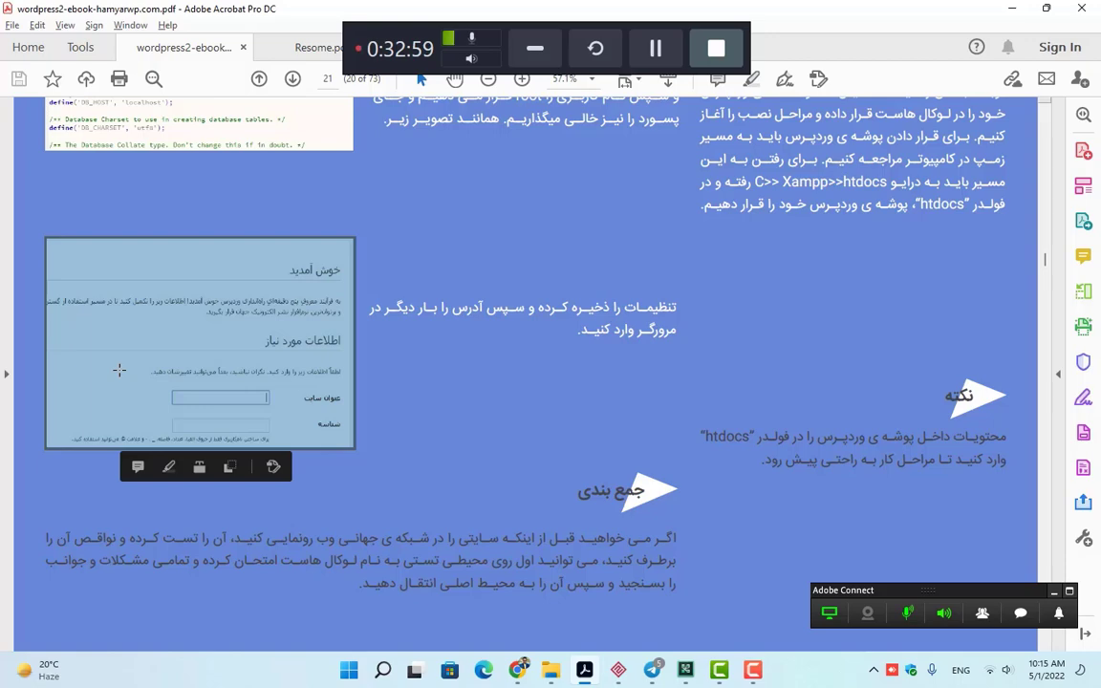
# - Go past the page 21 summary and show the session five title page introducing the WordPress dashboard
pyautogui.scroll(-8, 118, 370)
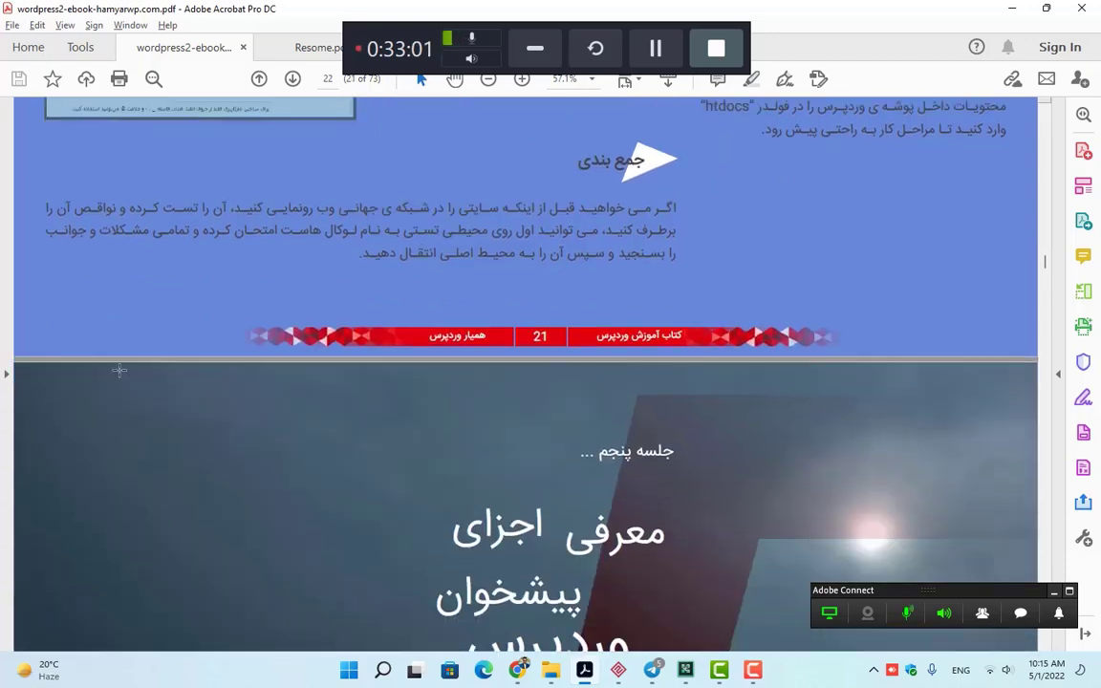
pyautogui.scroll(-6, 118, 370)
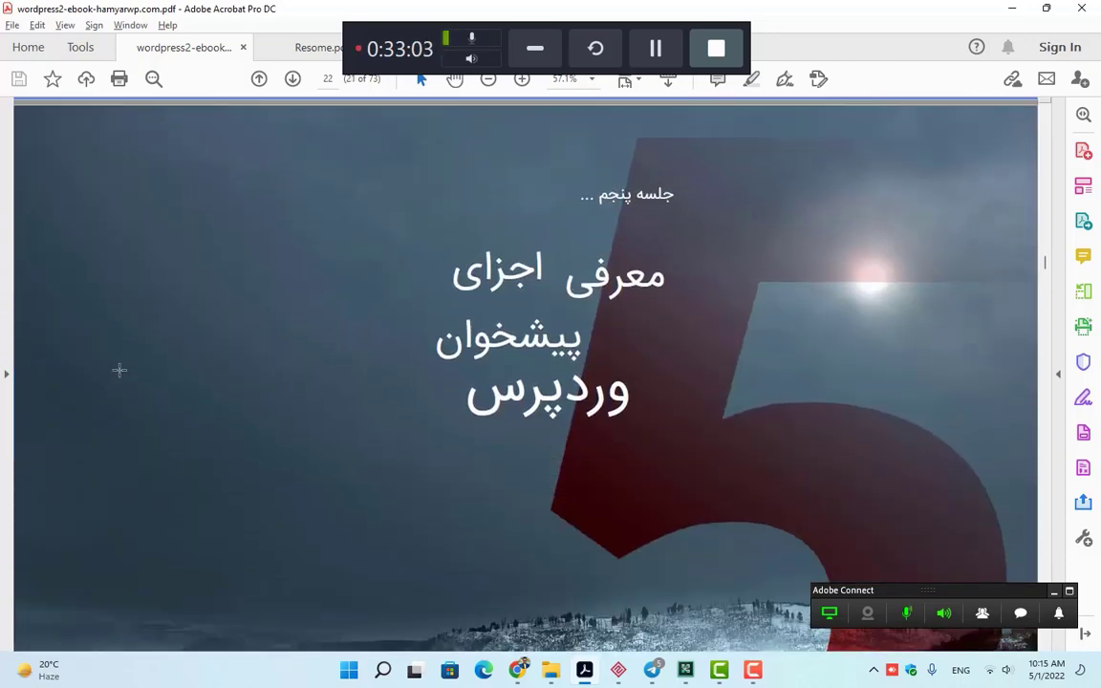
pyautogui.scroll(-4, 119, 369)
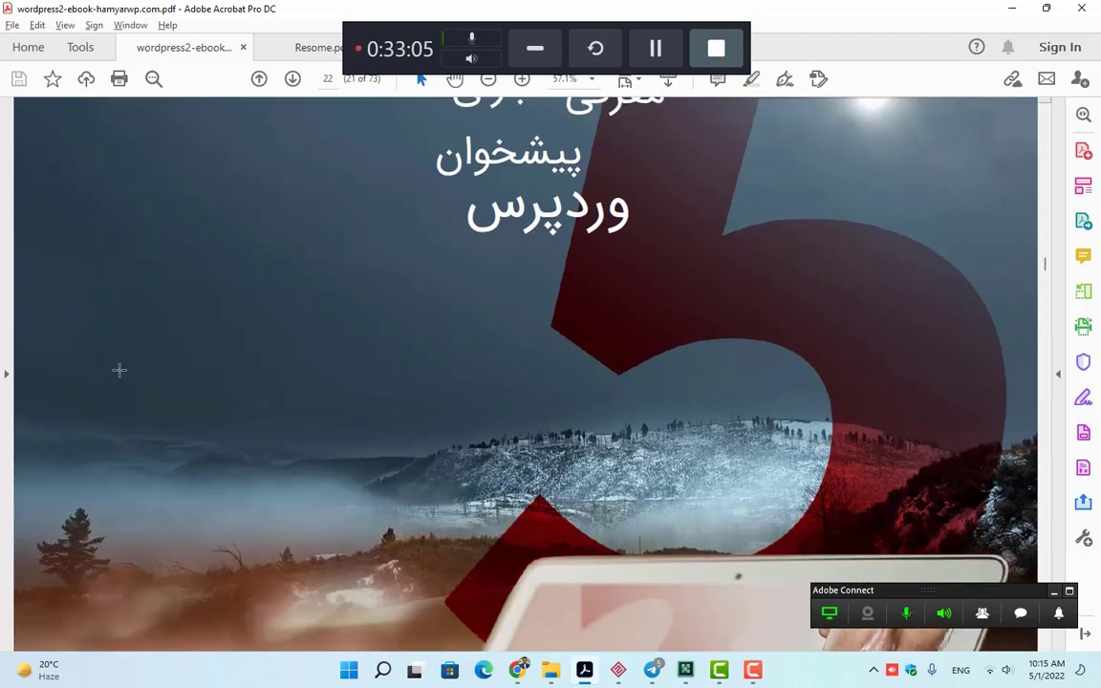
pyautogui.scroll(-10, 119, 370)
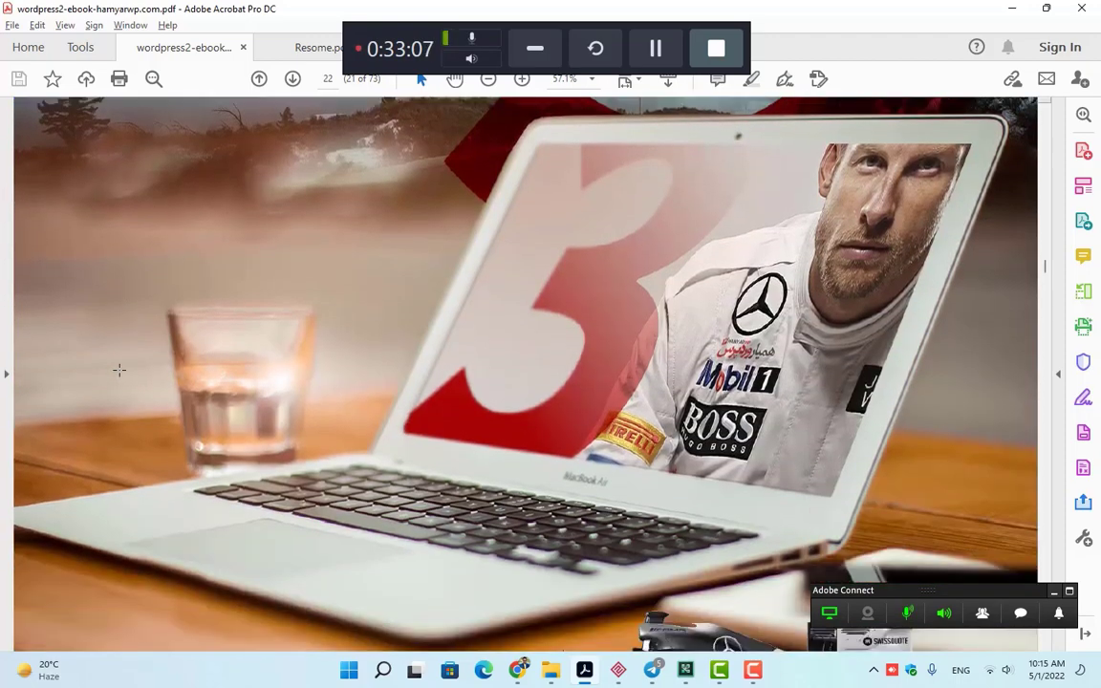
pyautogui.scroll(-5, 119, 370)
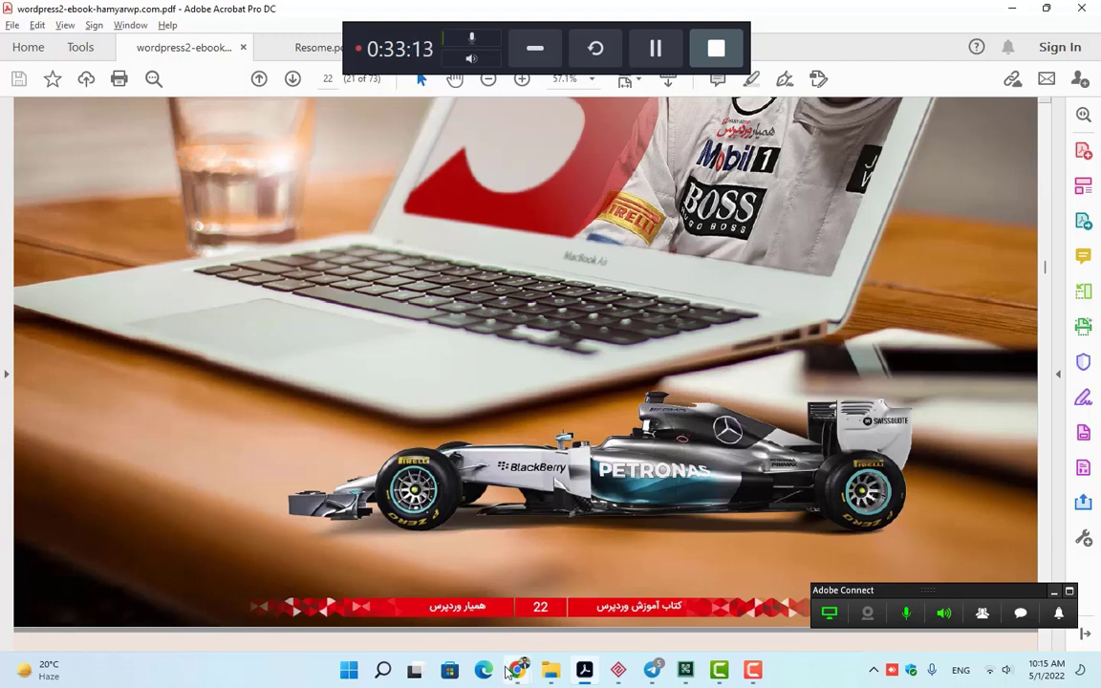
# - Switch to Chrome and bring up the vistapanel control panel of the InfinityFree hosting account
pyautogui.moveTo(517, 669)
pyautogui.click(514, 594)
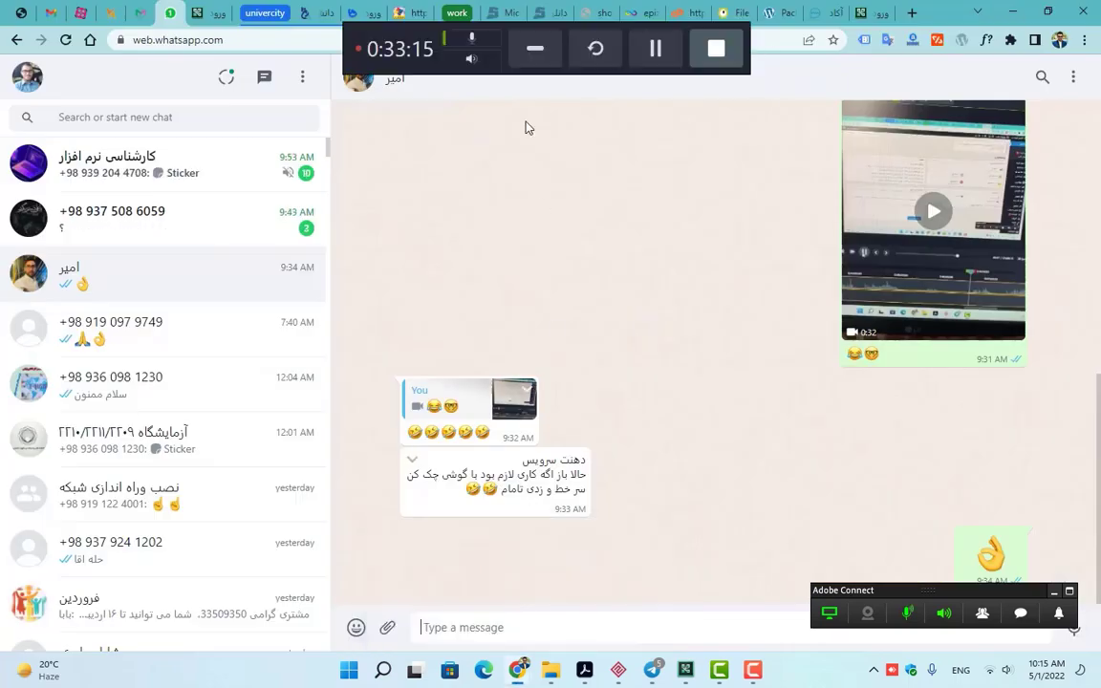
pyautogui.click(692, 12)
pyautogui.click(630, 11)
pyautogui.click(597, 12)
pyautogui.click(630, 11)
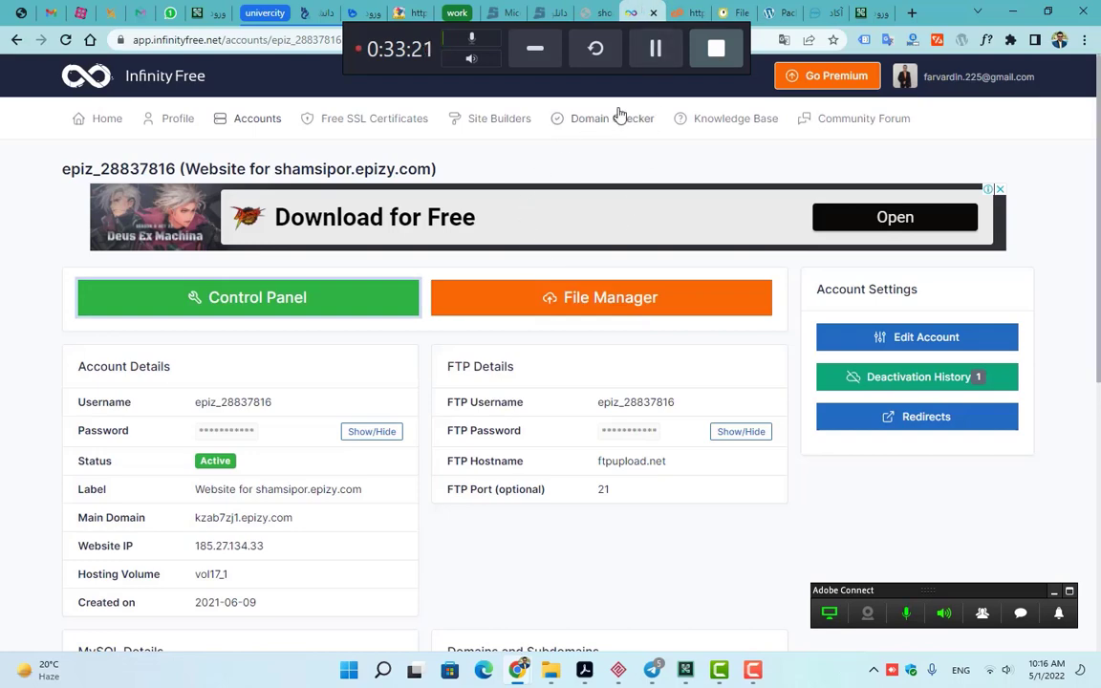
pyautogui.click(679, 7)
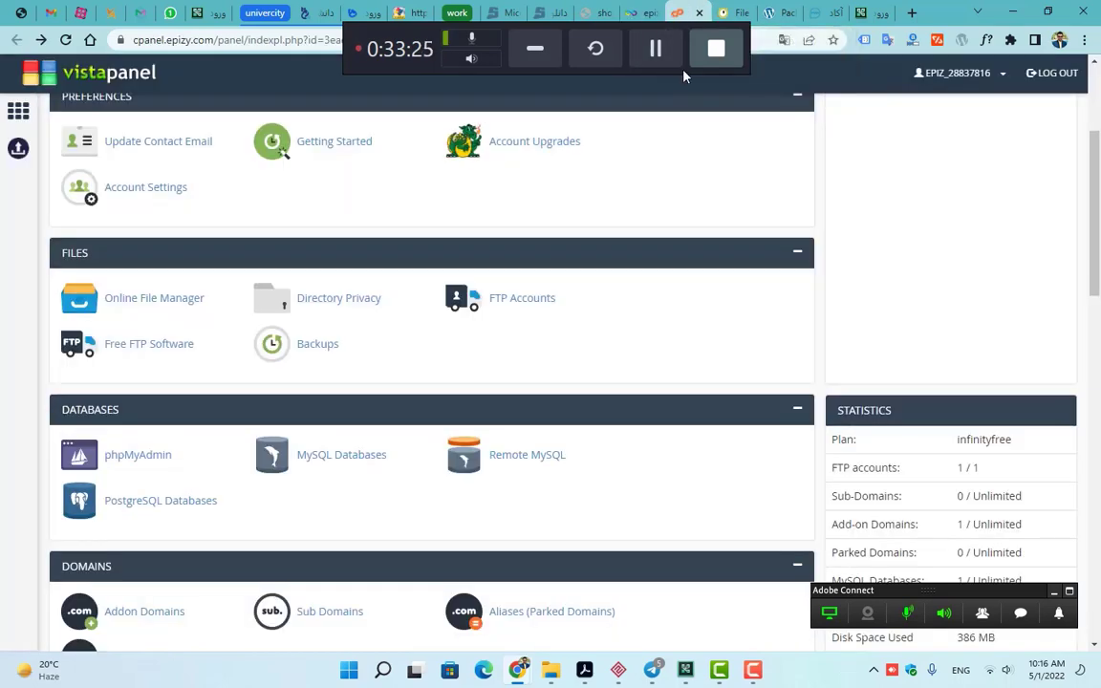
# - Look over the Preferences, Files, Databases and Domains sections of the hosting control panel
pyautogui.scroll(1, 602, 417)
pyautogui.scroll(3, 602, 420)
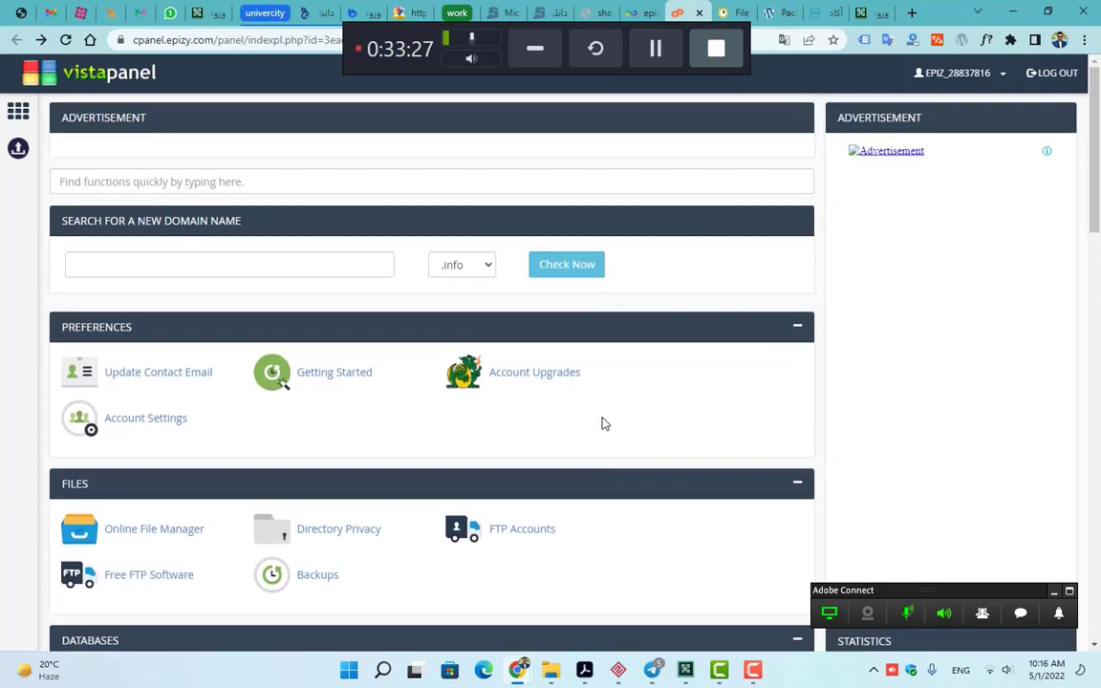
pyautogui.scroll(-4, 602, 420)
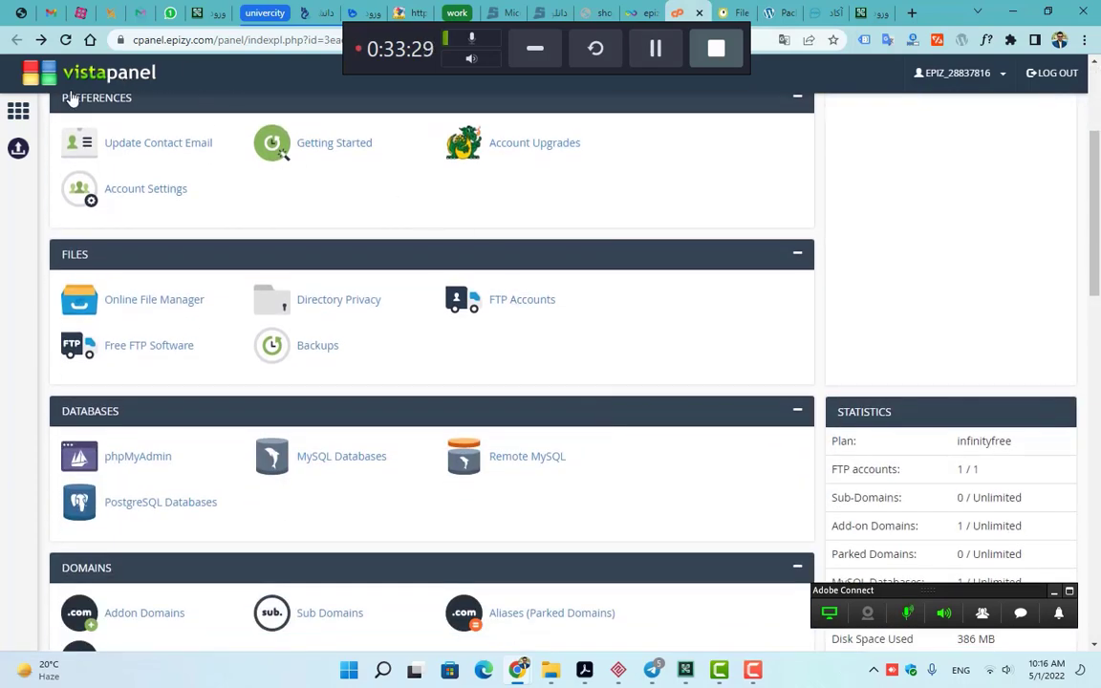
pyautogui.scroll(2, 170, 167)
pyautogui.scroll(1, 169, 172)
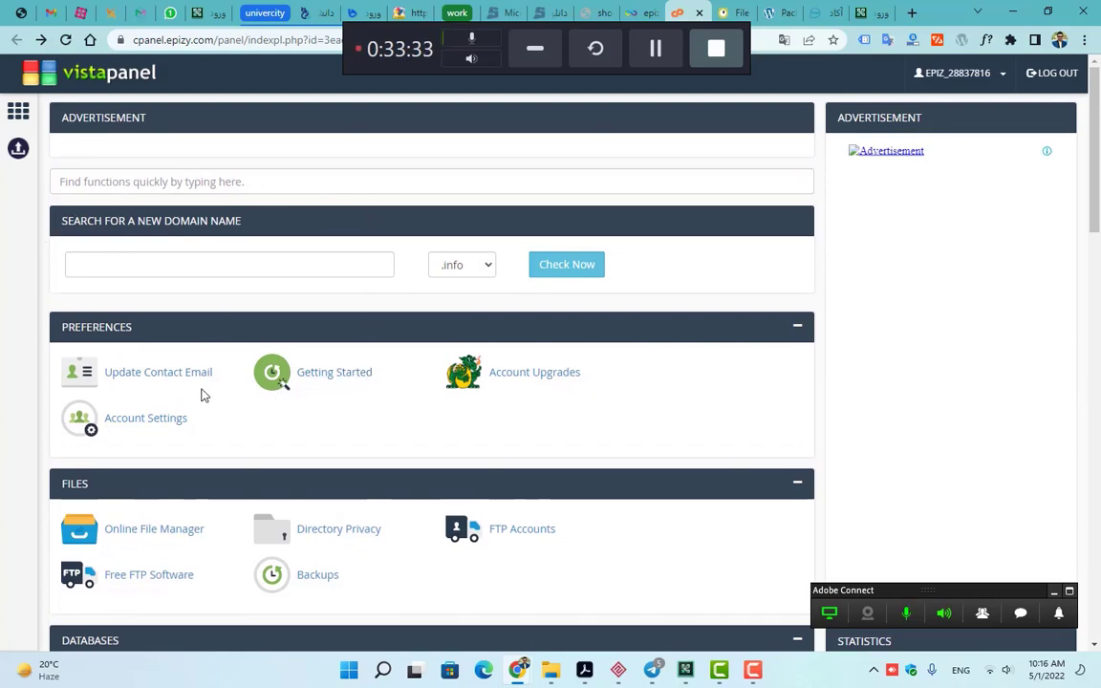
pyautogui.scroll(-1, 202, 394)
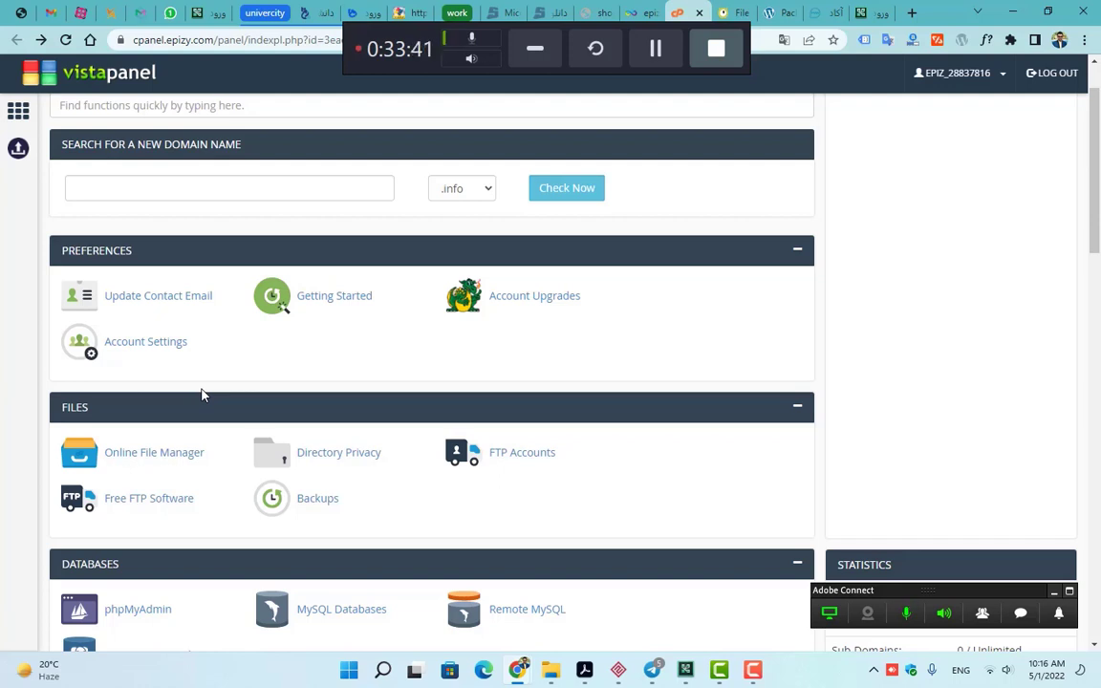
# - Bring up the online file manager and try to go from htdocs to the home directory
pyautogui.click(148, 456)
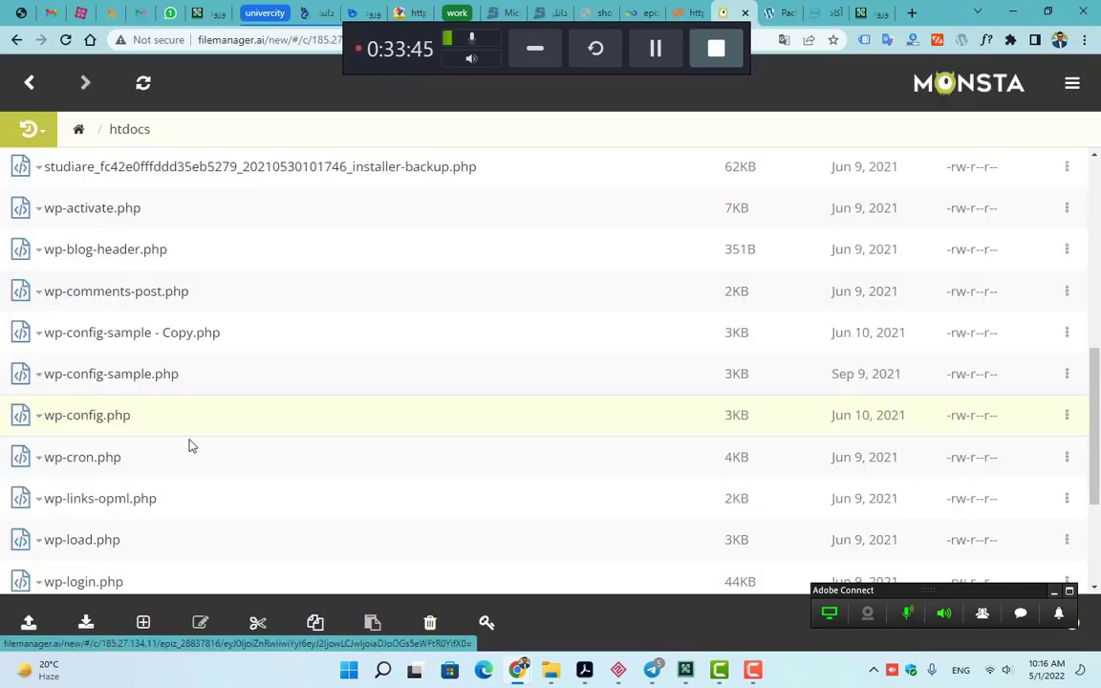
pyautogui.scroll(5, 191, 442)
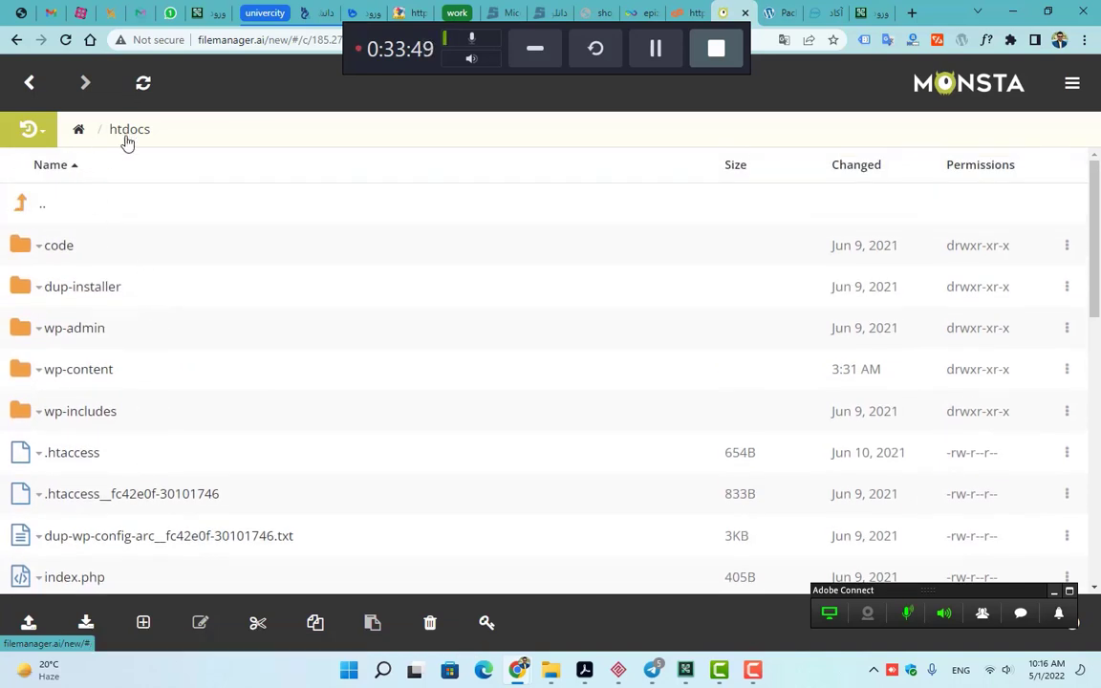
pyautogui.click(81, 132)
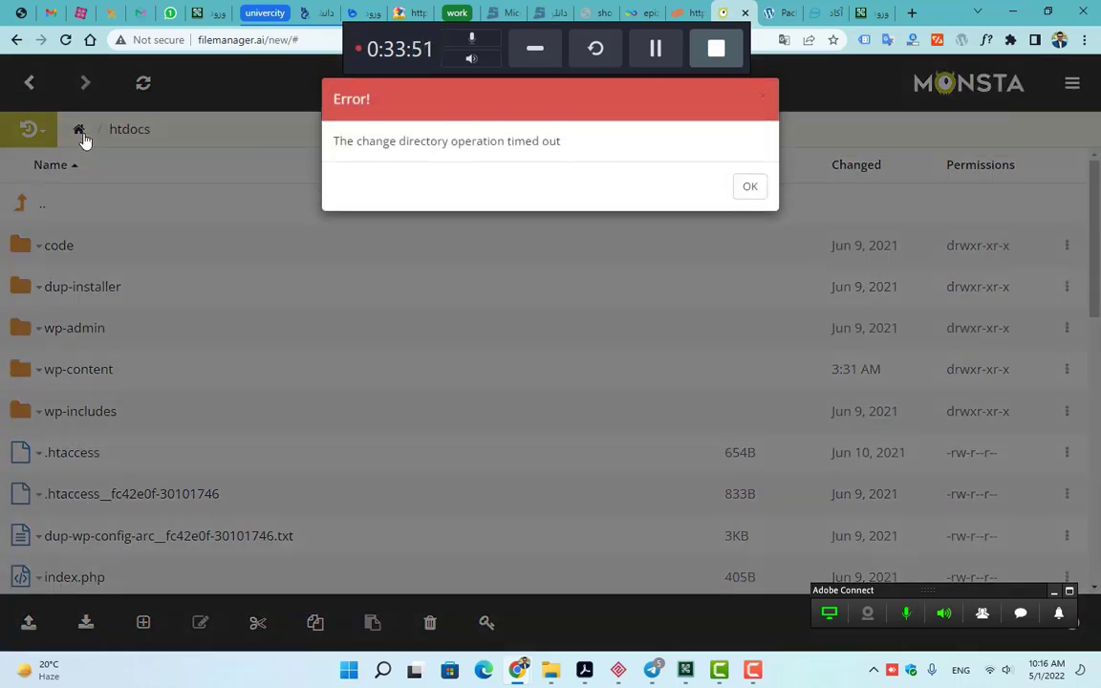
pyautogui.click(750, 188)
# - Locate wp-config.php in the htdocs folder, check its available file actions, and reload the file manager
pyautogui.scroll(-3, 128, 386)
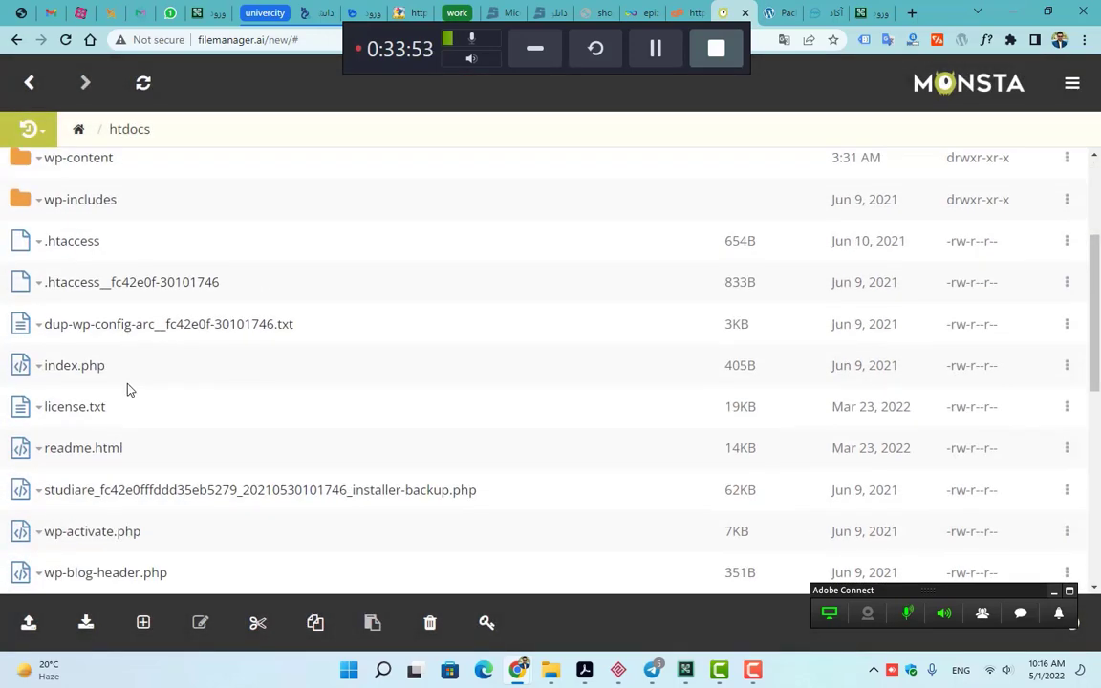
pyautogui.scroll(-3, 176, 406)
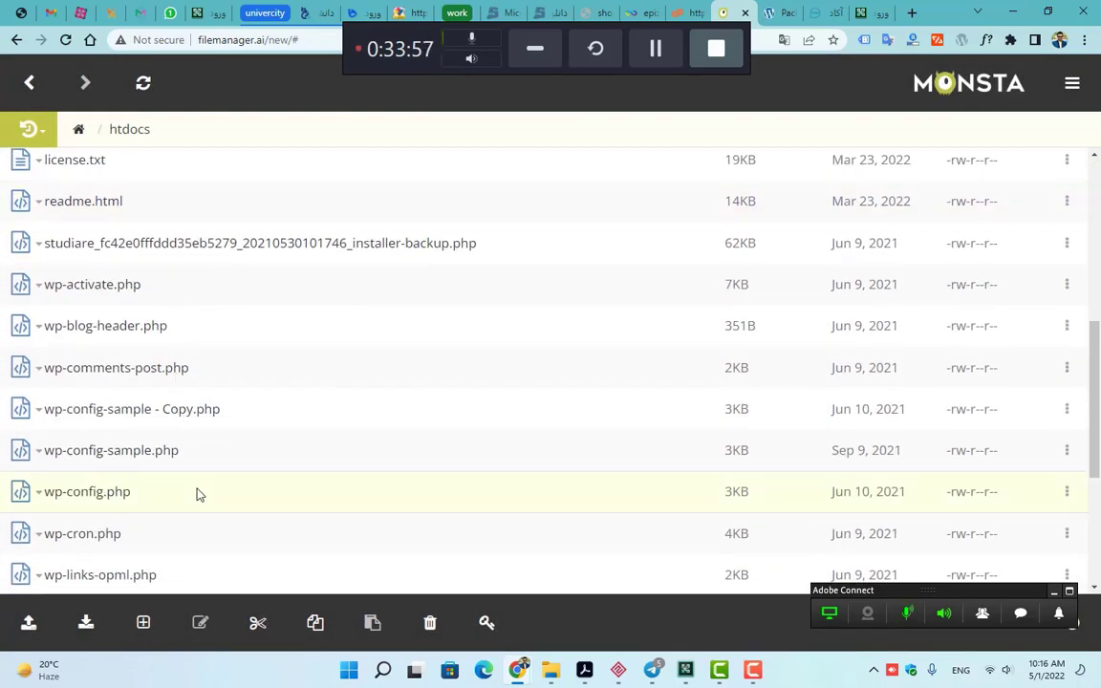
pyautogui.rightClick(153, 492)
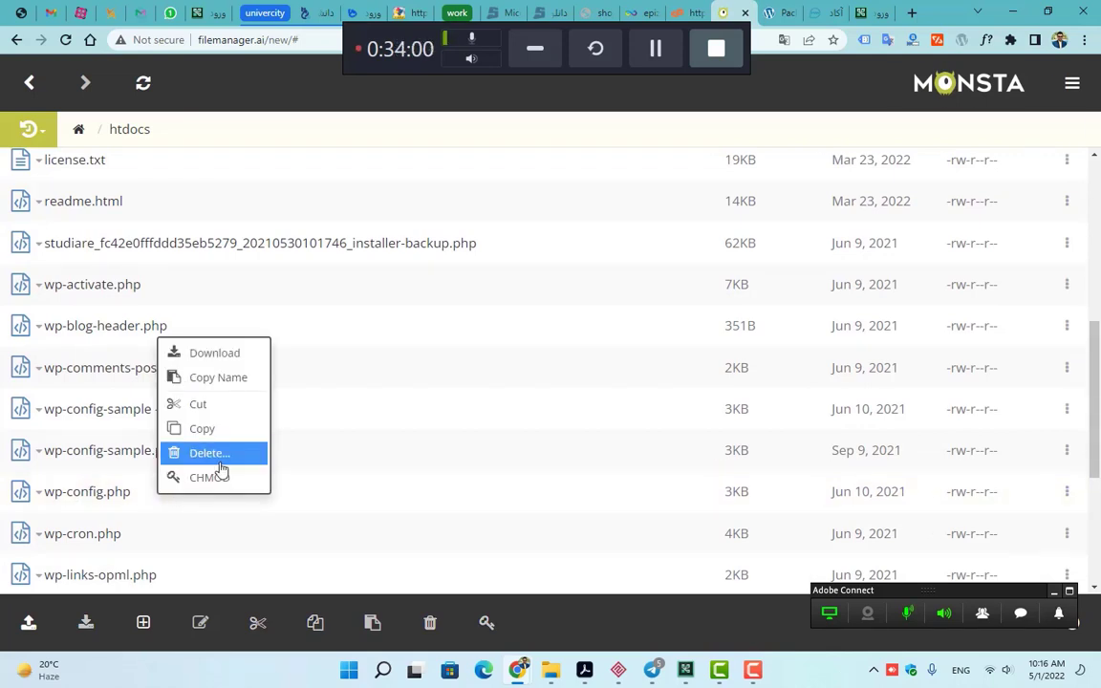
pyautogui.click(133, 501)
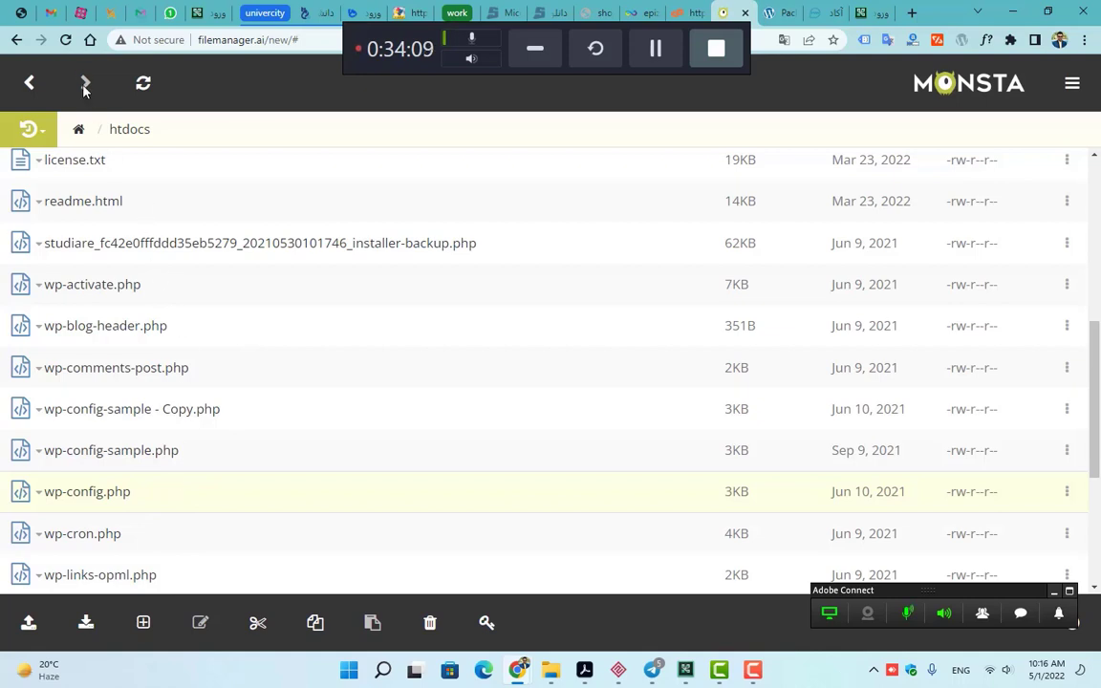
pyautogui.click(66, 40)
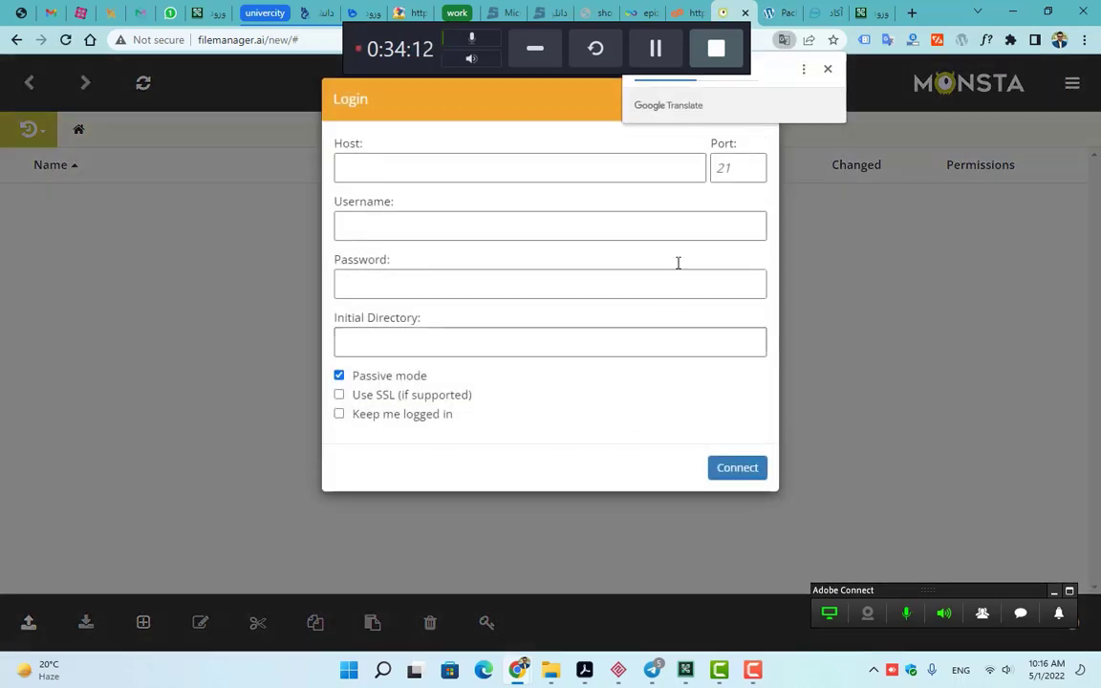
# - Close the file manager login page and the expired WordPress Packages page, discarding any unsaved changes
pyautogui.click(746, 14)
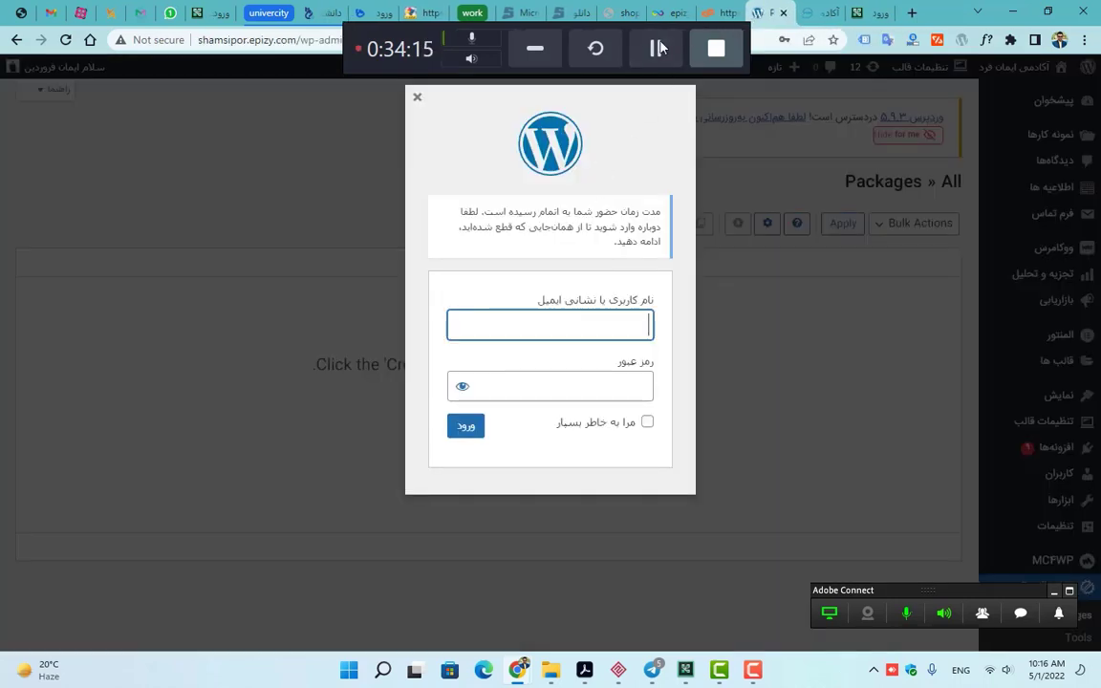
pyautogui.click(545, 326)
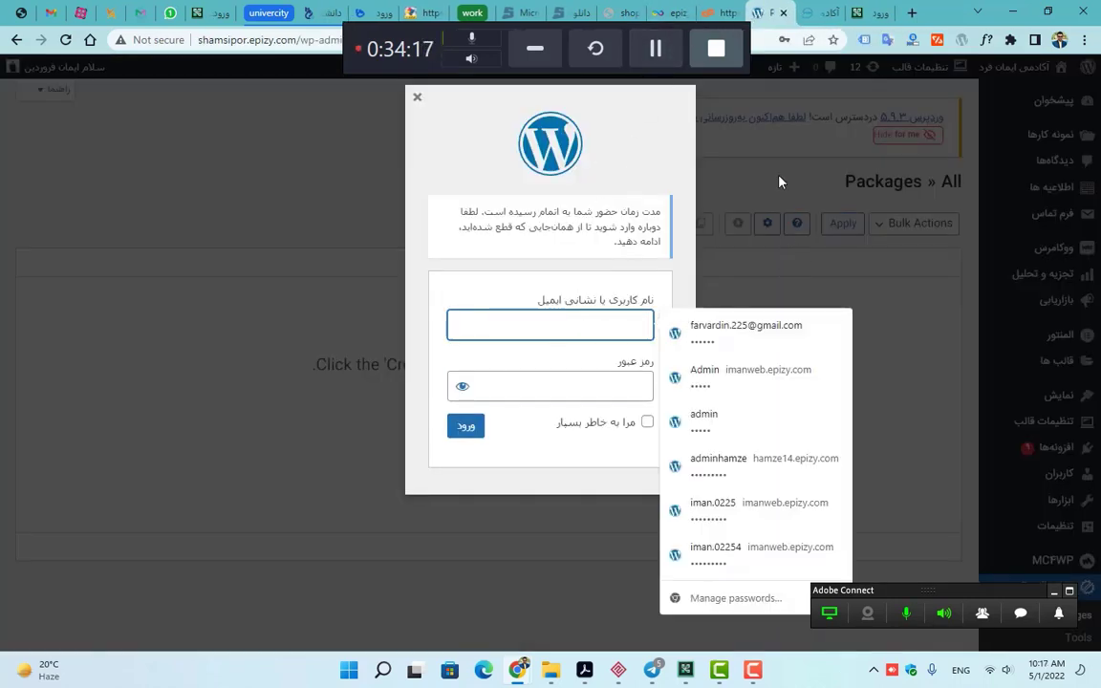
pyautogui.click(782, 13)
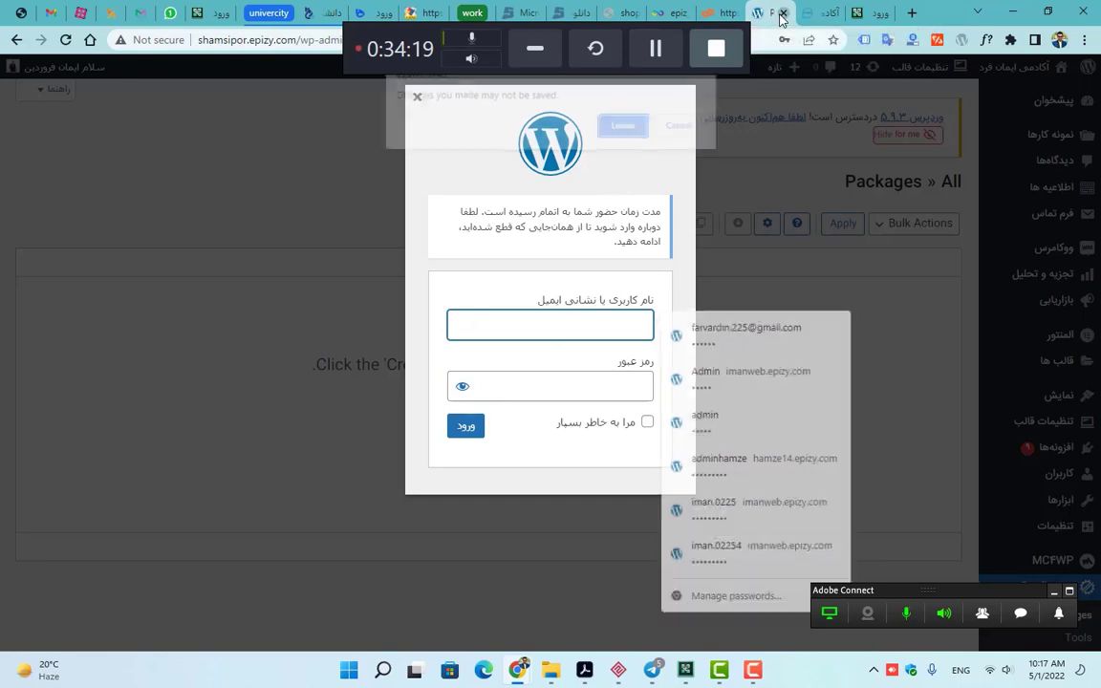
pyautogui.click(632, 127)
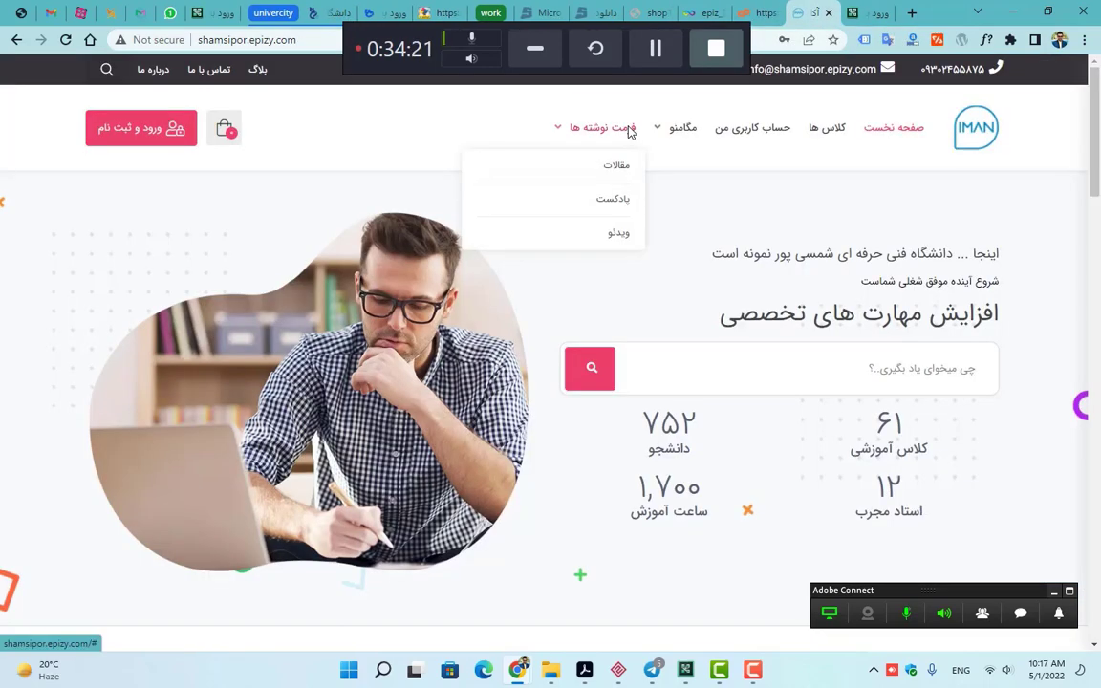
# - Close the old vistapanel page and launch the Control Panel again from the InfinityFree account page
pyautogui.click(766, 6)
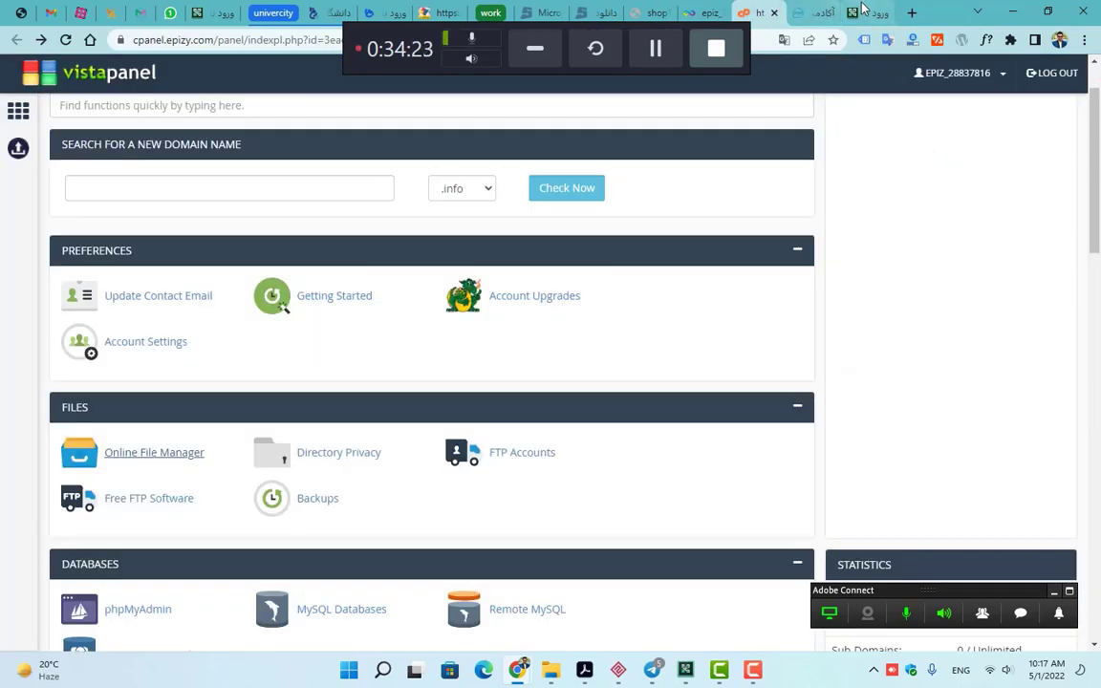
pyautogui.click(697, 10)
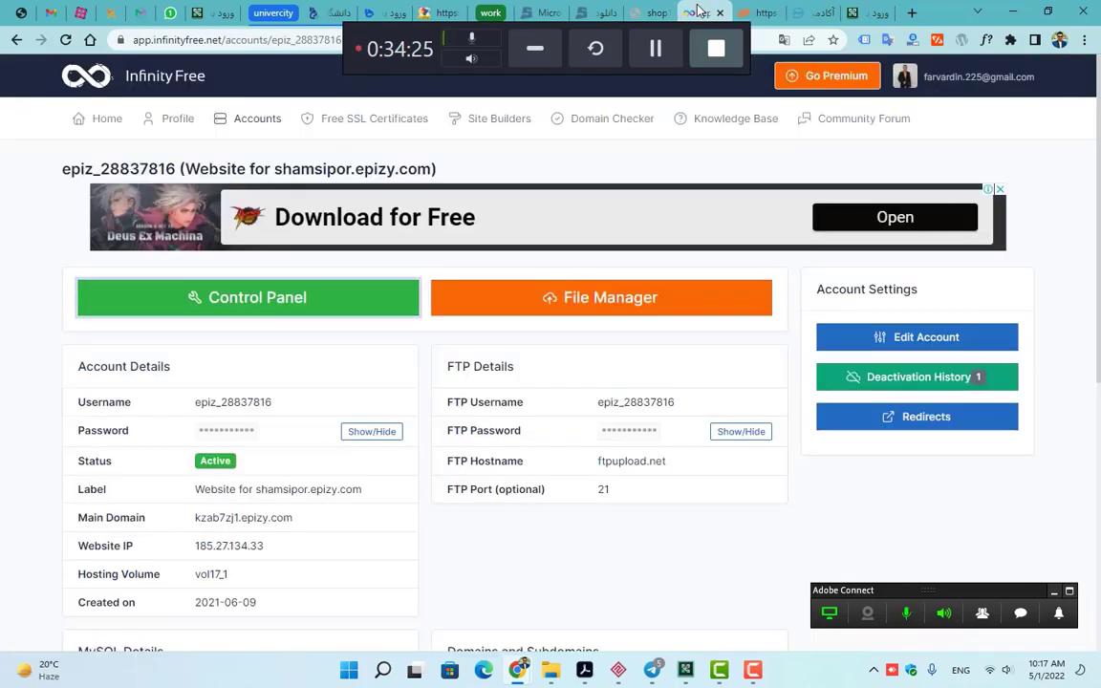
pyautogui.click(765, 8)
pyautogui.click(774, 13)
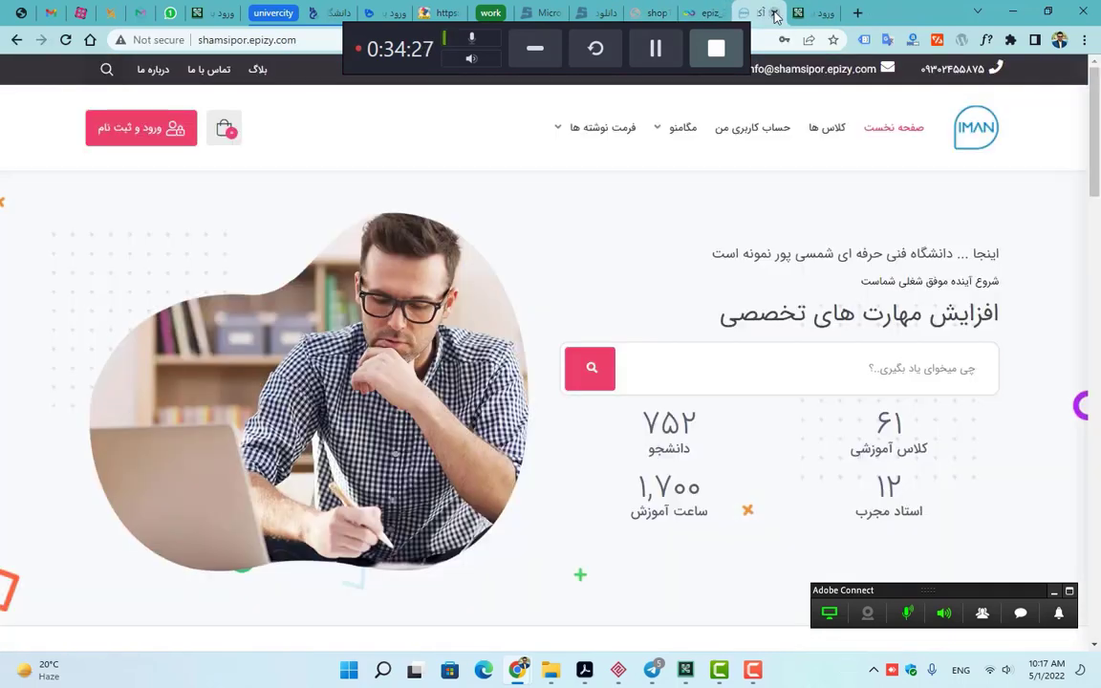
pyautogui.click(705, 12)
pyautogui.click(245, 307)
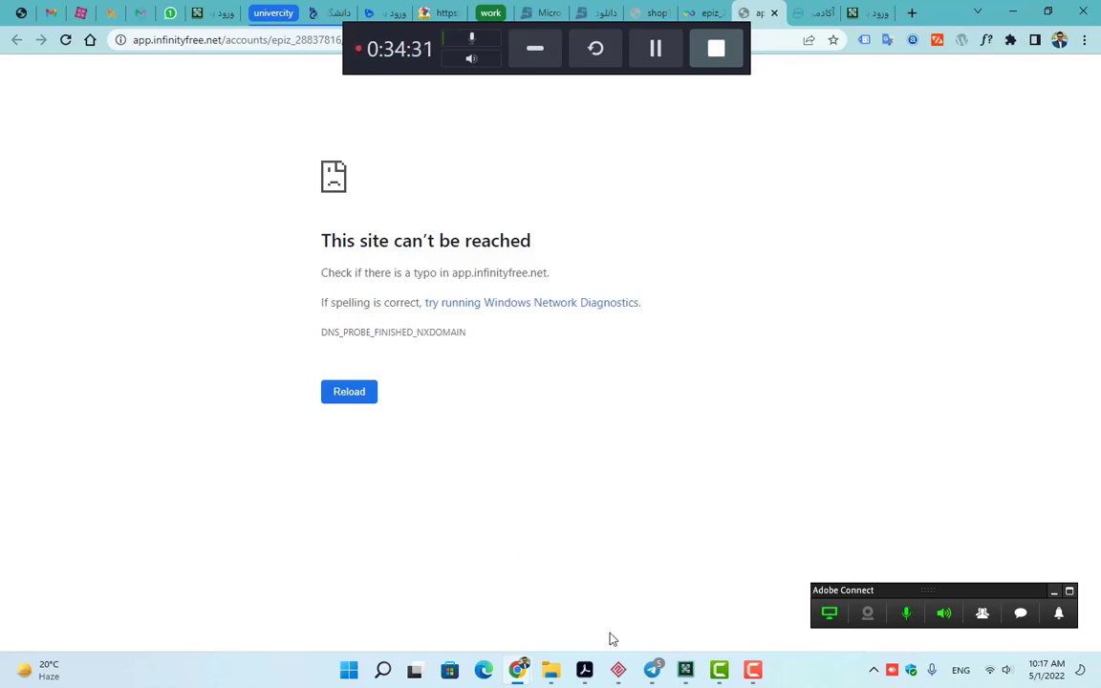
# - Connect the 20SPEED VPN and reload the InfinityFree page
pyautogui.click(618, 670)
pyautogui.click(524, 373)
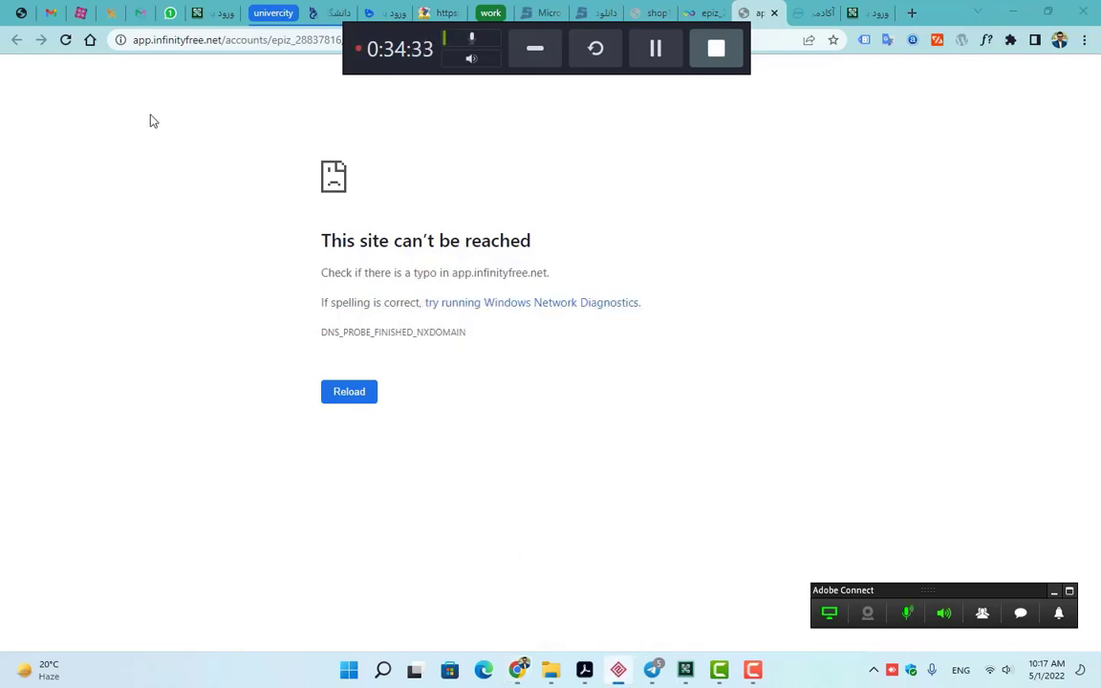
pyautogui.click(63, 42)
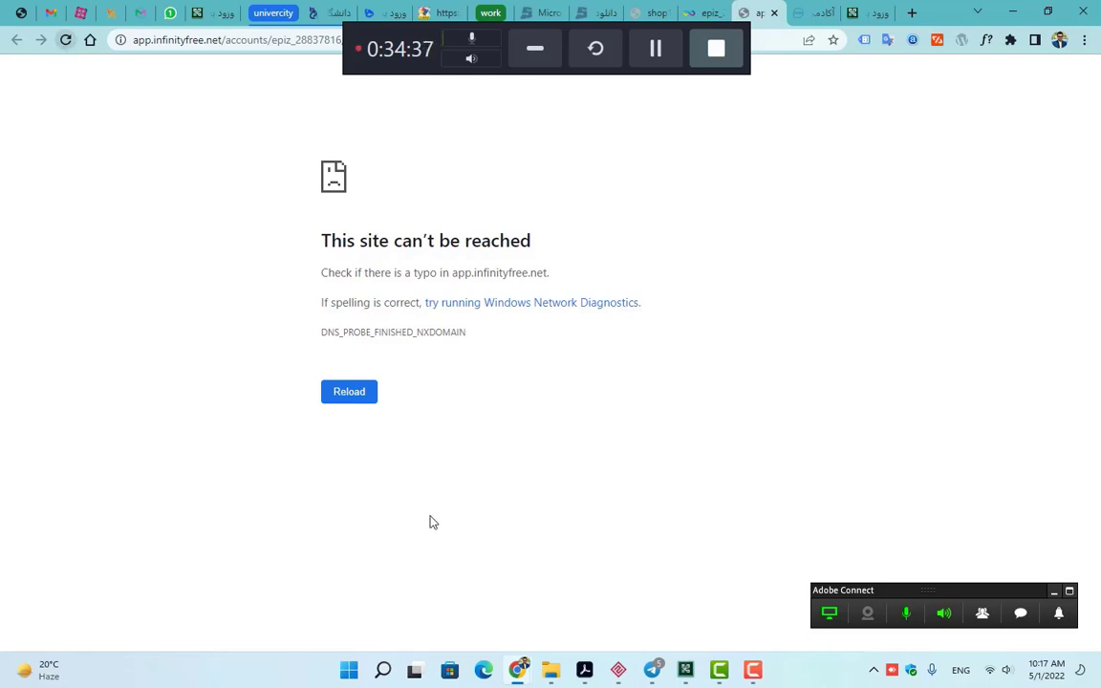
pyautogui.click(618, 676)
pyautogui.click(535, 440)
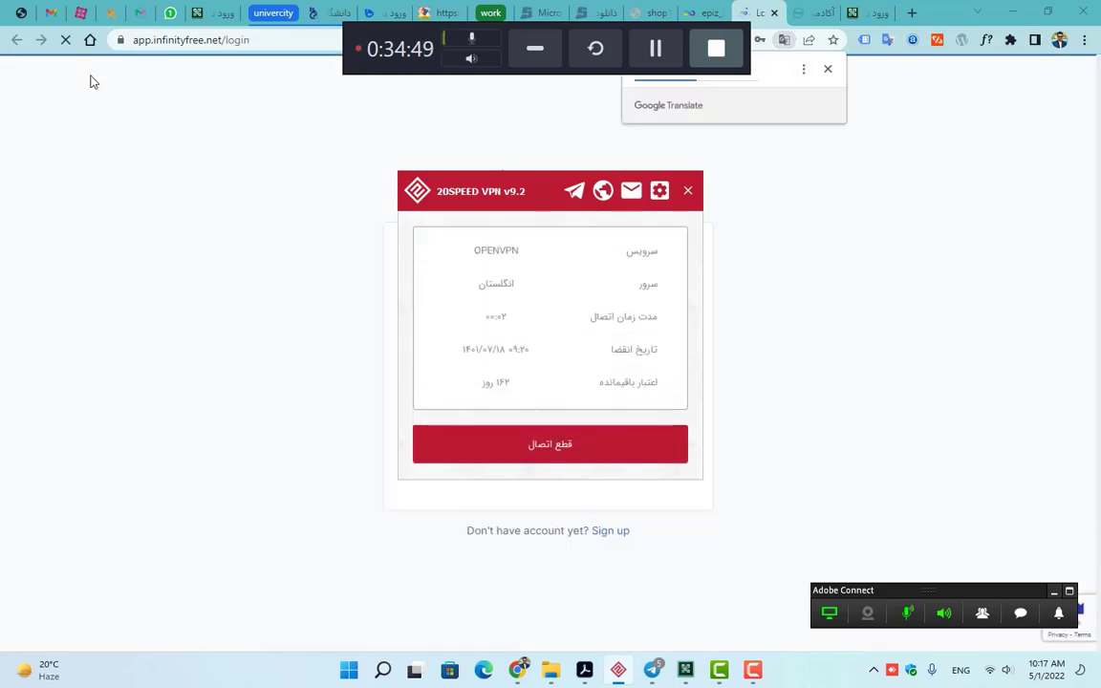
# - Sign in to InfinityFree and launch the Online File Manager from the hosting control panel
pyautogui.click(371, 327)
pyautogui.click(541, 470)
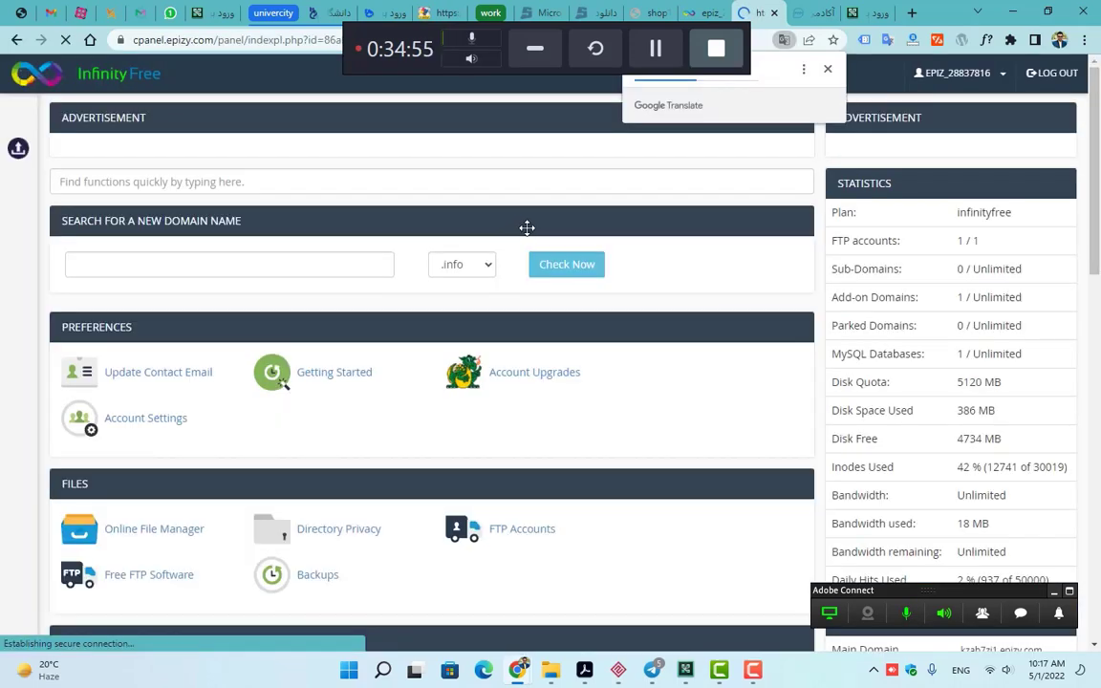
pyautogui.scroll(-5, 557, 289)
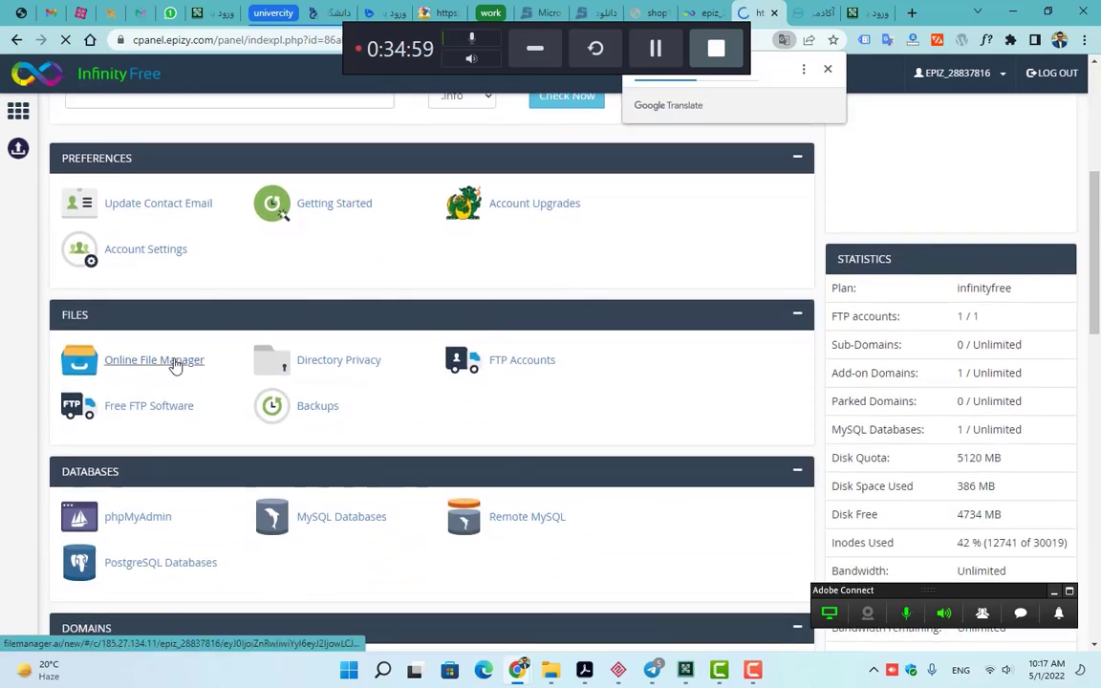
pyautogui.click(176, 367)
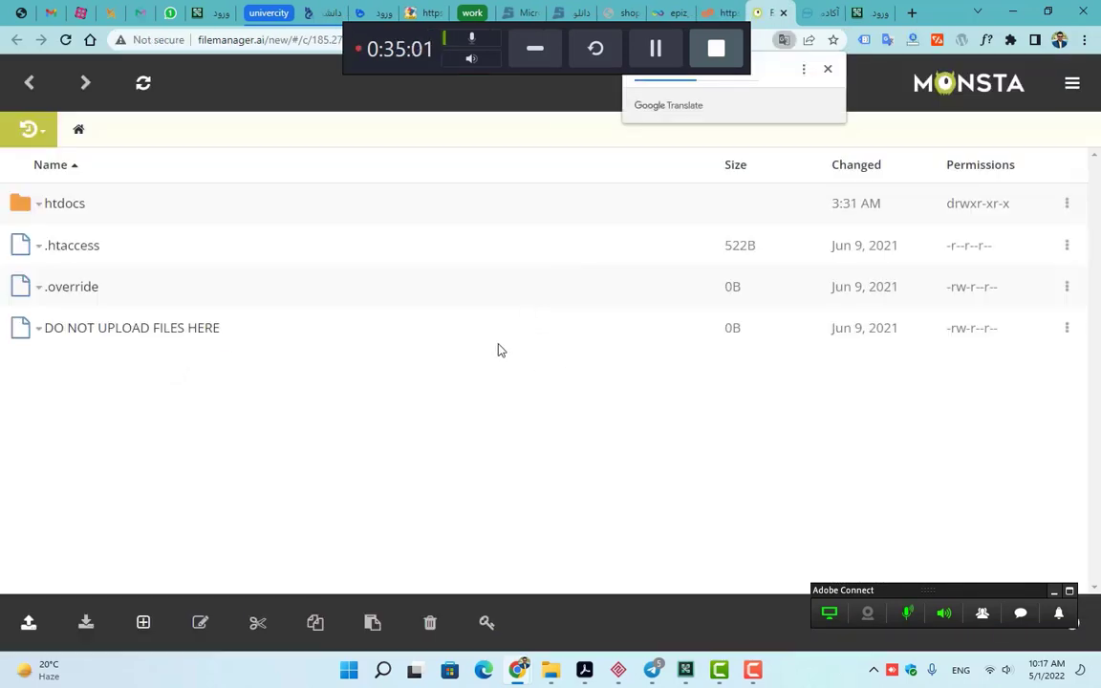
# - Find wp-config.php in the htdocs folder and open it for editing
pyautogui.click(76, 203)
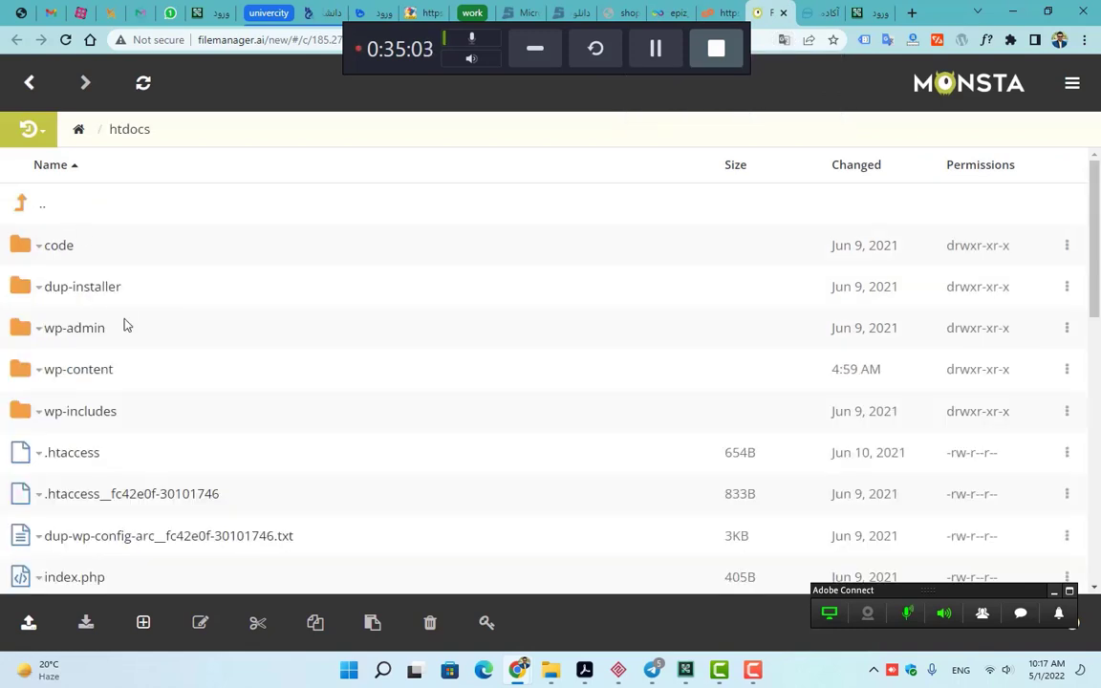
pyautogui.scroll(-5, 142, 374)
pyautogui.scroll(-4, 143, 374)
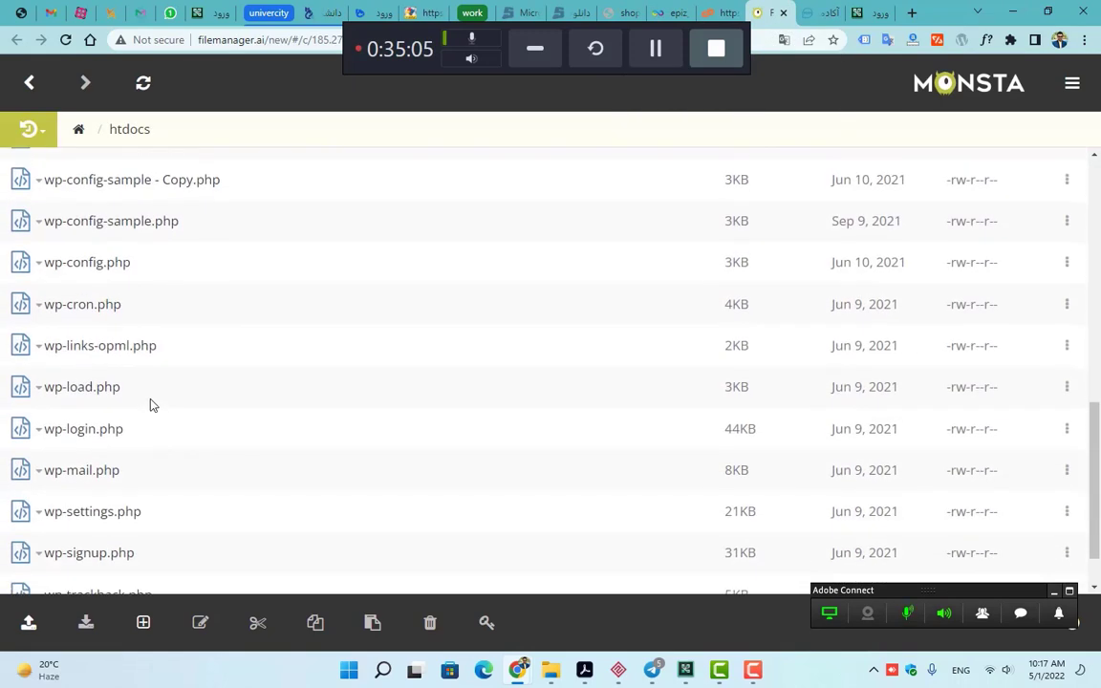
pyautogui.rightClick(167, 271)
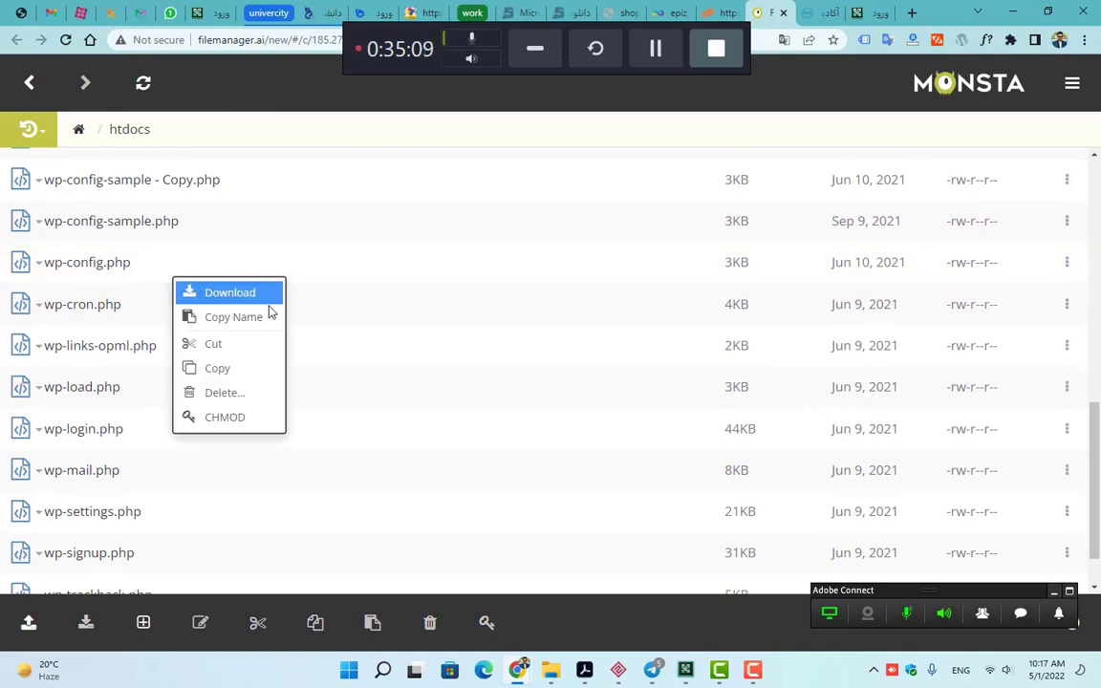
pyautogui.click(181, 400)
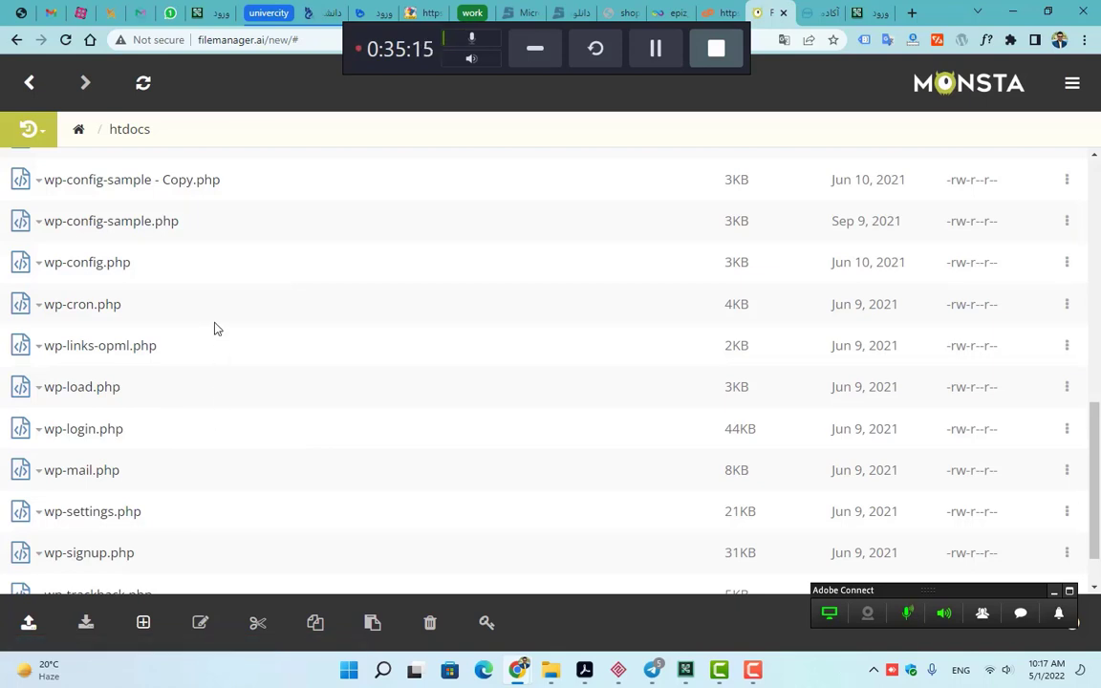
pyautogui.rightClick(227, 279)
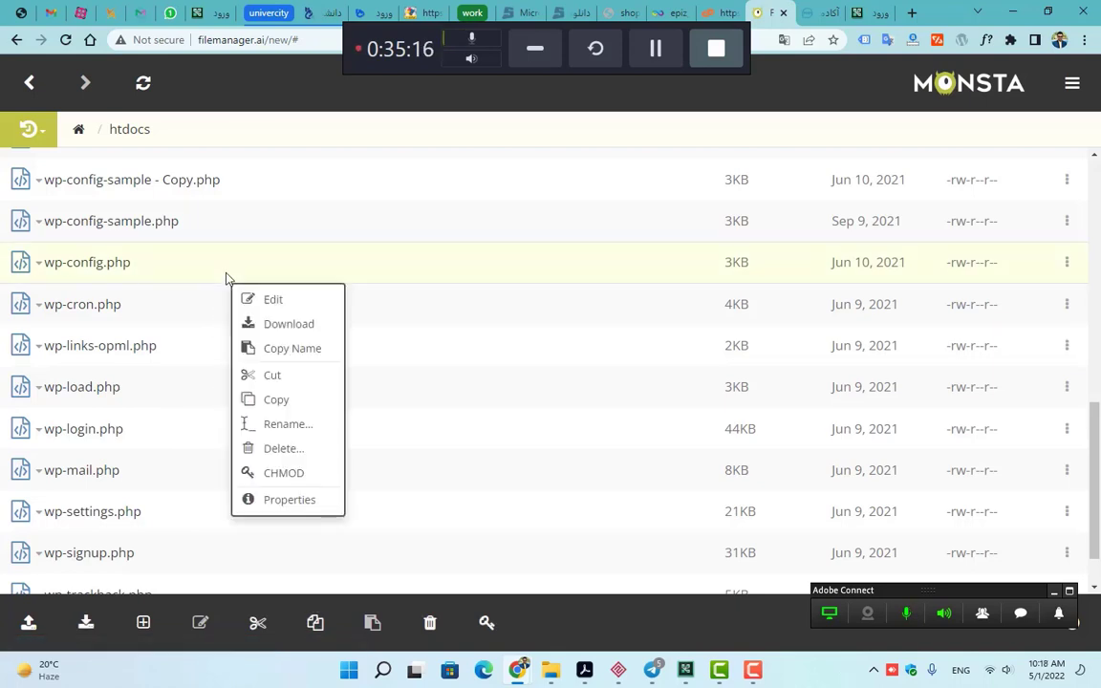
pyautogui.click(315, 311)
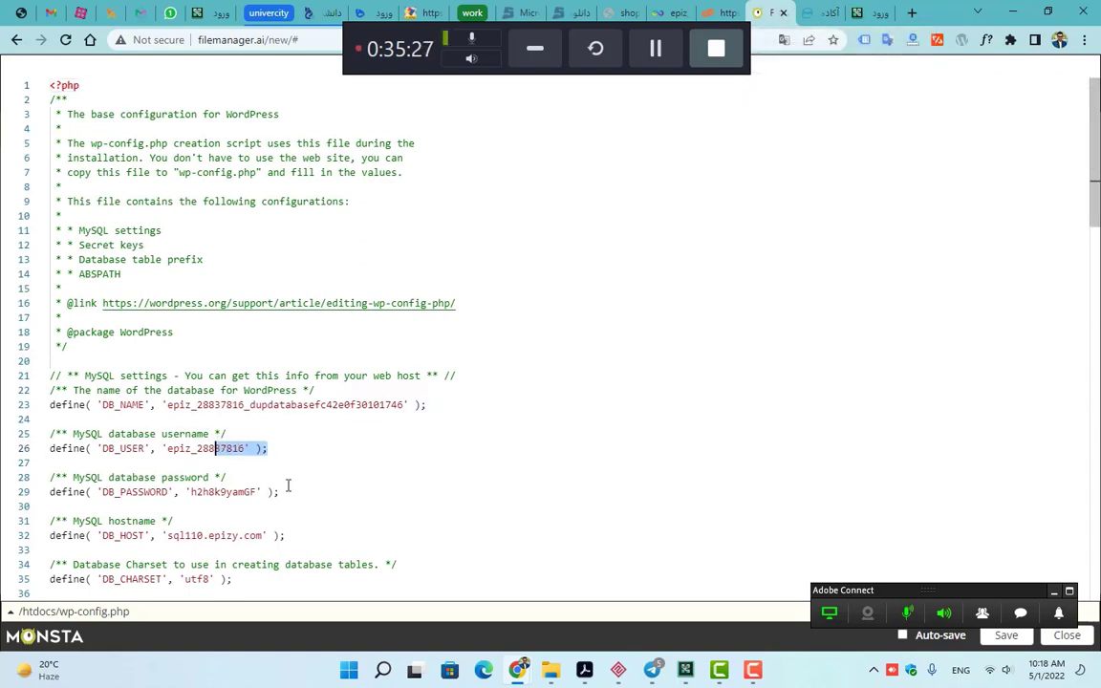
# - Highlight the database password and DB_HOST definitions in wp-config.php, and close the editor page
pyautogui.moveTo(196, 492); pyautogui.dragTo(284, 492)
pyautogui.moveTo(302, 542); pyautogui.dragTo(93, 536)
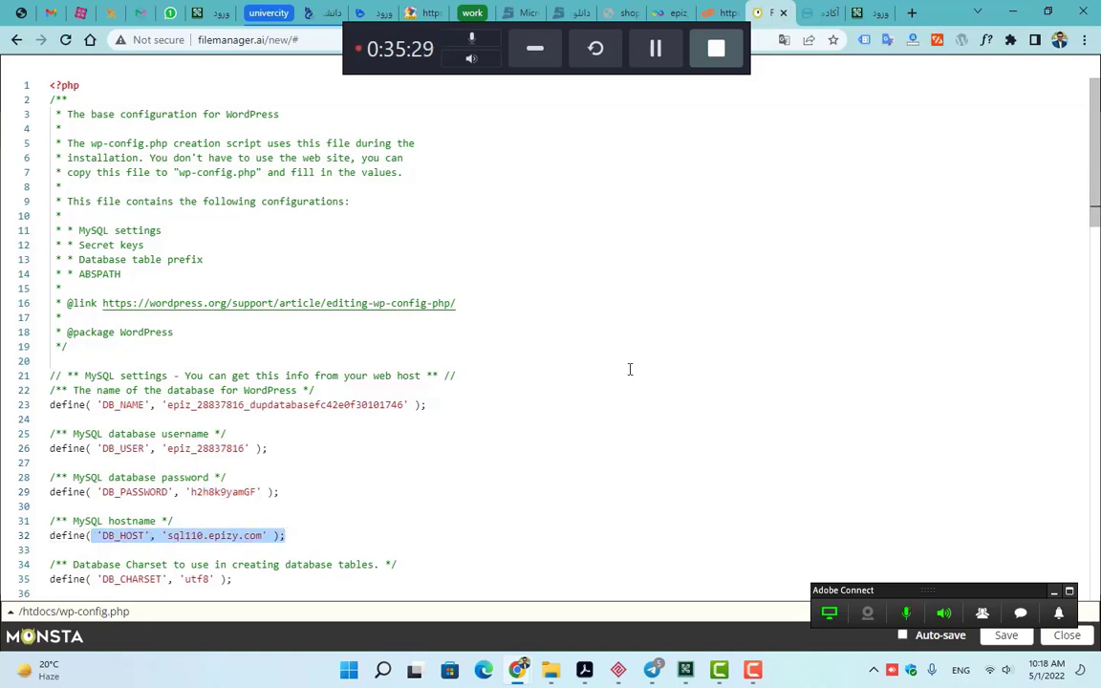
pyautogui.click(783, 13)
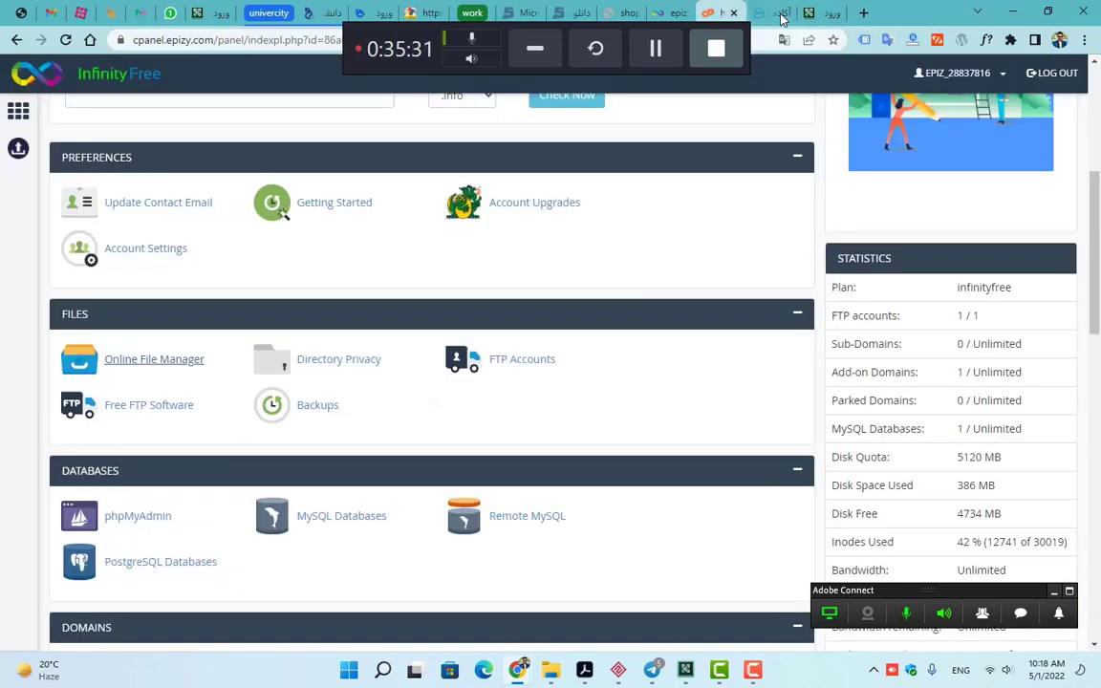
# - Show the shamsipor.epizy.com home page and highlight its web address
pyautogui.click(779, 15)
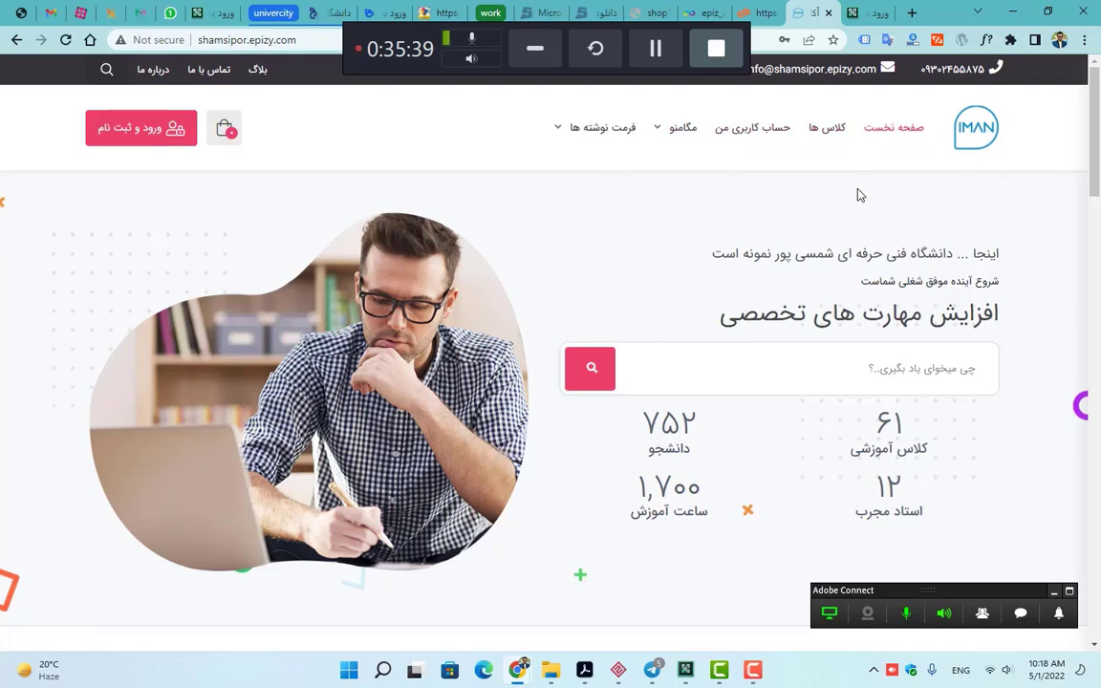
pyautogui.moveTo(635, 132)
pyautogui.click(313, 40)
pyautogui.tripleClick(313, 40)
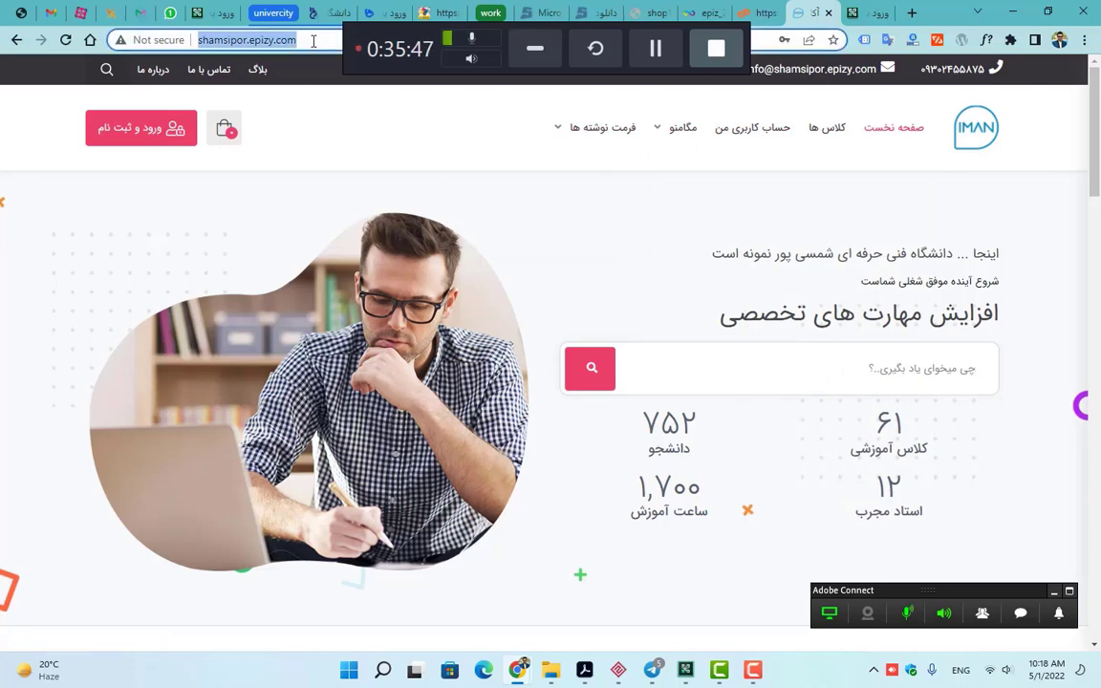
pyautogui.click(332, 151)
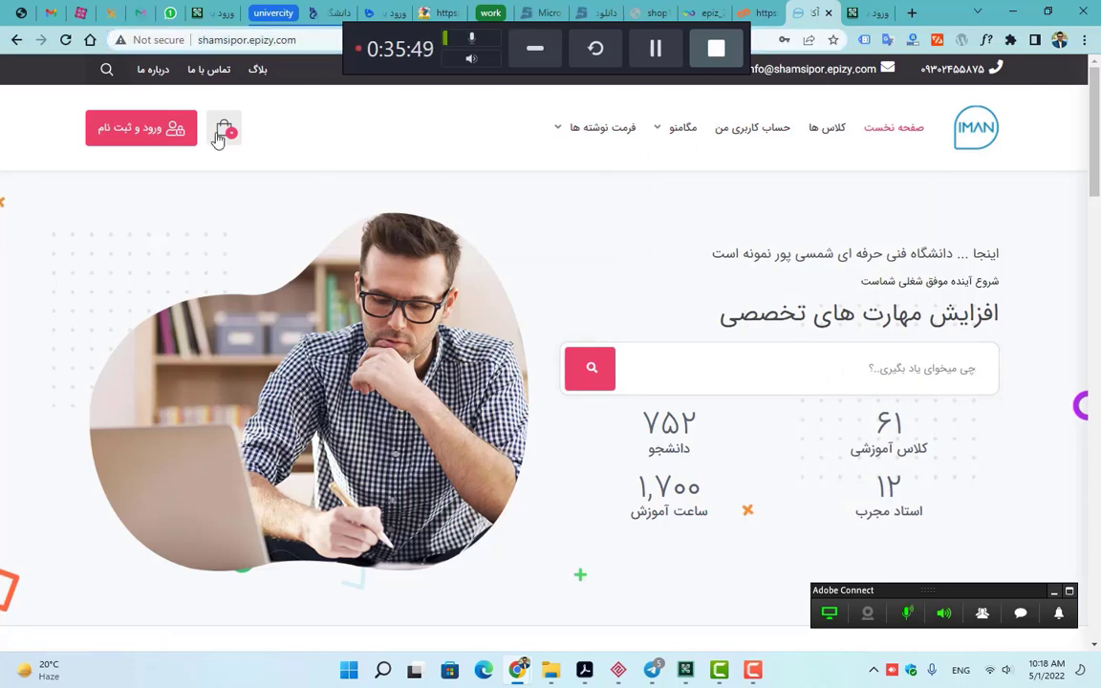
# - Sign in to shamsipor.epizy.com with the saved account e-mail and password, with the remember-me option enabled
pyautogui.moveTo(380, 57); pyautogui.dragTo(376, 139)
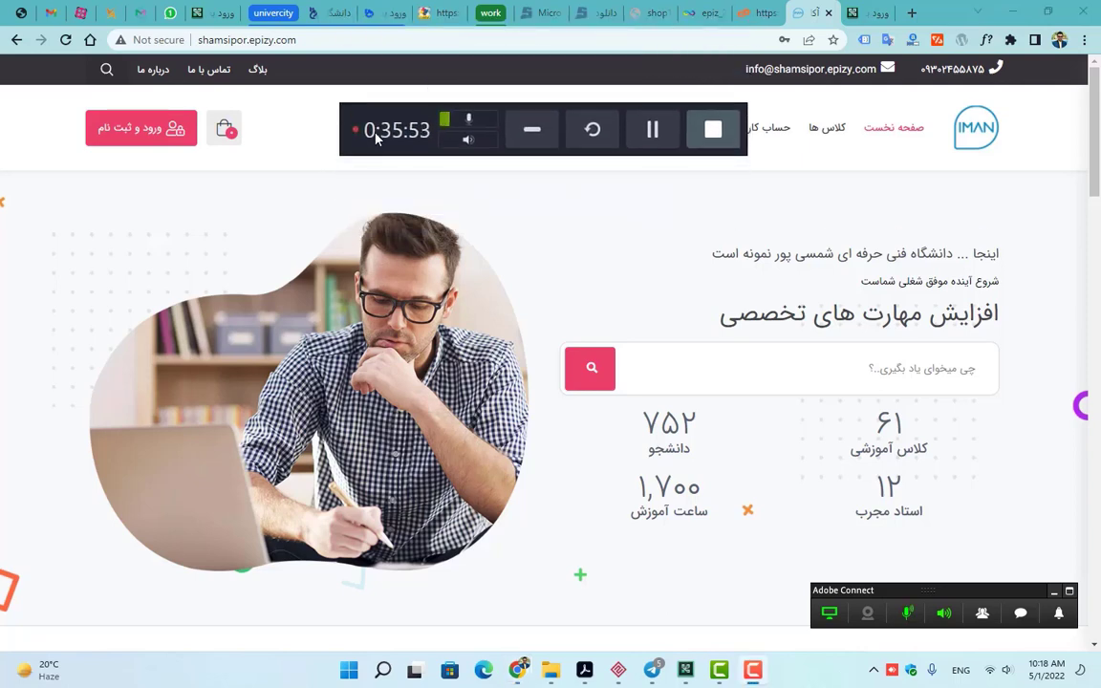
pyautogui.click(138, 122)
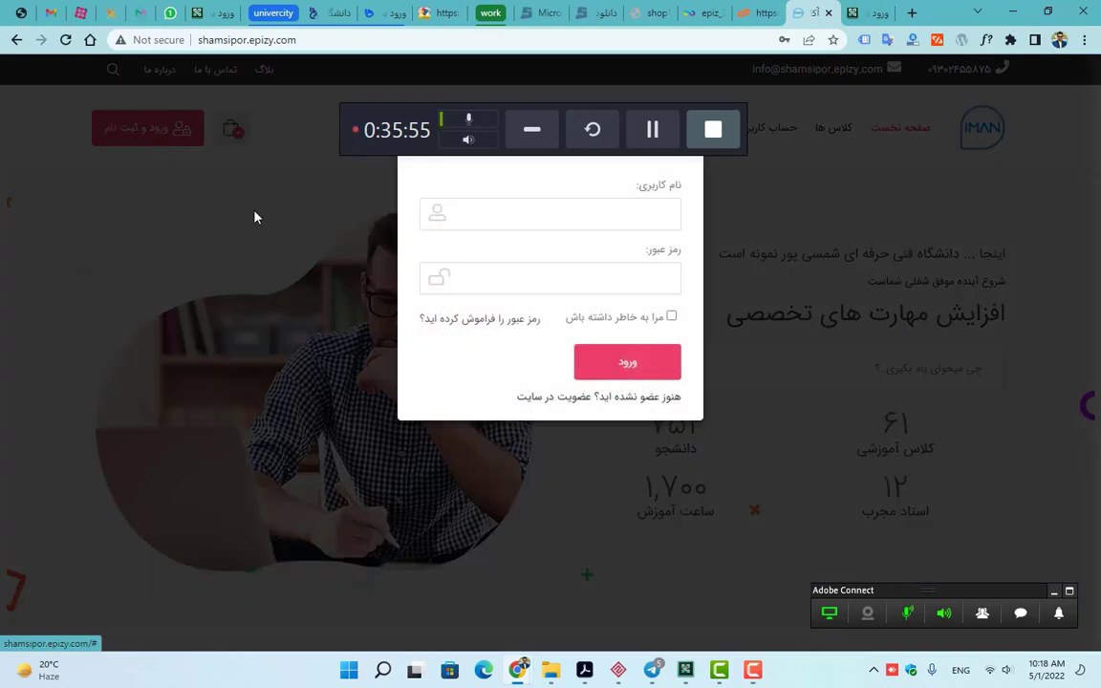
pyautogui.click(580, 214)
pyautogui.click(524, 265)
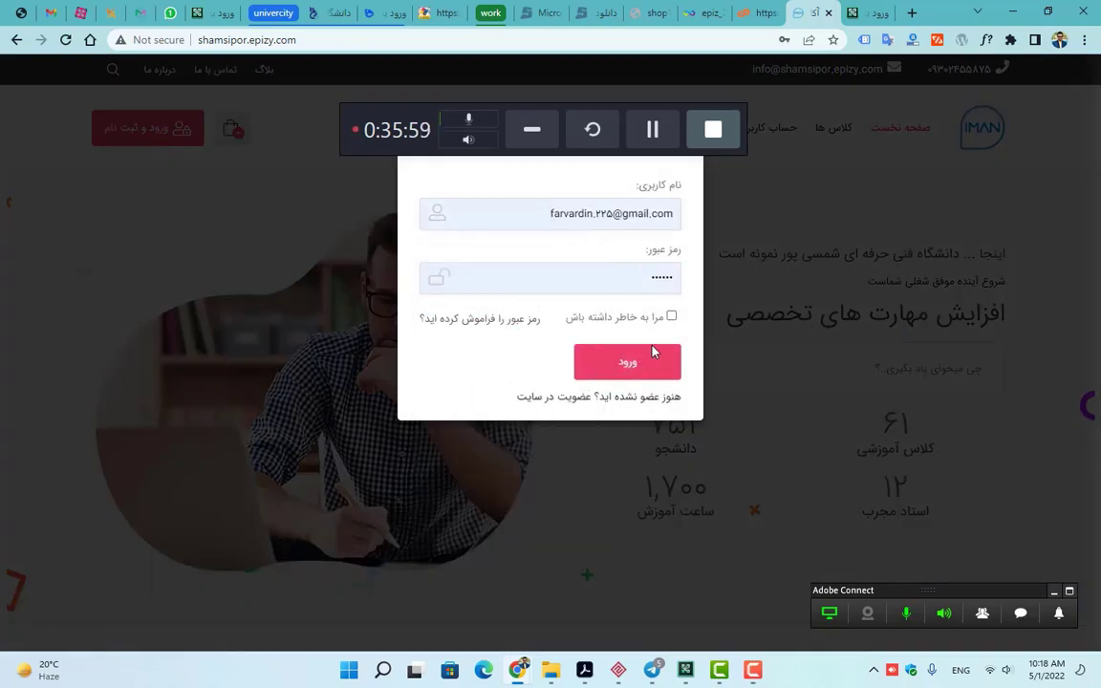
pyautogui.click(672, 318)
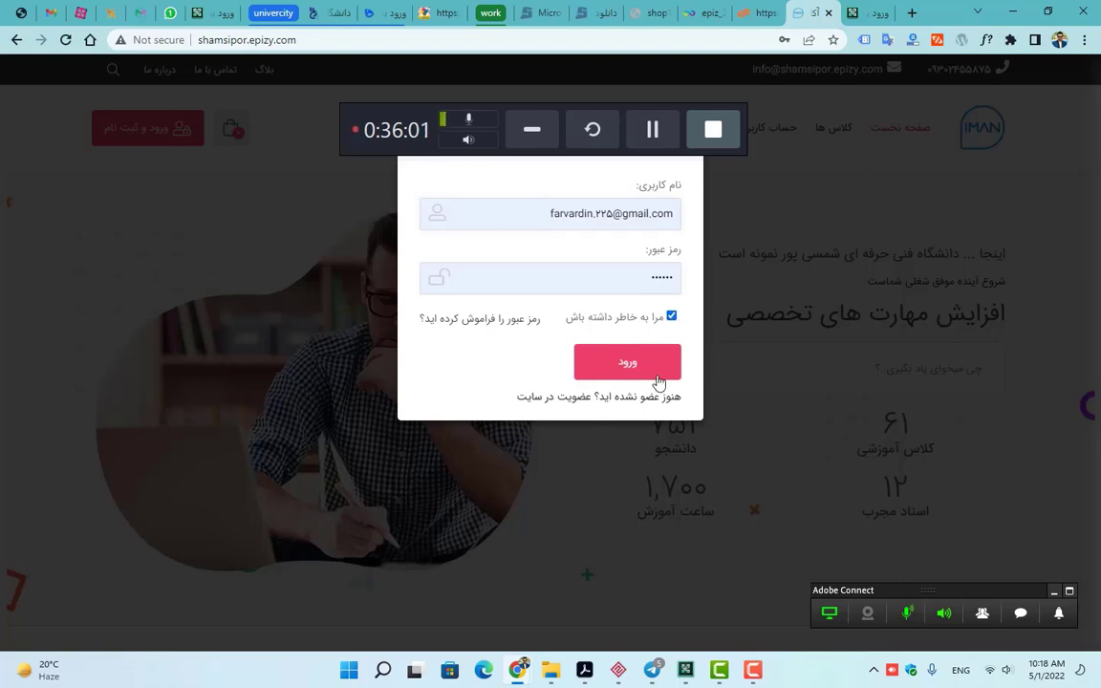
pyautogui.click(646, 366)
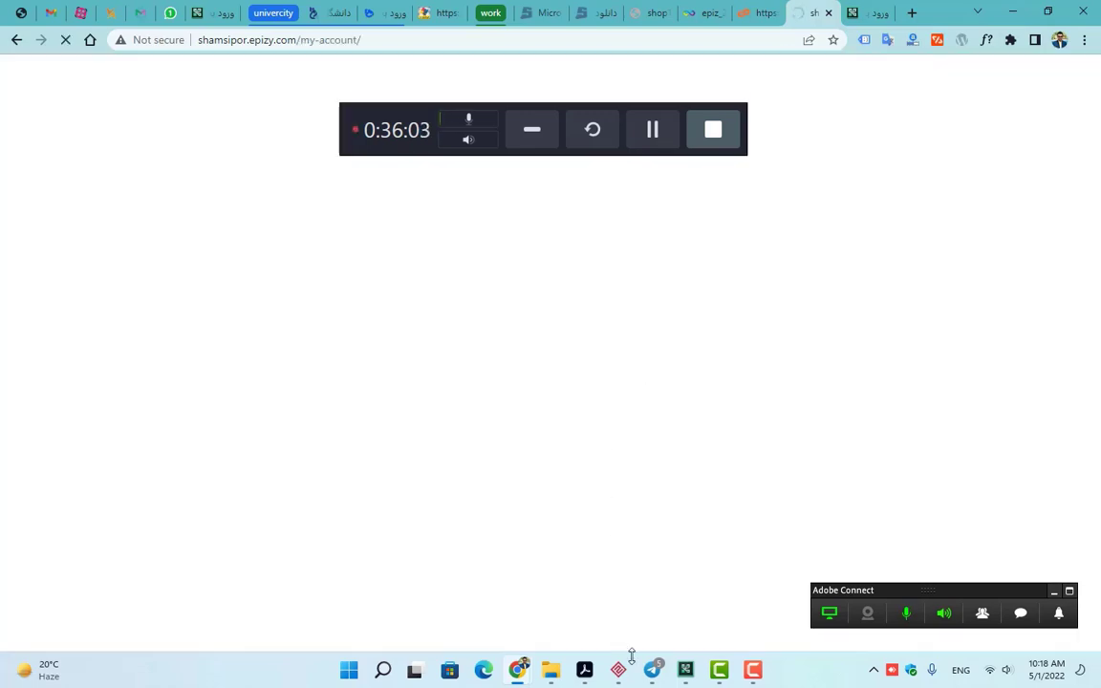
# - Switch to Adobe Acrobat and look over the WordPress e-book's dashboard introduction on pages 22 and 23
pyautogui.moveTo(585, 675)
pyautogui.click(499, 588)
pyautogui.scroll(-3, 686, 357)
pyautogui.scroll(-8, 686, 357)
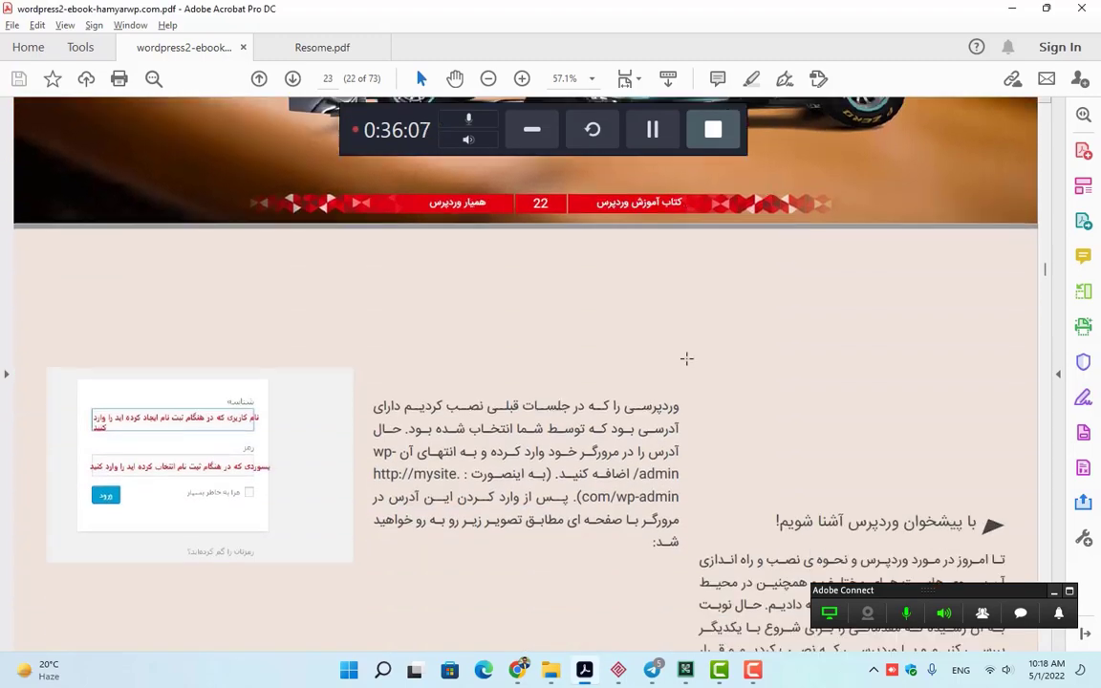
pyautogui.scroll(8, 686, 358)
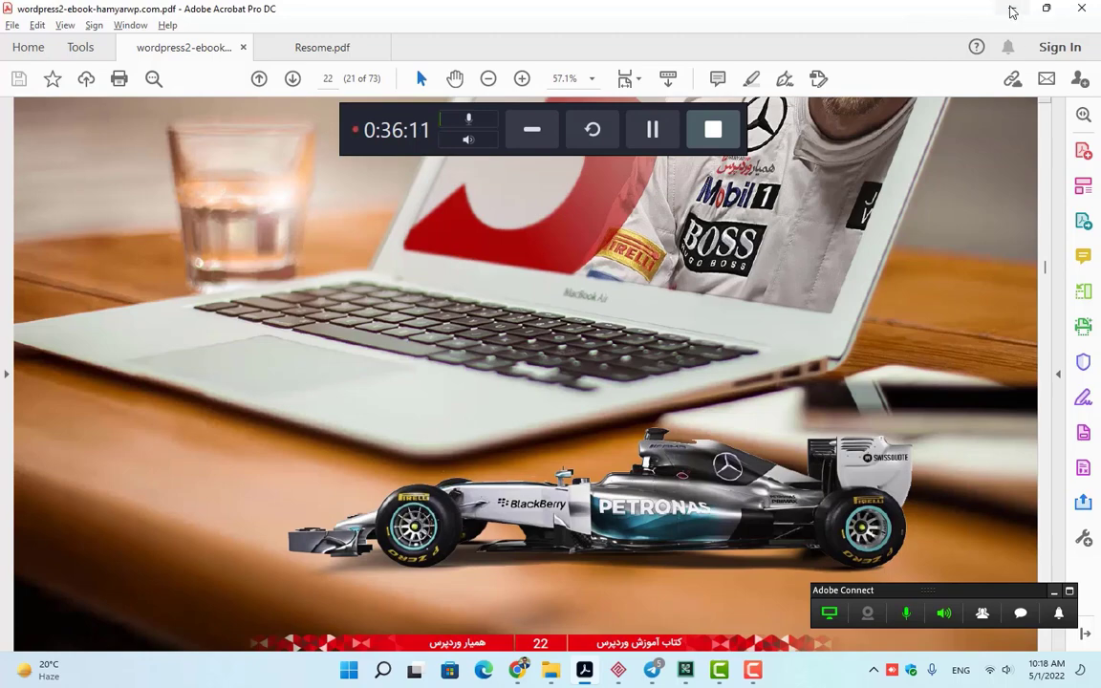
# - Switch to the InfinityFree control panel in Chrome and open its MySQL Databases page, closing the advertisement
pyautogui.click(1011, 9)
pyautogui.click(748, 12)
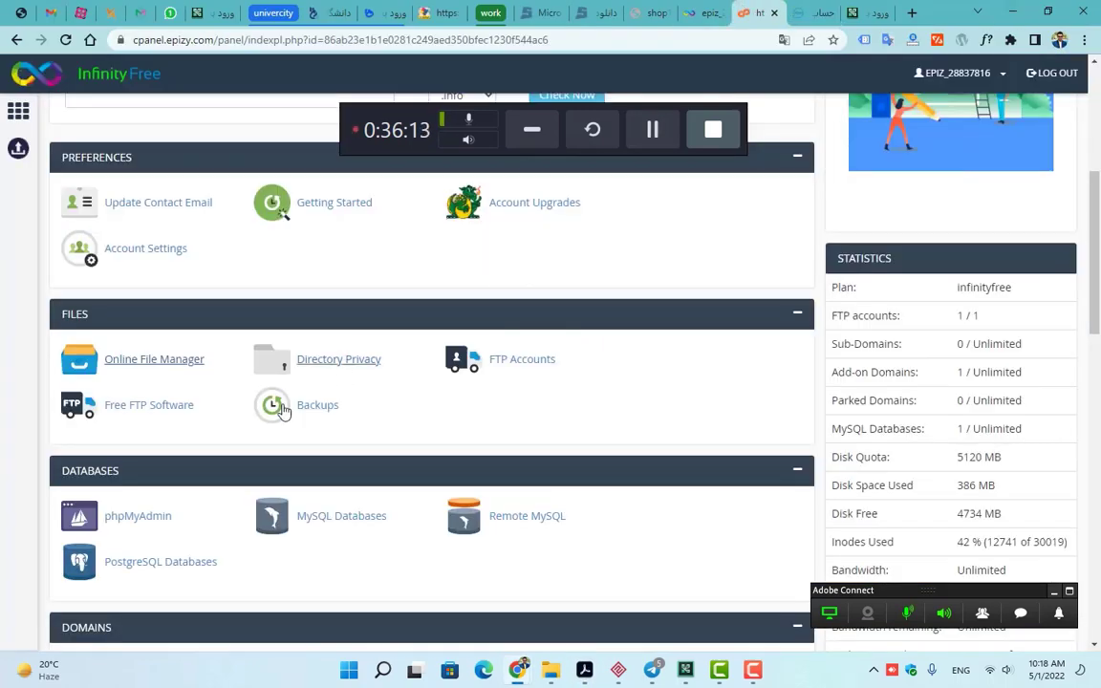
pyautogui.scroll(-2, 185, 472)
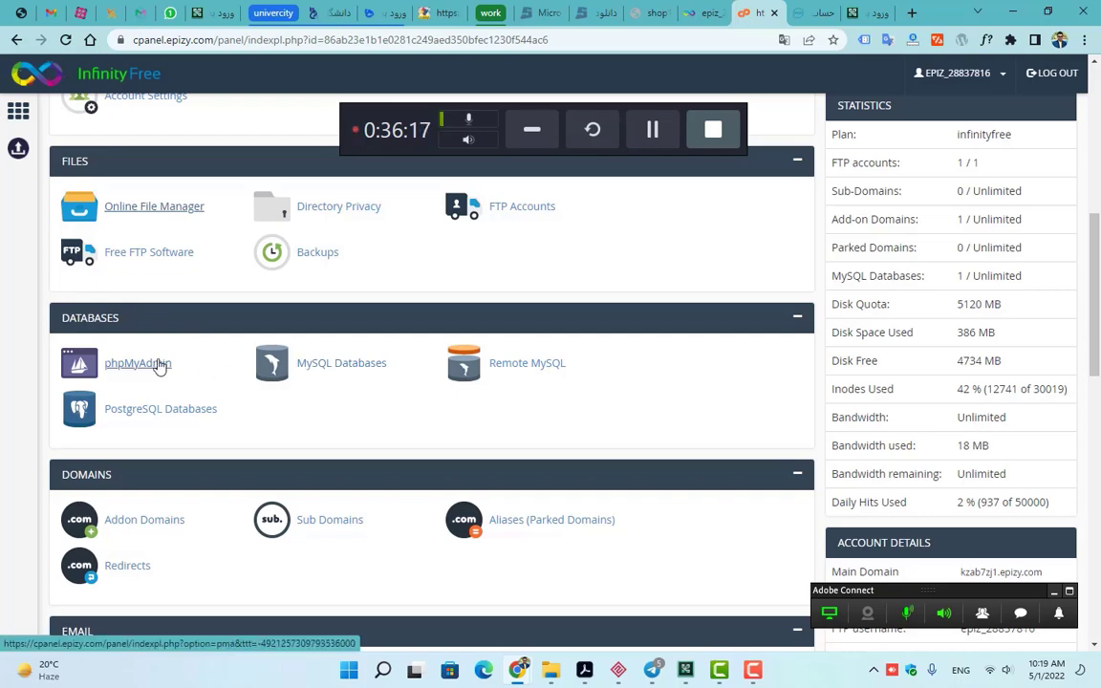
pyautogui.click(335, 383)
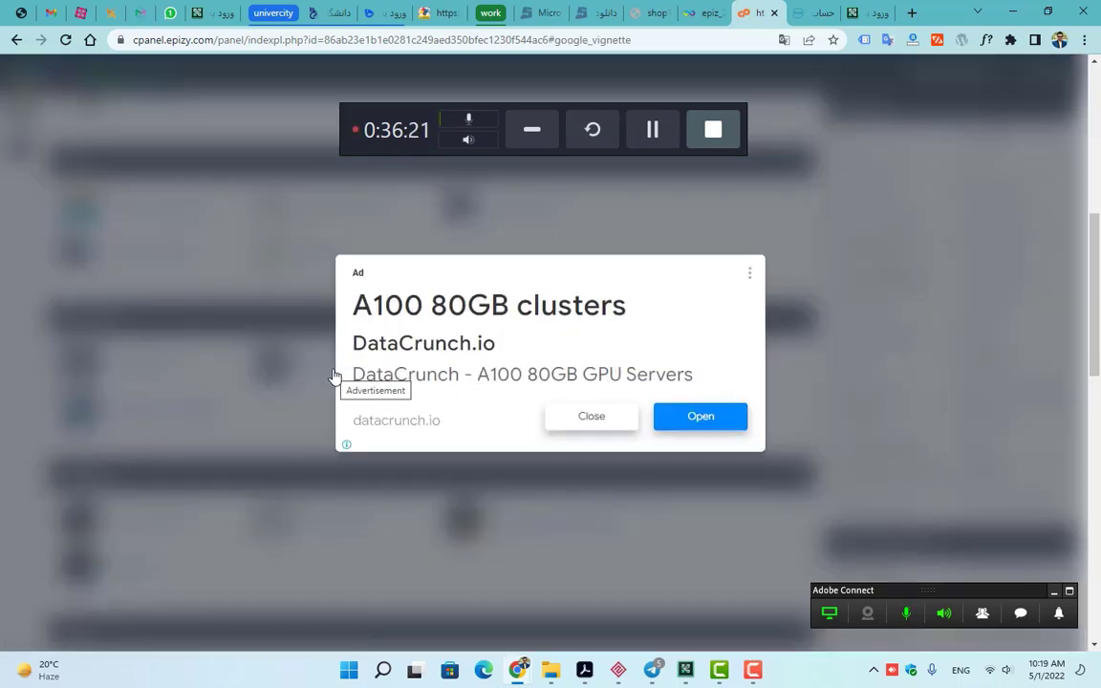
pyautogui.click(597, 420)
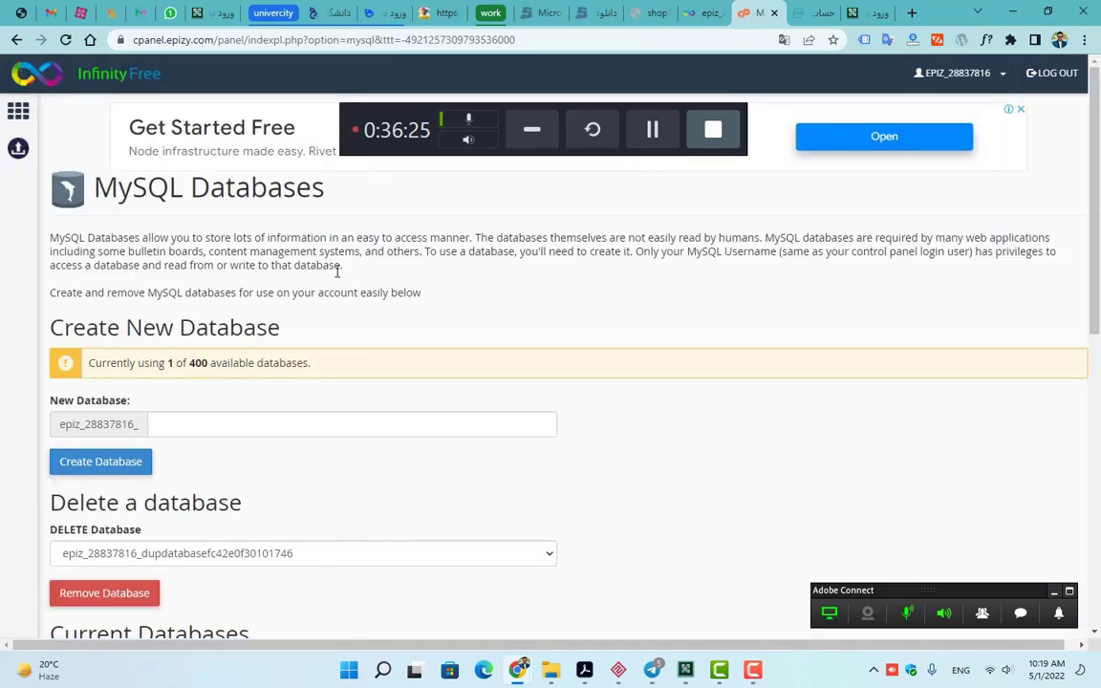
# - Point out the Create New Database heading, its name field and the Delete a database heading on the MySQL Databases page
pyautogui.moveTo(130, 327); pyautogui.dragTo(280, 328)
pyautogui.click(193, 421)
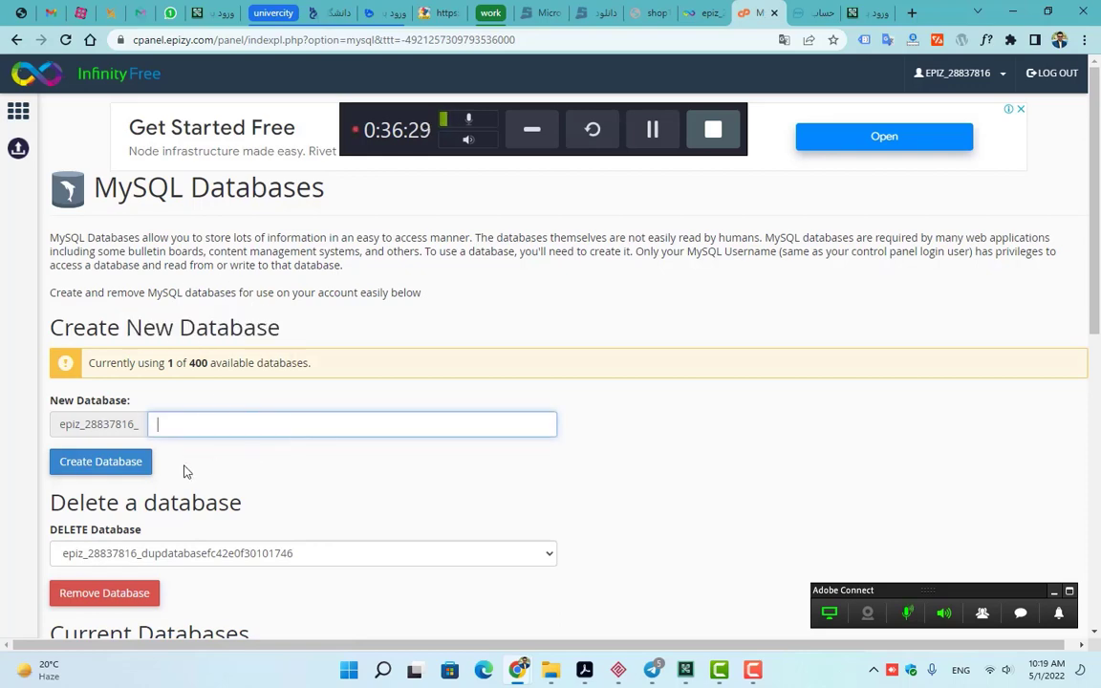
pyautogui.scroll(-1, 214, 464)
pyautogui.moveTo(125, 426); pyautogui.dragTo(263, 439)
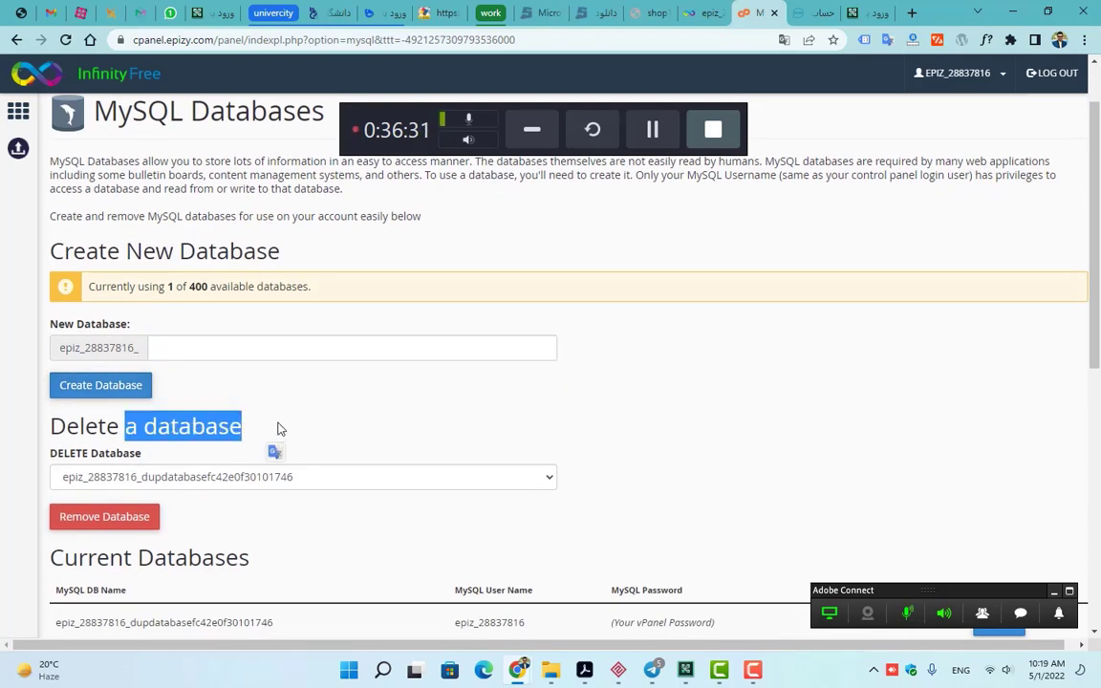
# - Examine the Current Databases table and highlight the listed MySQL user name
pyautogui.scroll(-2, 151, 398)
pyautogui.scroll(-1, 199, 452)
pyautogui.moveTo(269, 331); pyautogui.dragTo(50, 186)
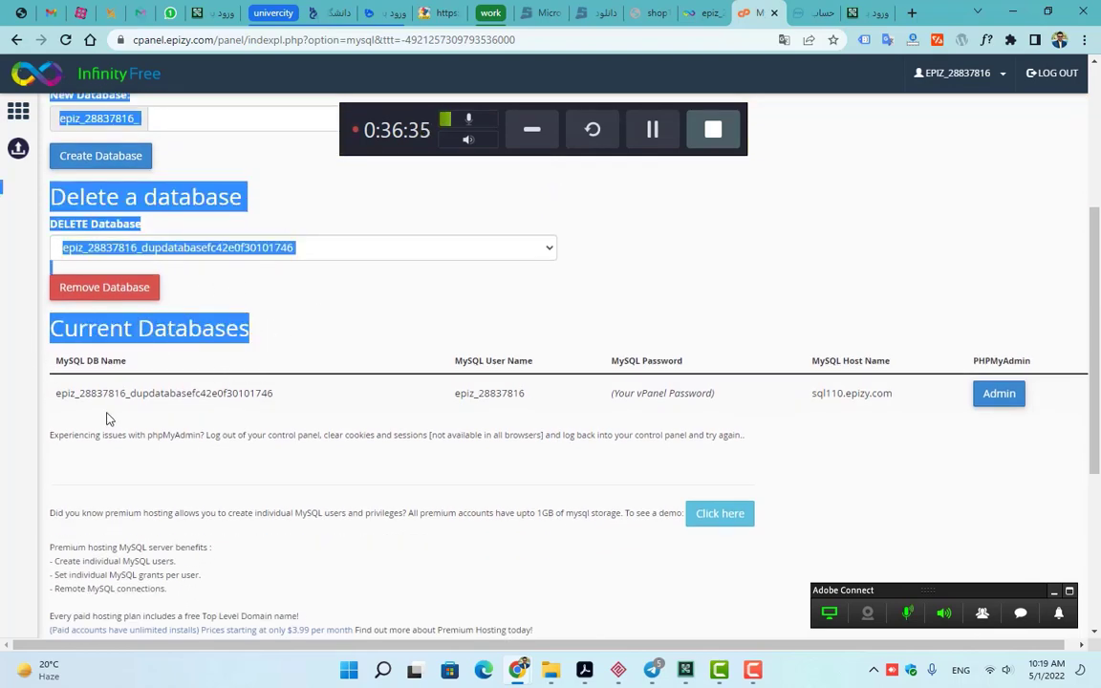
pyautogui.scroll(-2, 260, 331)
pyautogui.click(266, 332)
pyautogui.scroll(-2, 265, 332)
pyautogui.scroll(4, 268, 344)
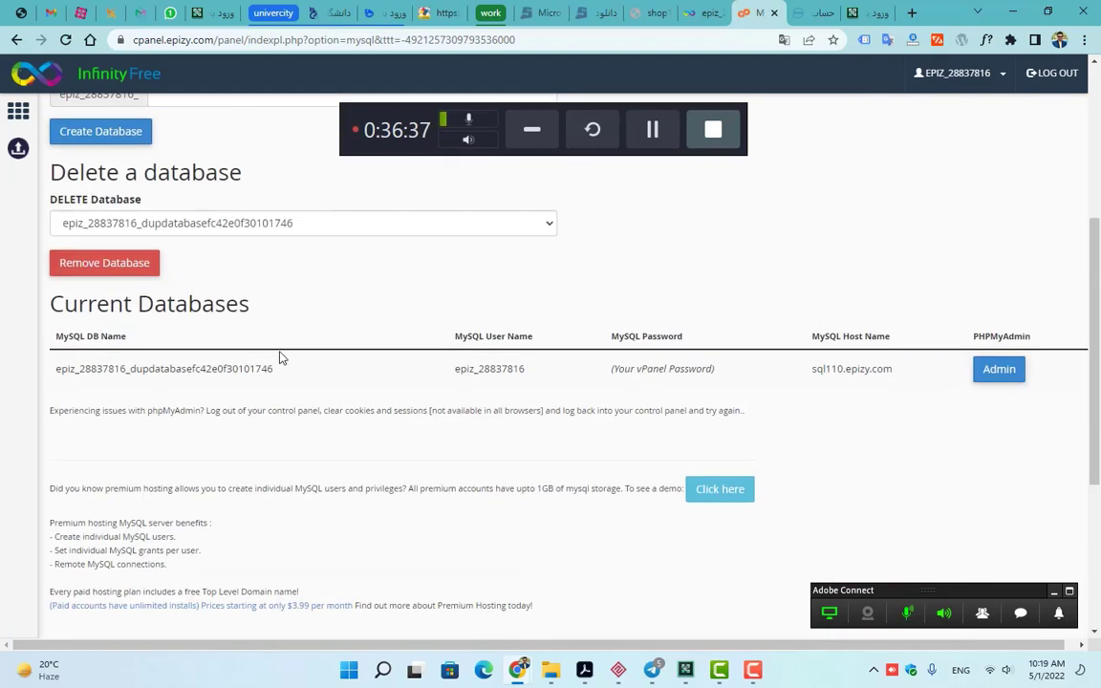
pyautogui.moveTo(729, 375); pyautogui.dragTo(538, 366)
pyautogui.doubleClick(524, 367)
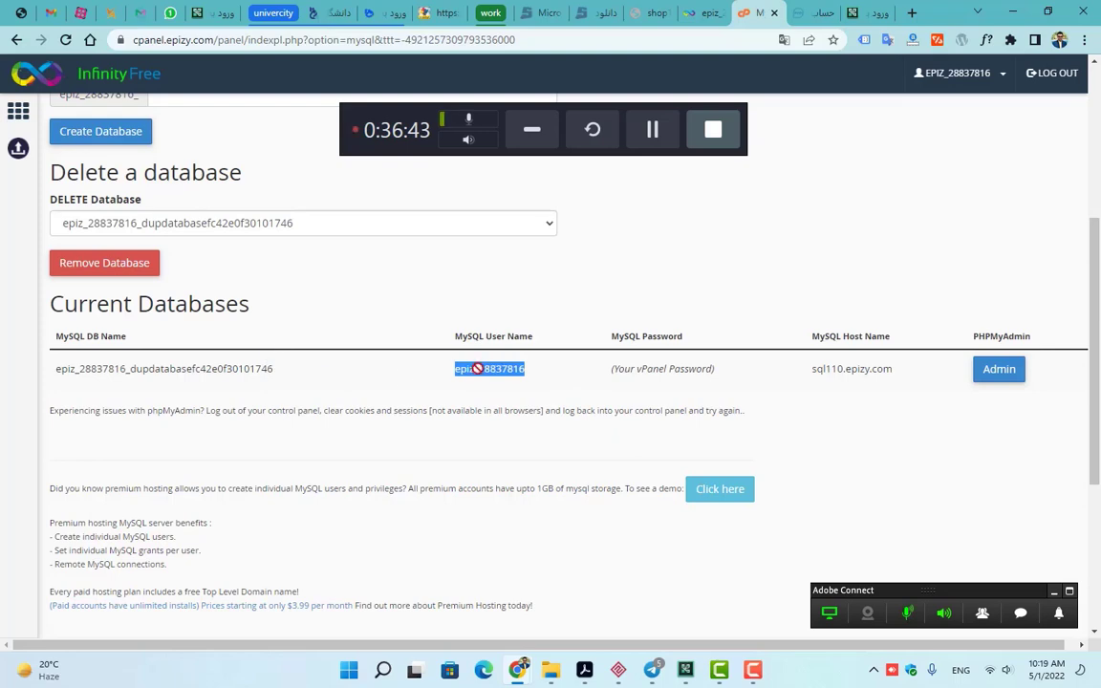
pyautogui.click(375, 509)
pyautogui.scroll(4, 375, 510)
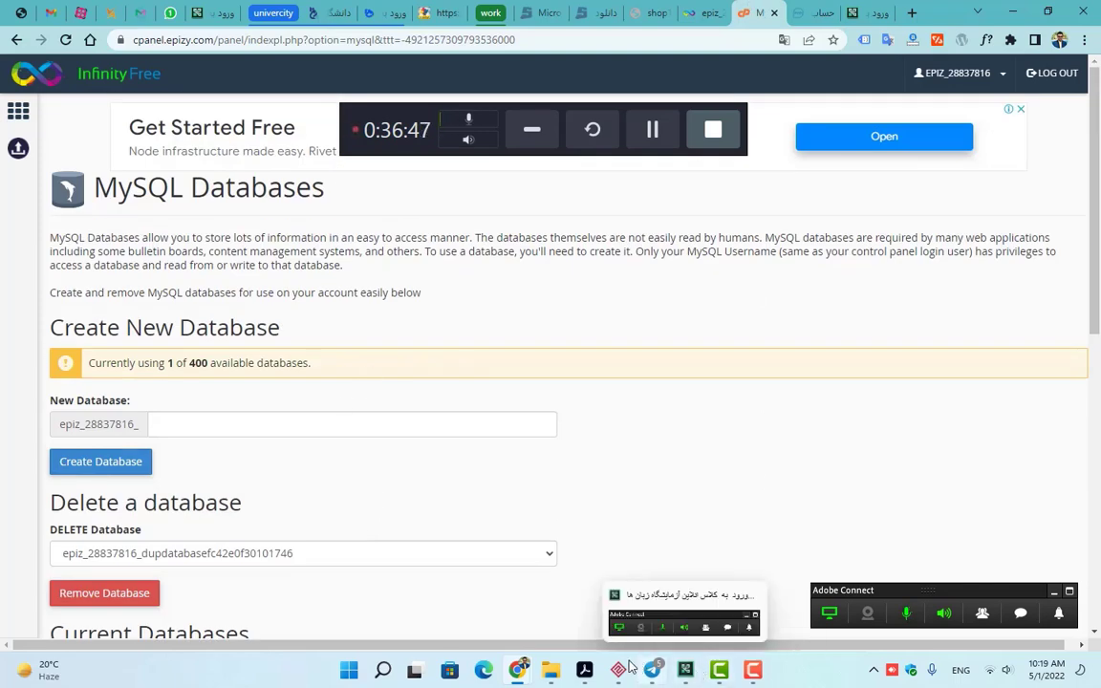
# - Switch to the WordPress e-book in Adobe Acrobat and read page 23 on the wp-admin login and dashboard
pyautogui.moveTo(585, 669)
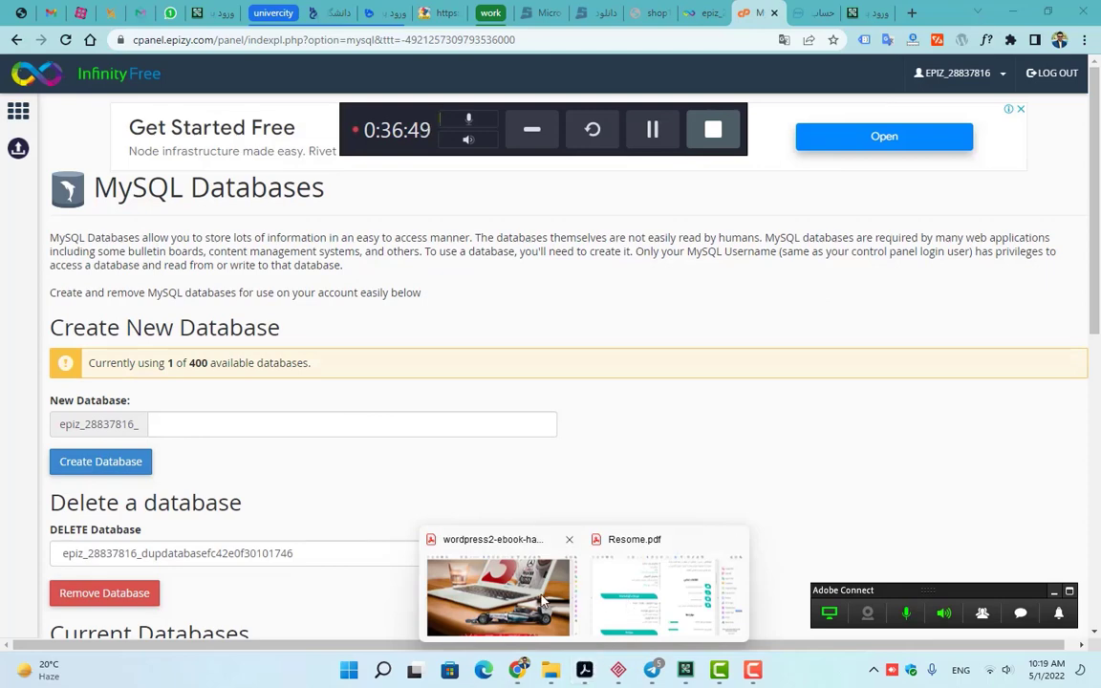
pyautogui.click(497, 594)
pyautogui.scroll(-10, 636, 405)
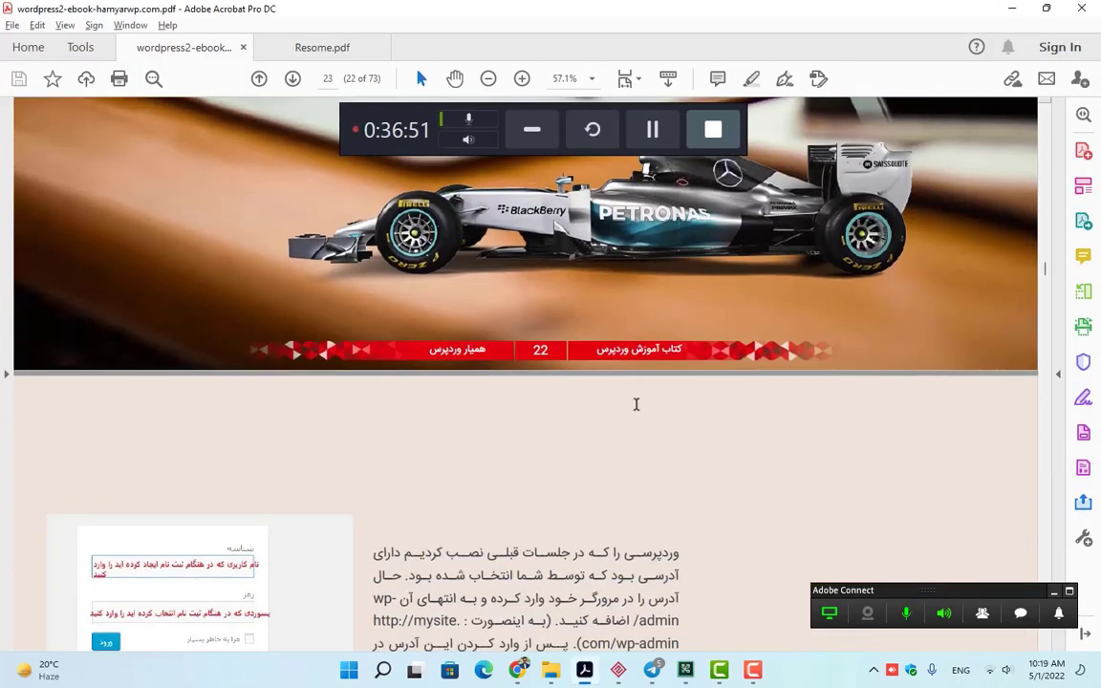
pyautogui.scroll(-3, 635, 406)
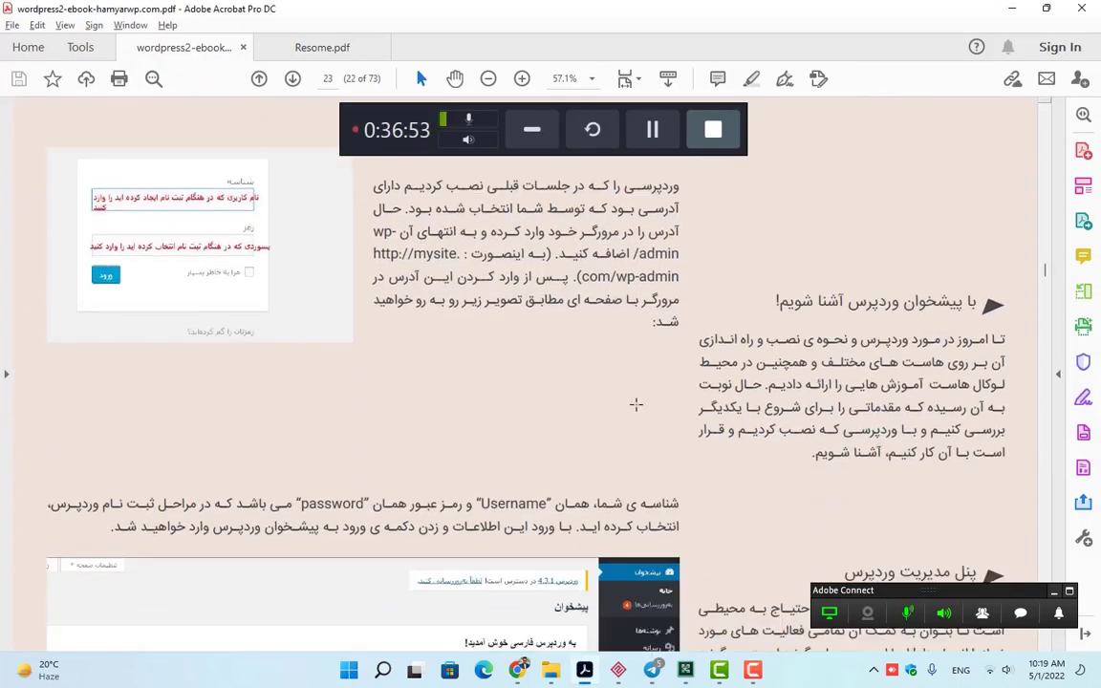
pyautogui.scroll(-3, 636, 405)
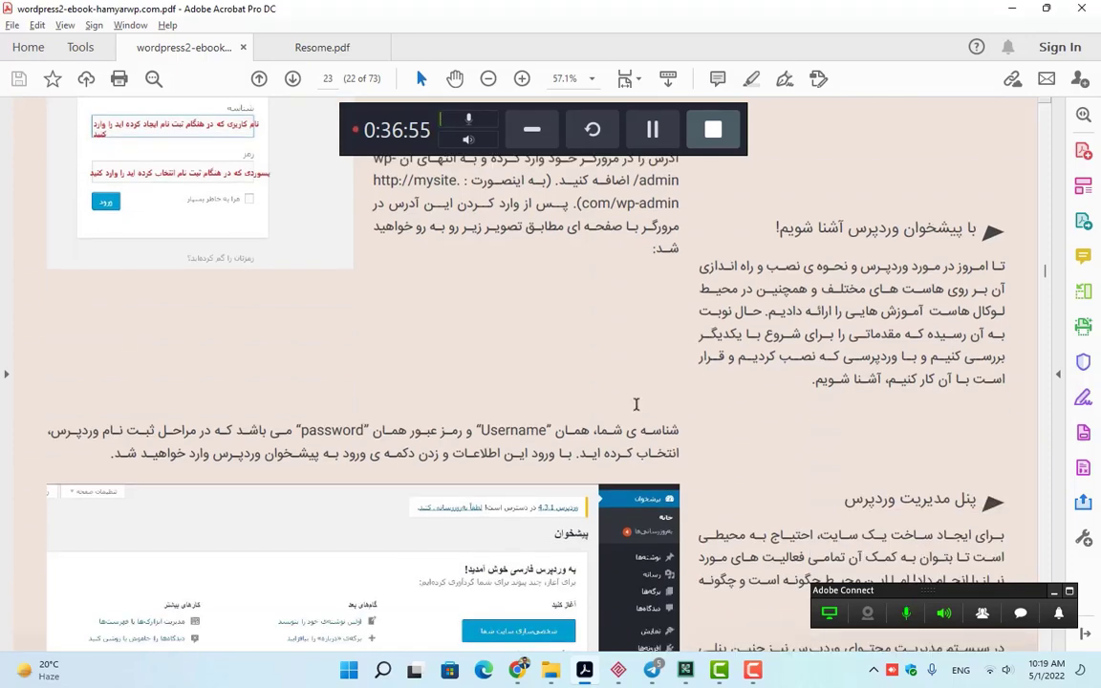
pyautogui.scroll(5, 635, 405)
pyautogui.scroll(-2, 636, 405)
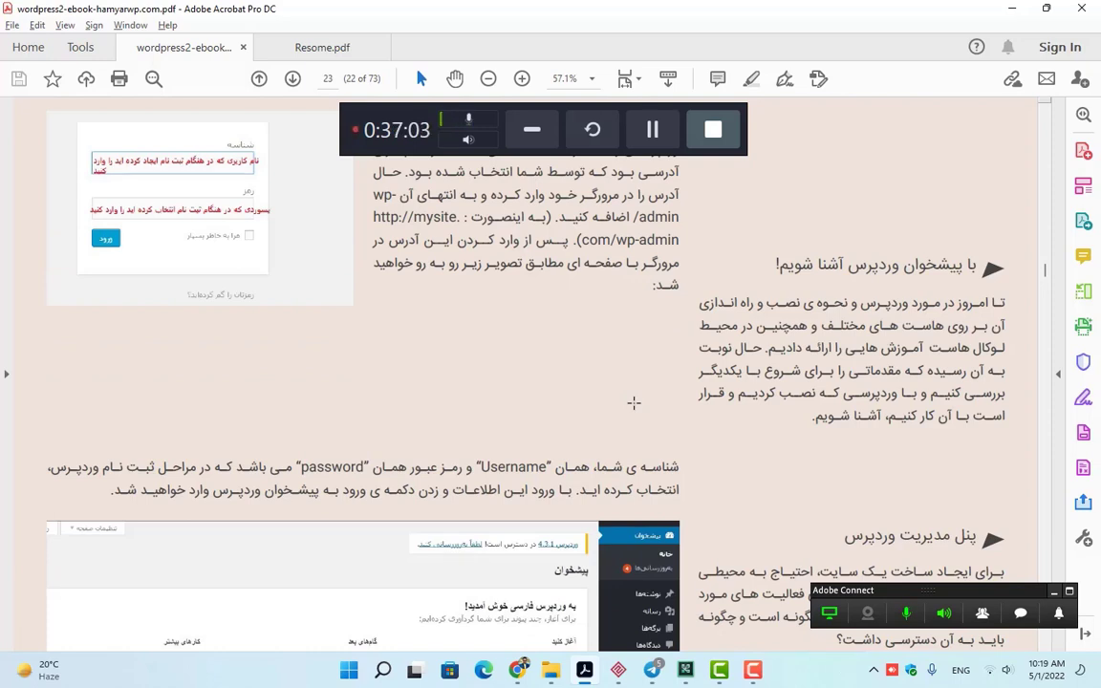
pyautogui.scroll(-5, 634, 402)
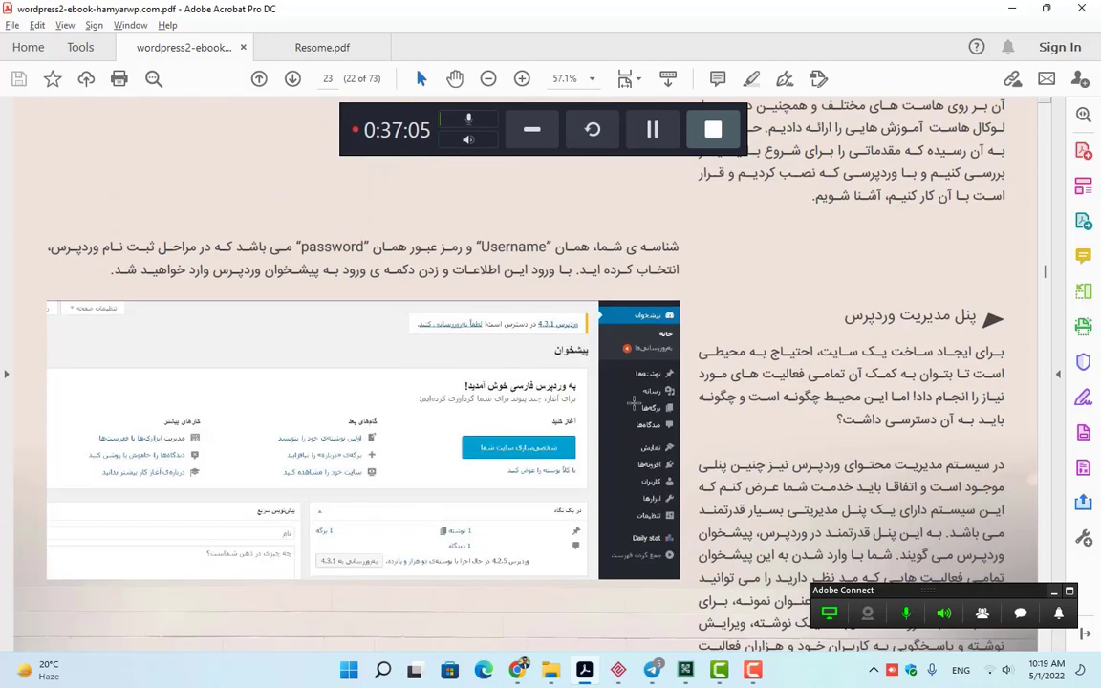
# - Enlarge page 23's dashboard screenshot to 125% and point out the posts and media entries in its sidebar
pyautogui.click(622, 395)
pyautogui.click(645, 354)
pyautogui.scroll(3, 645, 354)
pyautogui.click(646, 359)
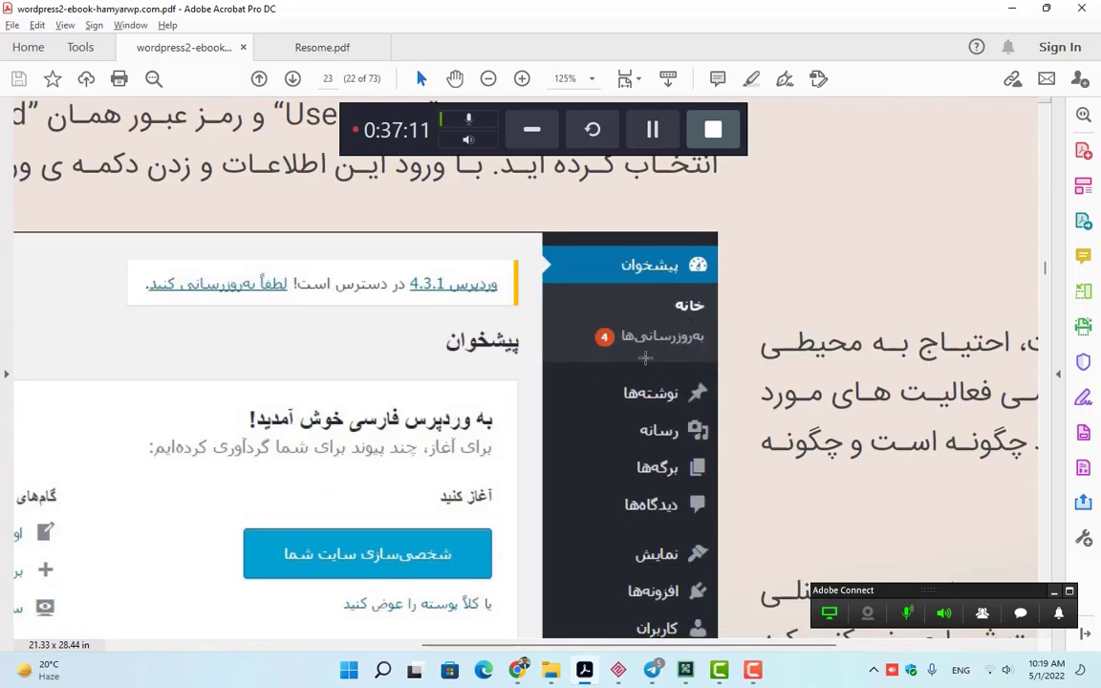
pyautogui.scroll(-1, 640, 382)
pyautogui.scroll(-3, 627, 419)
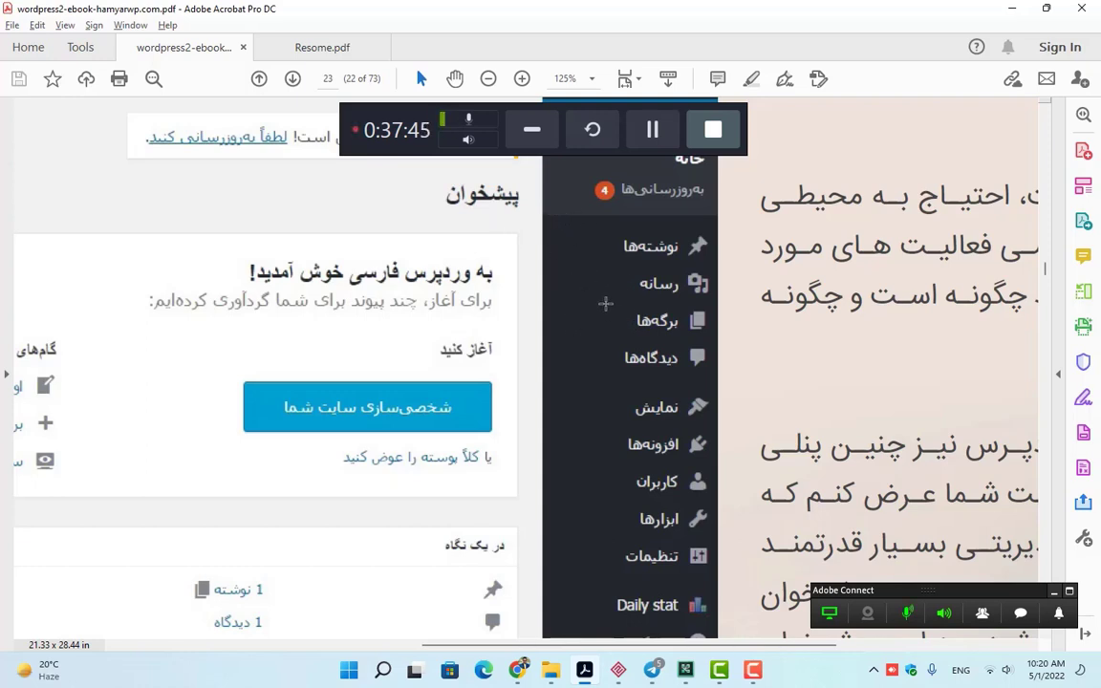
pyautogui.click(650, 243)
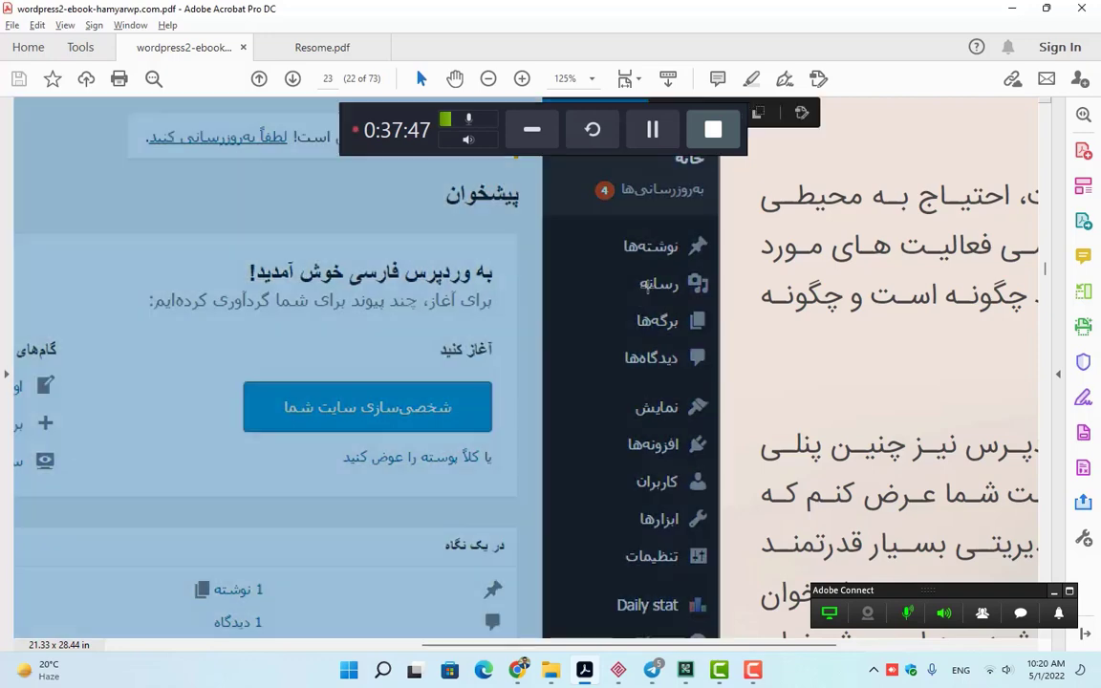
pyautogui.click(661, 277)
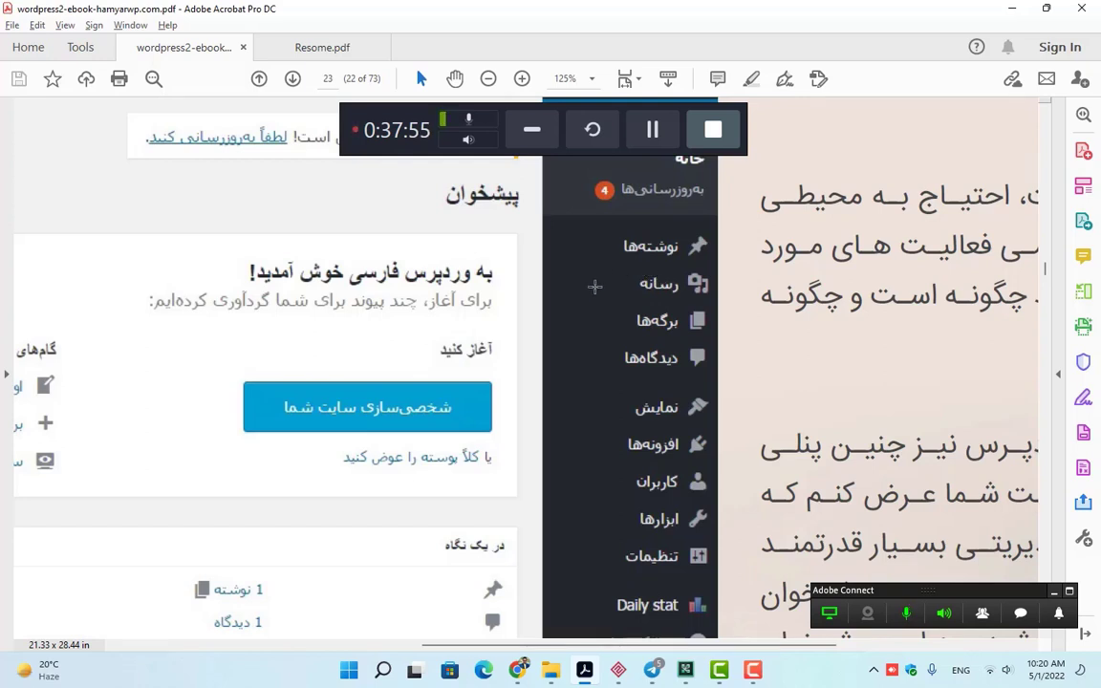
# - Move the recorder bar clear of the page, reduce the e-book to 66.7%, and read page 23's WordPress management panel section
pyautogui.moveTo(380, 143); pyautogui.dragTo(409, 14)
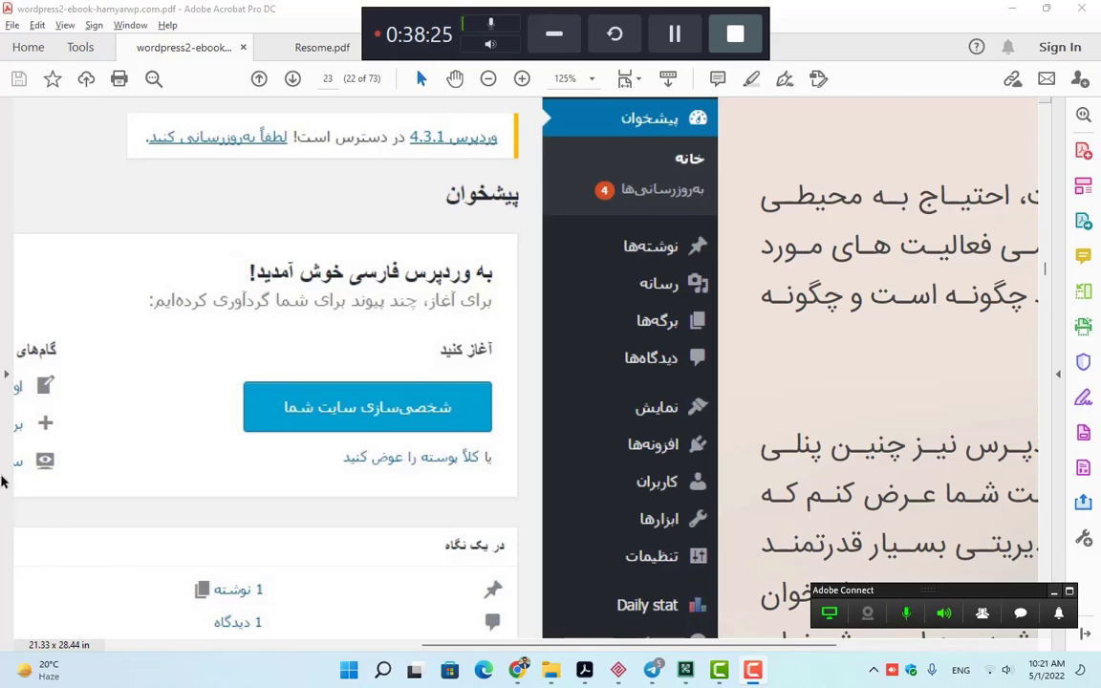
pyautogui.scroll(-2, 130, 480)
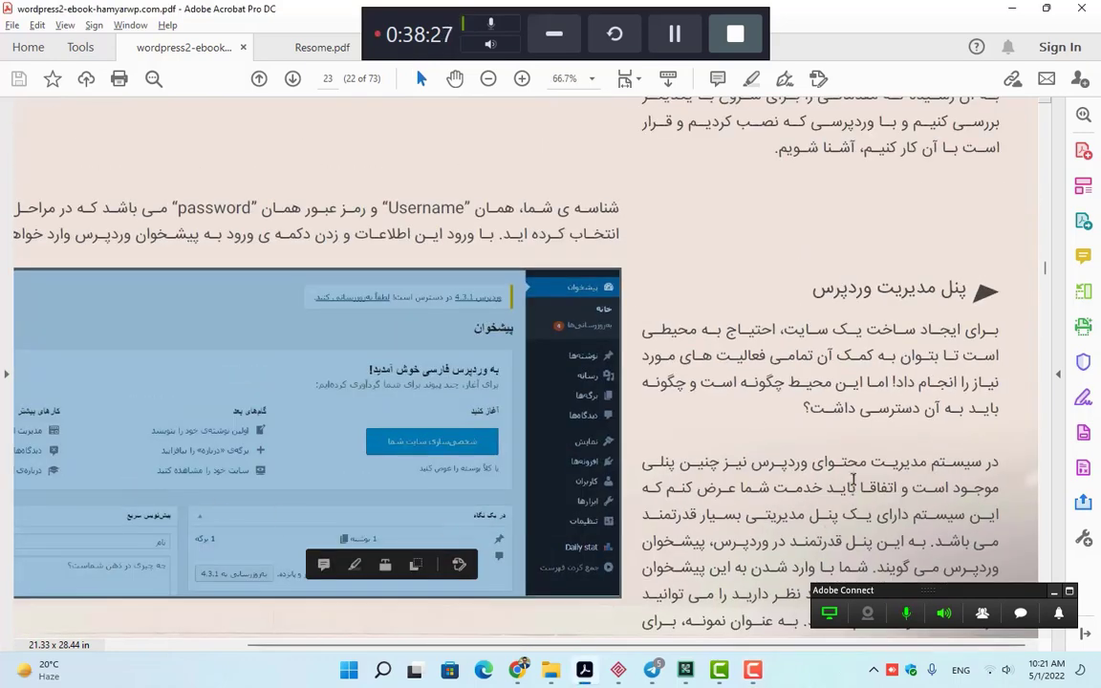
pyautogui.scroll(-2, 489, 425)
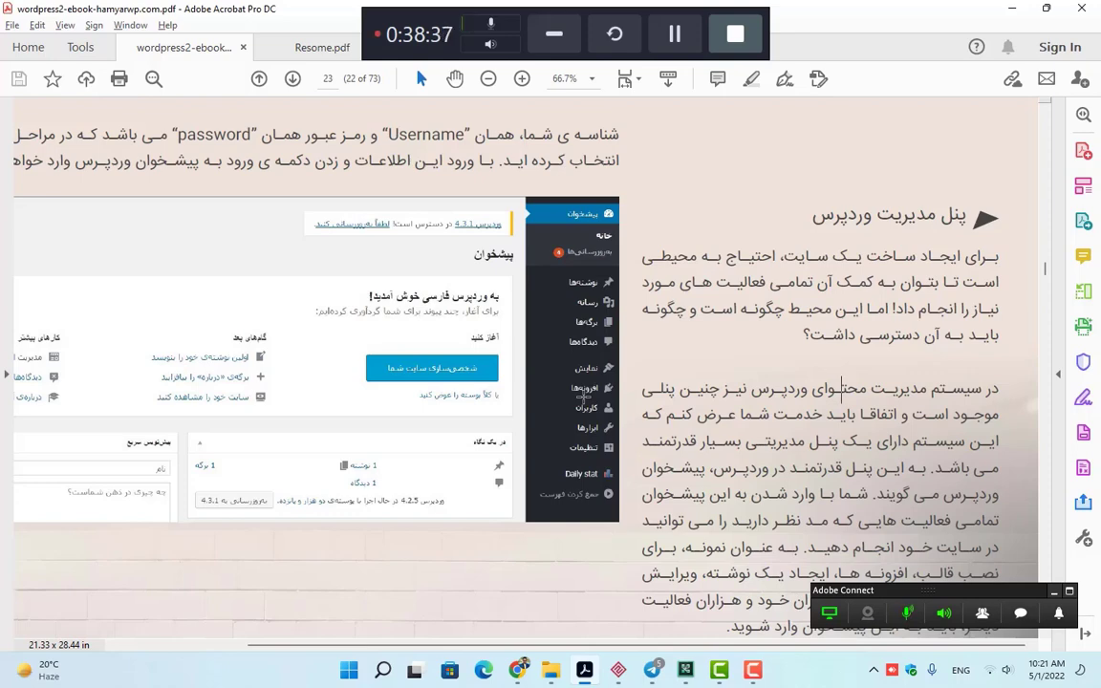
pyautogui.scroll(-2, 584, 397)
pyautogui.scroll(2, 584, 397)
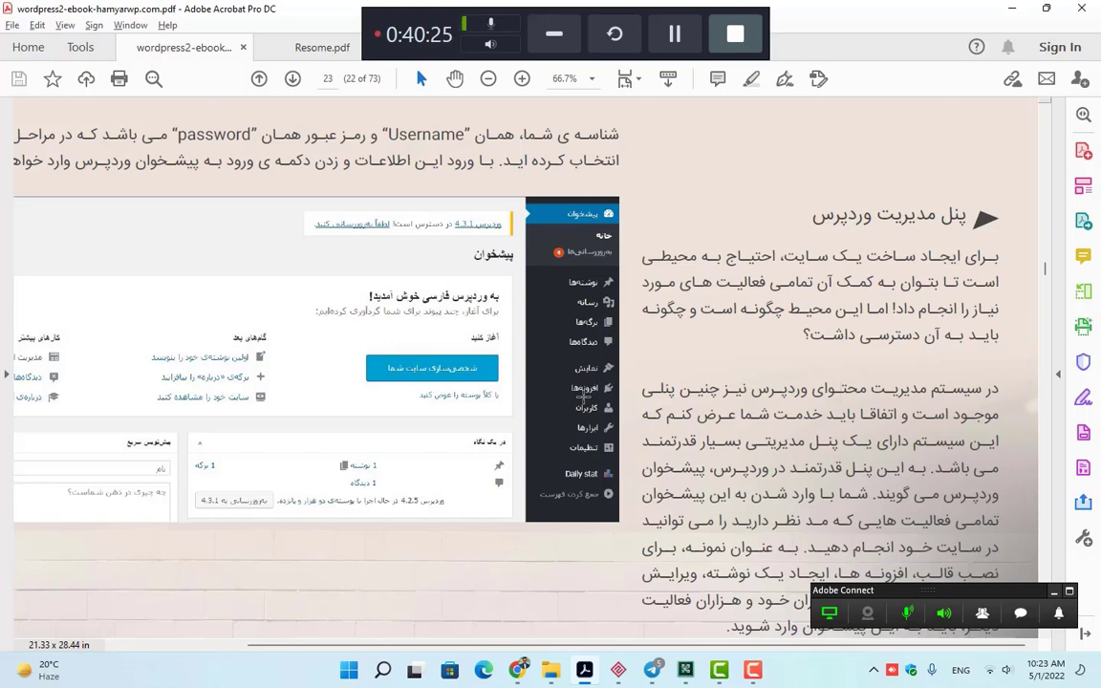
# - Read the management panel, media and pages sections on page 24 of the e-book
pyautogui.scroll(-15, 584, 396)
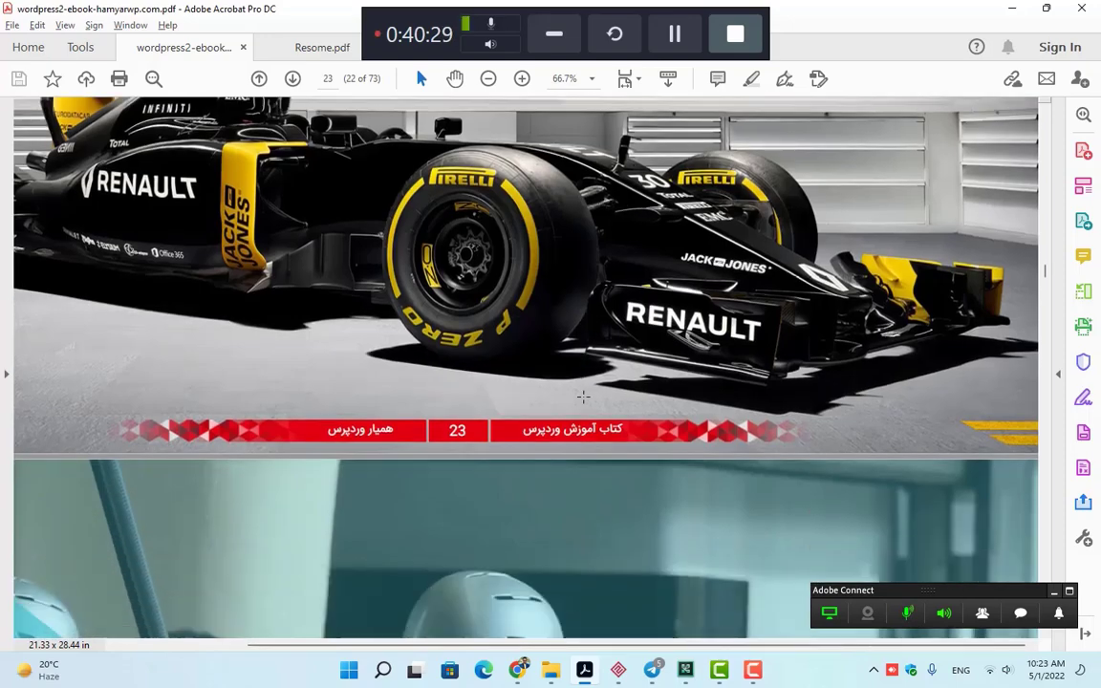
pyautogui.scroll(-12, 584, 396)
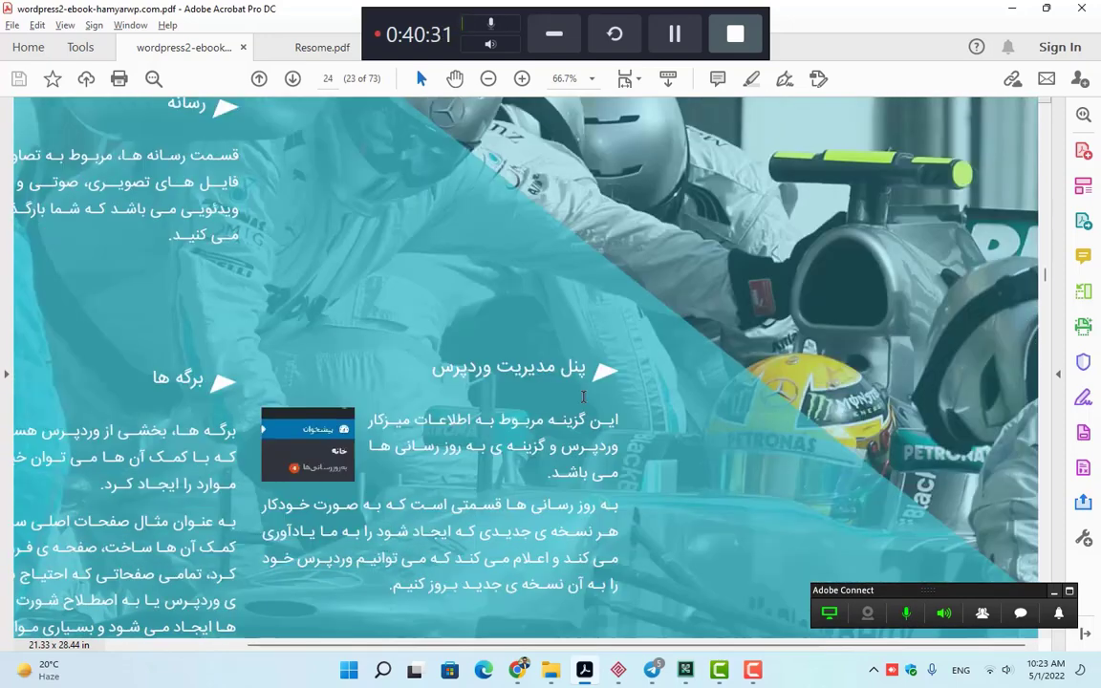
pyautogui.scroll(3, 583, 396)
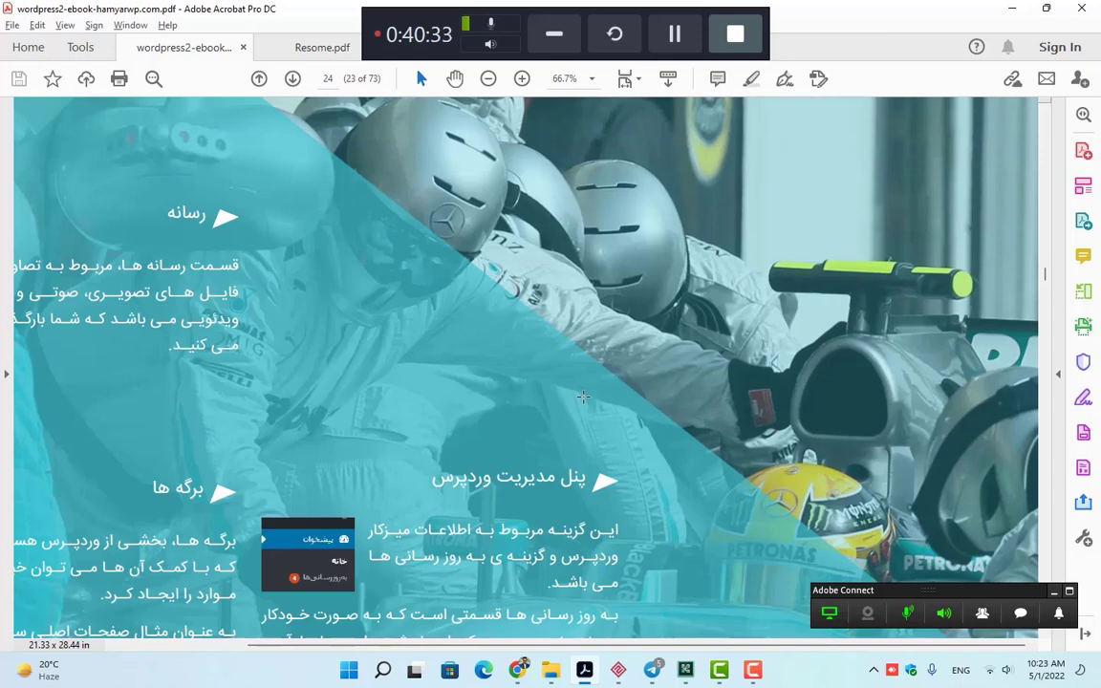
pyautogui.moveTo(308, 650); pyautogui.dragTo(146, 635)
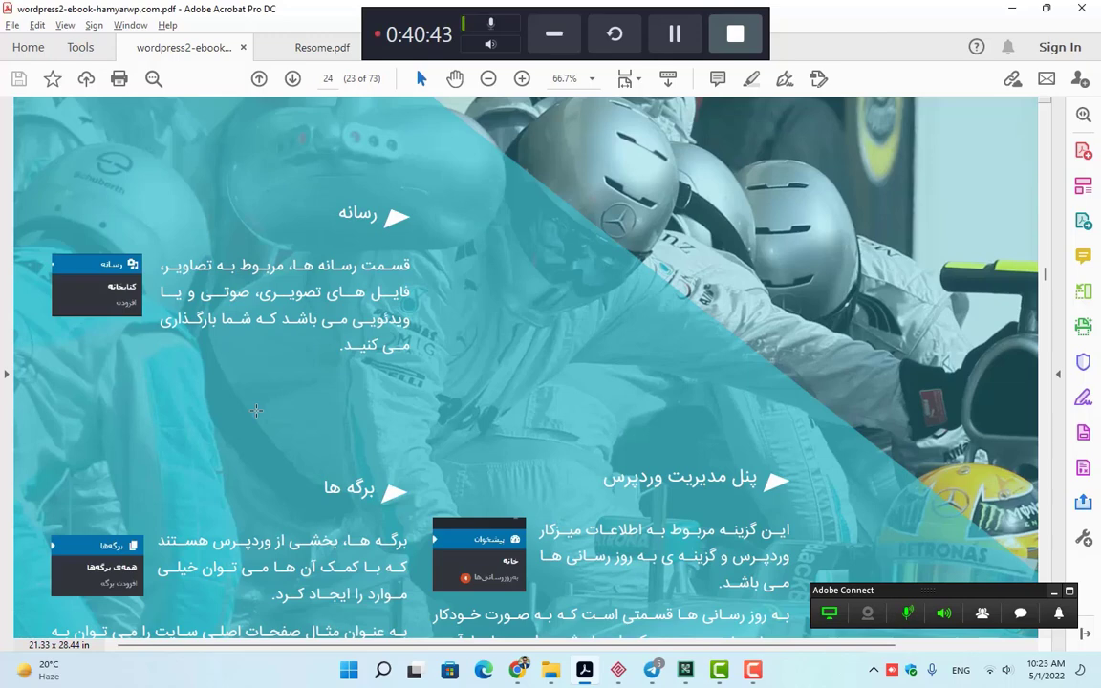
pyautogui.scroll(-2, 256, 411)
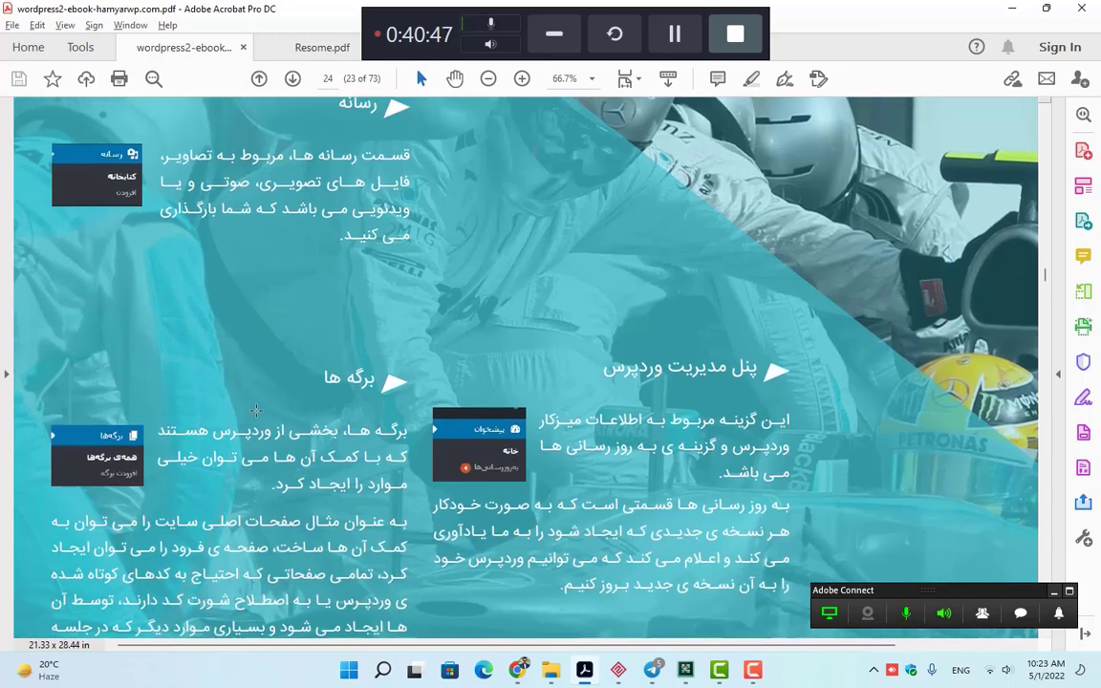
pyautogui.scroll(-1, 256, 411)
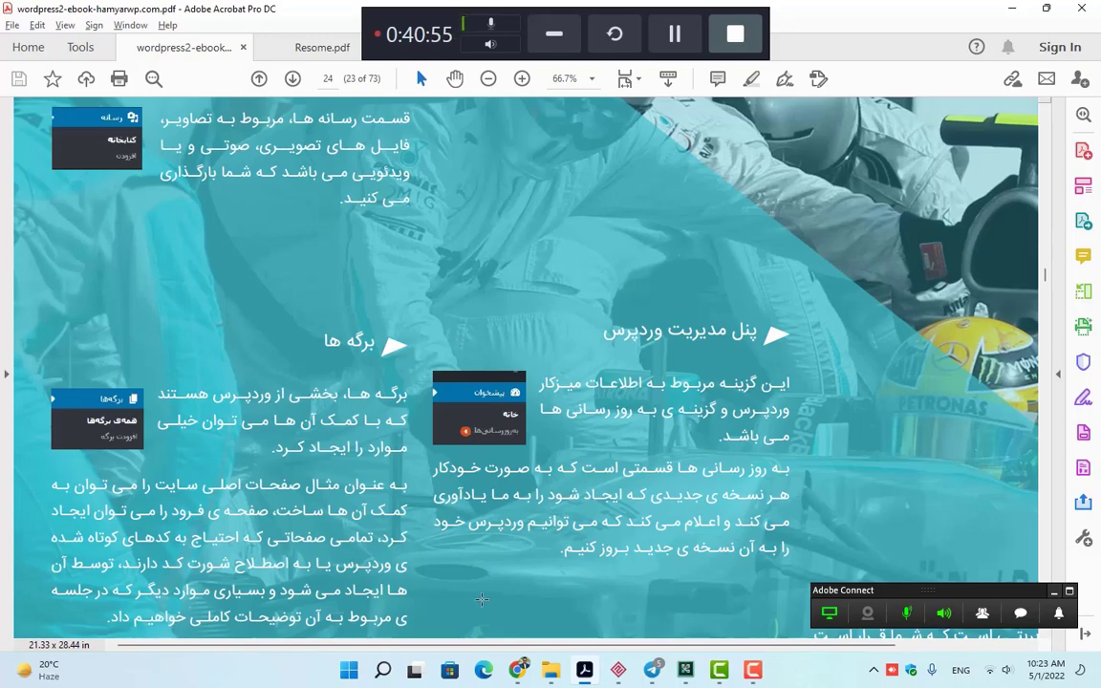
# - Return to page 23 and point out the dashboard screenshot and the login text above it
pyautogui.scroll(15, 529, 485)
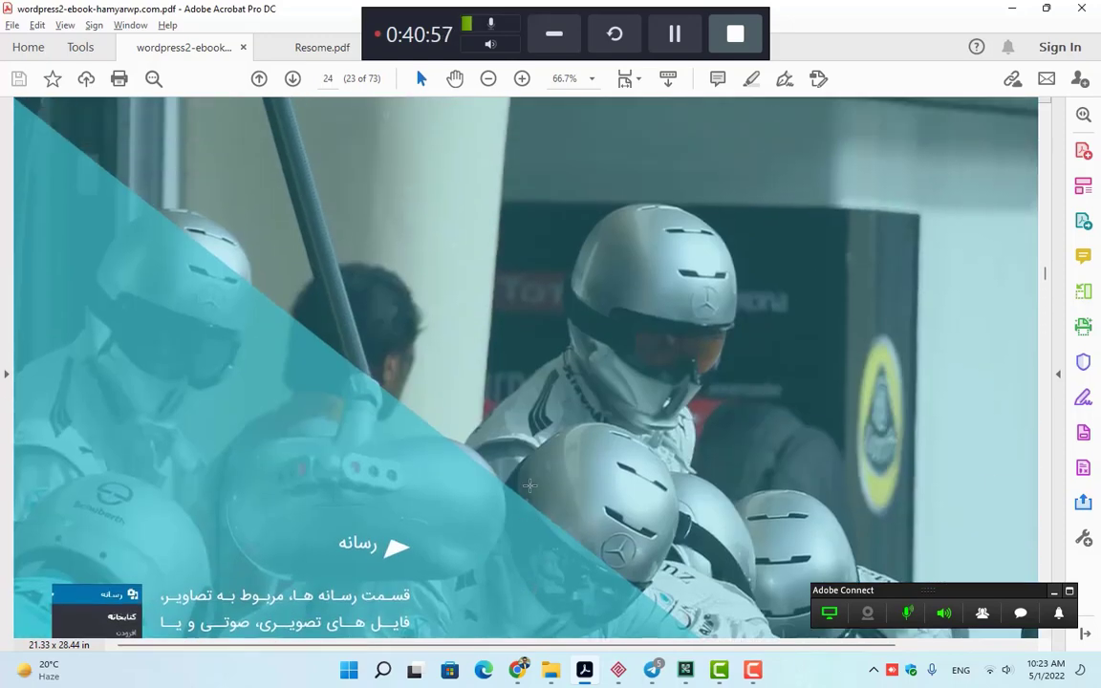
pyautogui.scroll(10, 530, 486)
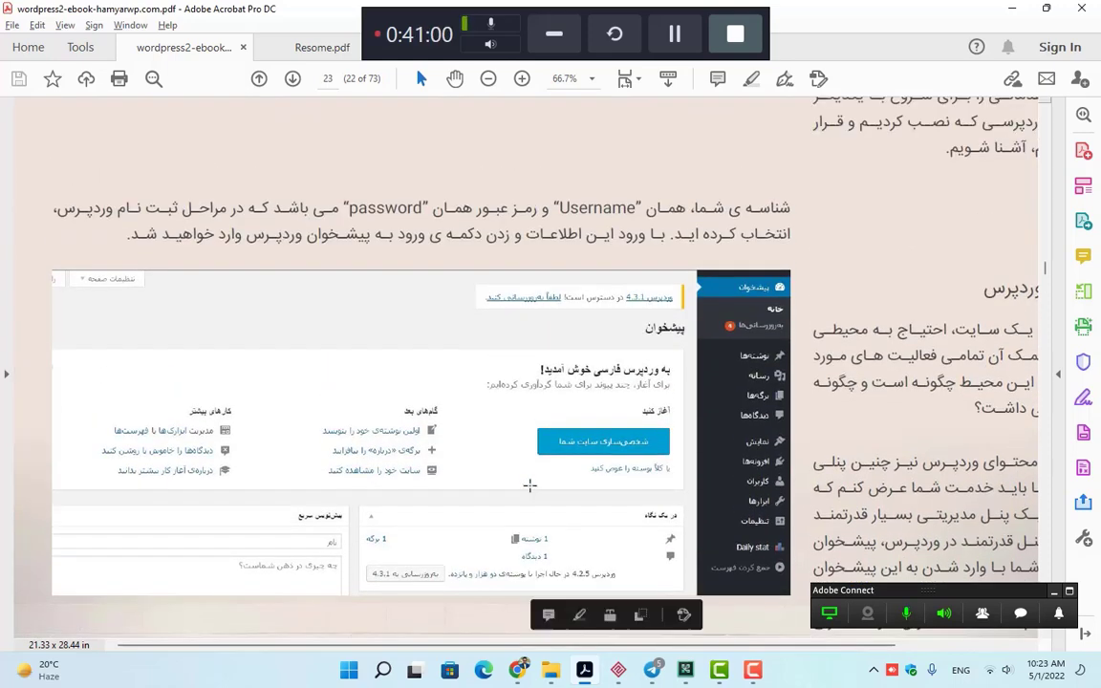
pyautogui.click(529, 485)
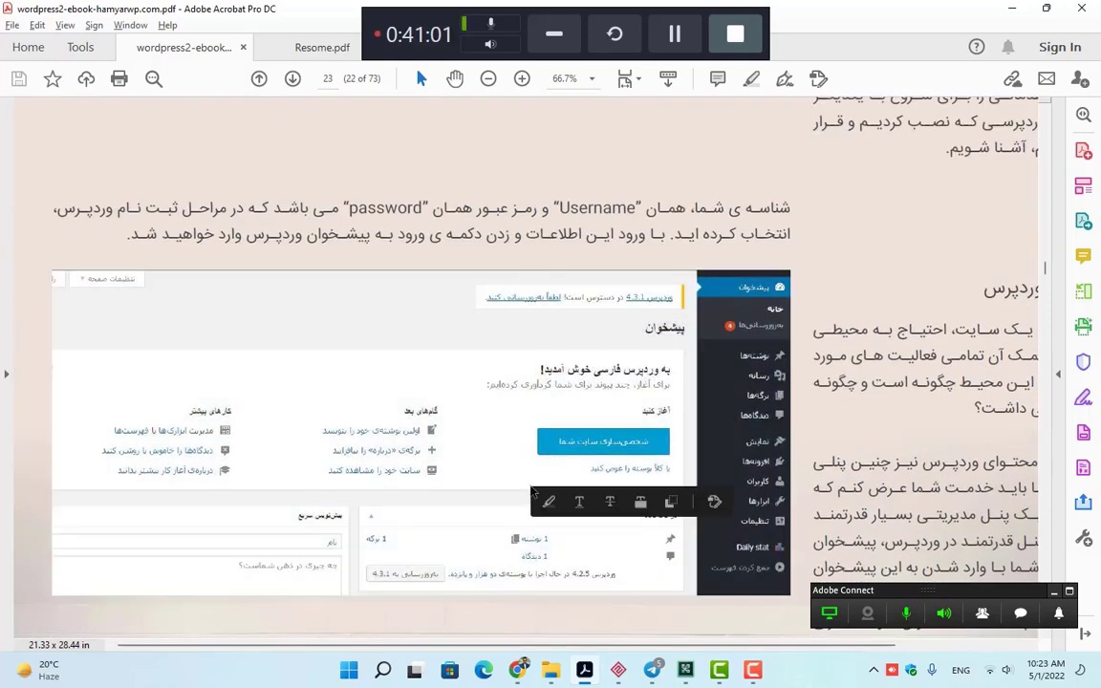
pyautogui.click(518, 439)
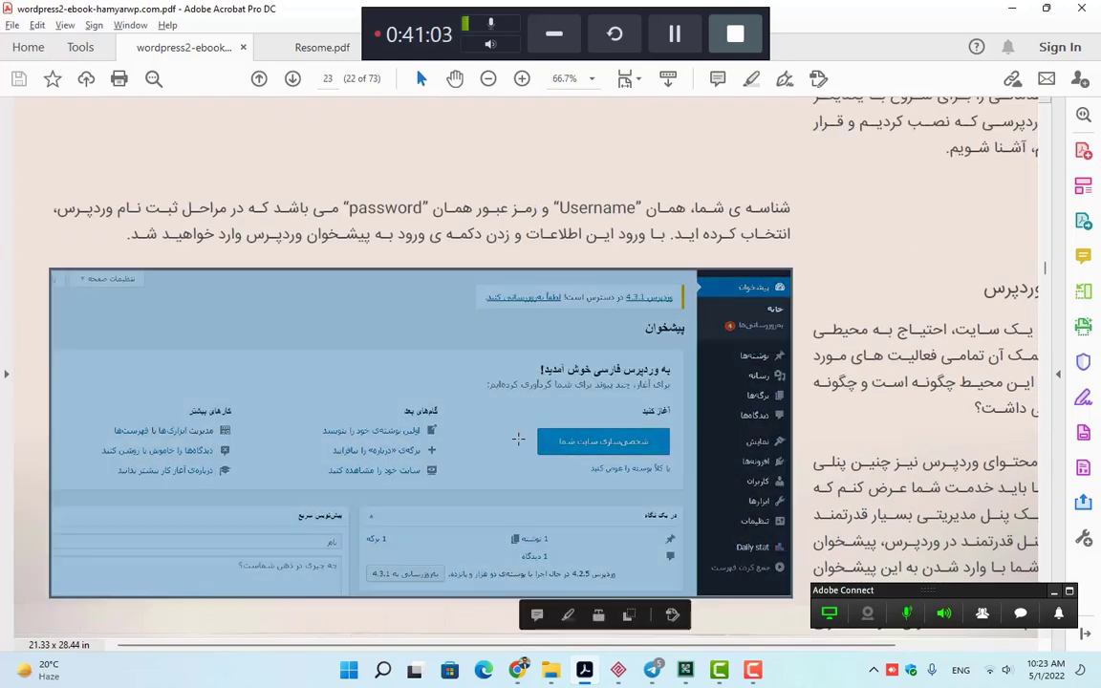
pyautogui.click(496, 239)
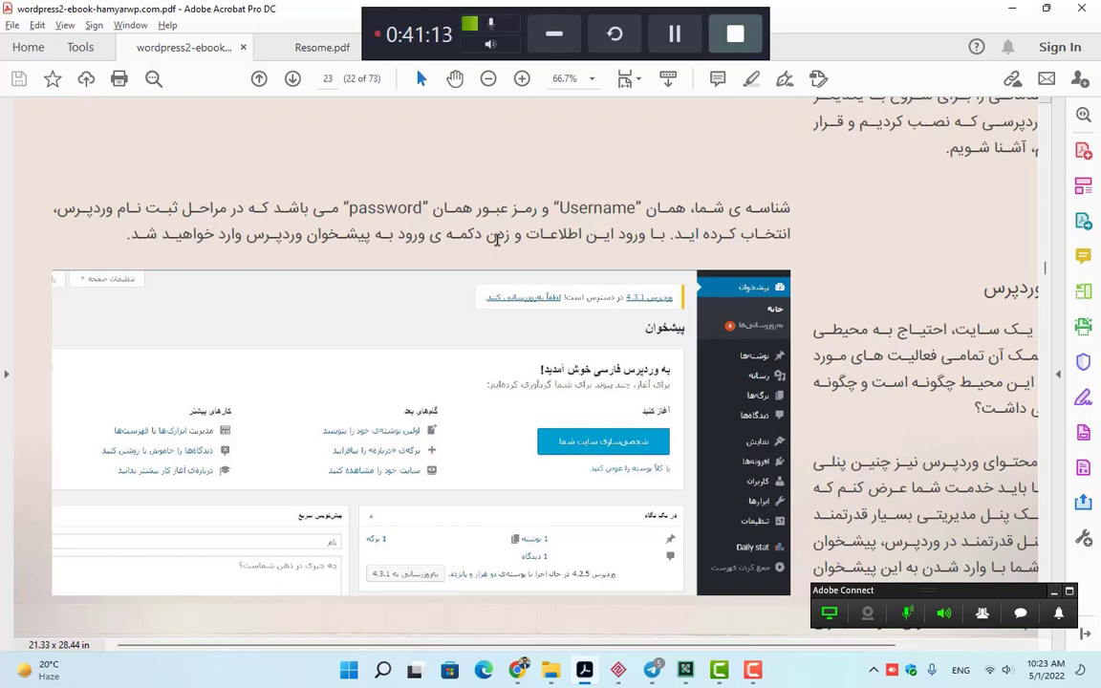
# - Point out page 23's dashboard screenshot, and read the management panel introduction and posts section on page 24 of the e-book
pyautogui.click(472, 429)
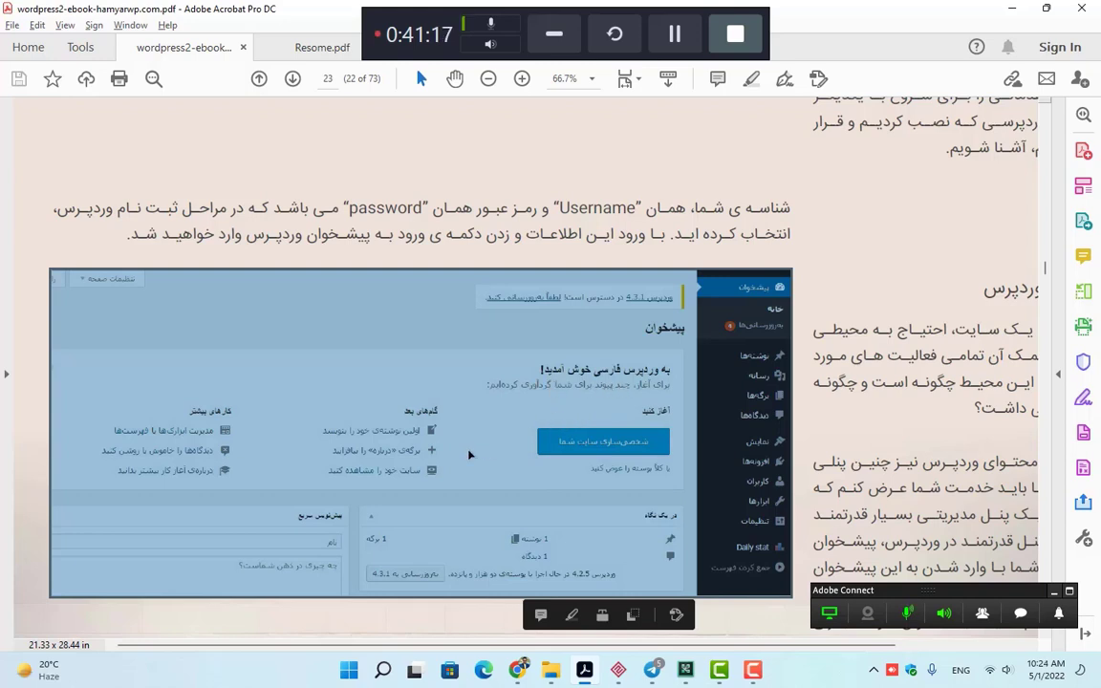
pyautogui.press('Escape')
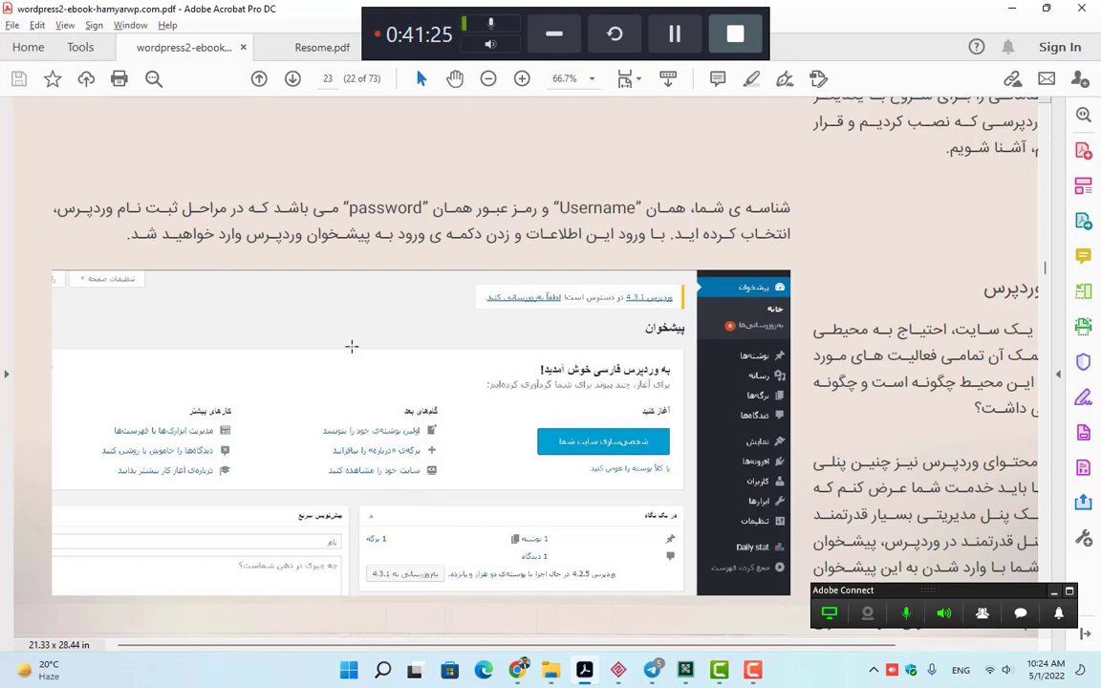
pyautogui.scroll(-5, 356, 330)
pyautogui.scroll(-5, 356, 330)
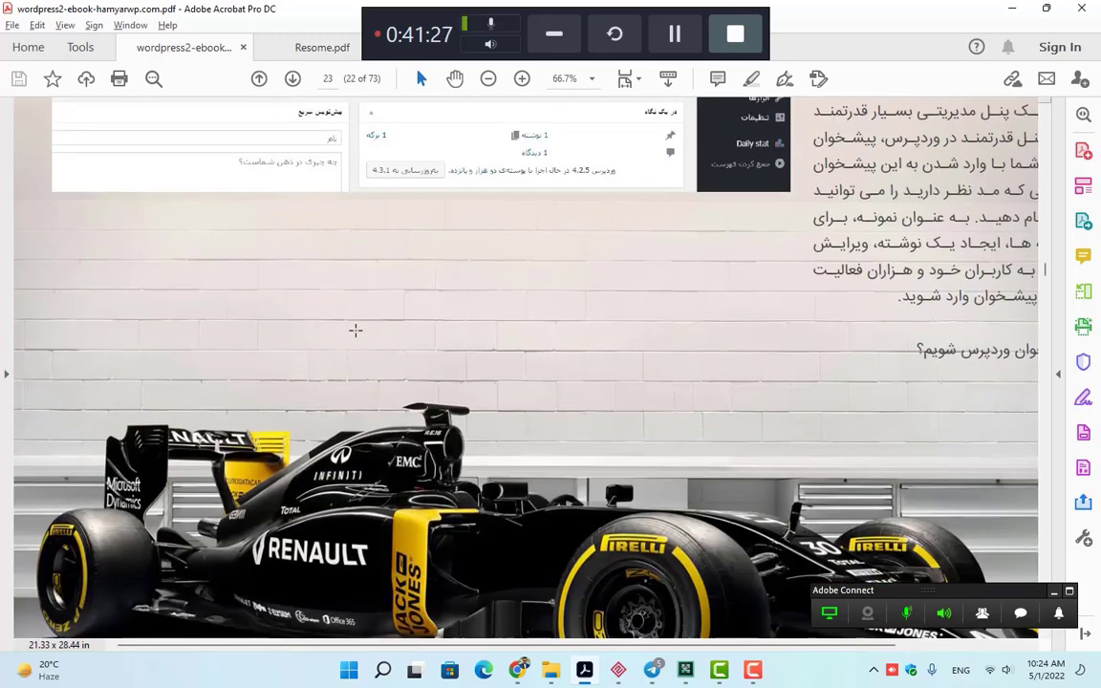
pyautogui.scroll(-5, 355, 330)
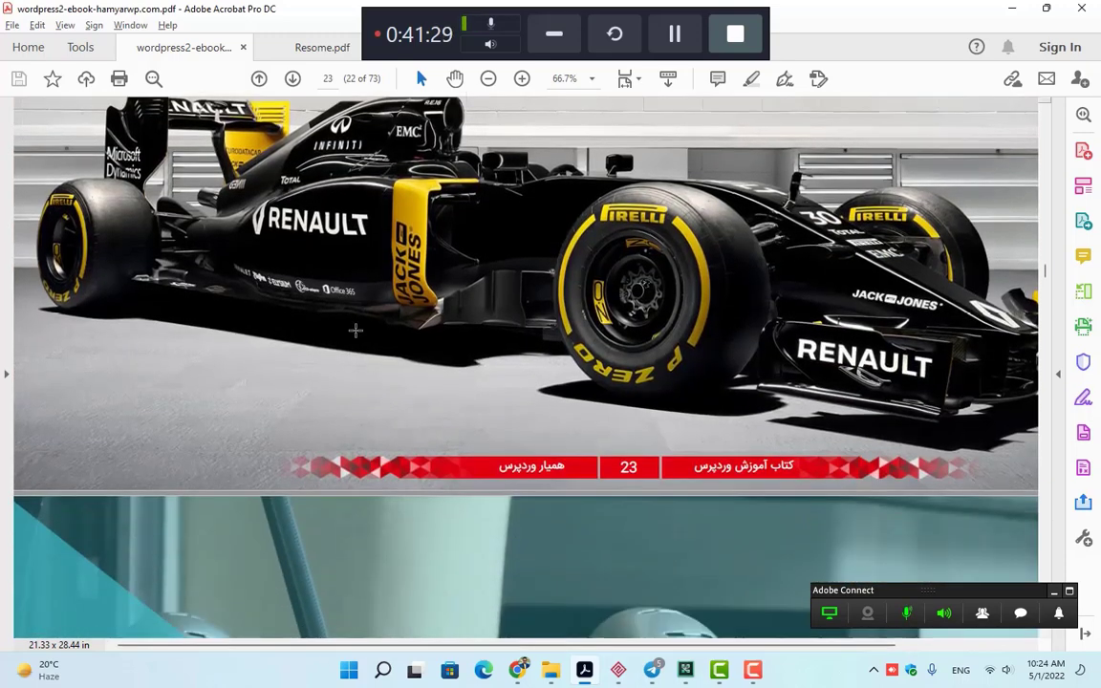
pyautogui.scroll(-10, 354, 329)
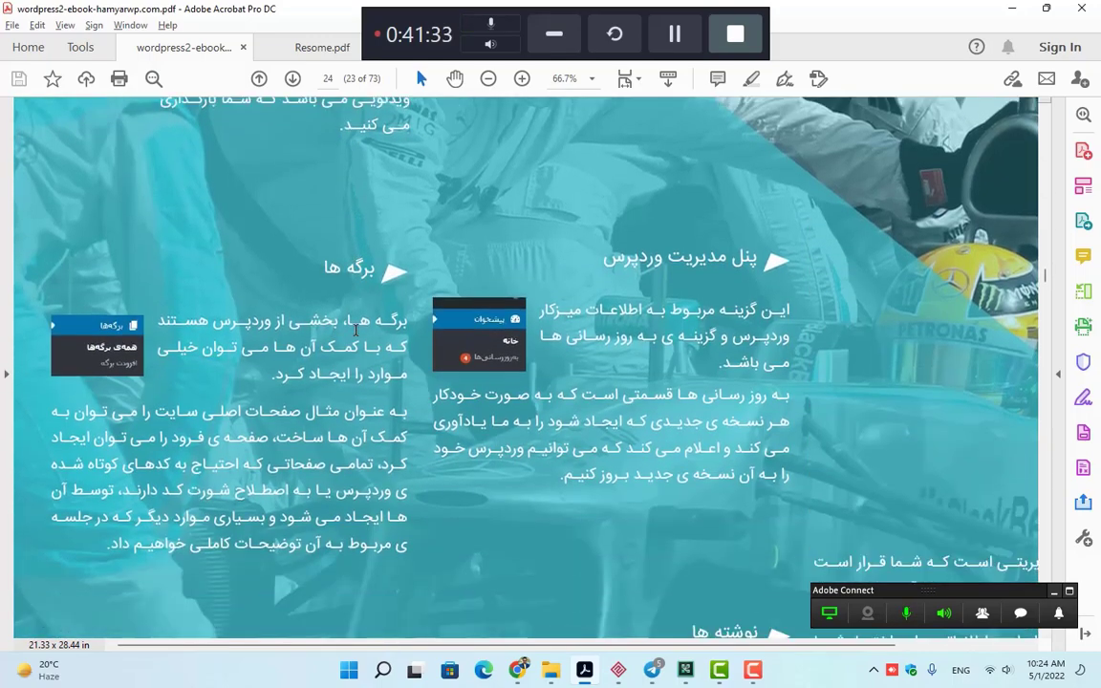
pyautogui.scroll(-1, 354, 329)
pyautogui.scroll(-1, 354, 329)
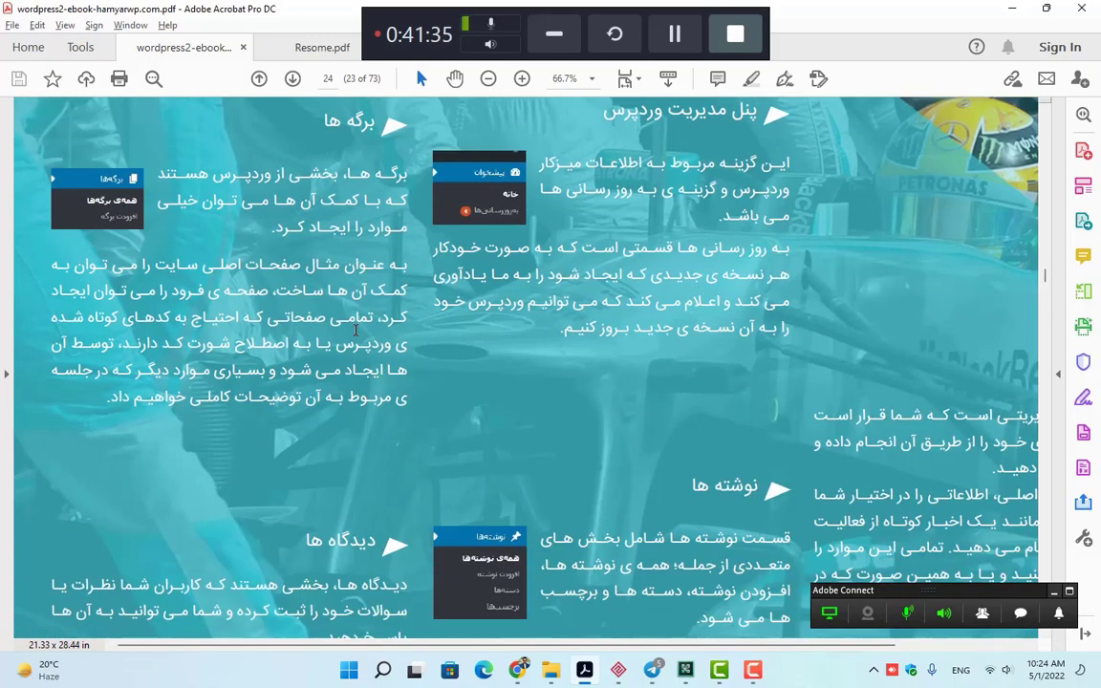
pyautogui.scroll(-1, 355, 329)
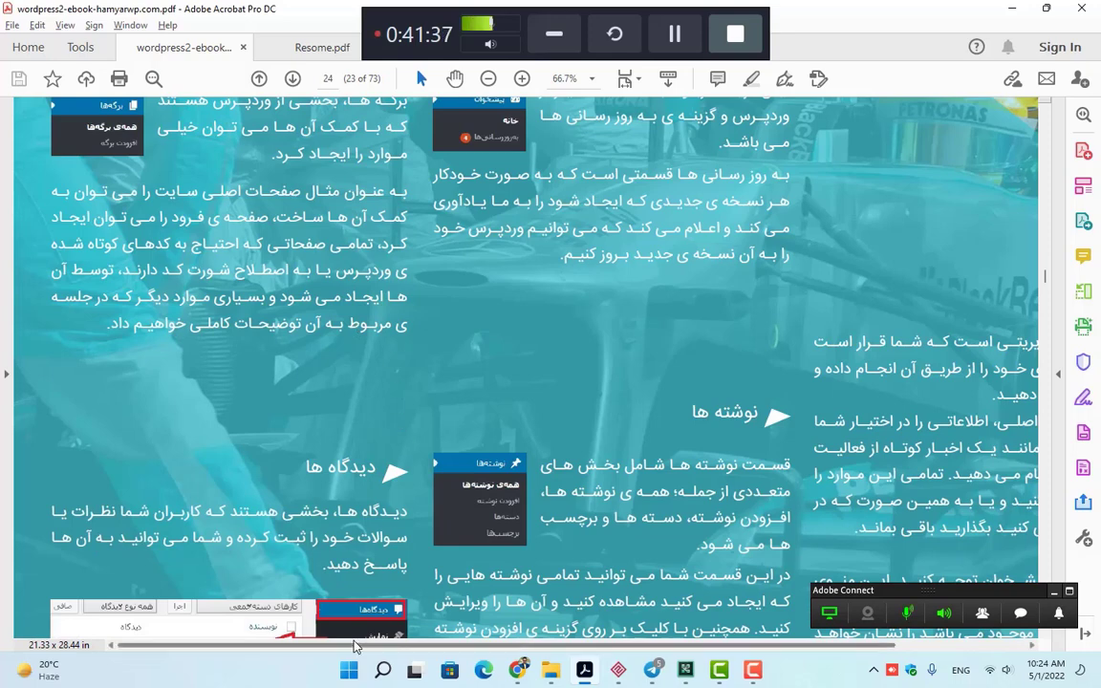
pyautogui.moveTo(354, 647); pyautogui.dragTo(501, 656)
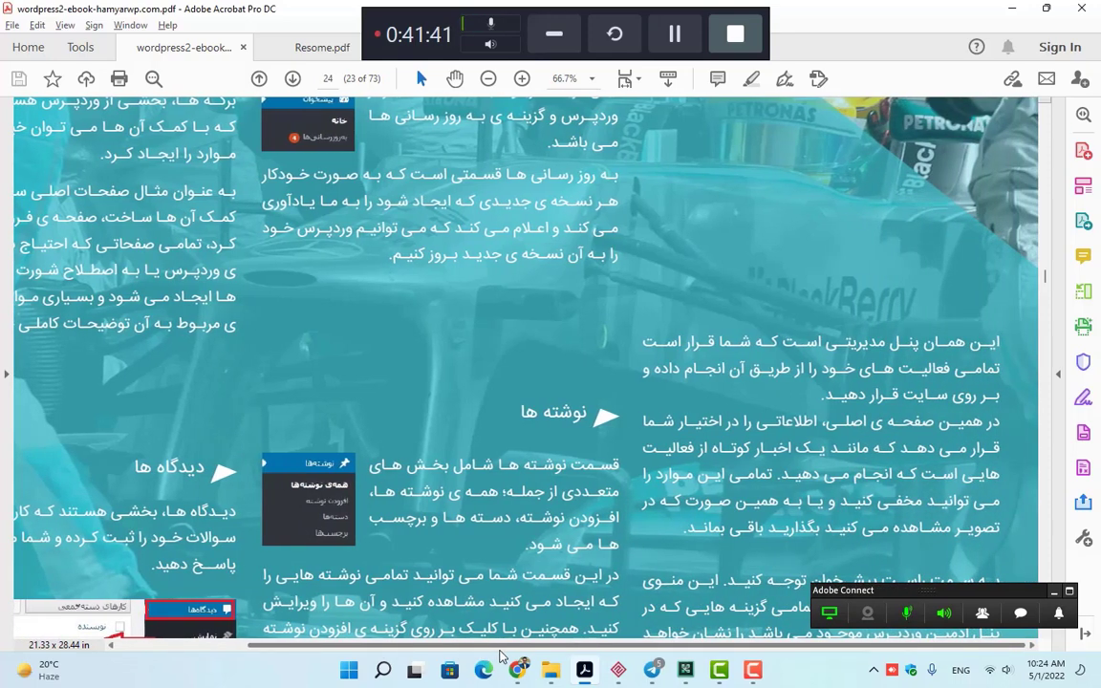
pyautogui.scroll(-1, 554, 383)
pyautogui.scroll(-2, 554, 383)
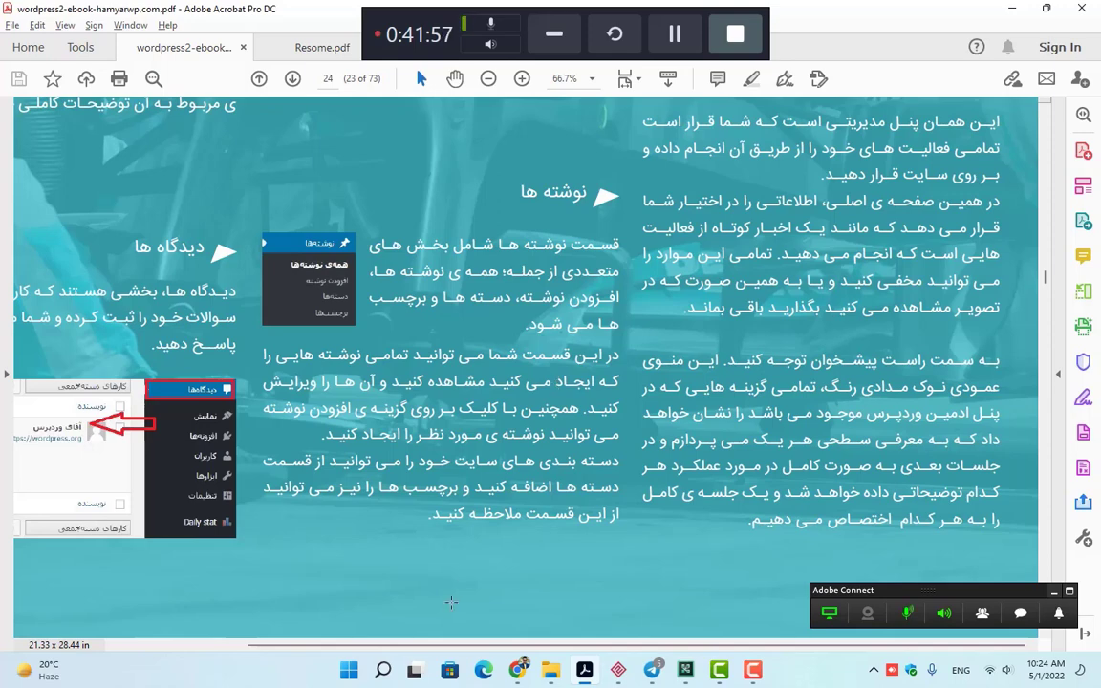
# - Examine the comments section and its sidebar screenshot on page 24, along with the neighbouring vertical menu description
pyautogui.hscroll(-3, 286, 592)
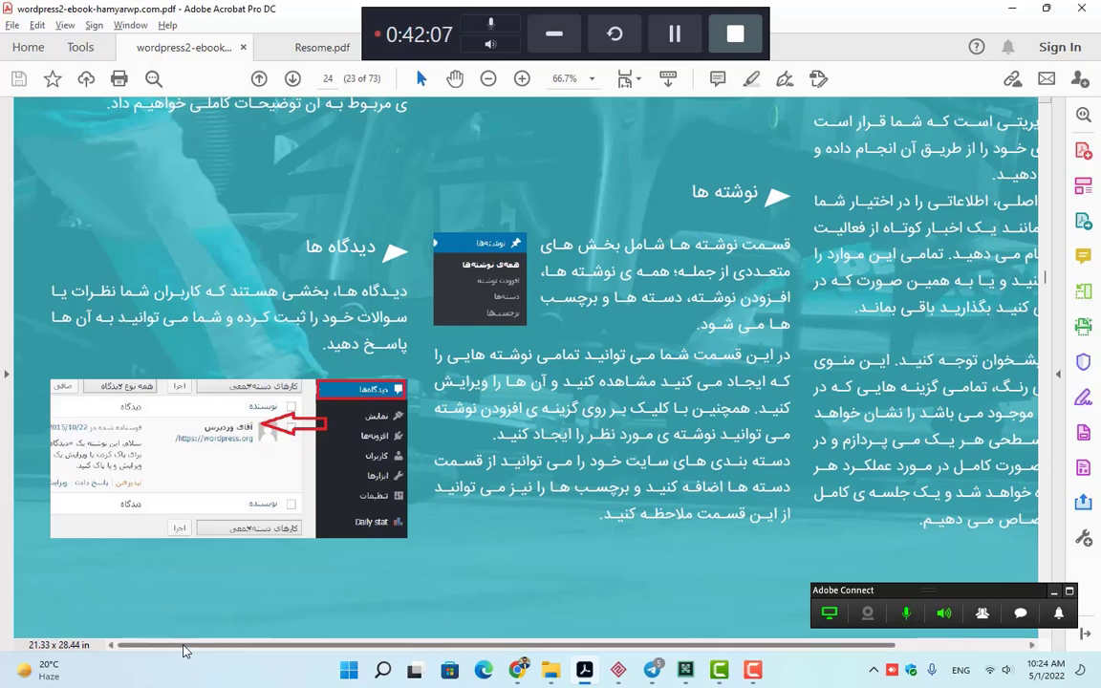
pyautogui.moveTo(186, 650); pyautogui.dragTo(194, 650)
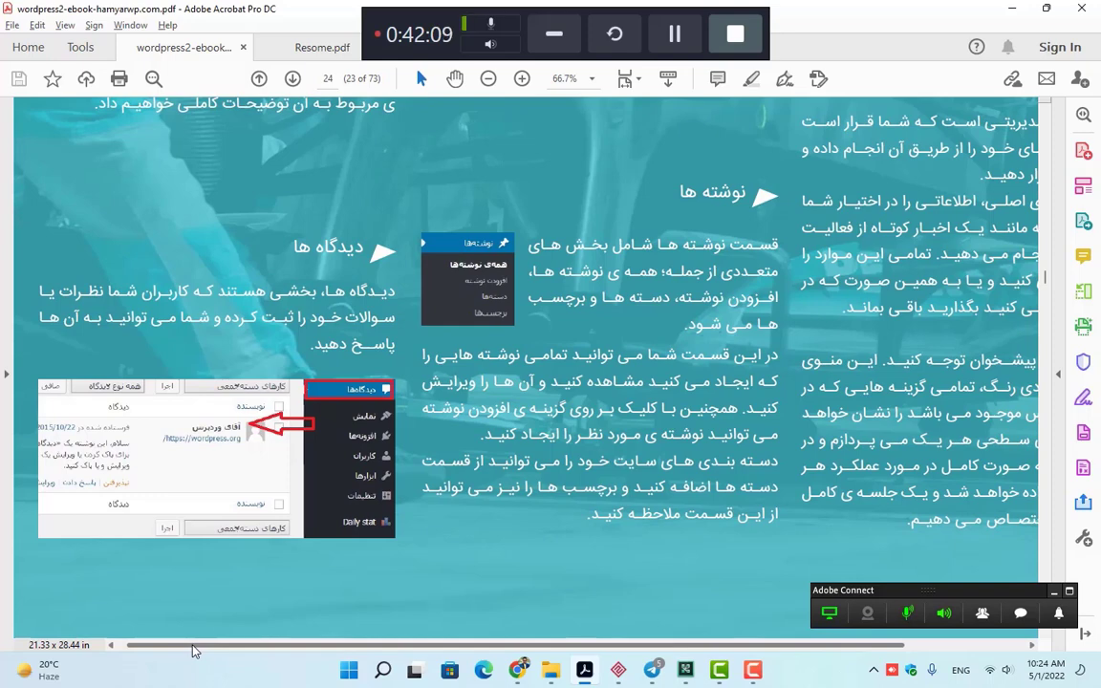
pyautogui.moveTo(194, 651); pyautogui.dragTo(137, 653)
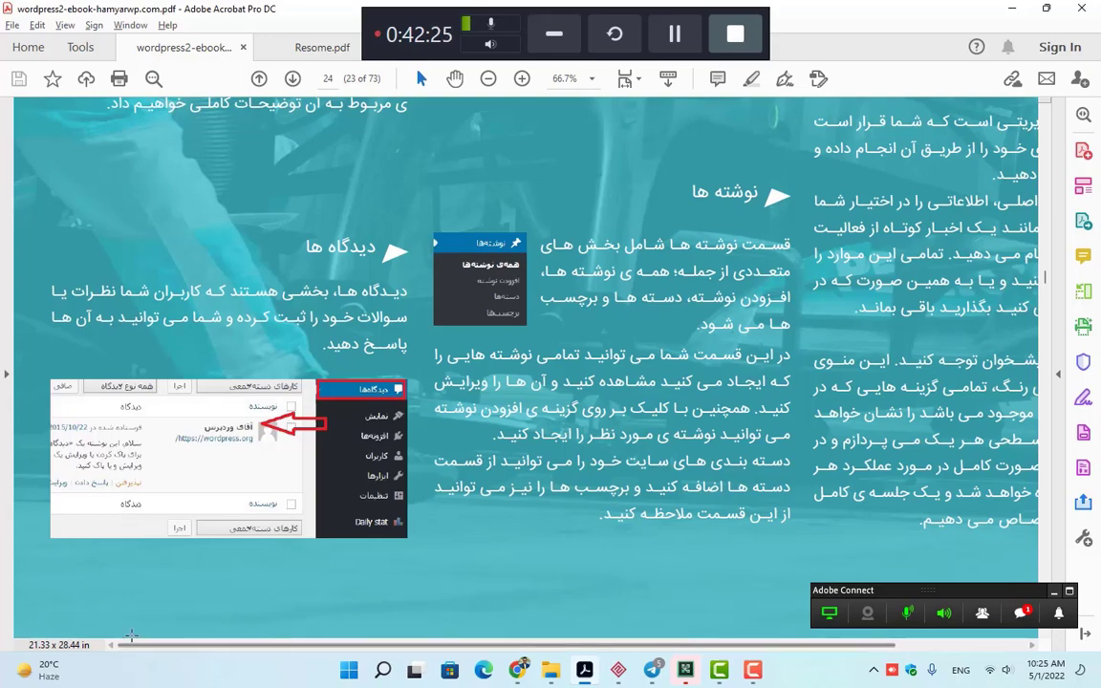
pyautogui.moveTo(349, 647); pyautogui.dragTo(709, 647)
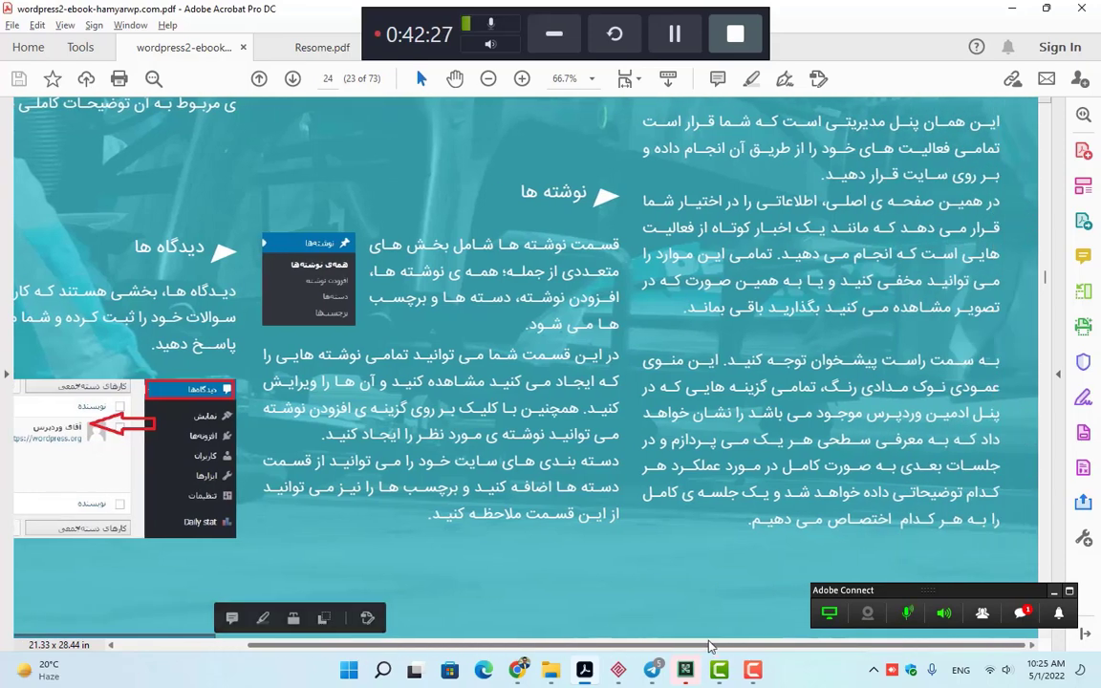
pyautogui.scroll(-10, 773, 473)
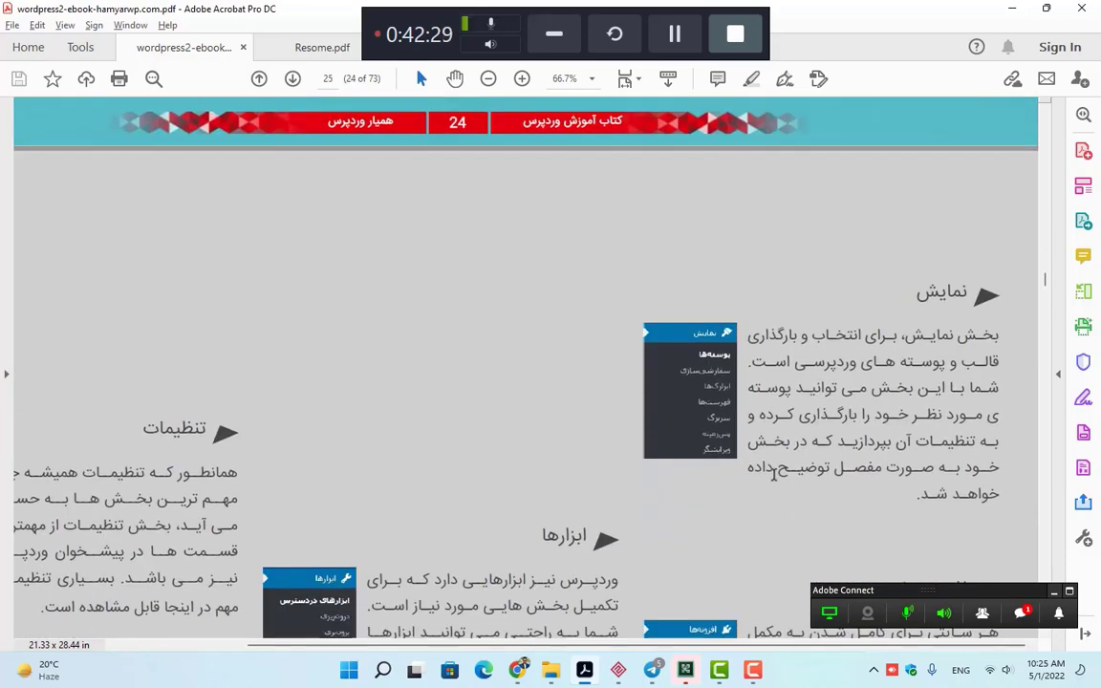
pyautogui.scroll(5, 774, 473)
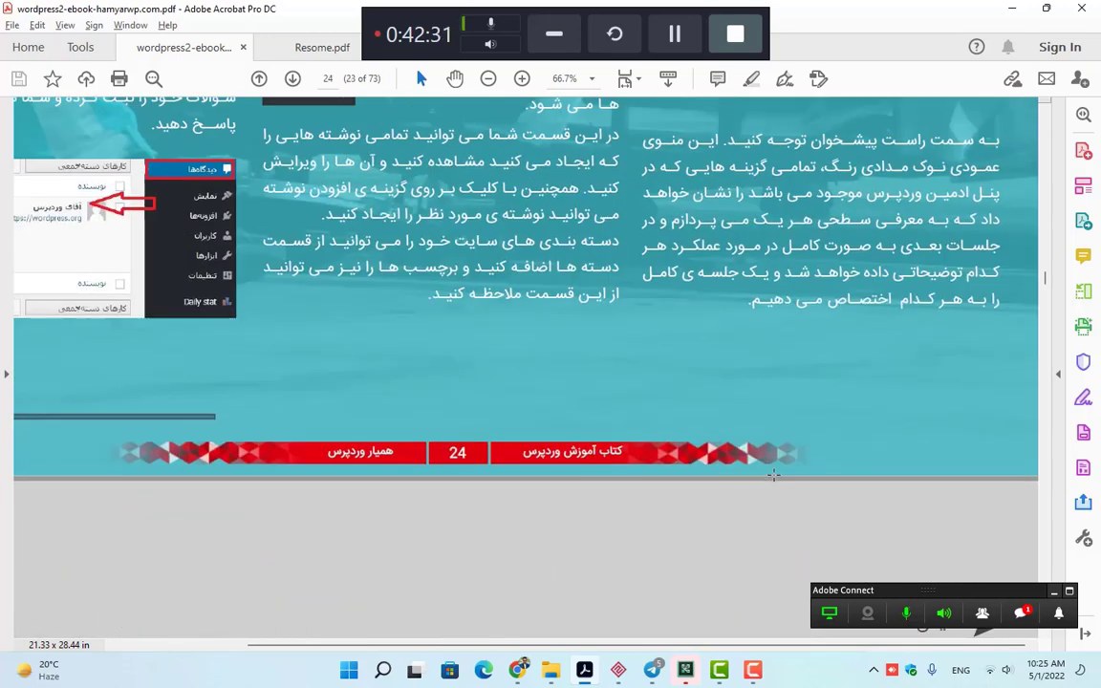
pyautogui.scroll(5, 773, 474)
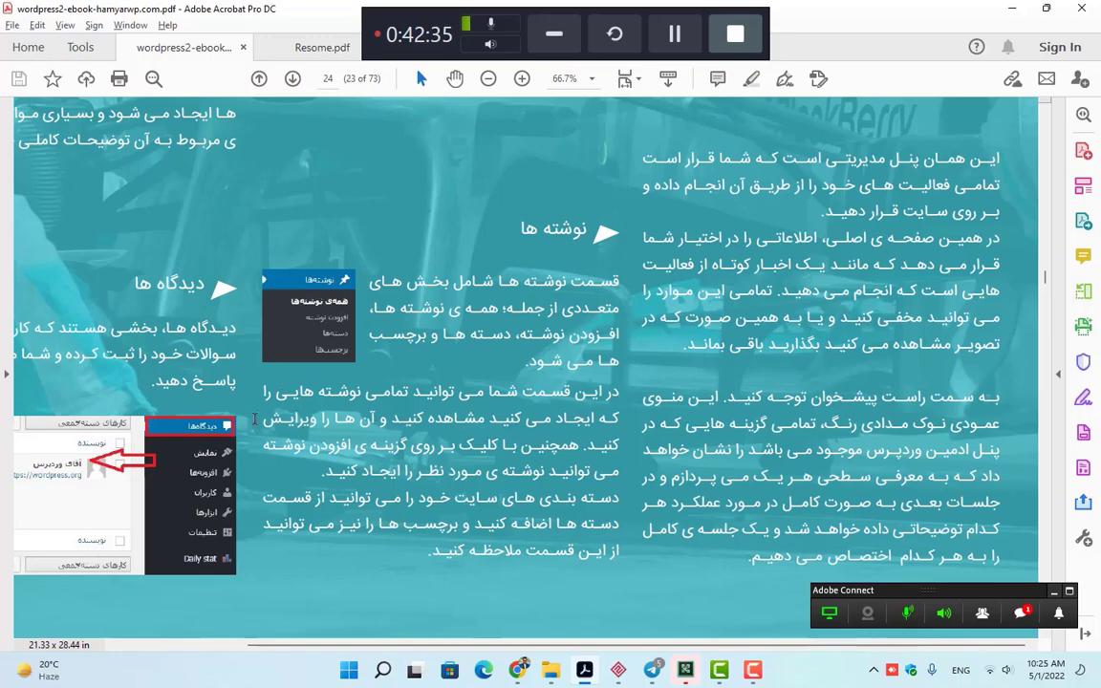
# - Point out the entries in page 25's appearance menu screenshot and check the class chat messages
pyautogui.scroll(-10, 748, 417)
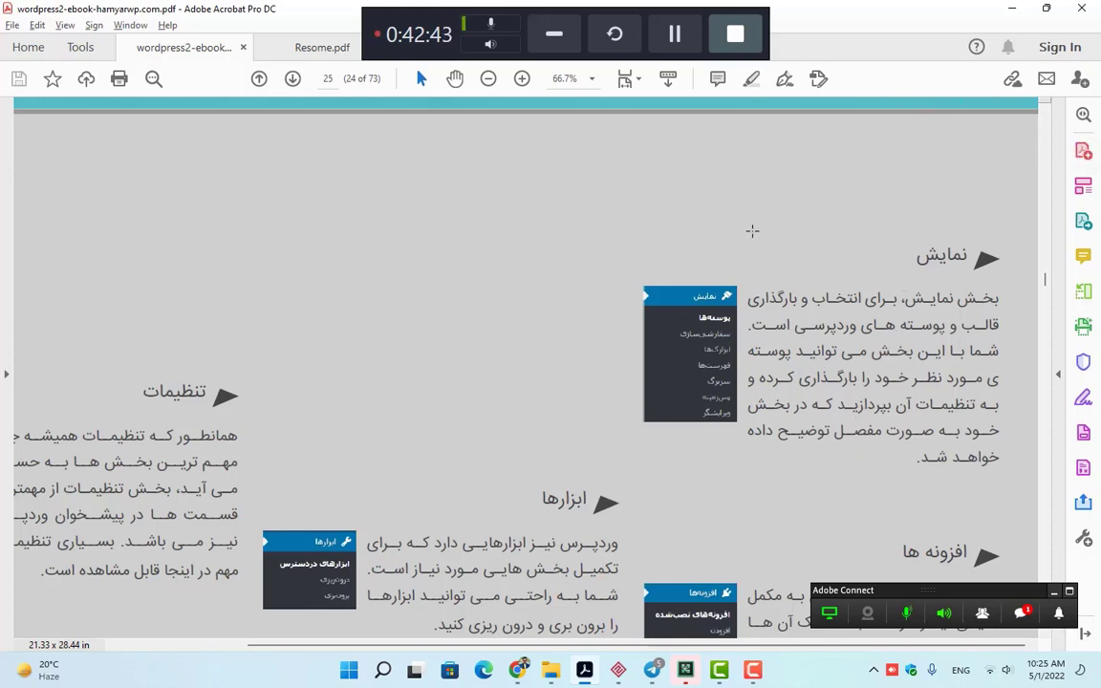
pyautogui.moveTo(625, 241); pyautogui.dragTo(770, 364)
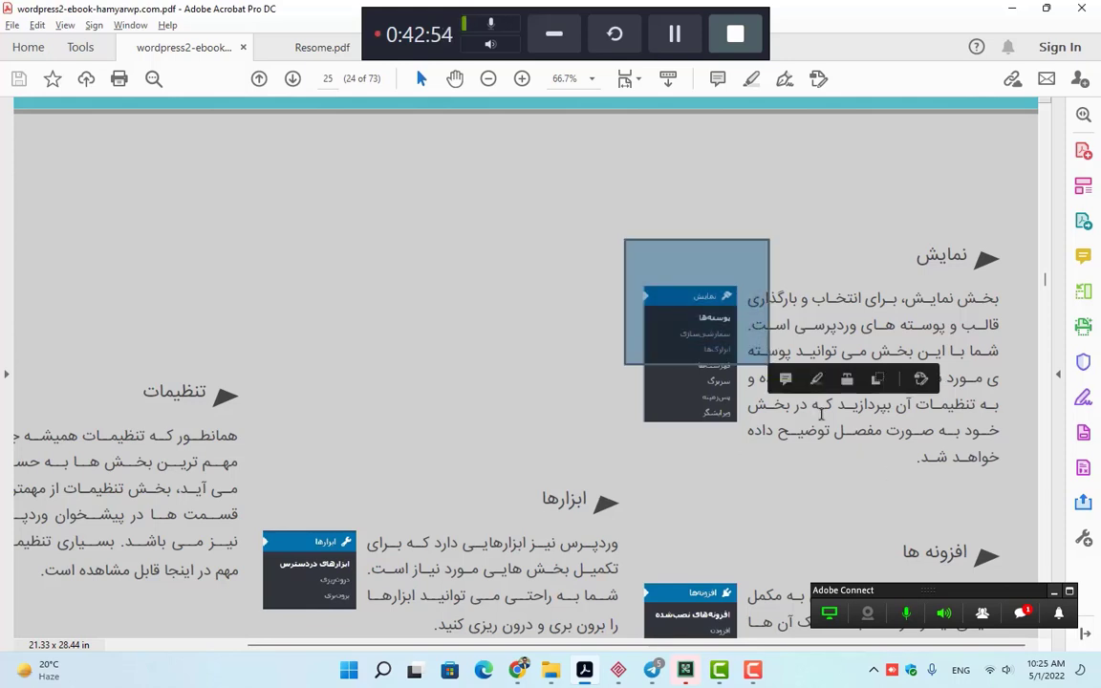
pyautogui.click(1023, 615)
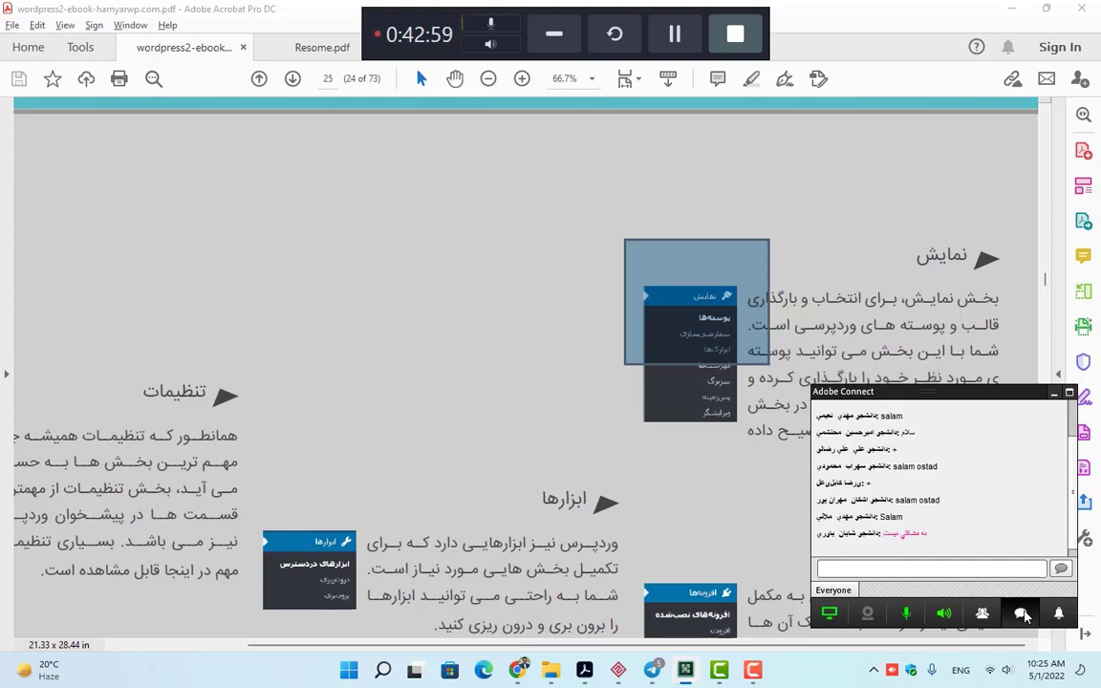
pyautogui.click(1023, 615)
pyautogui.click(857, 403)
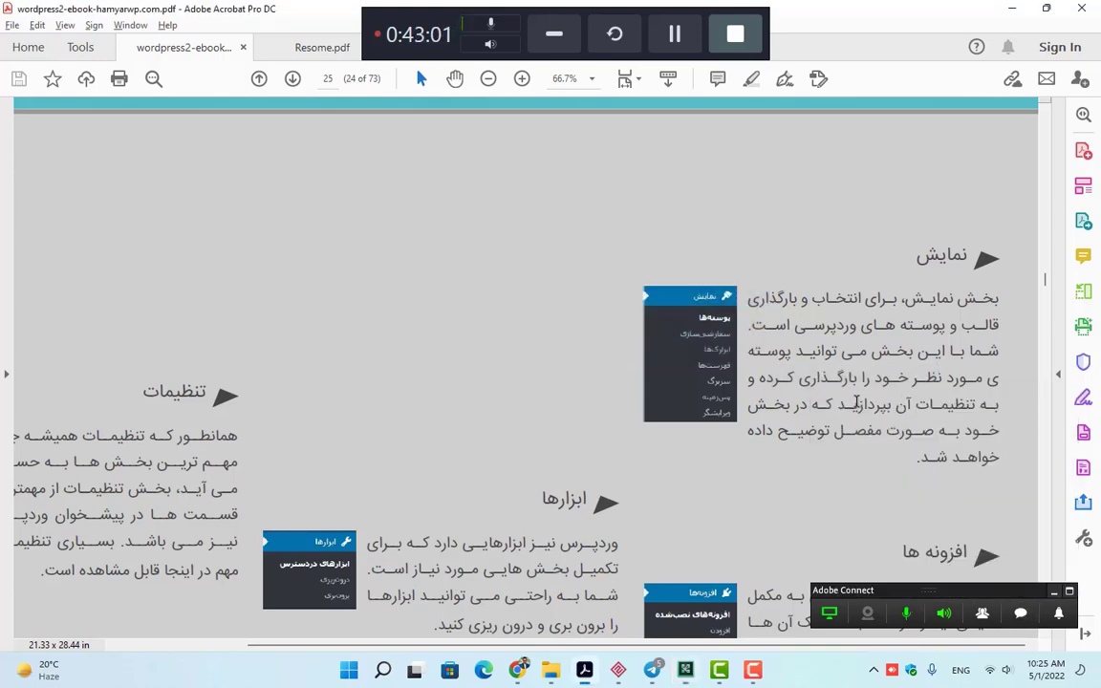
pyautogui.moveTo(628, 352); pyautogui.dragTo(755, 372)
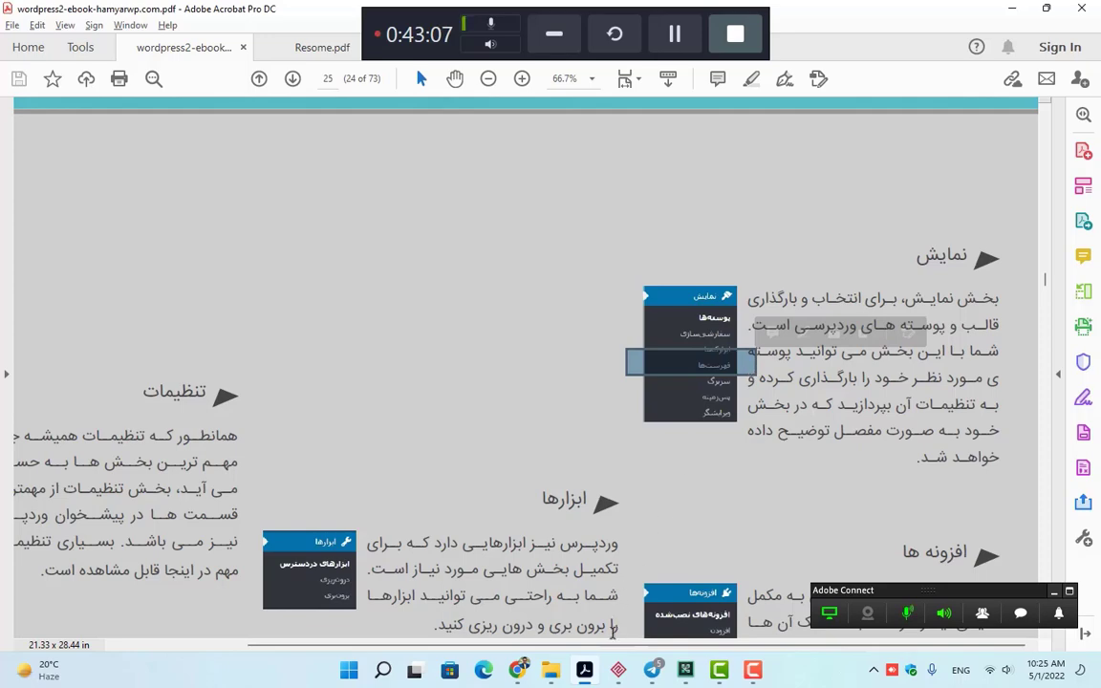
# - Switch to Chrome's shamsipor.epizy.com account page and show the entries under the site's post formats menu
pyautogui.moveTo(517, 670)
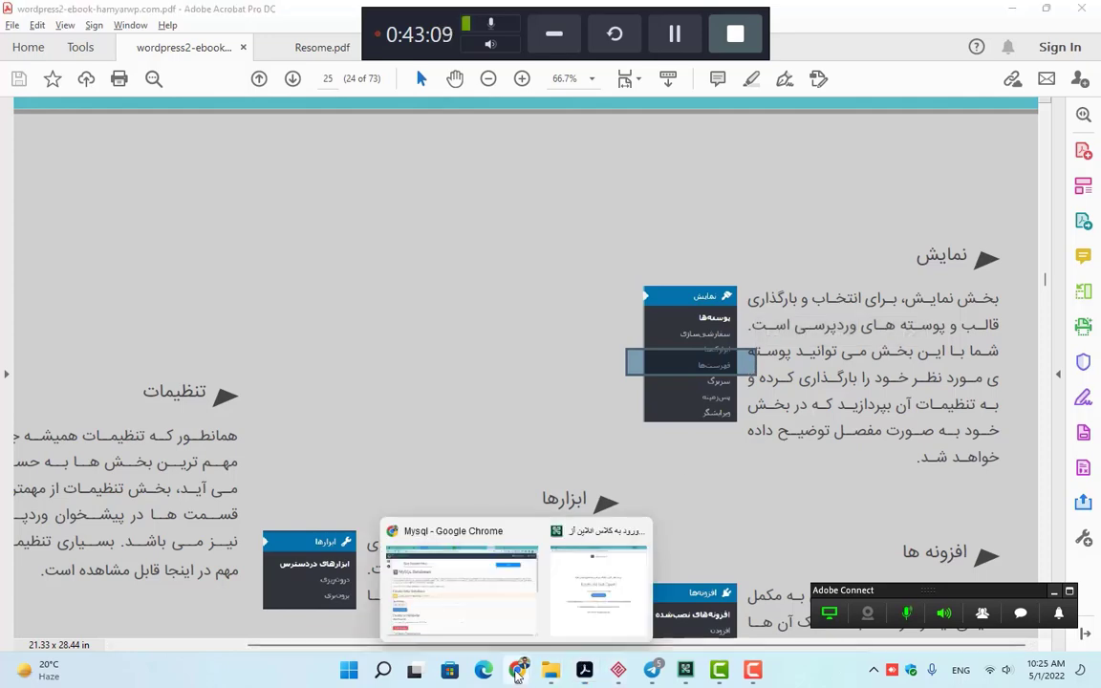
pyautogui.click(497, 610)
pyautogui.click(808, 13)
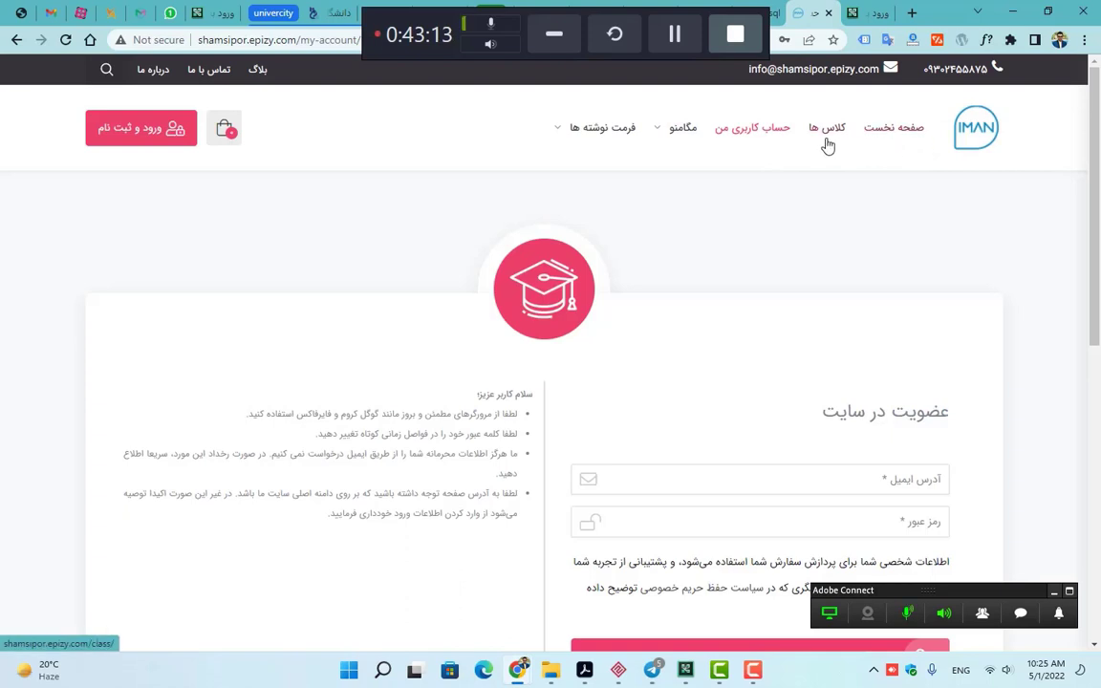
pyautogui.moveTo(611, 140)
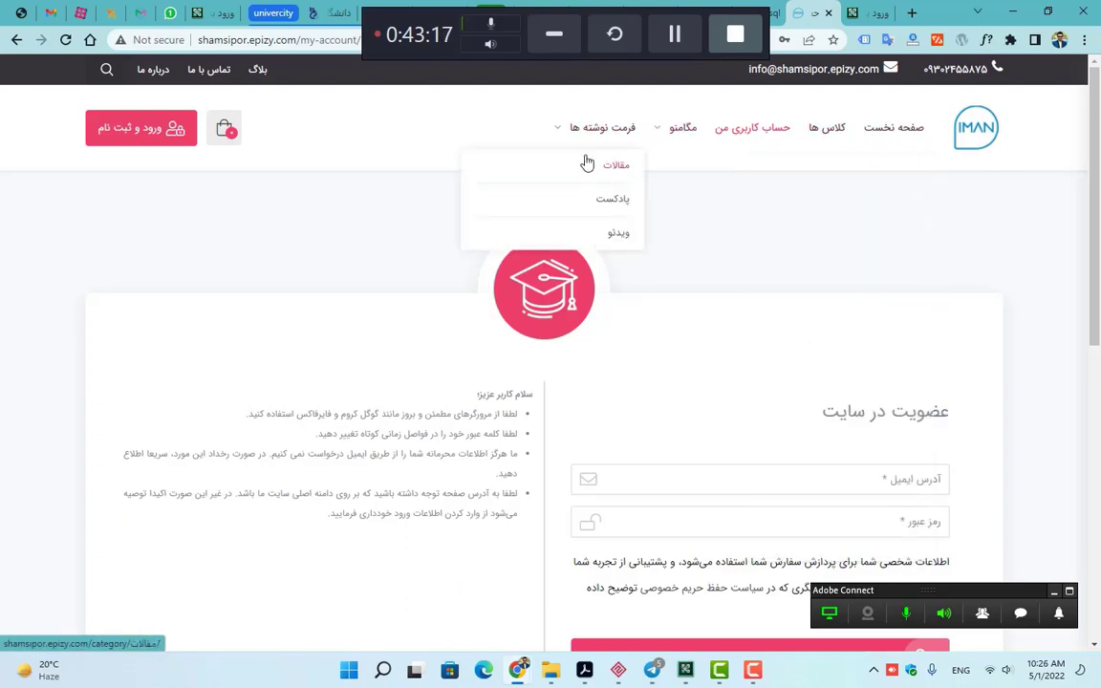
# - Try to fill in the site's membership form with the saved account e-mail and password
pyautogui.scroll(-3, 575, 233)
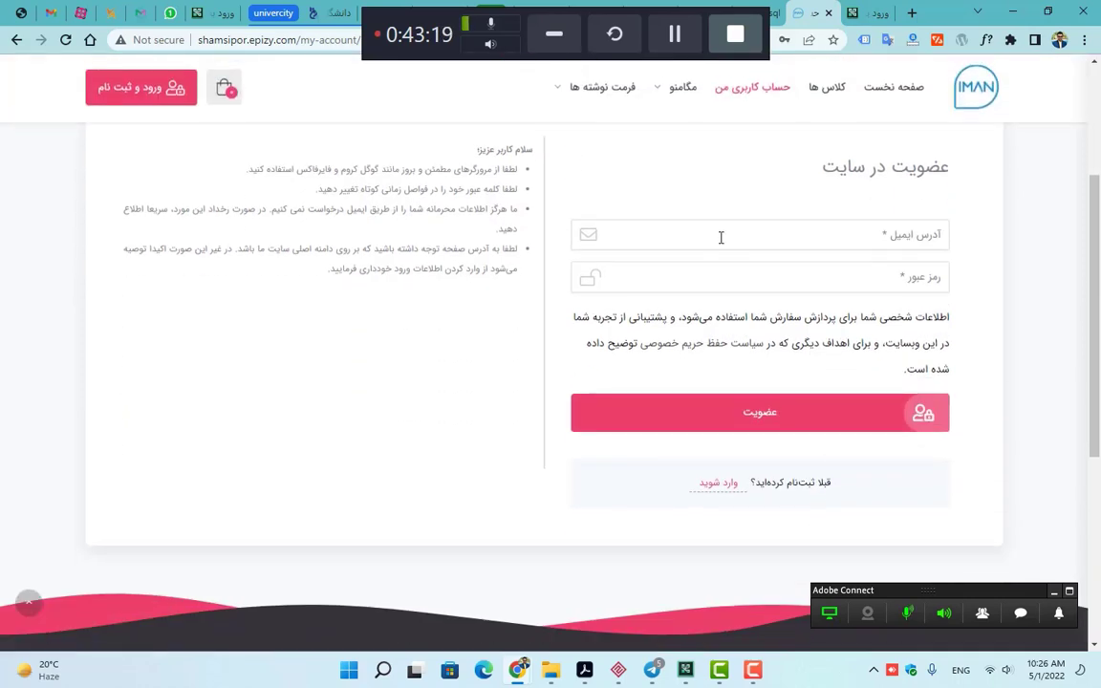
pyautogui.click(720, 237)
pyautogui.click(782, 283)
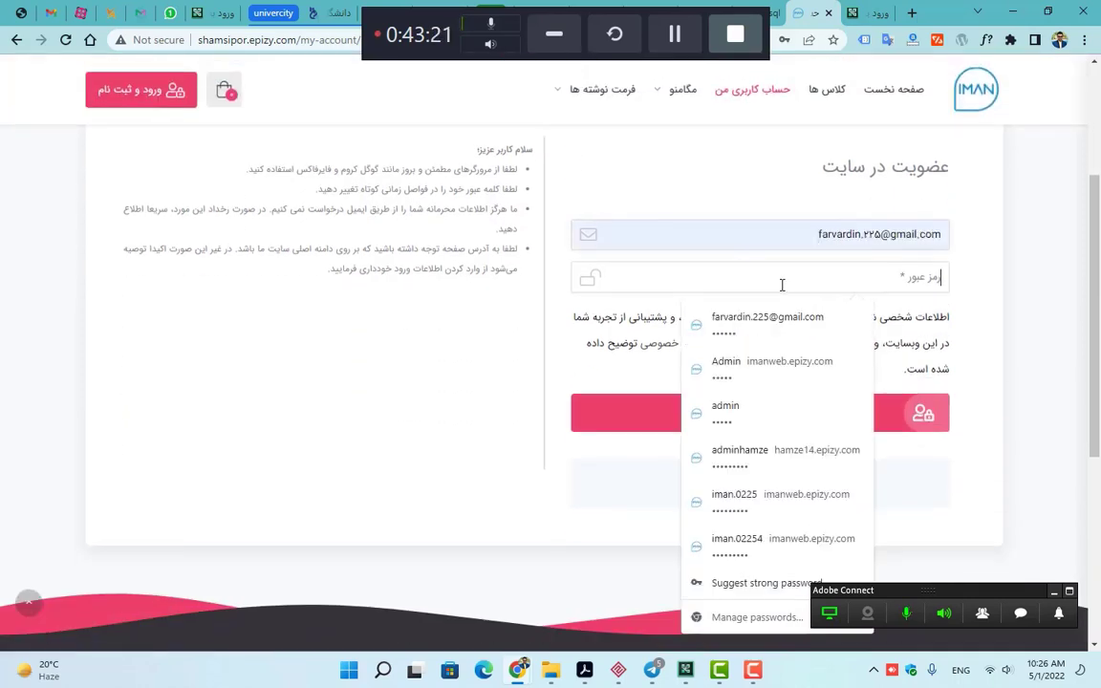
pyautogui.click(781, 321)
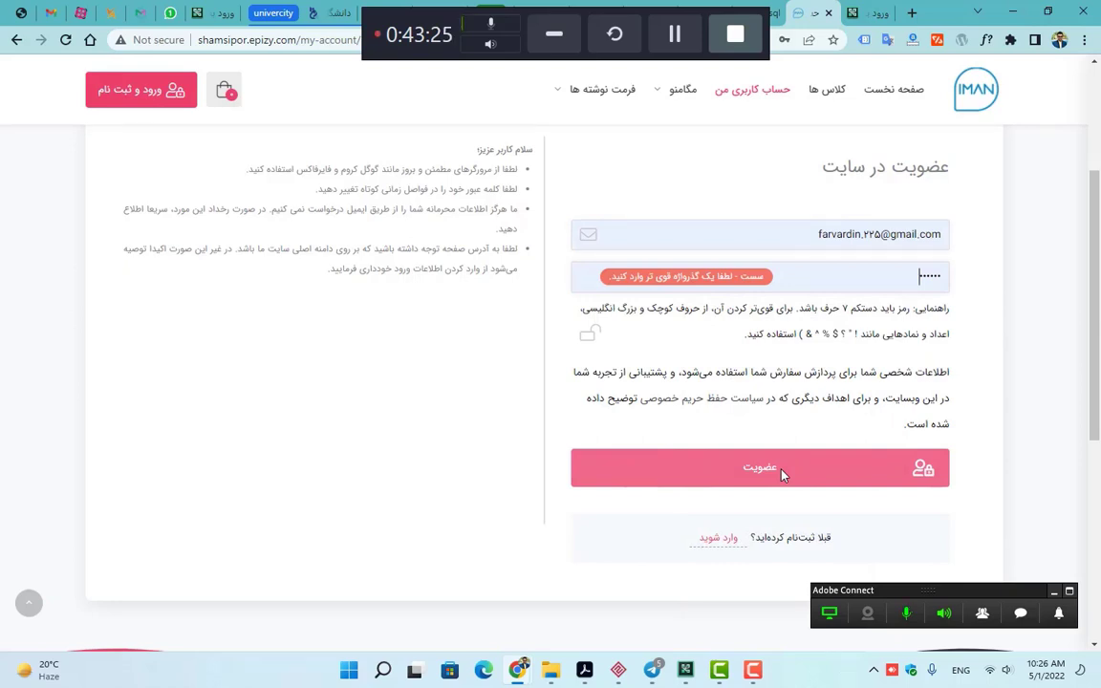
# - Switch to the existing-account login form and log in with the saved account e-mail and password
pyautogui.click(712, 539)
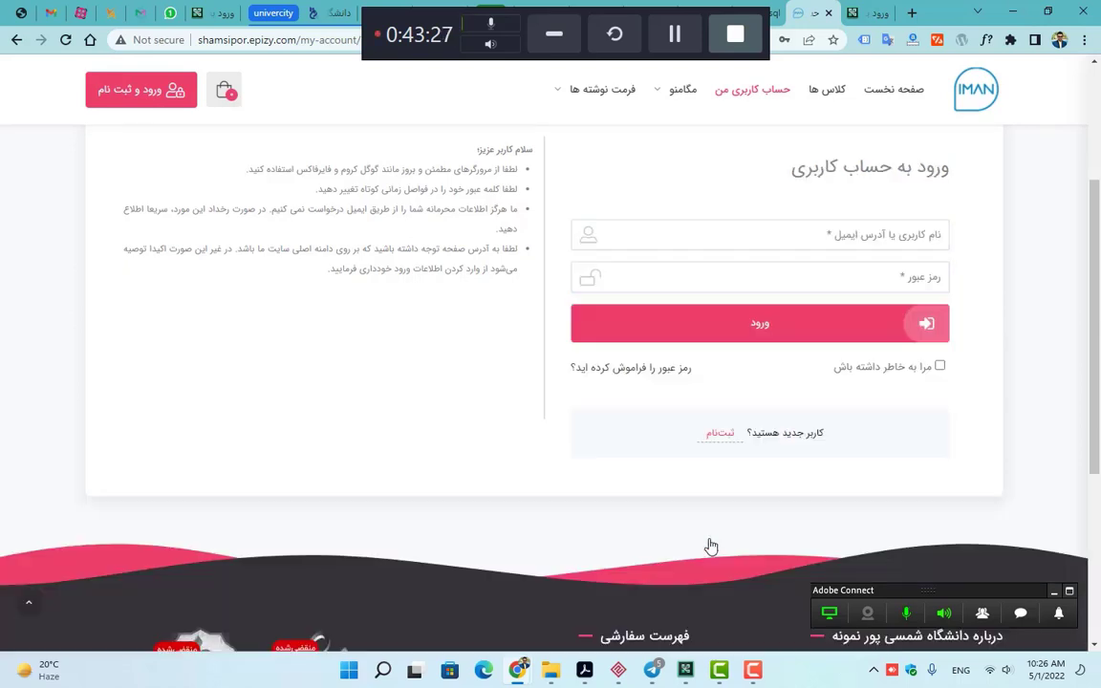
pyautogui.click(715, 236)
pyautogui.click(726, 279)
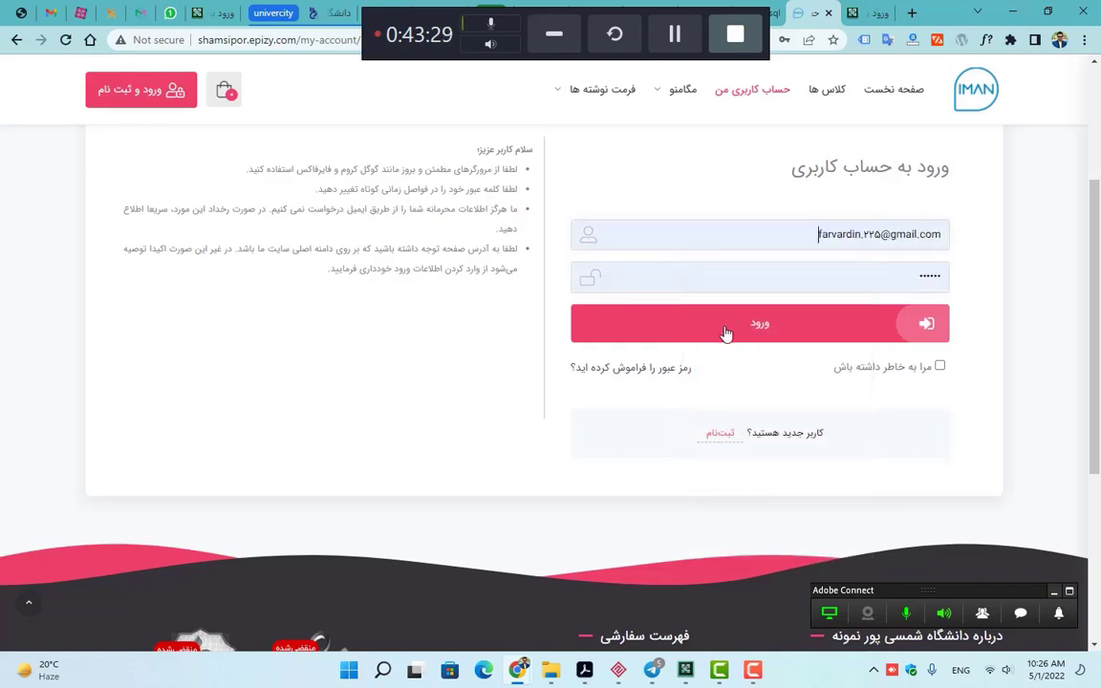
pyautogui.click(728, 330)
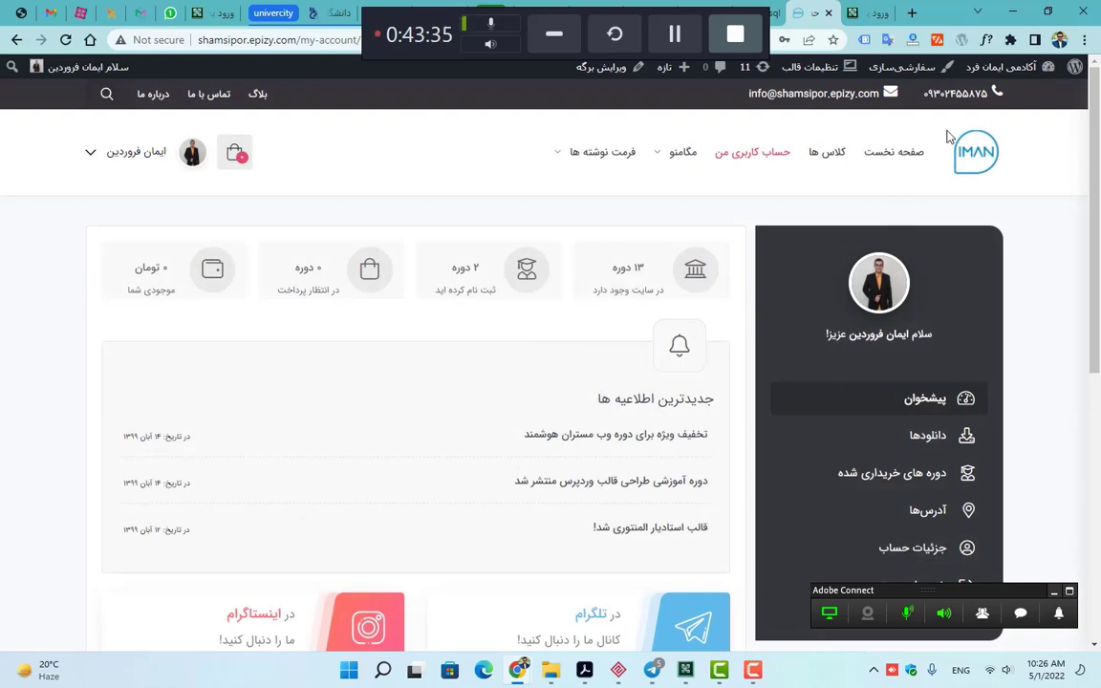
# - Enter the site's WordPress admin dashboard and open its updates page
pyautogui.moveTo(998, 67)
pyautogui.click(991, 102)
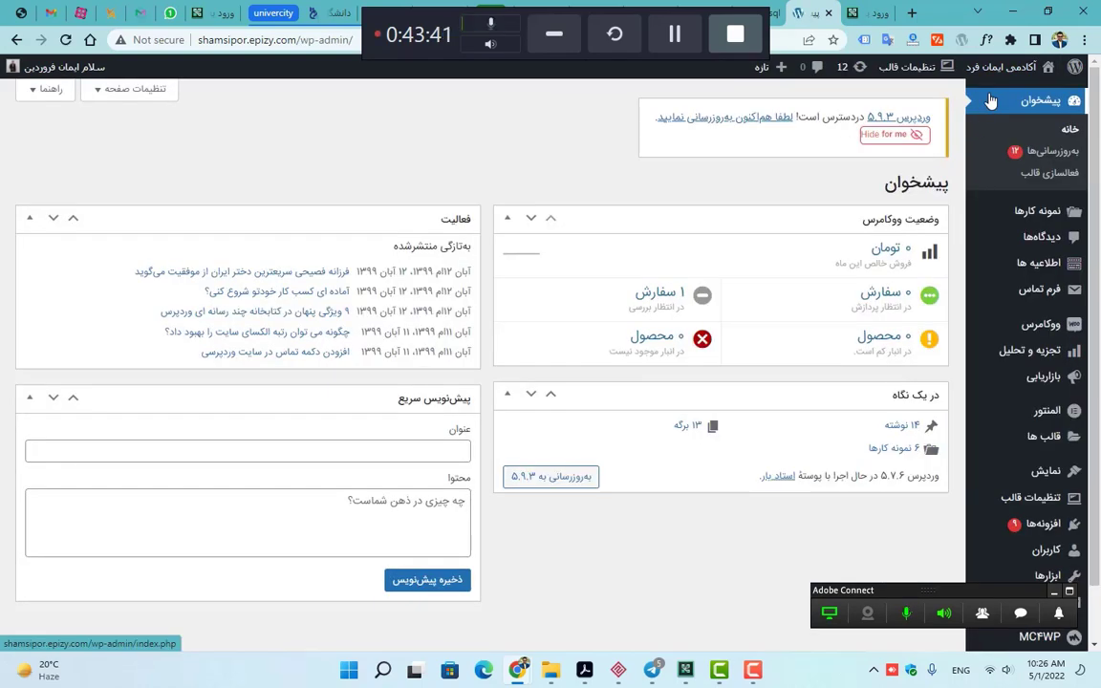
pyautogui.click(994, 155)
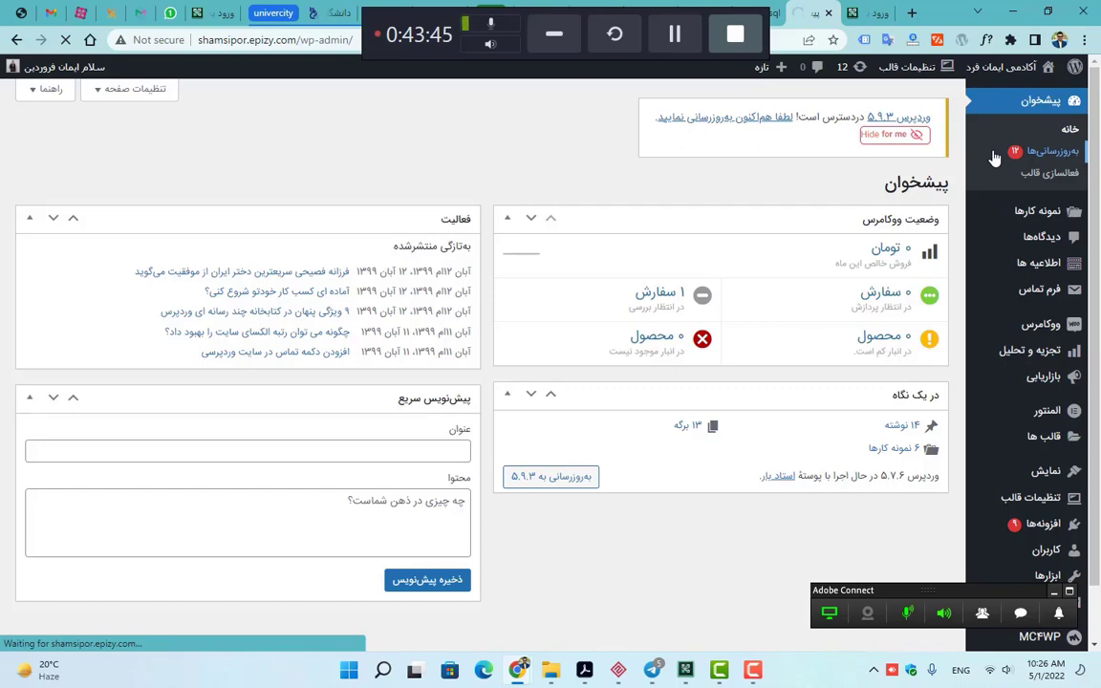
# - Review the WordPress core update options and the list of plugins awaiting updates
pyautogui.scroll(-2, 860, 283)
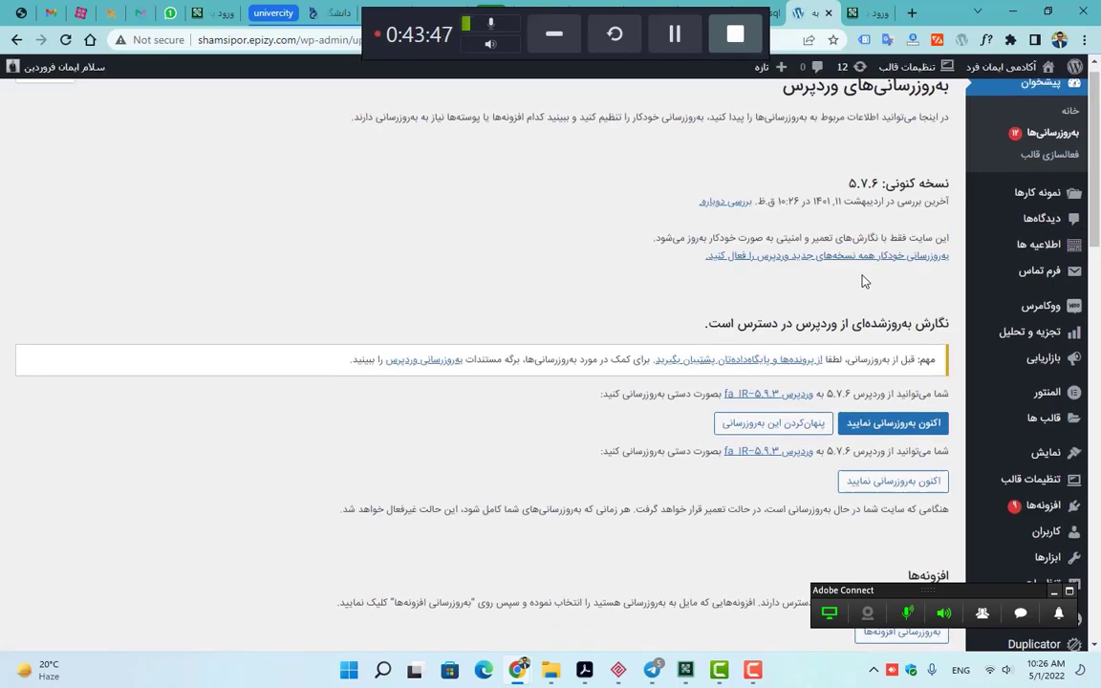
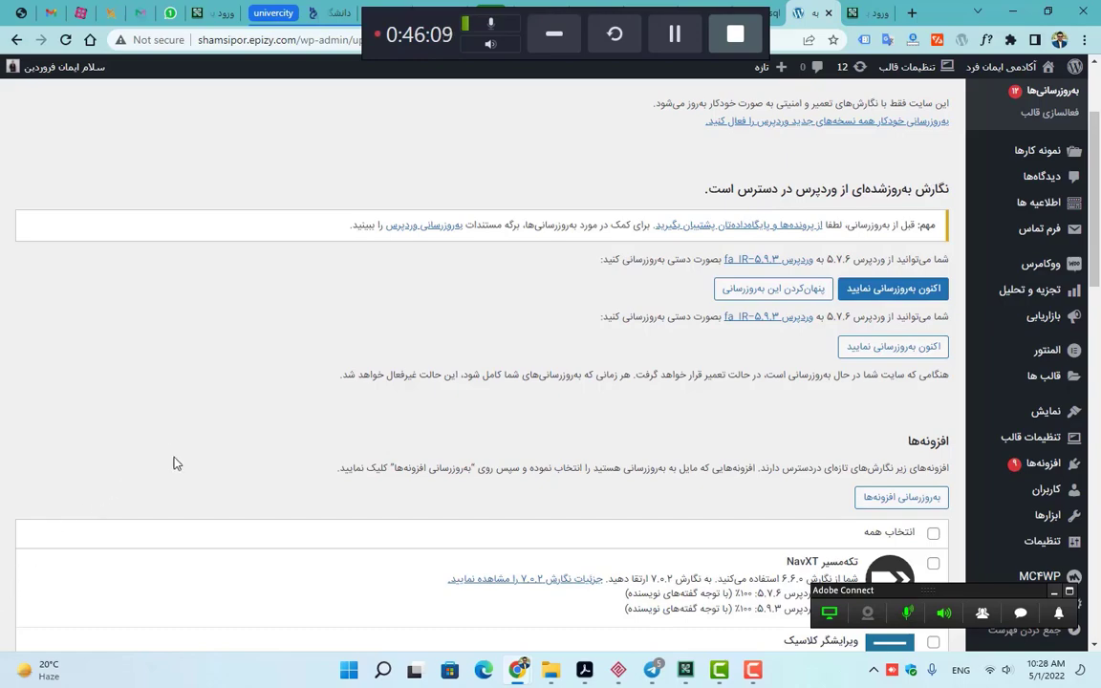
pyautogui.scroll(-3, 175, 464)
pyautogui.scroll(-9, 300, 393)
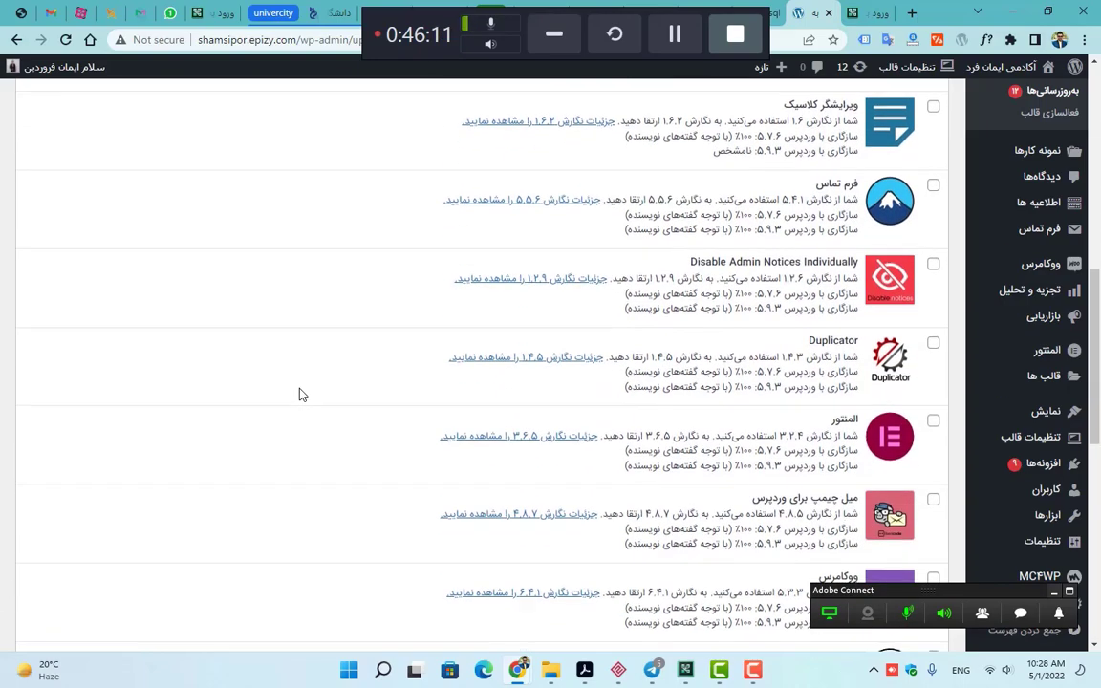
# - Review the plugin and theme lists awaiting updates, and return to the WordPress core update section
pyautogui.scroll(7, 300, 394)
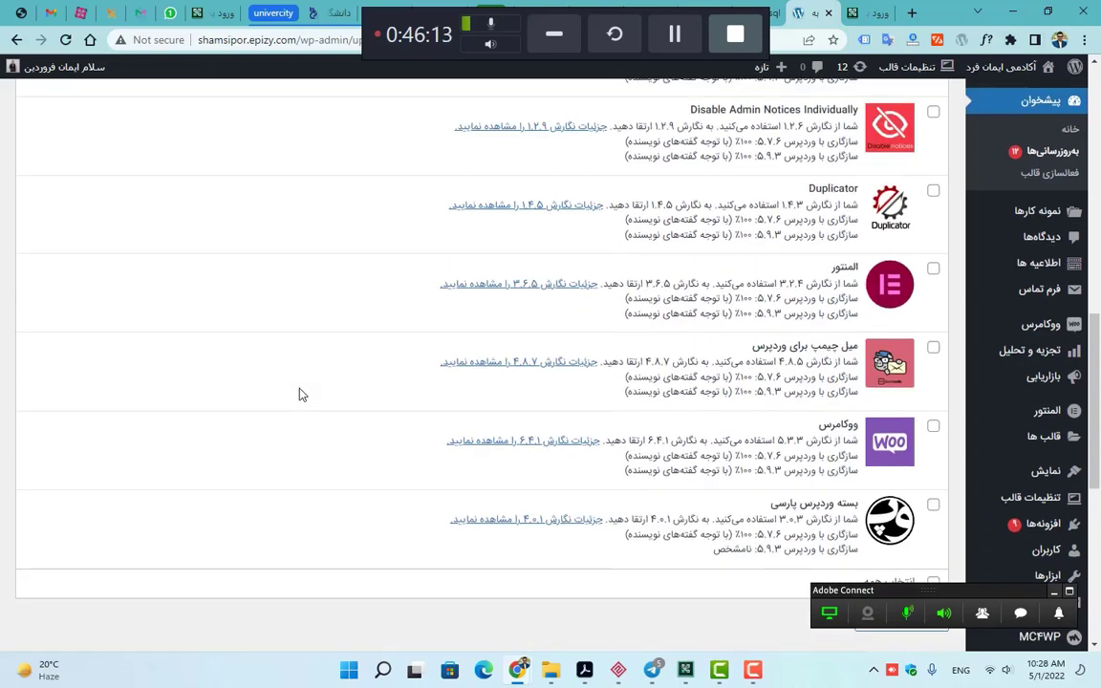
pyautogui.scroll(3, 300, 394)
pyautogui.scroll(-2, 300, 394)
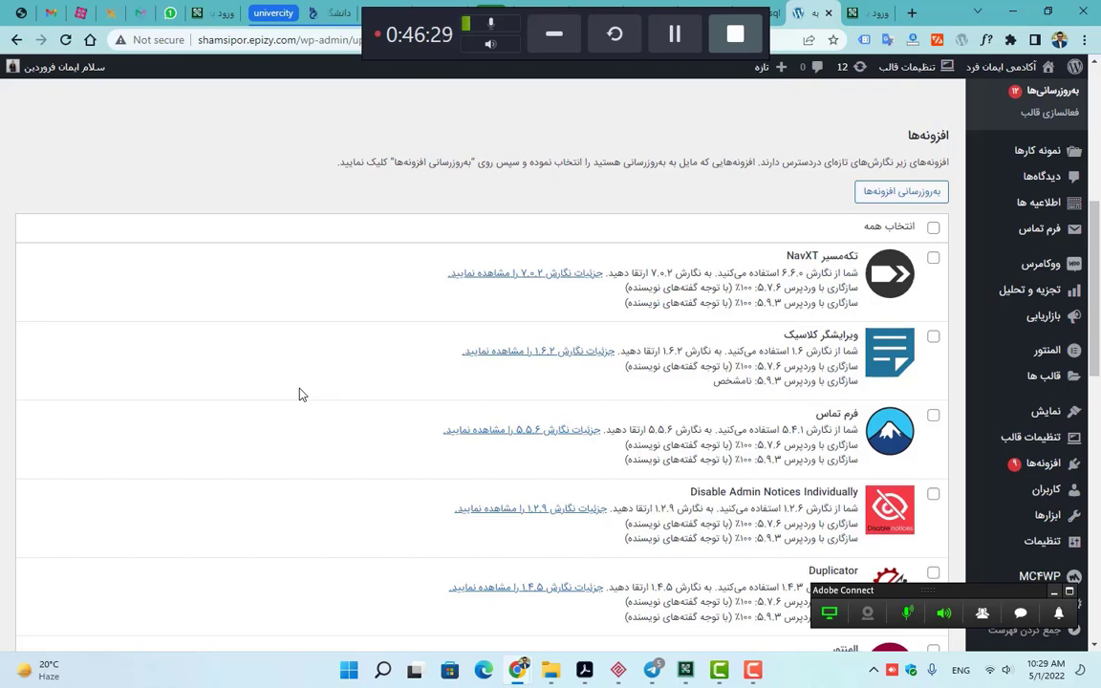
pyautogui.scroll(-4, 299, 395)
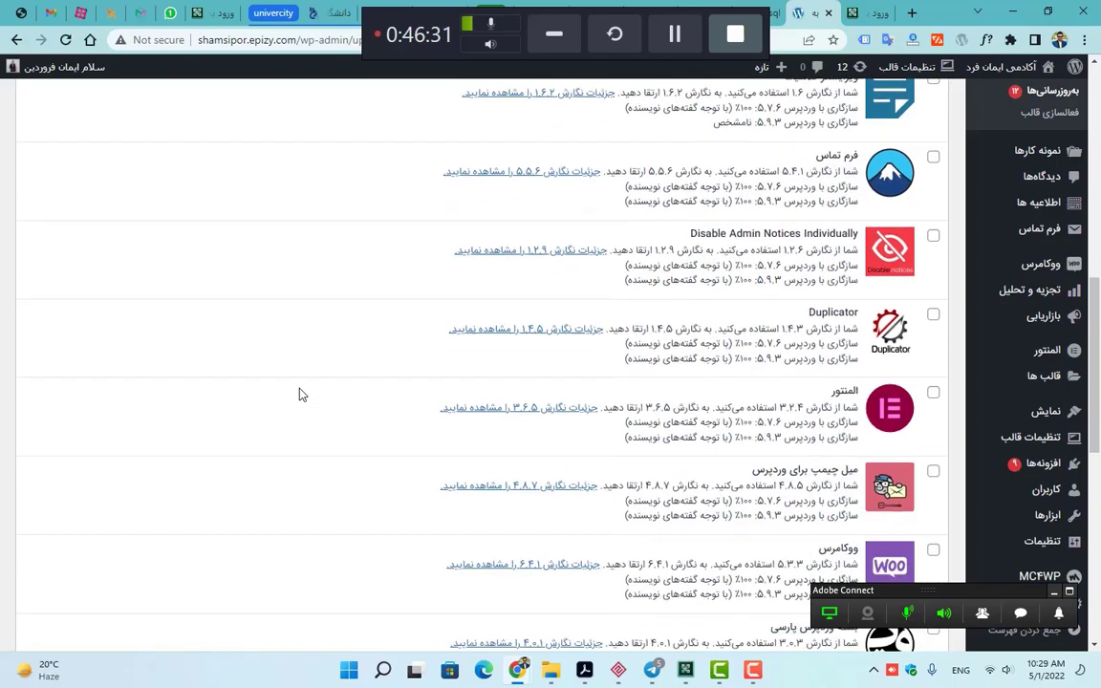
pyautogui.scroll(-4, 299, 394)
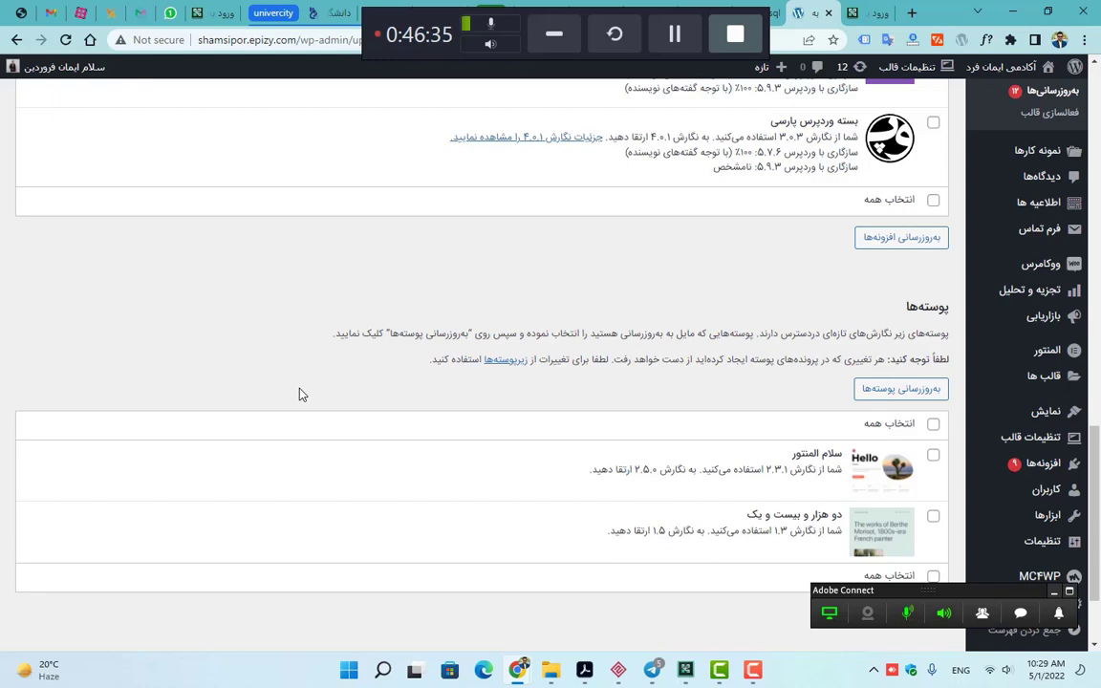
pyautogui.scroll(-2, 299, 395)
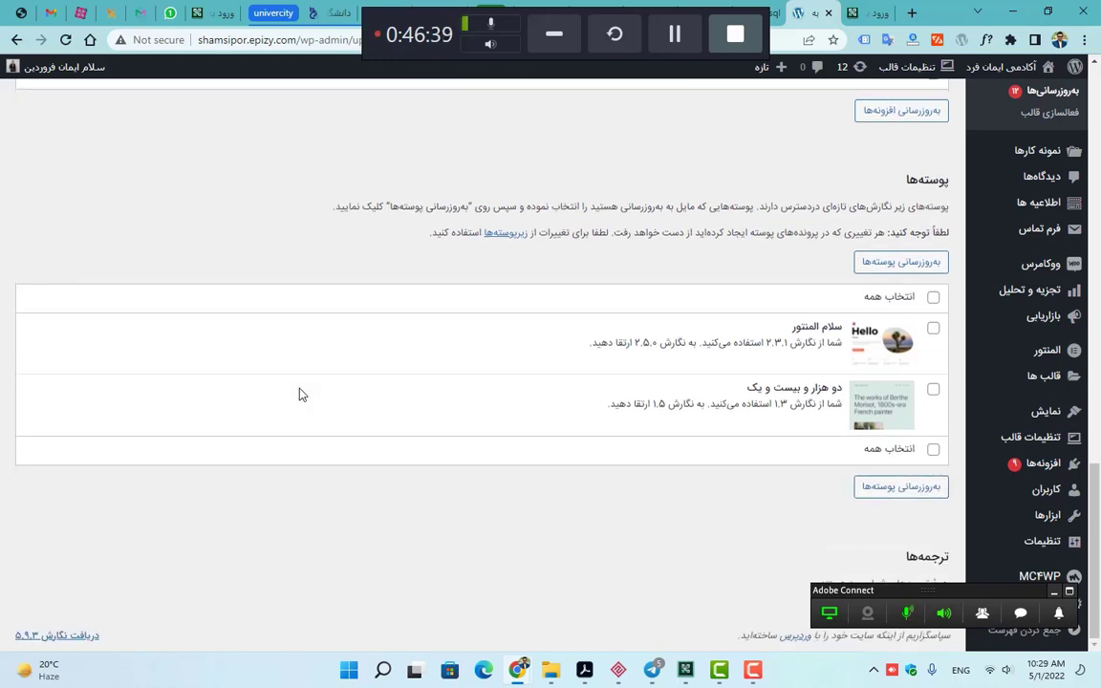
pyautogui.scroll(10, 299, 394)
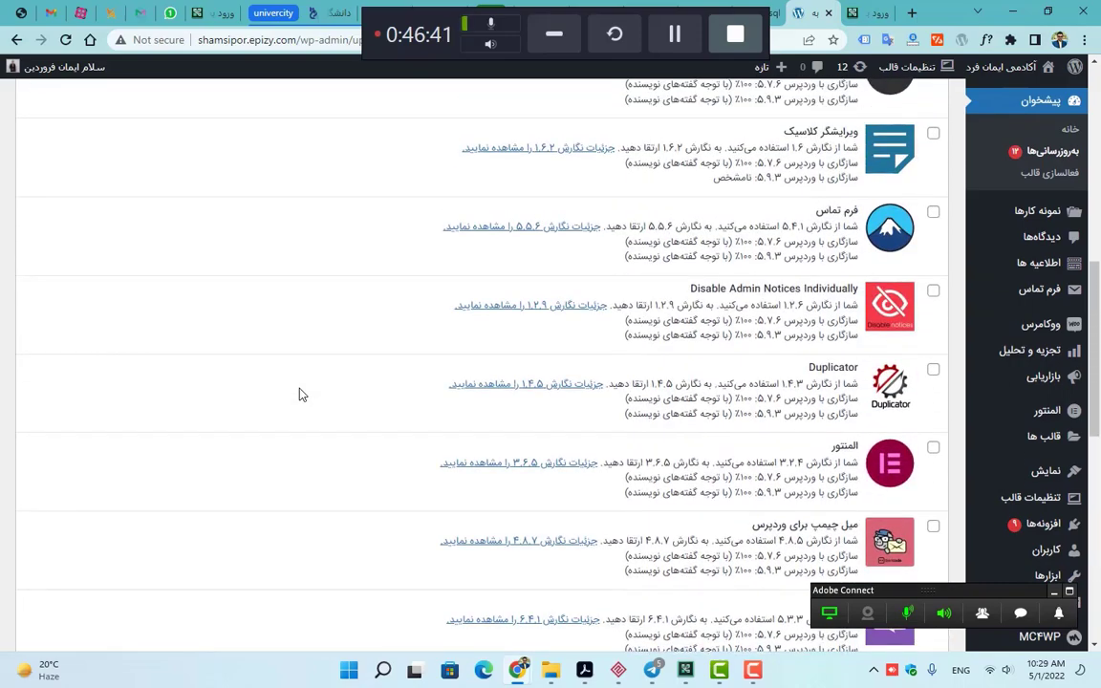
pyautogui.scroll(10, 299, 395)
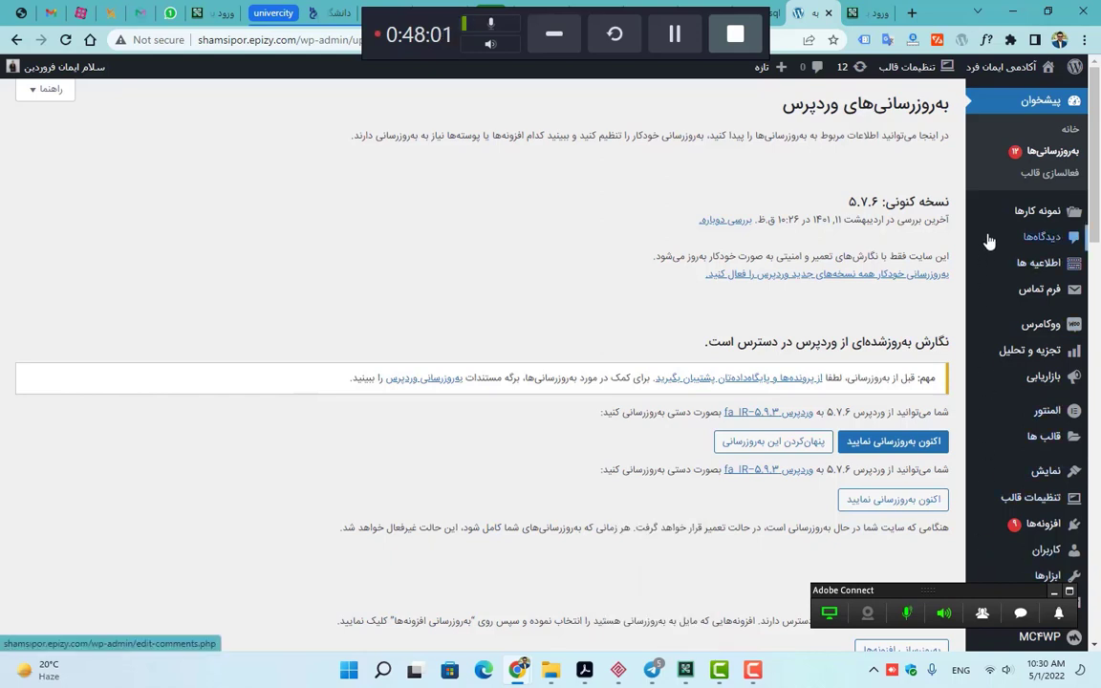
# - Look through the theme activation (فعالسازی قالب), comments (دیدگاه‌ها) and announcements (اطلاعیه ها) admin pages
pyautogui.click(988, 189)
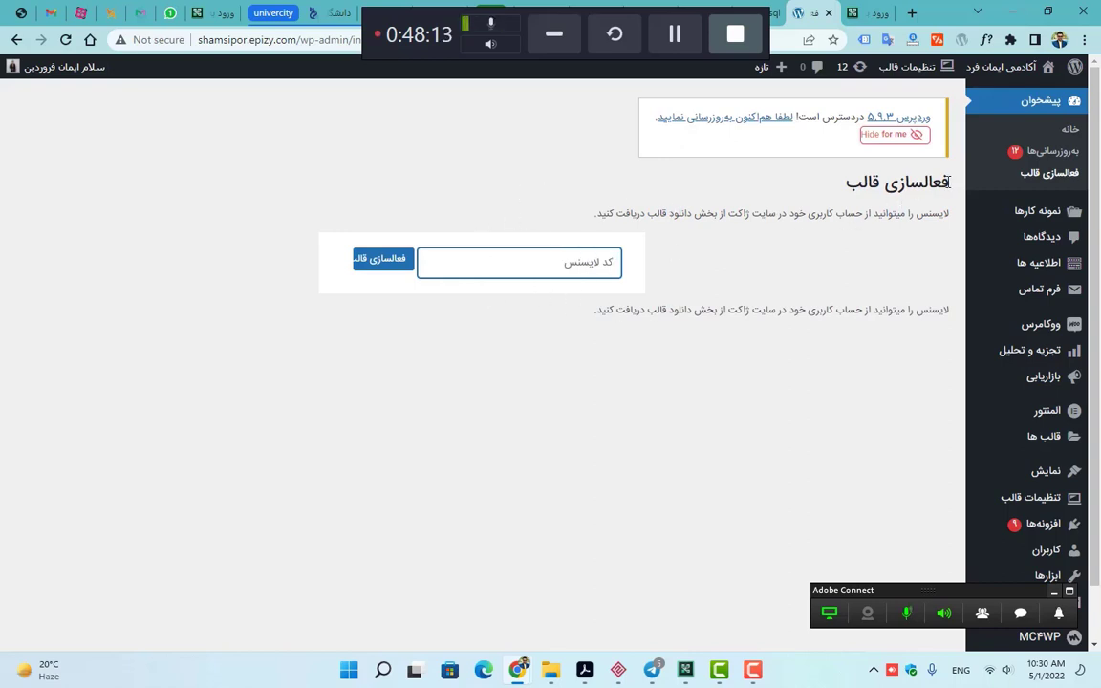
pyautogui.click(999, 248)
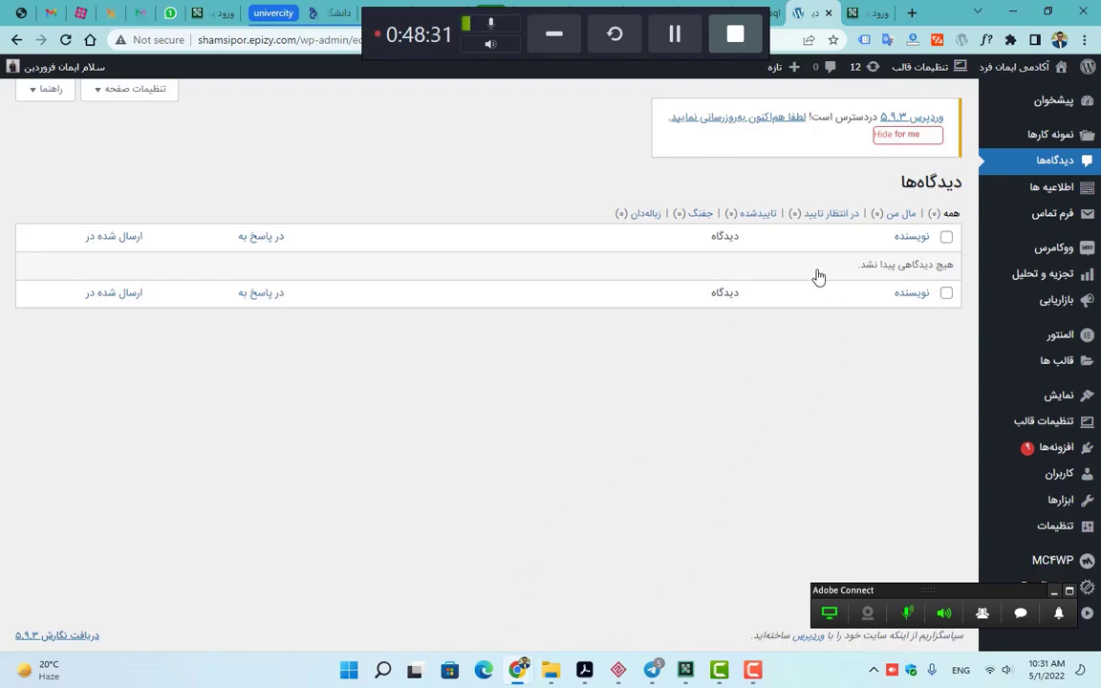
pyautogui.moveTo(1001, 188)
pyautogui.click(1000, 191)
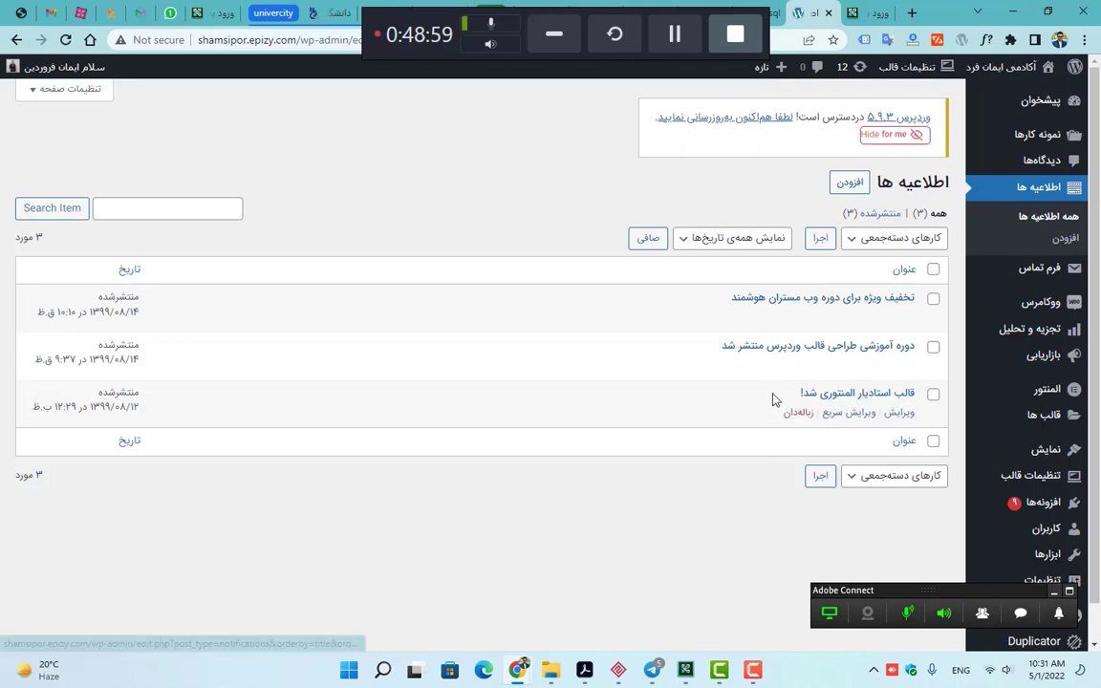
# - Open the contact forms list and bring up the form "فرم تماس ۱" for editing at its form template
pyautogui.click(997, 259)
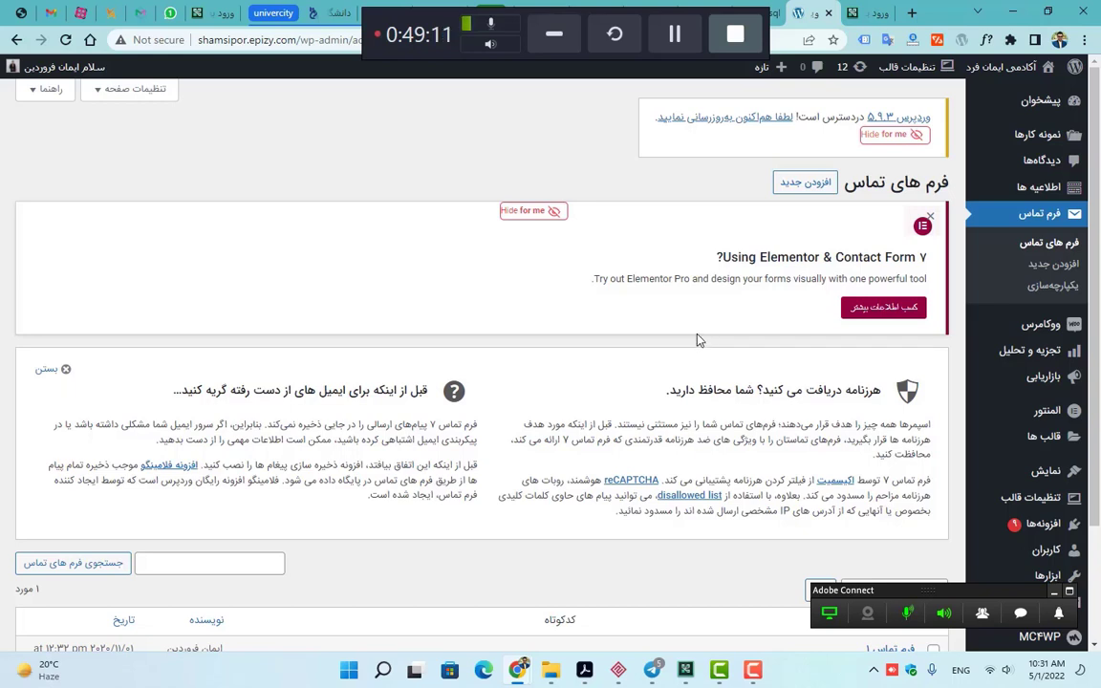
pyautogui.scroll(-2, 698, 340)
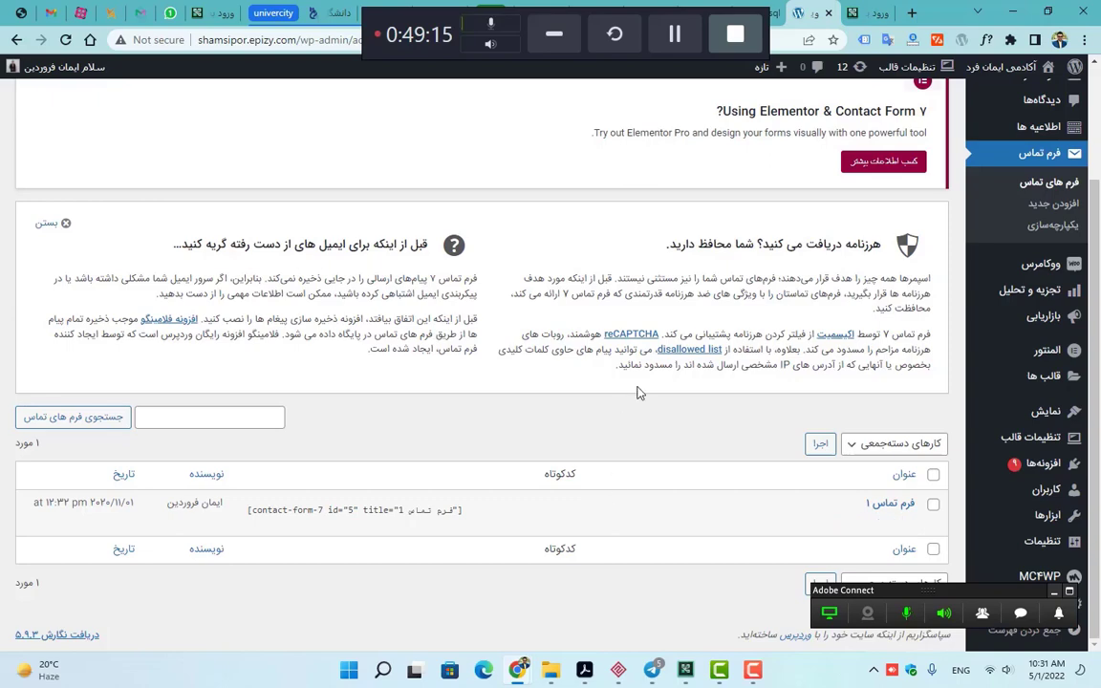
pyautogui.click(886, 507)
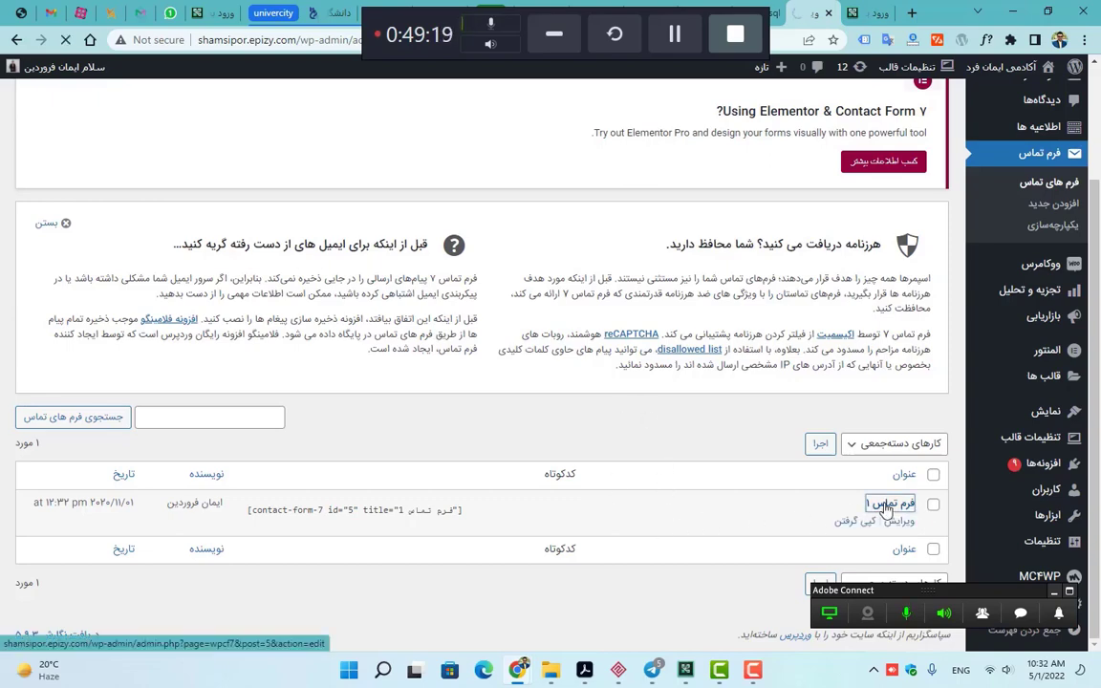
pyautogui.scroll(-3, 582, 410)
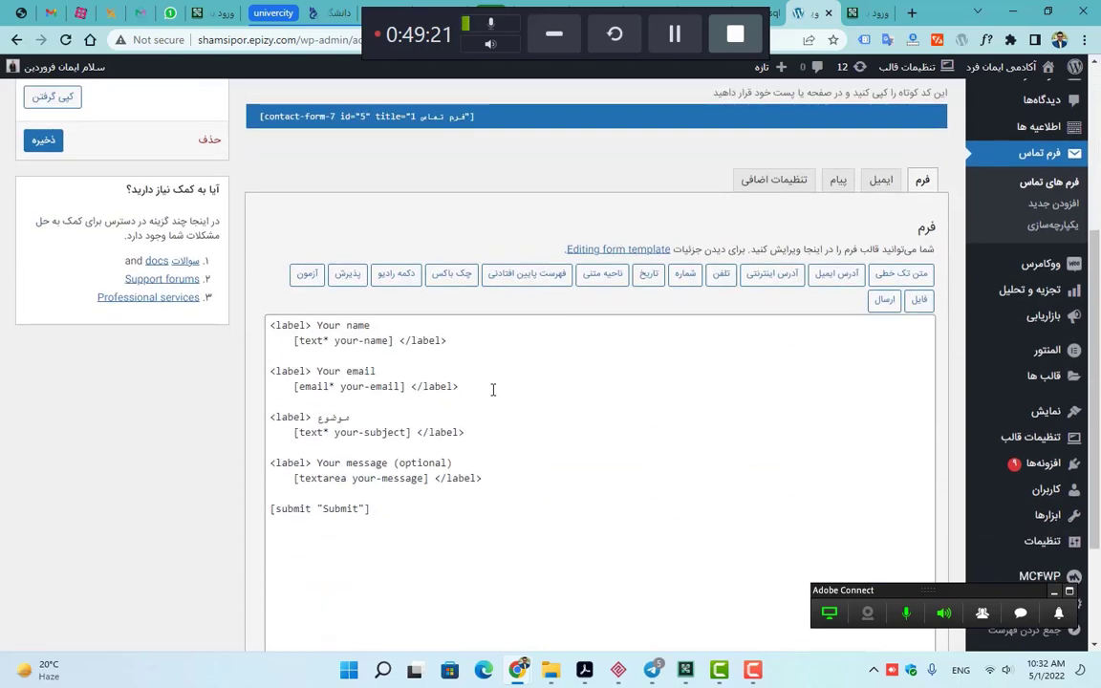
# - Examine the name, email, subject and message field tags in the contact form's template
pyautogui.tripleClick(465, 344)
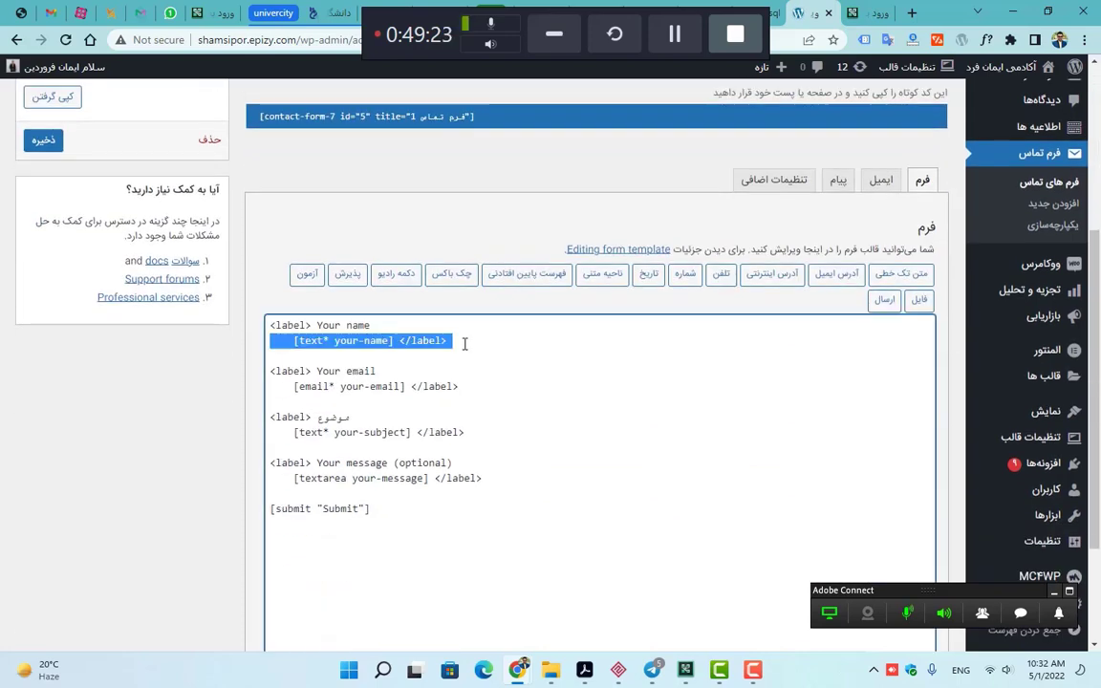
pyautogui.tripleClick(483, 386)
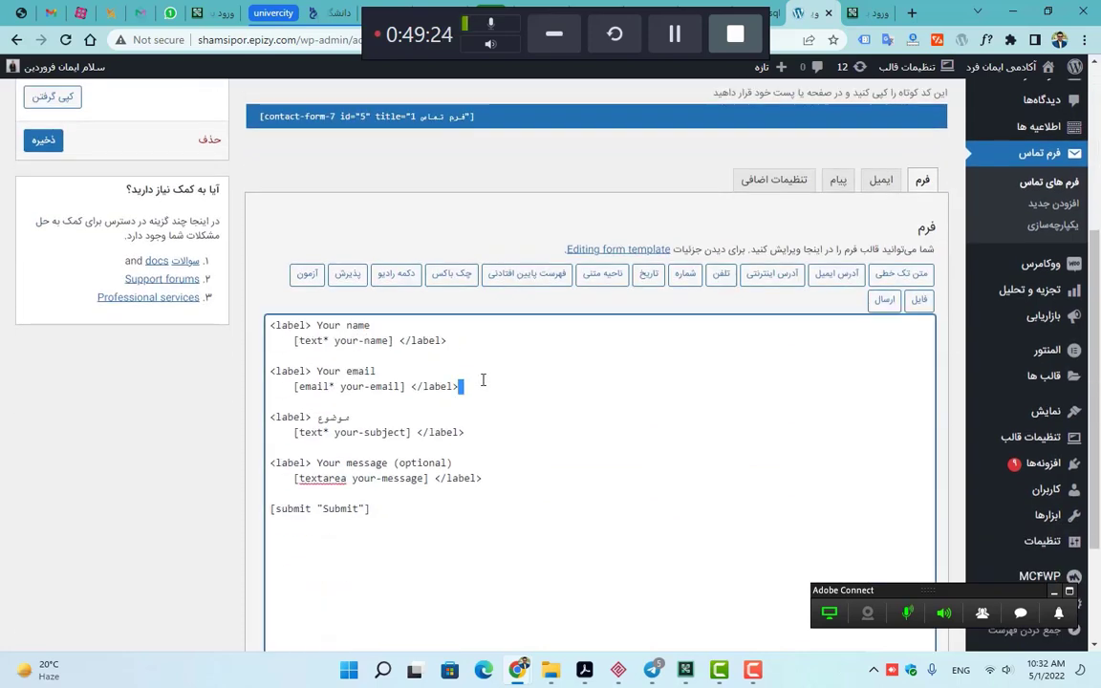
pyautogui.click(496, 435)
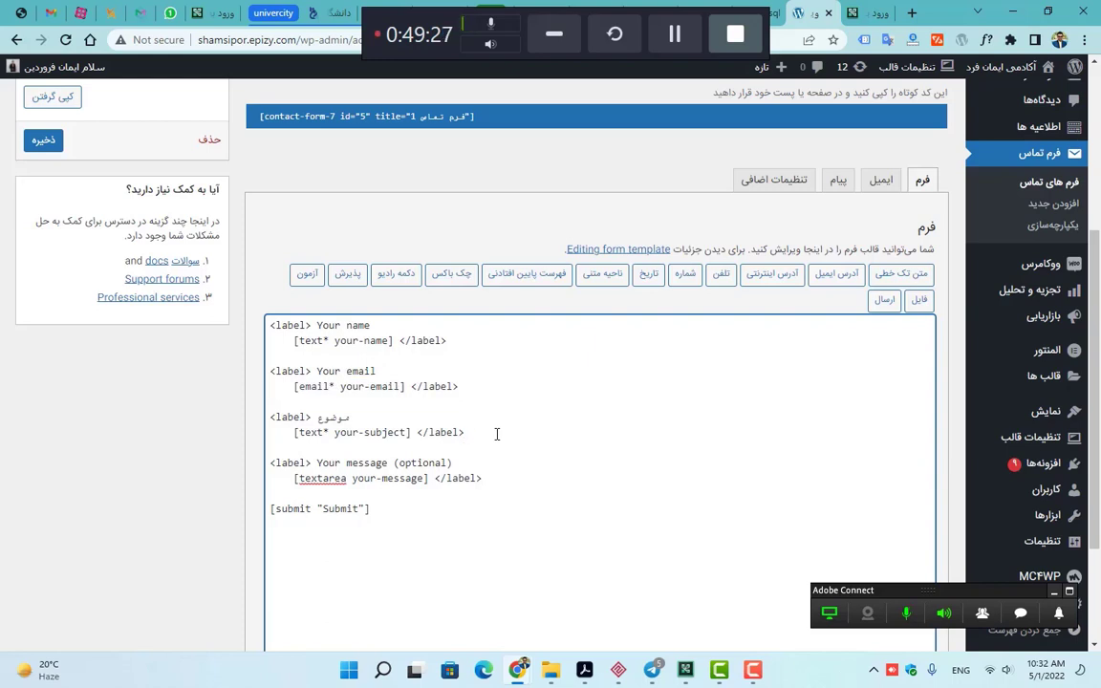
pyautogui.click(504, 481)
pyautogui.tripleClick(506, 481)
pyautogui.click(505, 482)
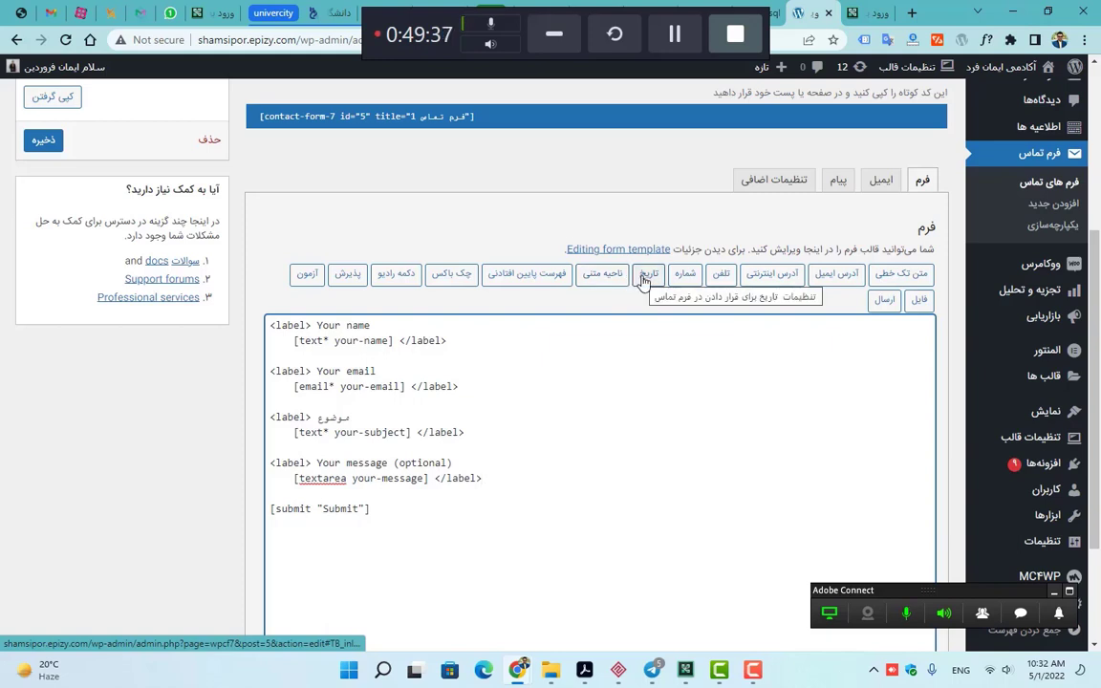
# - View the date field's tag settings from the end of the form template and close them without inserting the tag
pyautogui.click(411, 504)
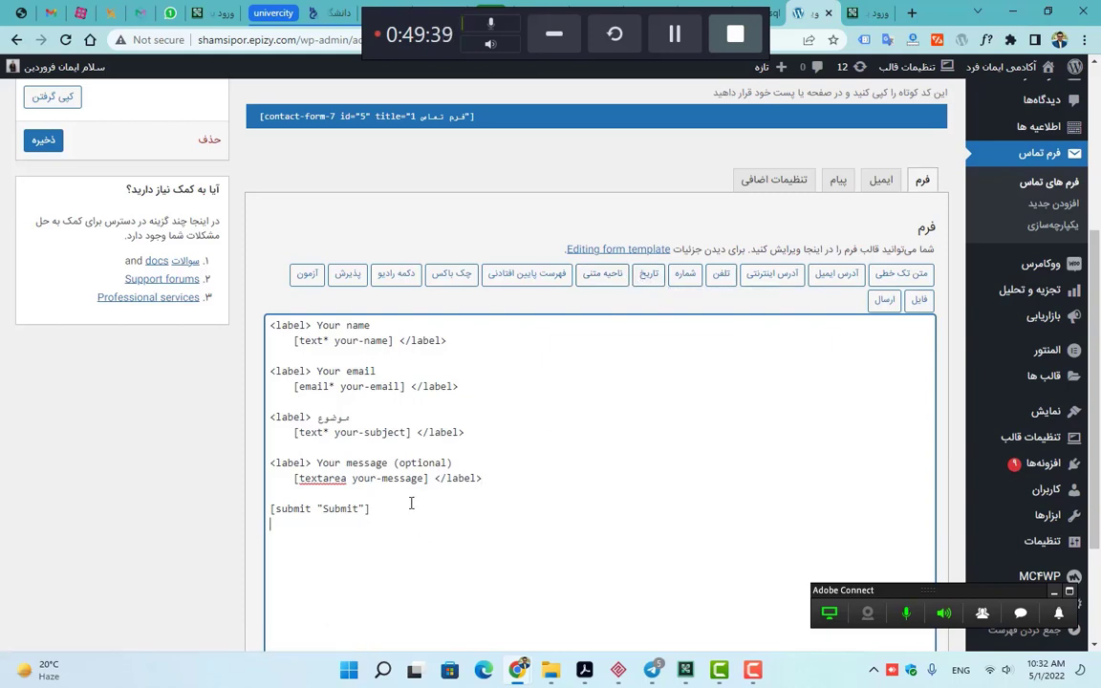
pyautogui.click(647, 276)
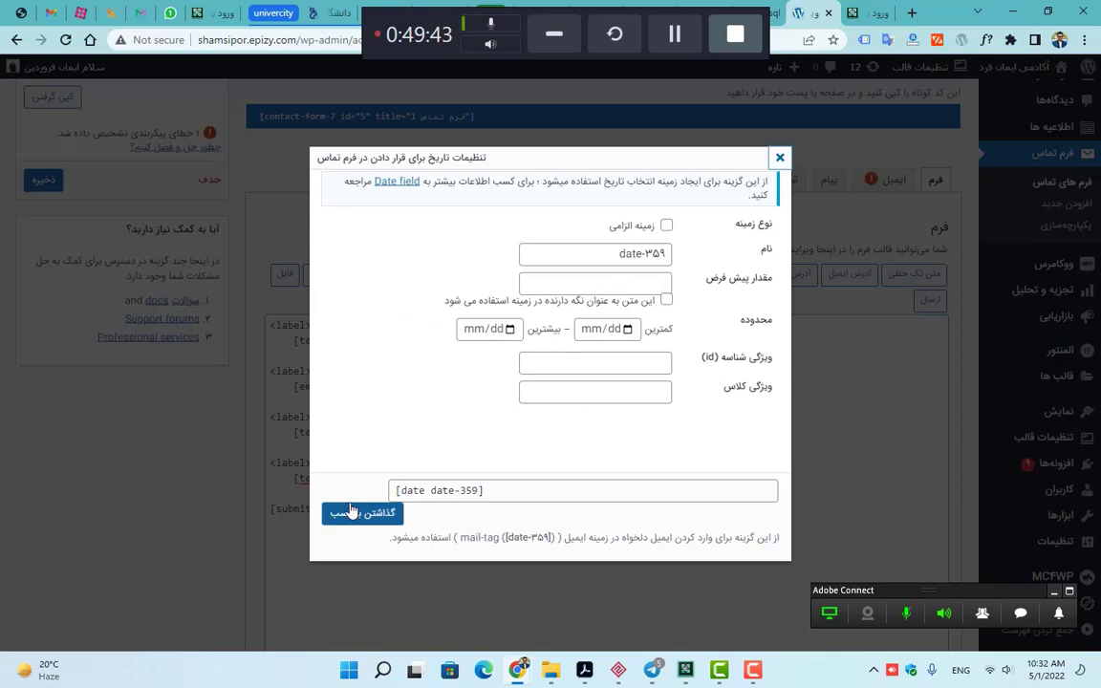
pyautogui.click(776, 160)
# - Examine the contact form's email settings, including the sender address, message body and file attachments
pyautogui.click(872, 184)
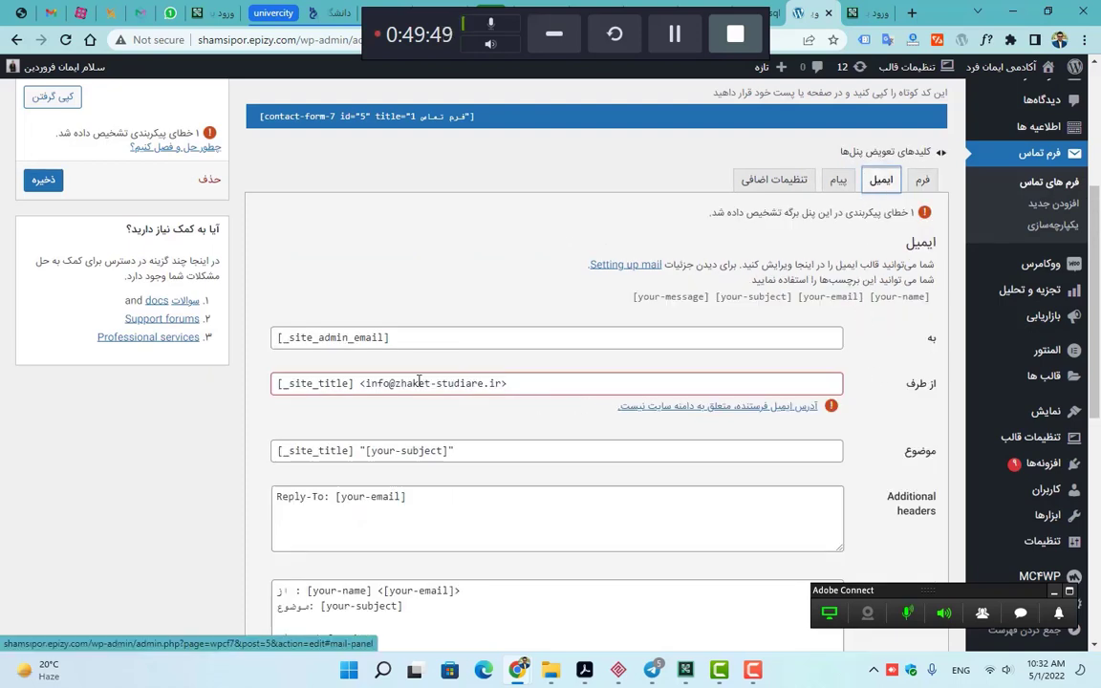
pyautogui.moveTo(631, 383); pyautogui.dragTo(191, 386)
pyautogui.click(564, 410)
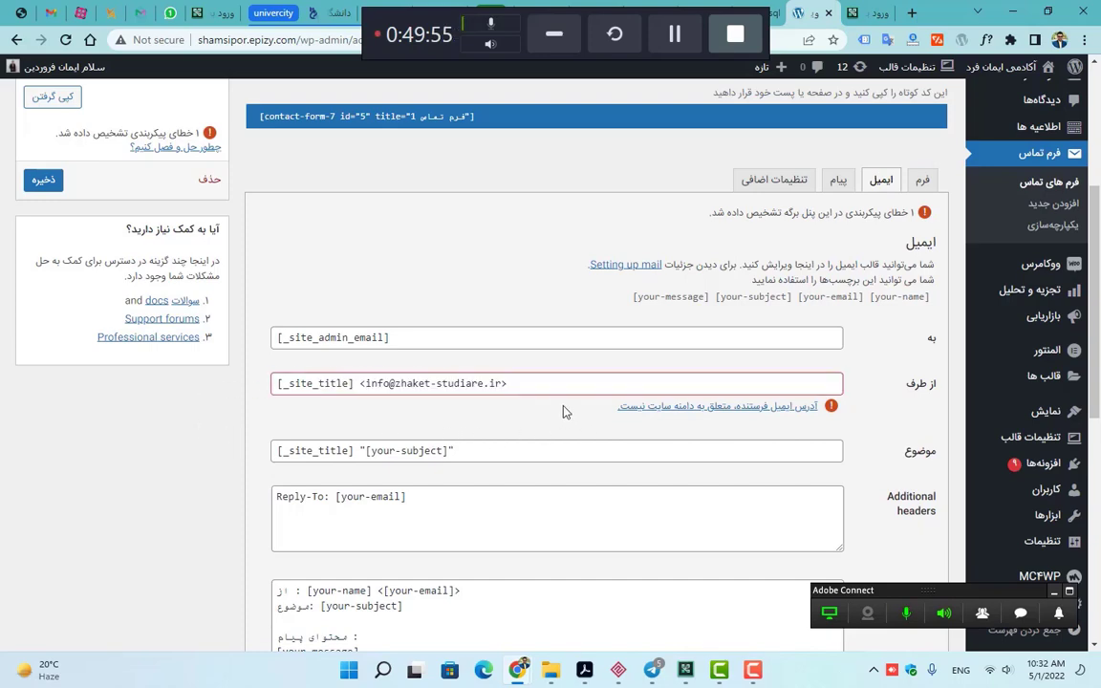
pyautogui.scroll(-3, 546, 410)
pyautogui.scroll(5, 491, 467)
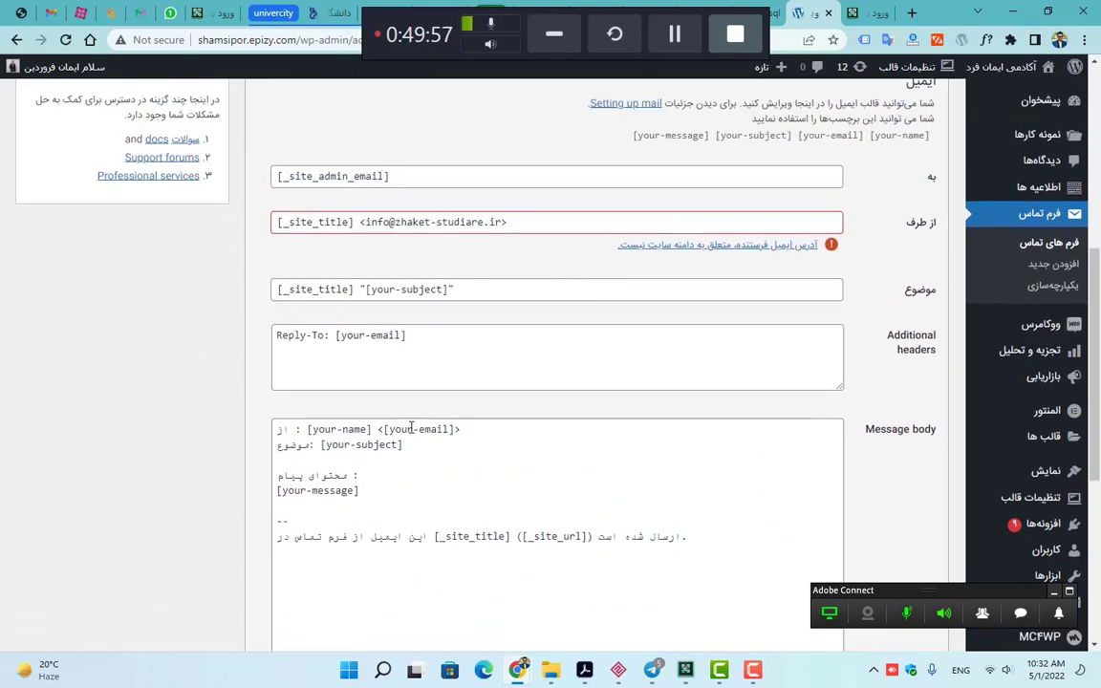
pyautogui.scroll(-7, 334, 495)
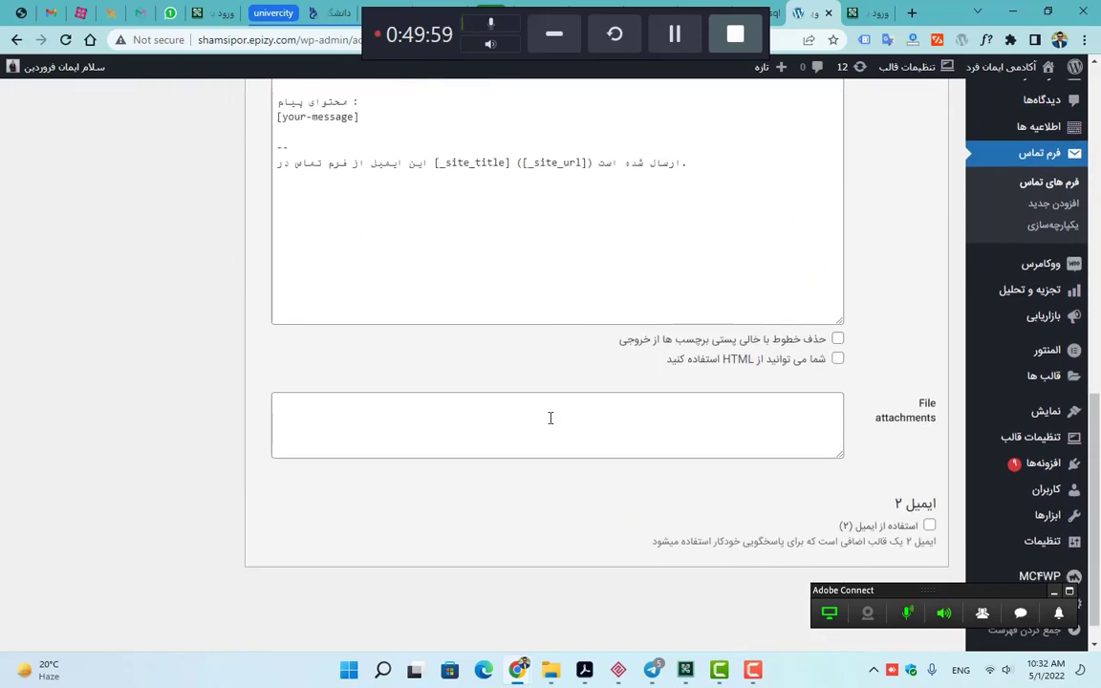
# - Leave the contact form without saving and view the WooCommerce home page and orders list
pyautogui.click(946, 266)
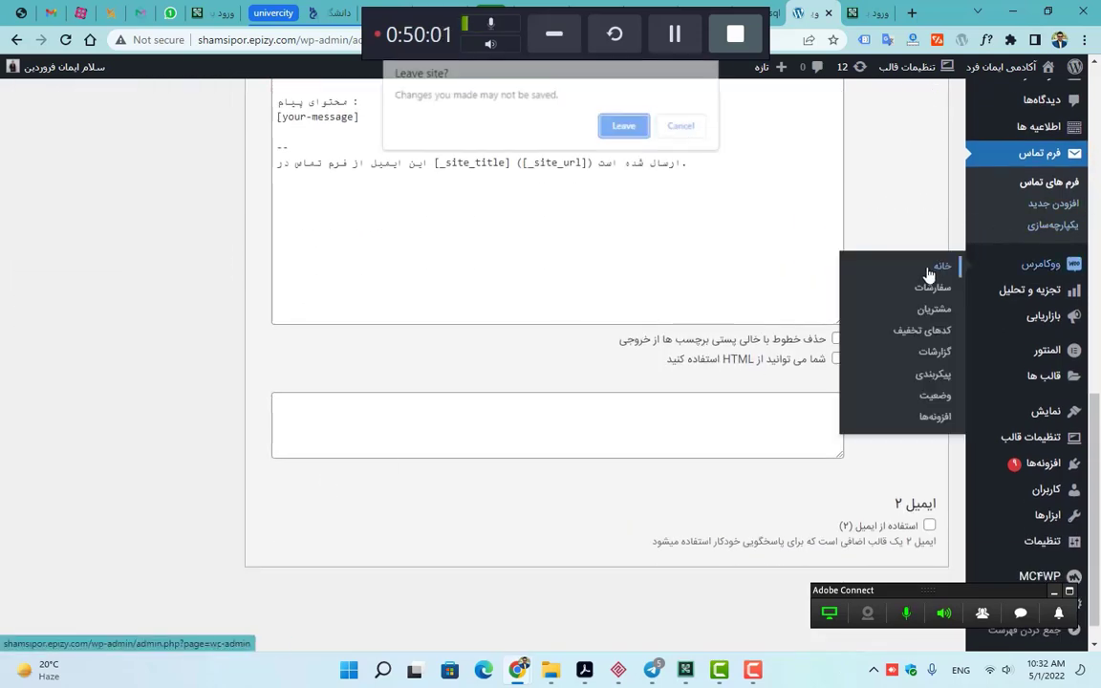
pyautogui.click(625, 126)
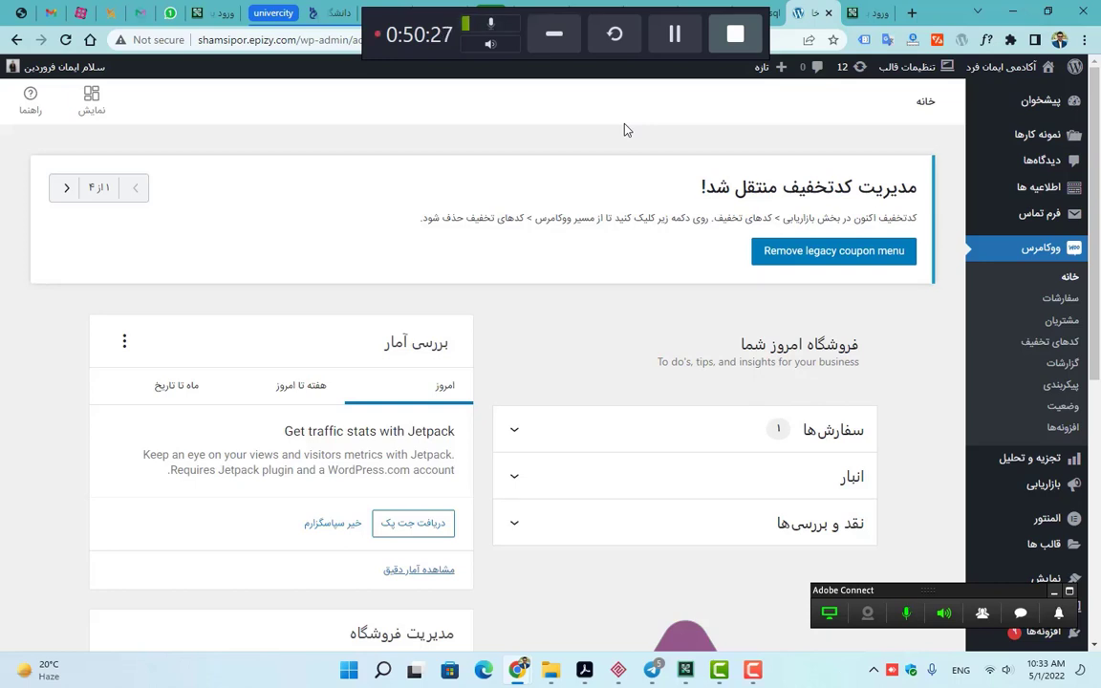
pyautogui.click(1024, 303)
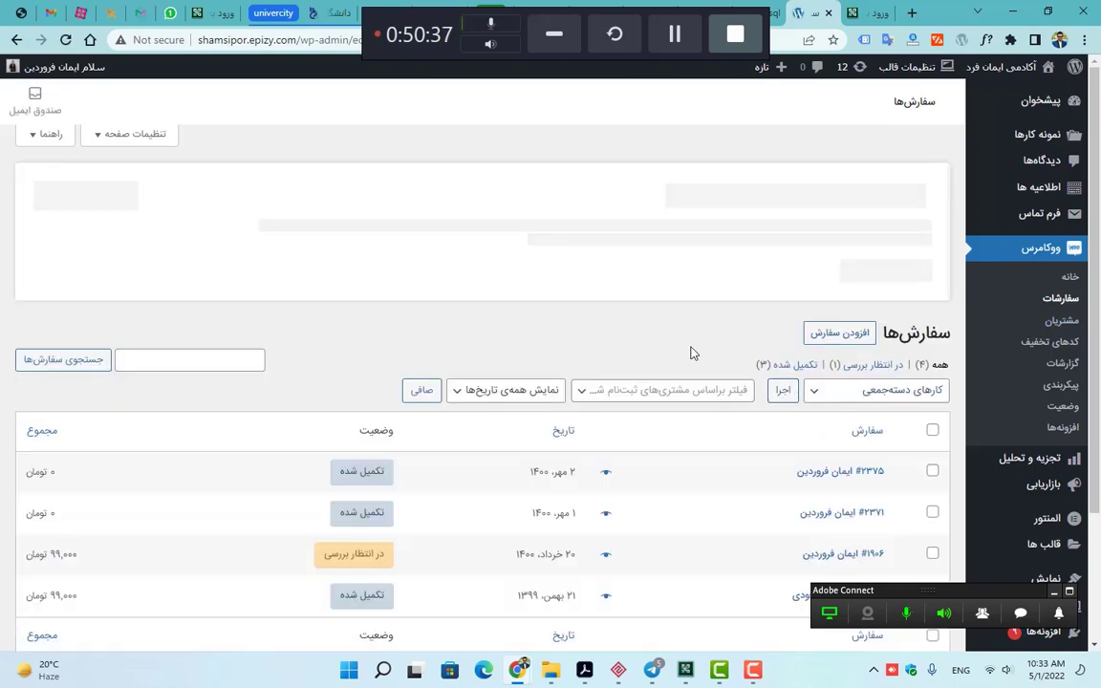
# - Open the WooCommerce customers page, reload it, and look over the customers table
pyautogui.click(1003, 330)
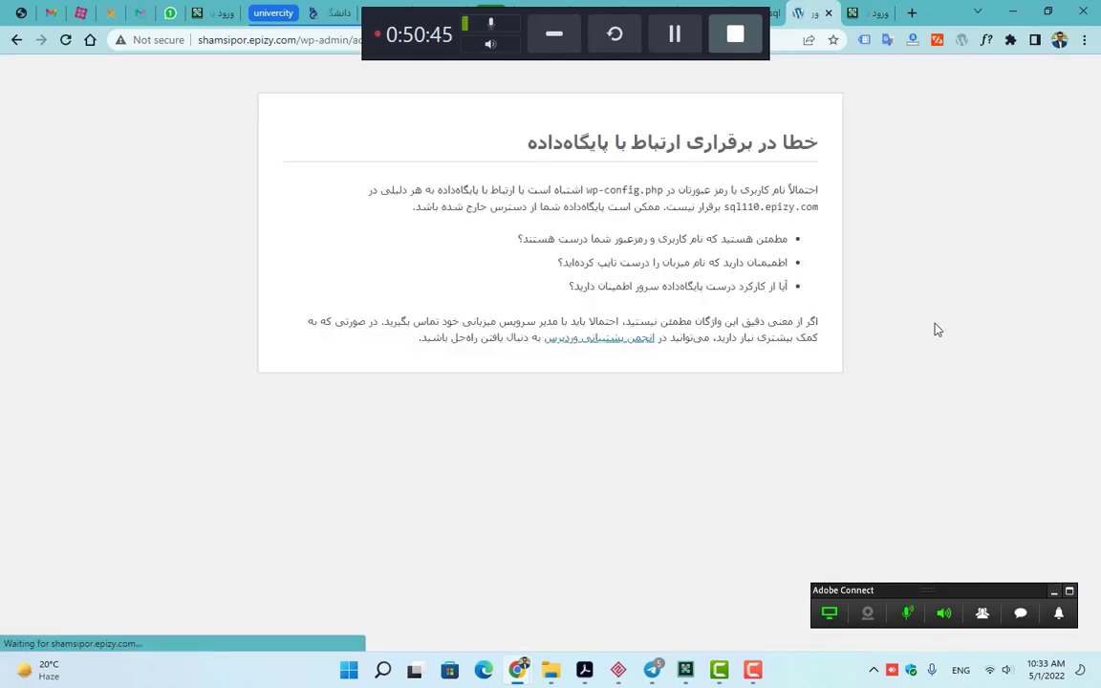
pyautogui.press('F5')
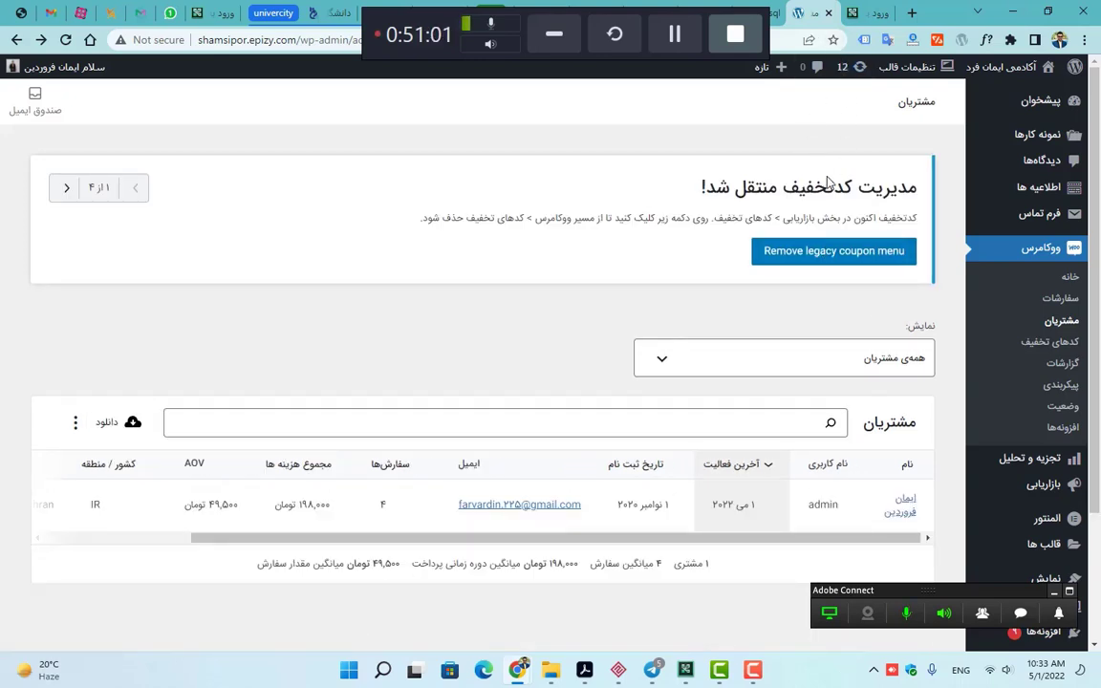
pyautogui.moveTo(802, 96); pyautogui.dragTo(992, 111)
pyautogui.click(845, 107)
pyautogui.scroll(-2, 965, 297)
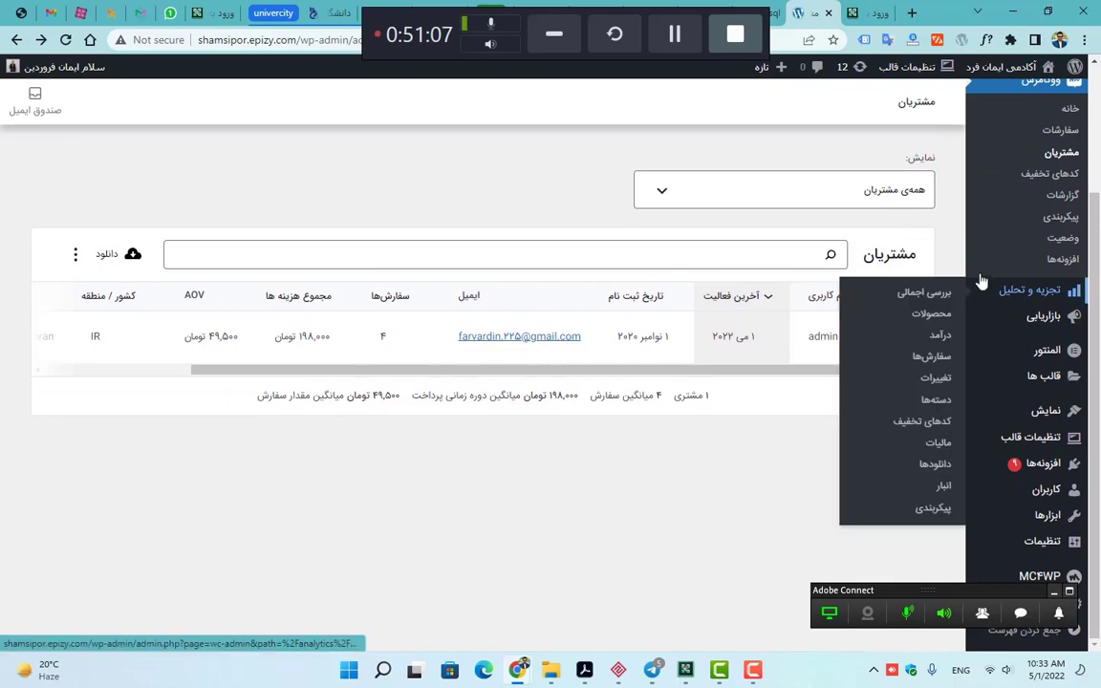
# - Open the WooCommerce reports page and review the orders report for the last 7 days
pyautogui.click(1023, 200)
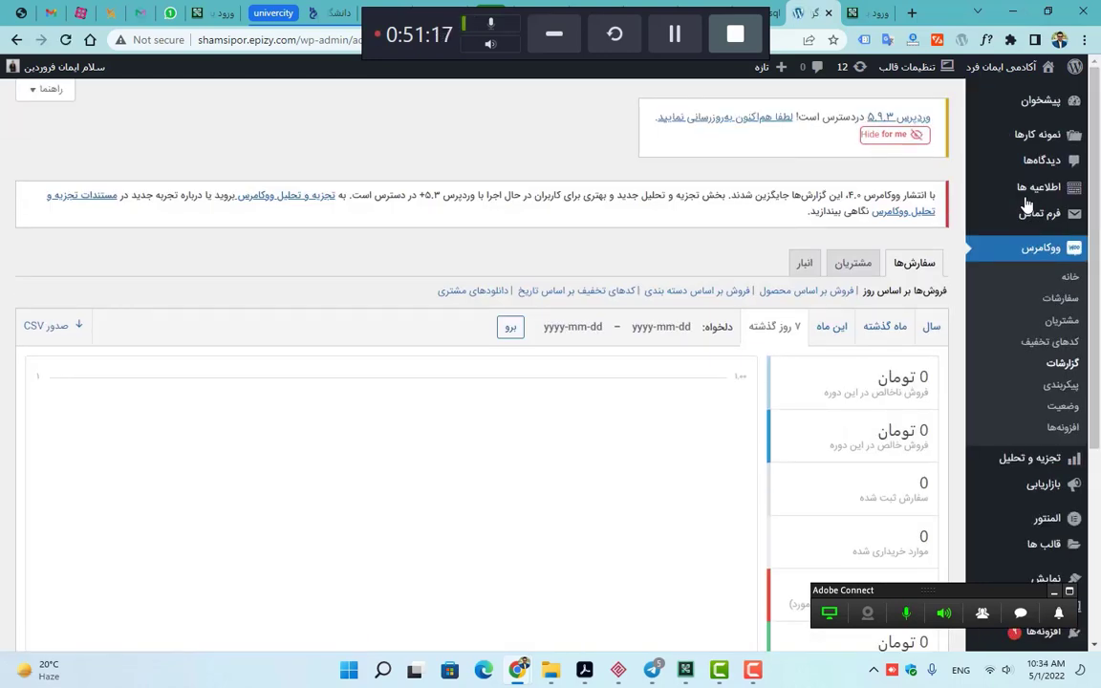
pyautogui.scroll(-3, 791, 344)
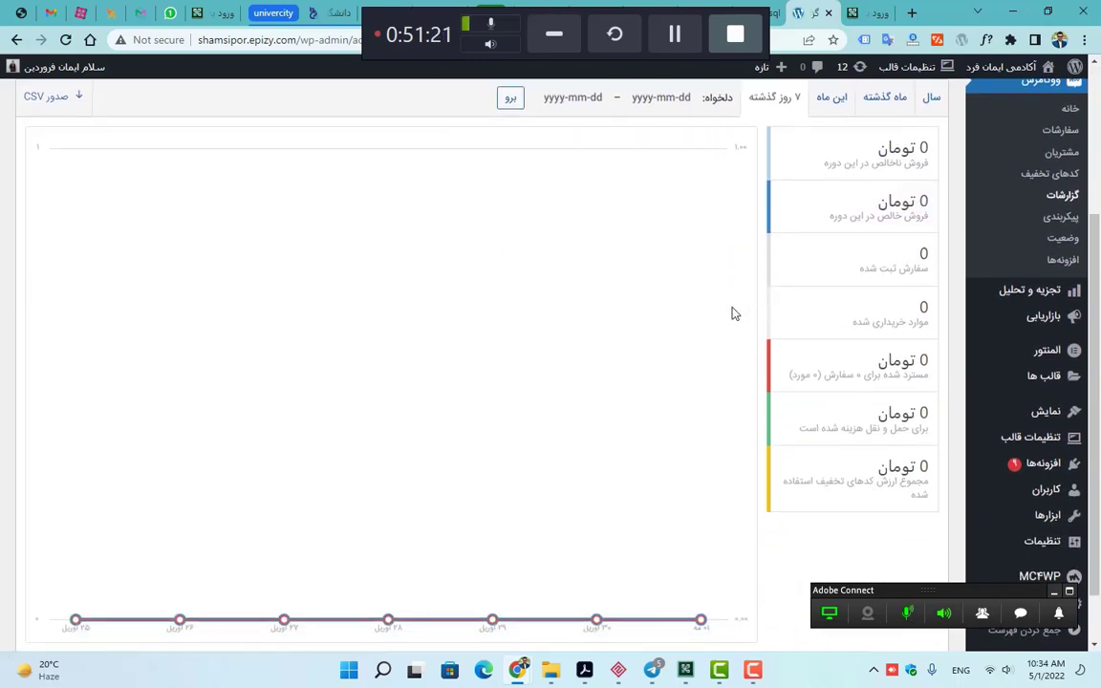
pyautogui.scroll(-1, 734, 314)
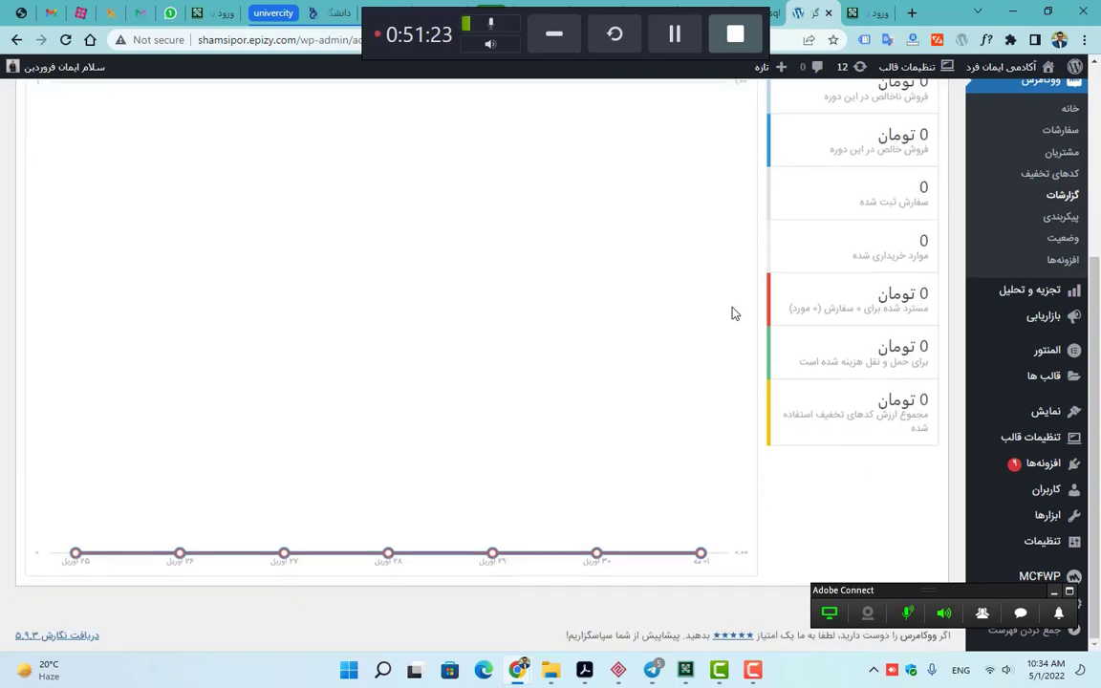
pyautogui.scroll(5, 732, 312)
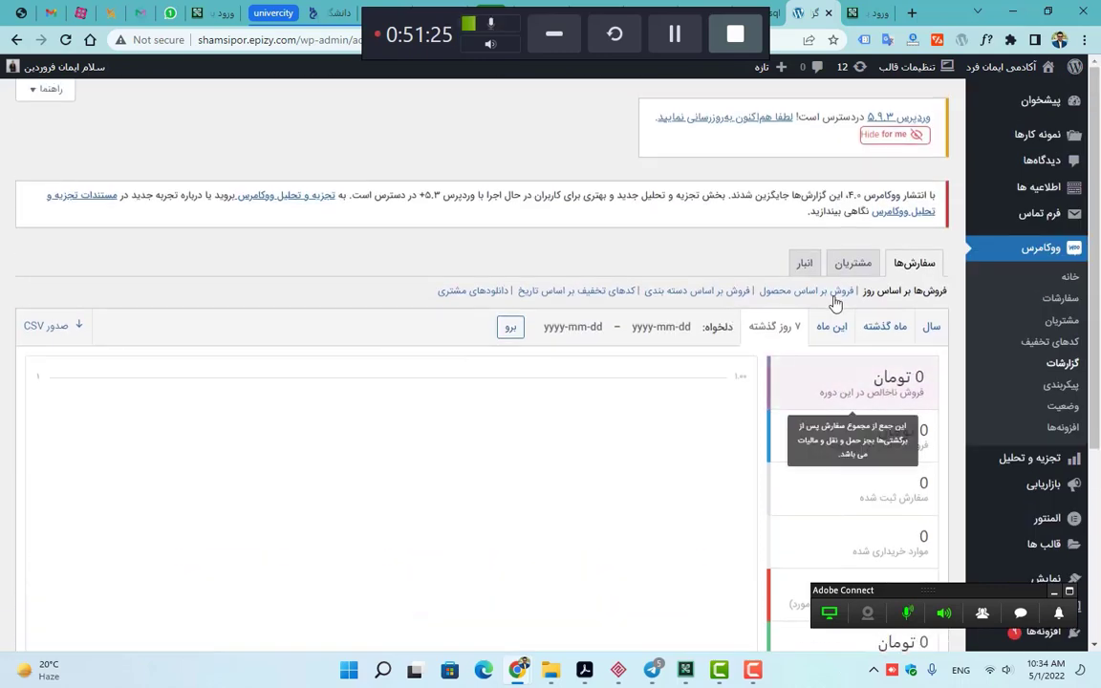
# - Open the WooCommerce settings and examine the store address fields, including the address and postcode, without entering anything
pyautogui.click(1011, 392)
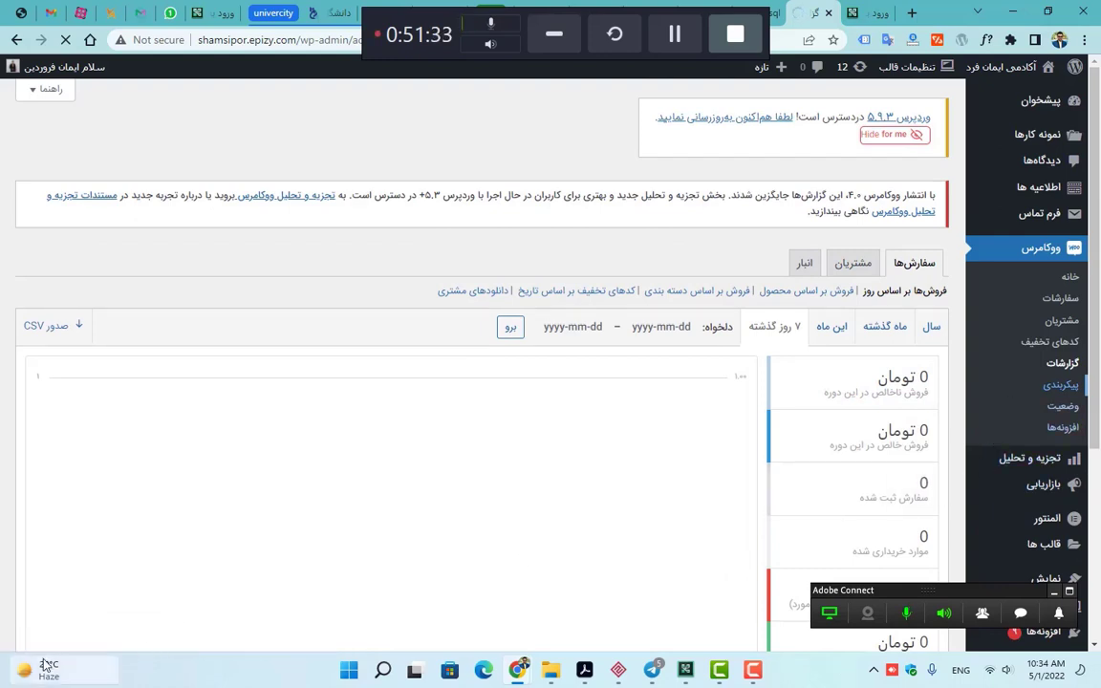
pyautogui.moveTo(46, 665)
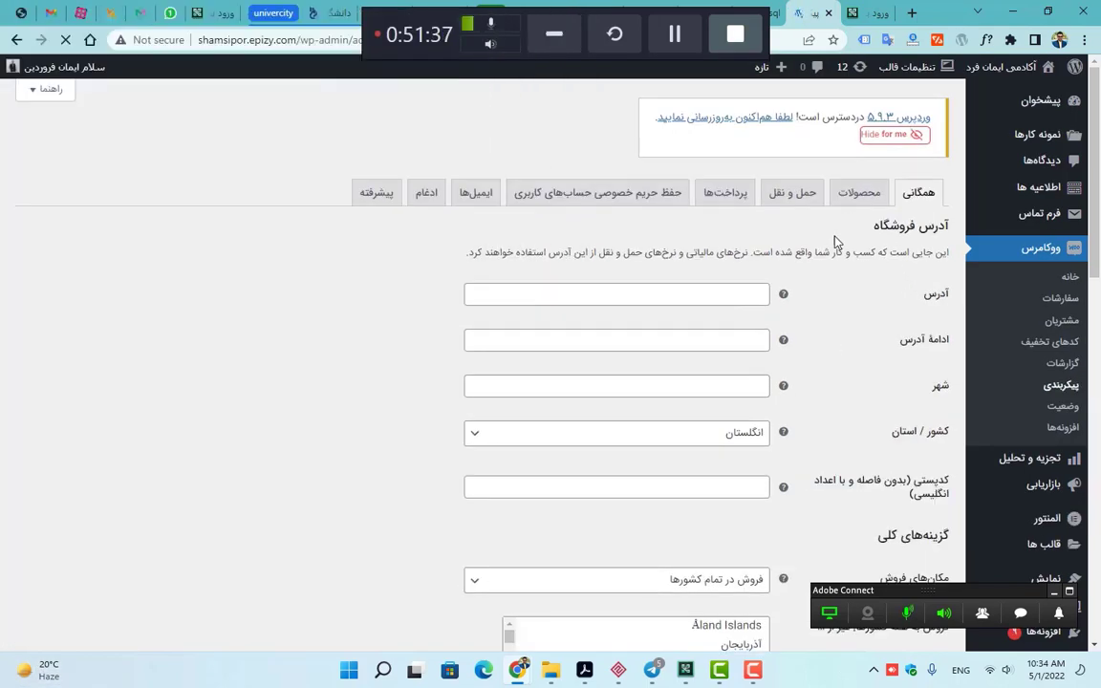
pyautogui.click(713, 300)
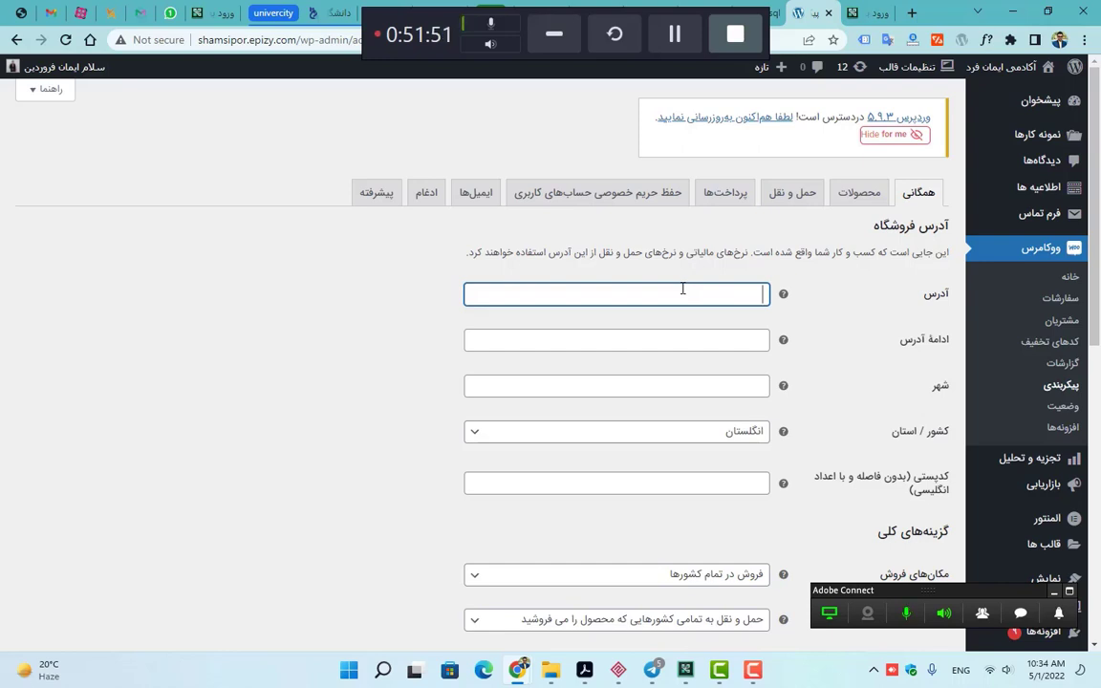
pyautogui.scroll(-2, 682, 287)
pyautogui.scroll(-3, 690, 331)
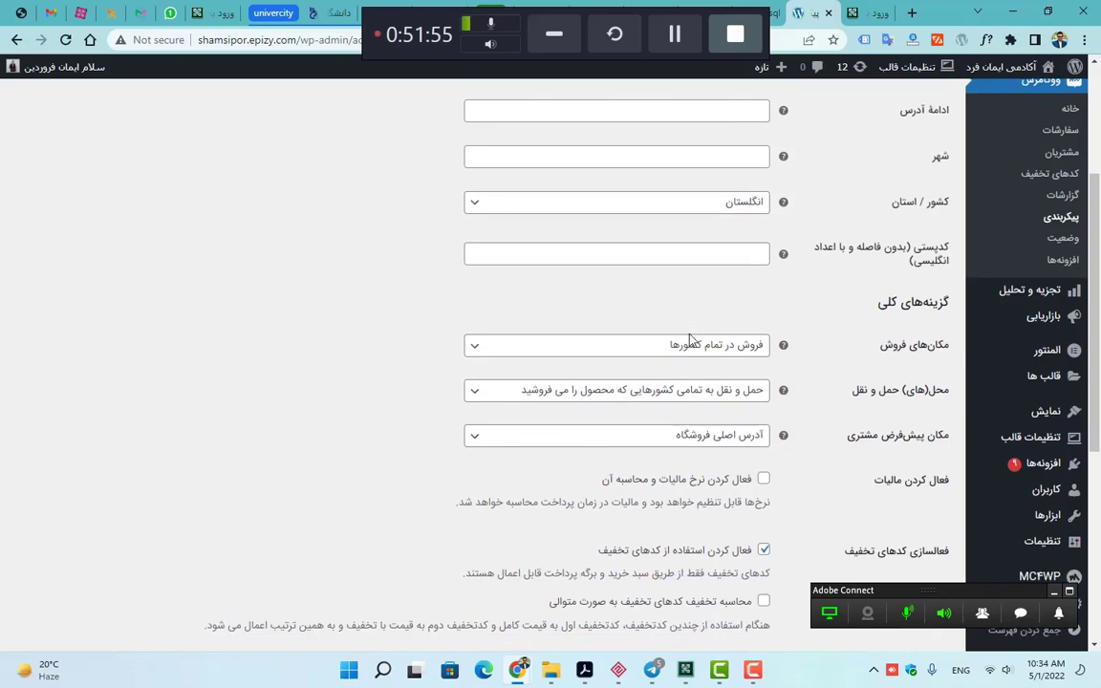
pyautogui.scroll(3, 686, 344)
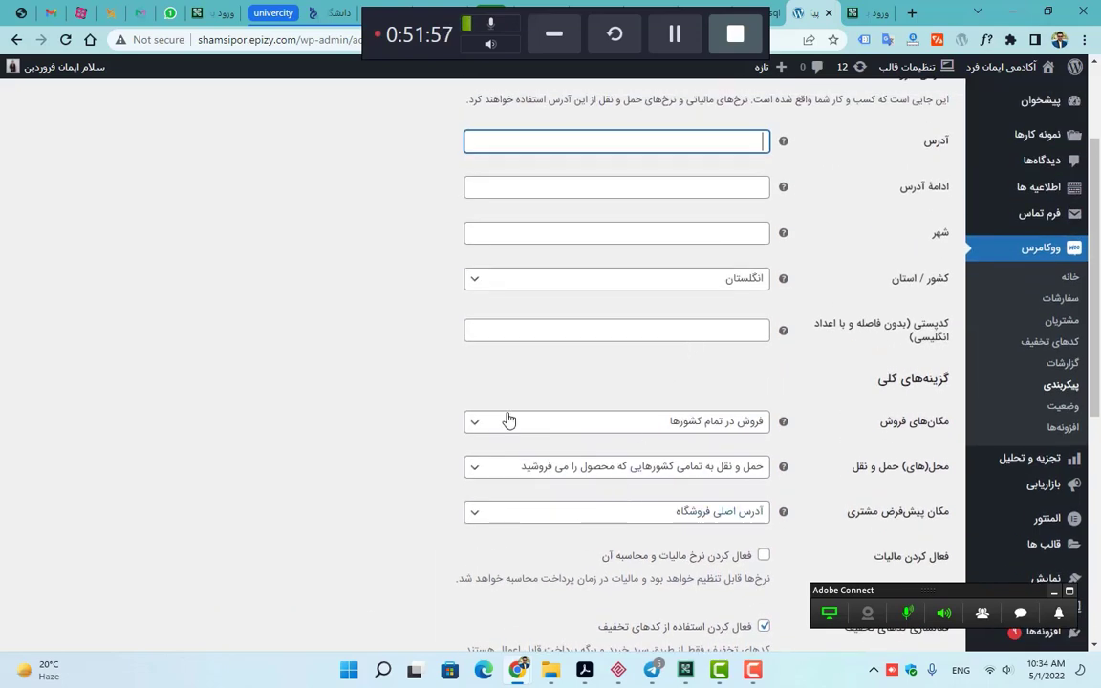
pyautogui.click(635, 331)
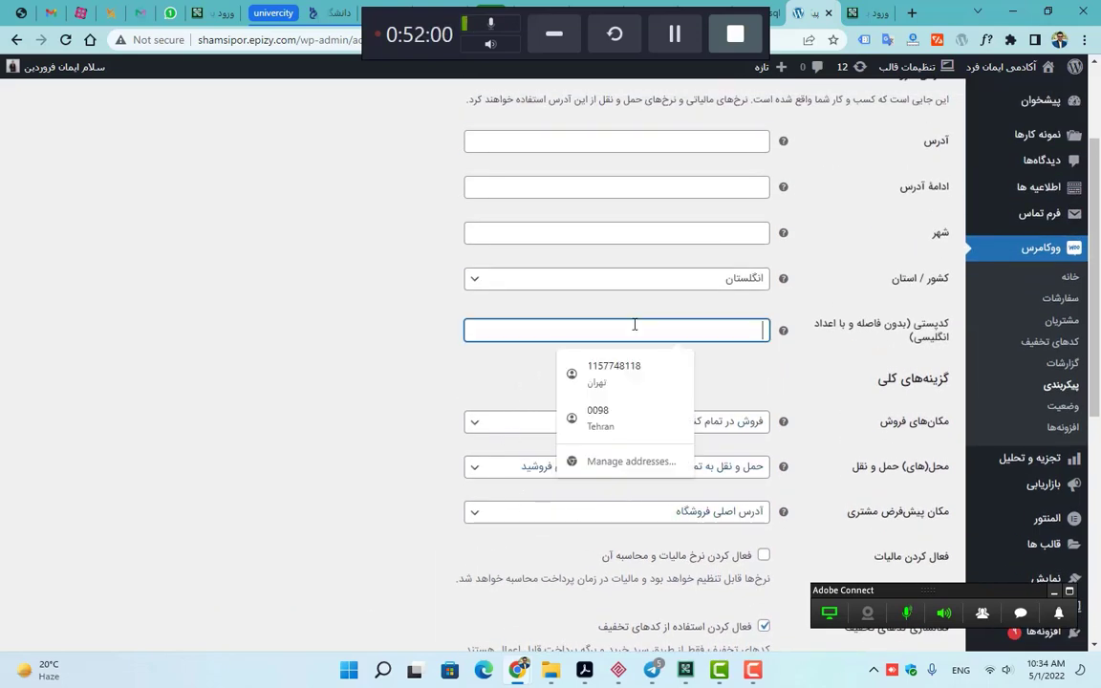
pyautogui.click(747, 385)
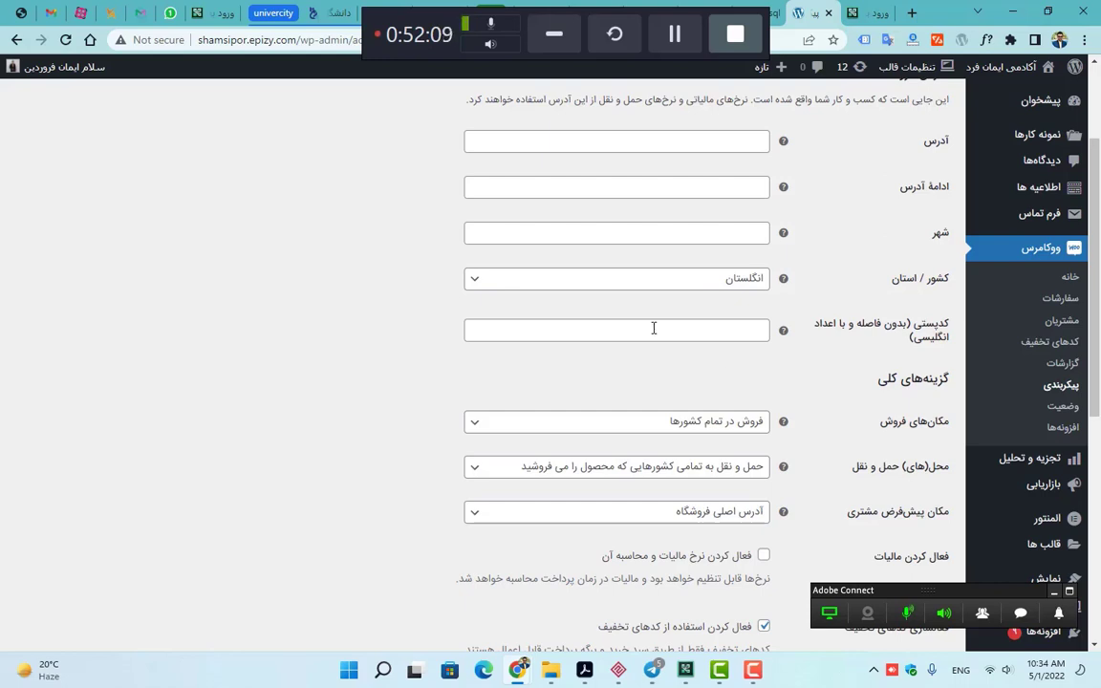
# - Review the general settings for selling locations, taxes, coupons and currency formatting
pyautogui.scroll(-2, 666, 302)
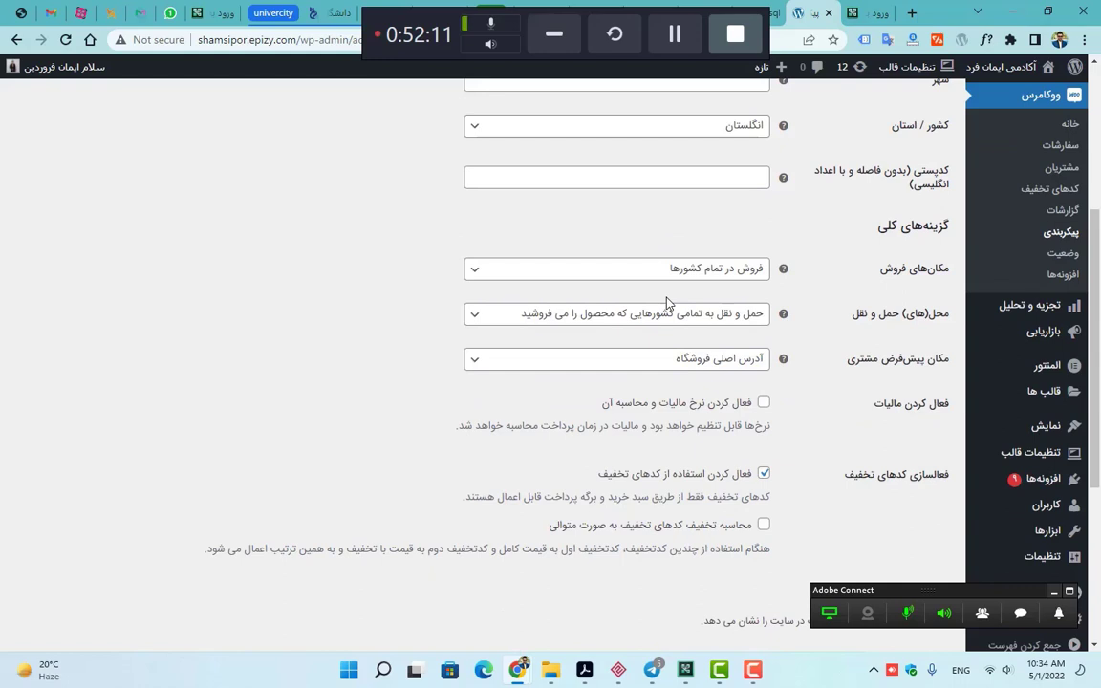
pyautogui.scroll(-4, 666, 302)
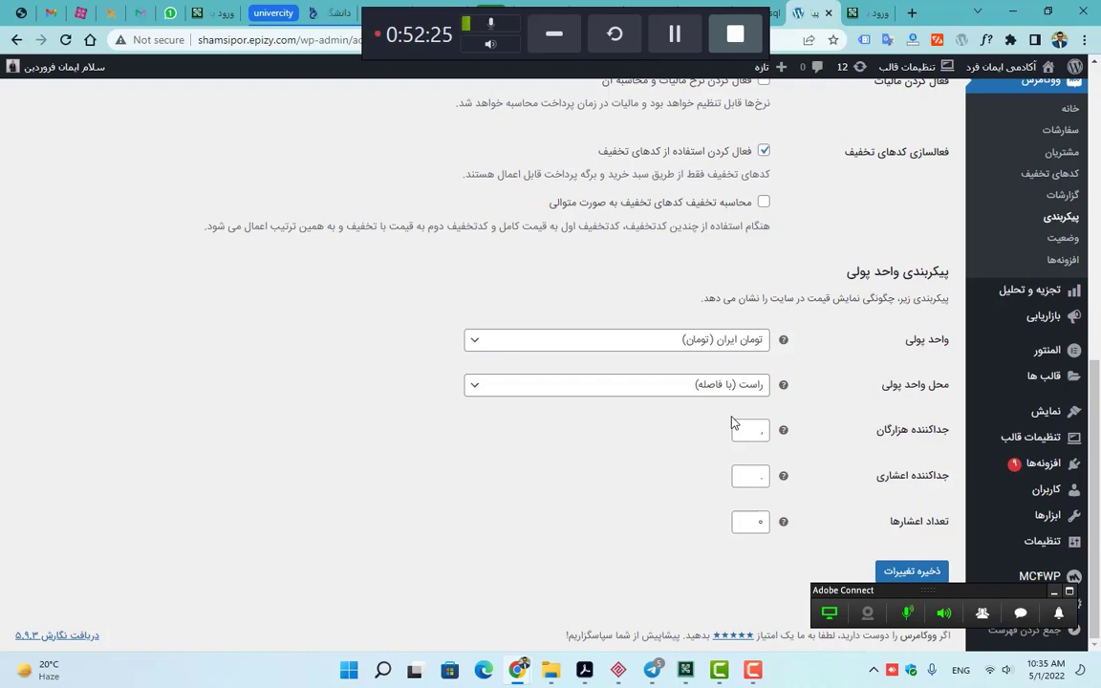
pyautogui.scroll(6, 732, 424)
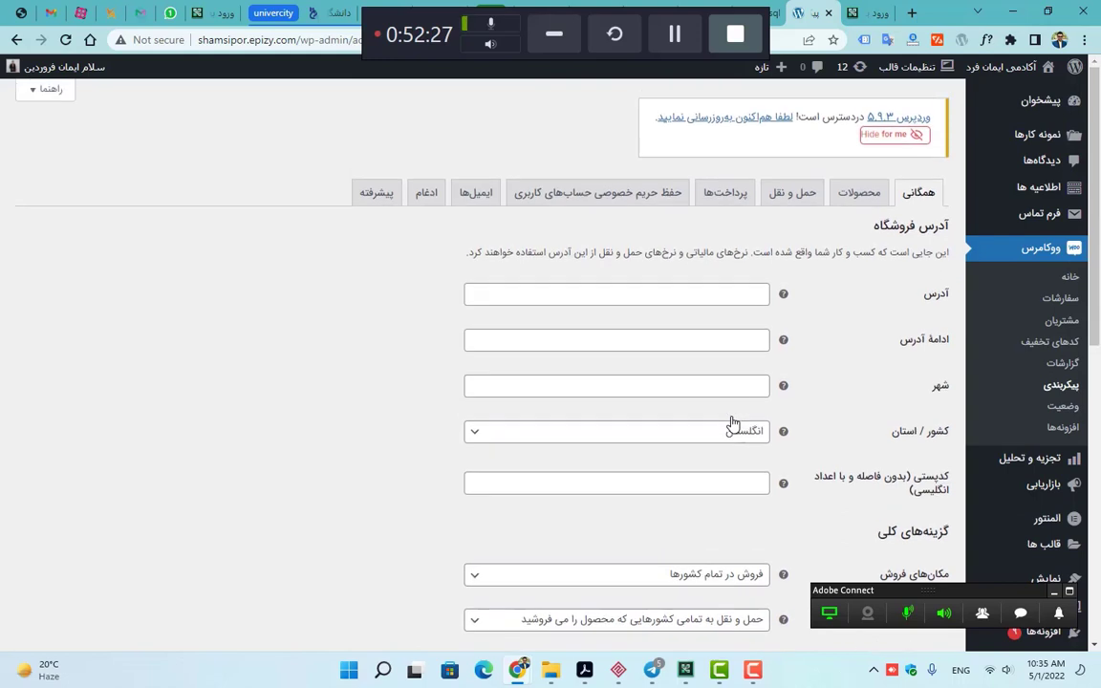
# - Open the product settings and look over the shop page, add-to-cart behaviour, measurement and review options
pyautogui.click(855, 191)
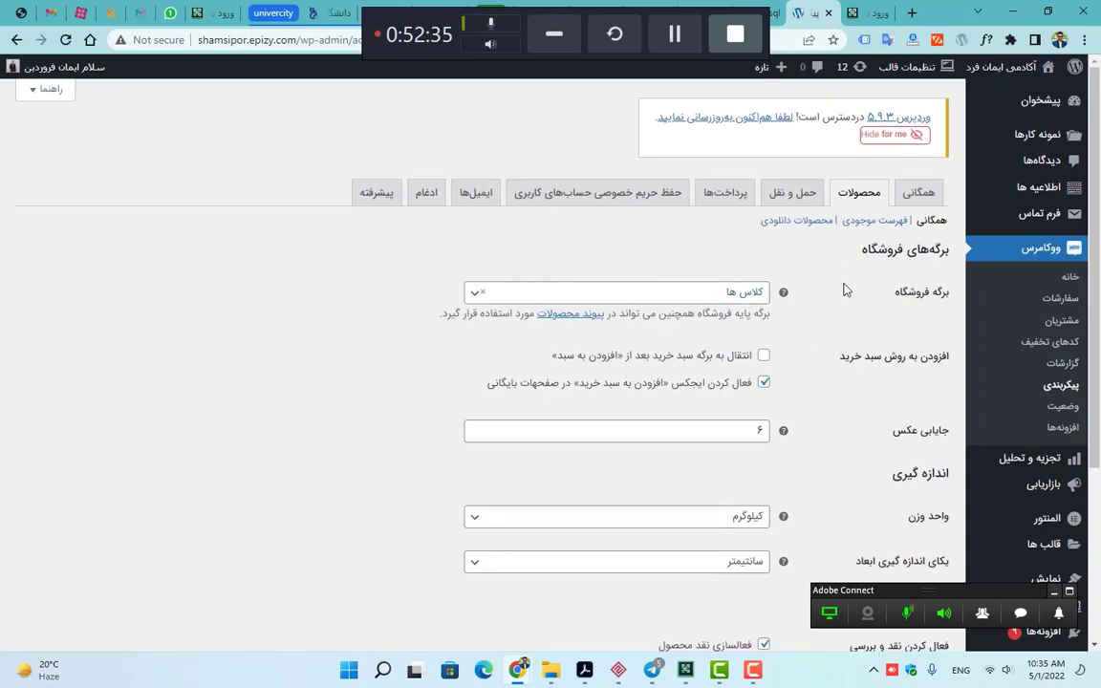
pyautogui.moveTo(843, 287); pyautogui.dragTo(972, 291)
pyautogui.moveTo(894, 293); pyautogui.dragTo(917, 294)
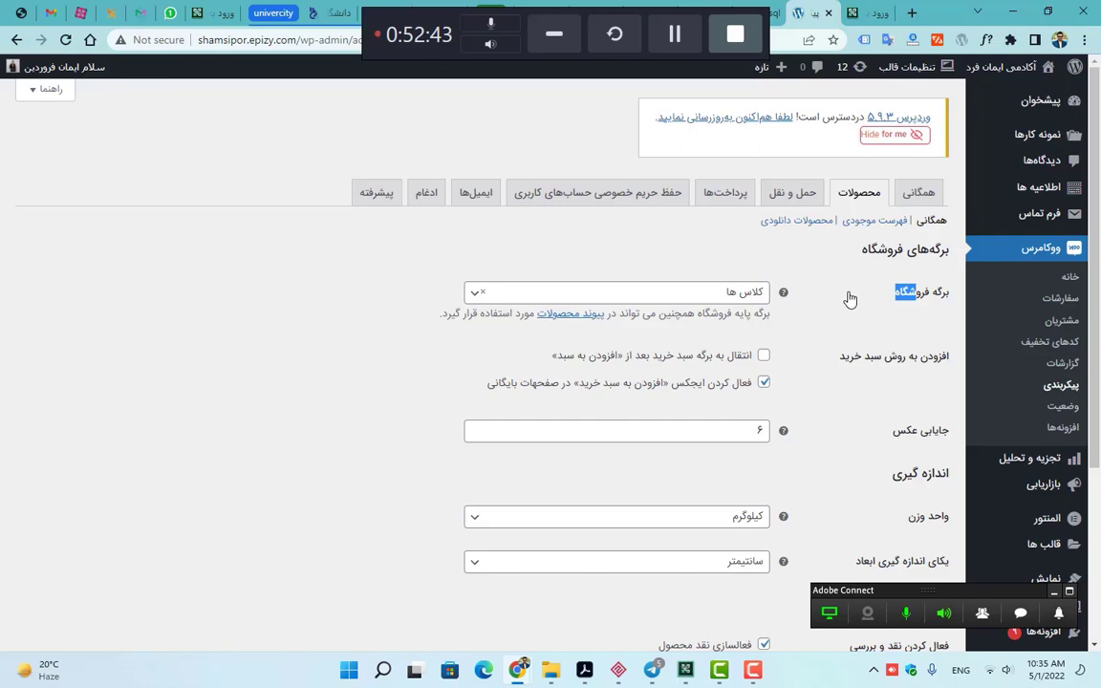
pyautogui.scroll(-1, 850, 299)
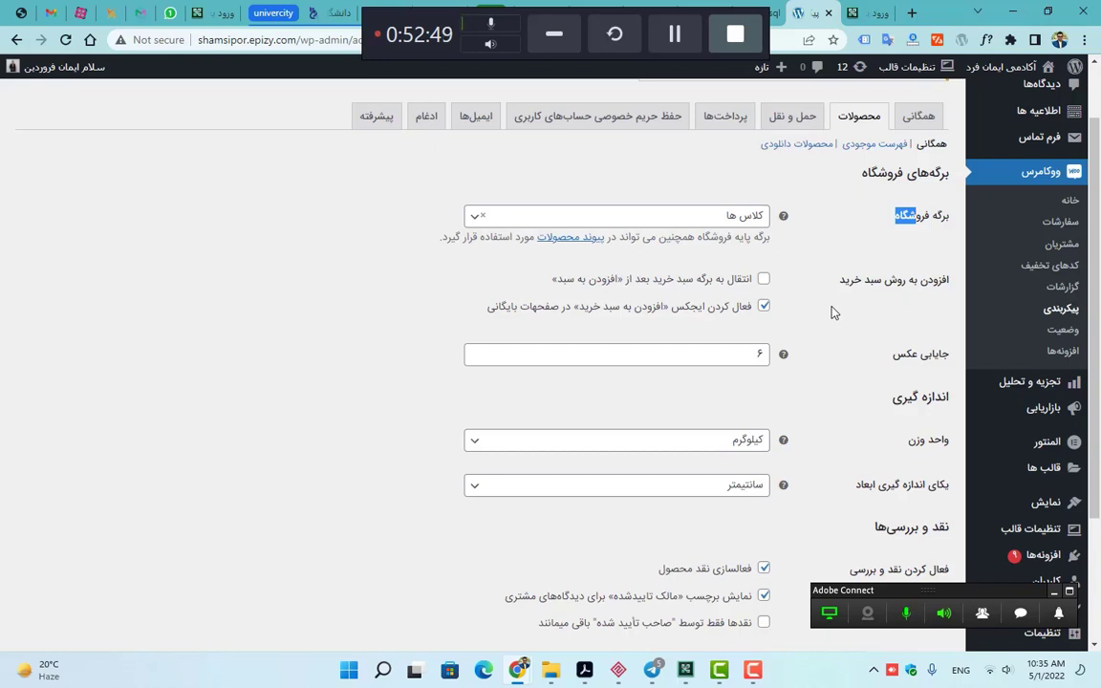
pyautogui.scroll(-3, 831, 312)
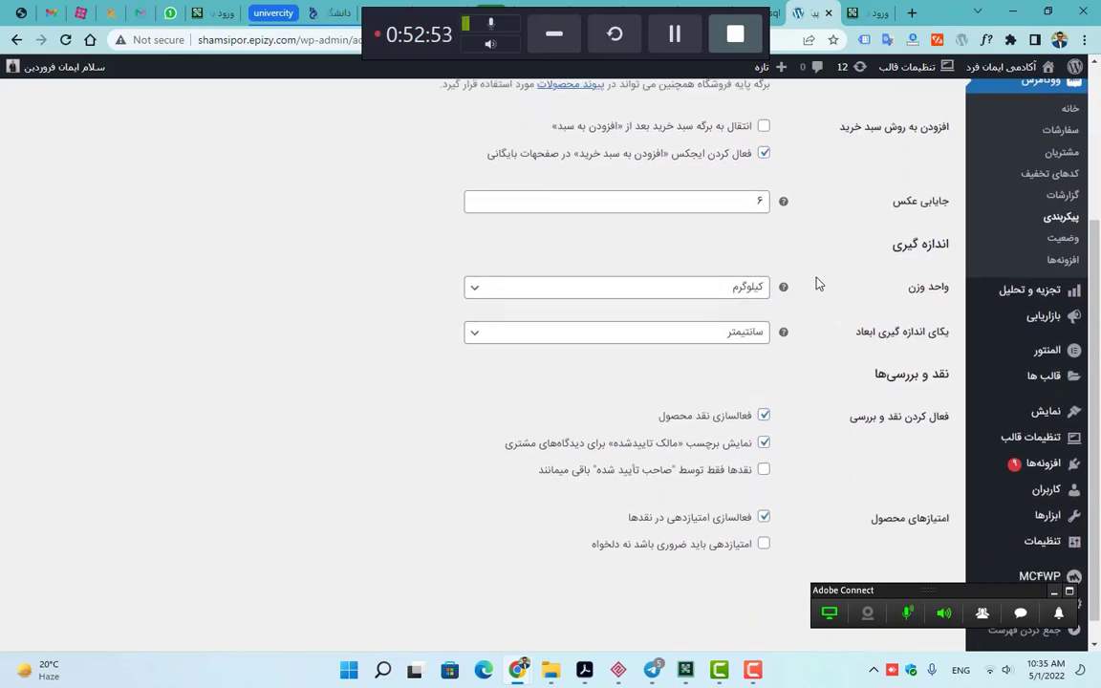
# - Try metres (متر) as the product dimensions unit and look through the available weight units
pyautogui.click(704, 331)
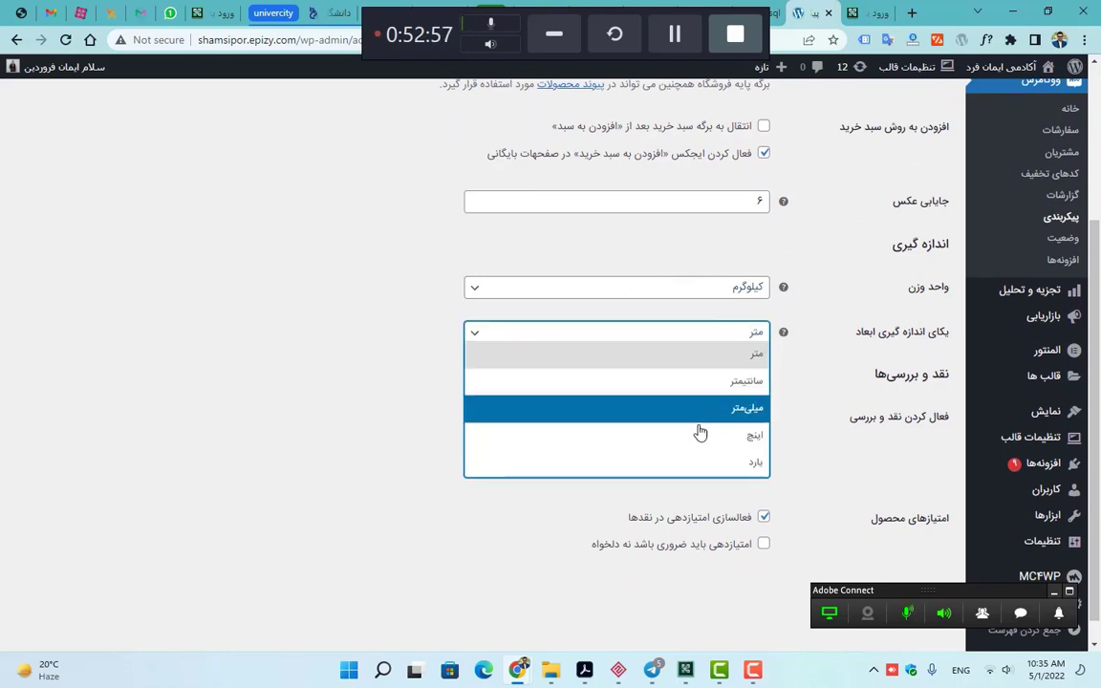
pyautogui.click(689, 292)
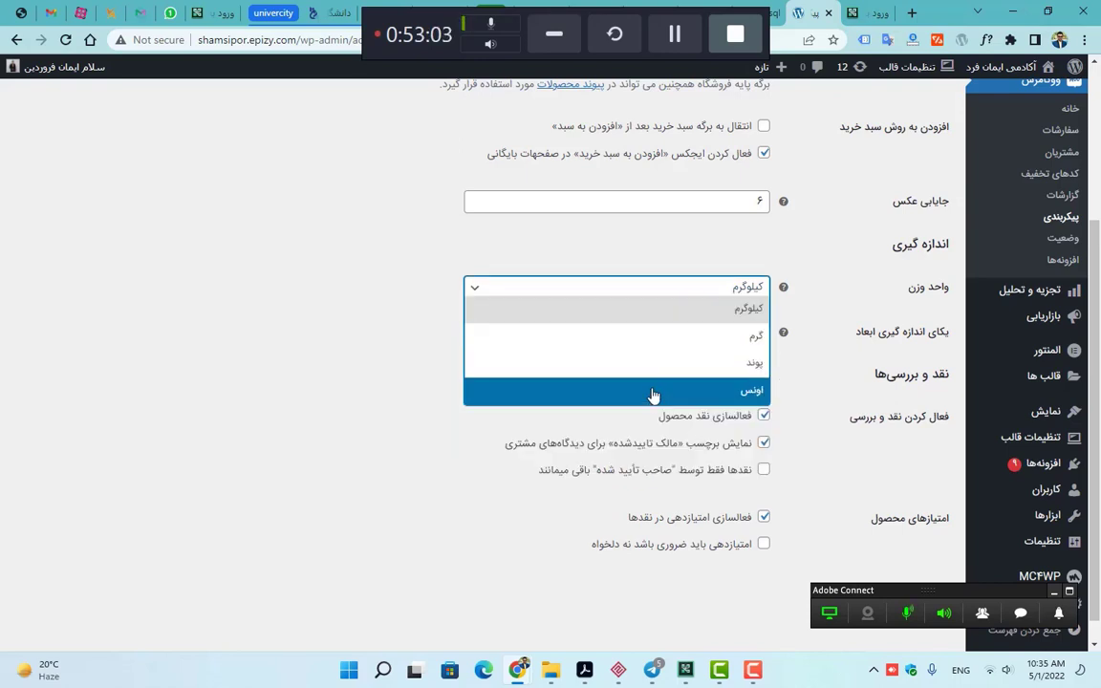
pyautogui.click(484, 414)
pyautogui.scroll(-1, 573, 382)
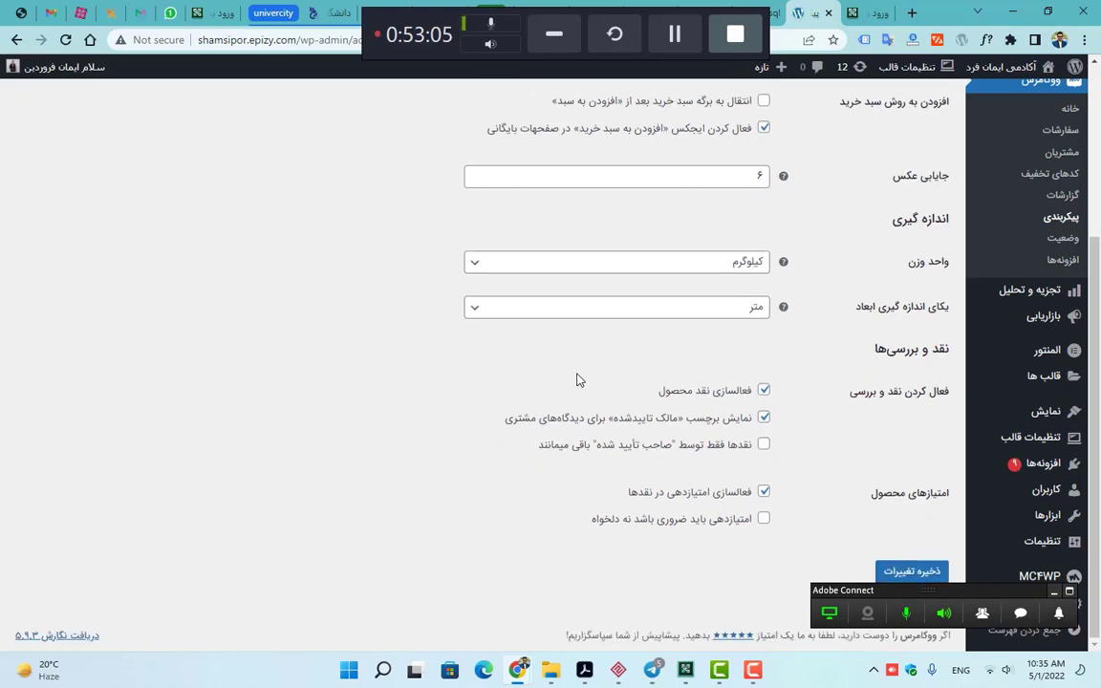
# - Leave the general product settings without saving and open the inventory settings
pyautogui.scroll(4, 580, 378)
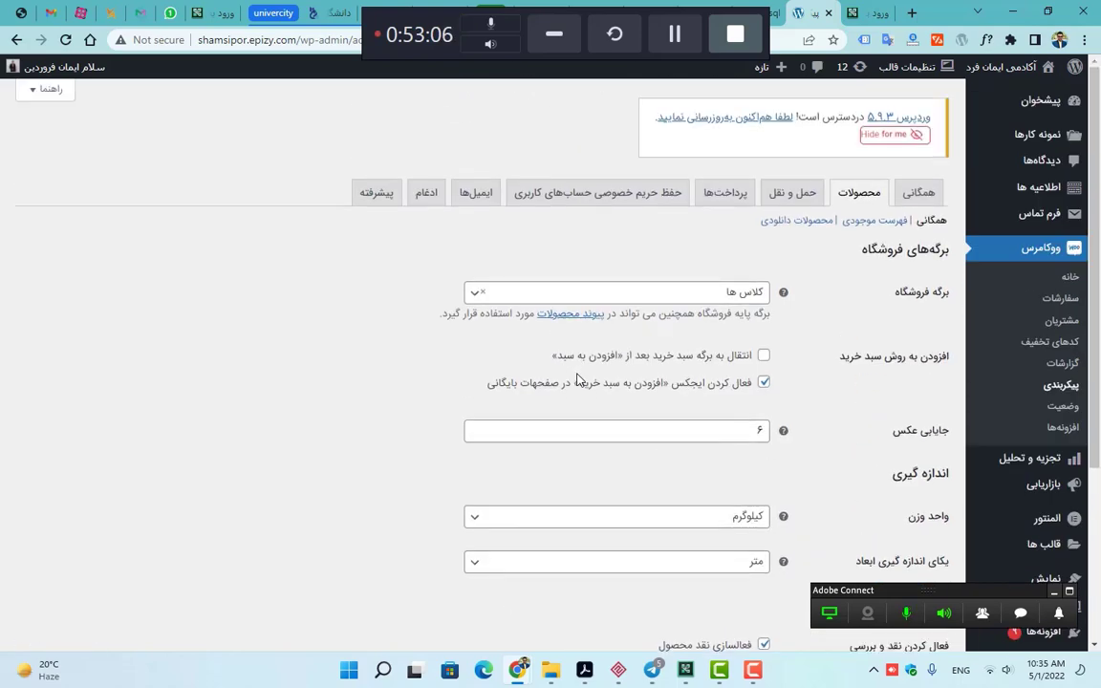
pyautogui.click(794, 194)
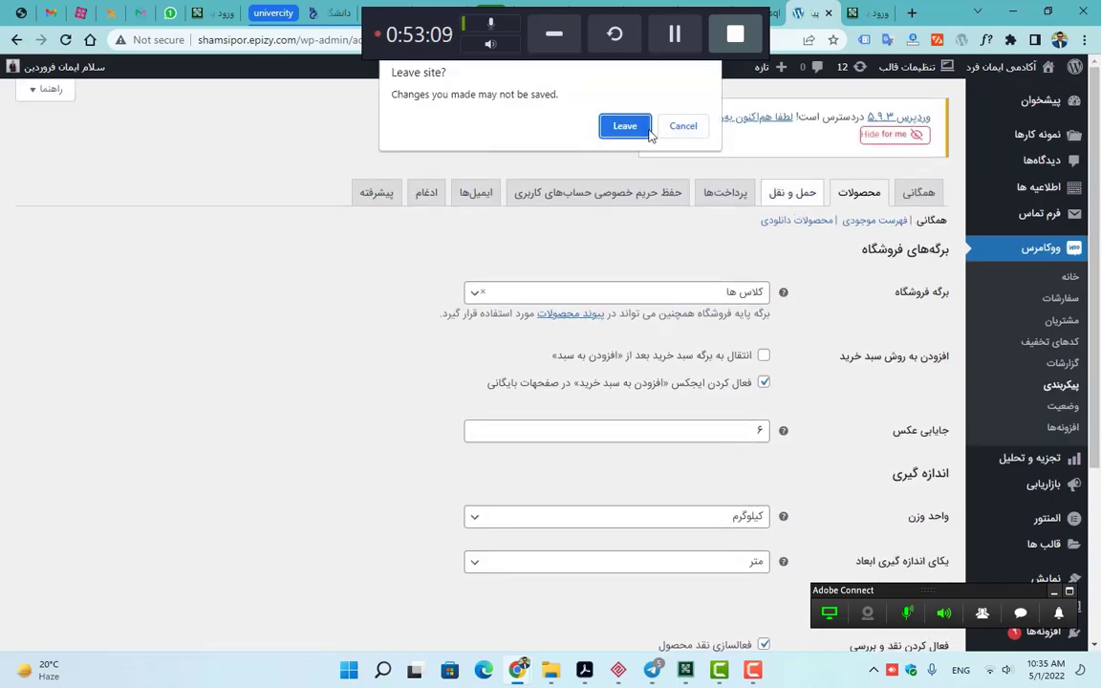
pyautogui.click(684, 128)
pyautogui.click(873, 223)
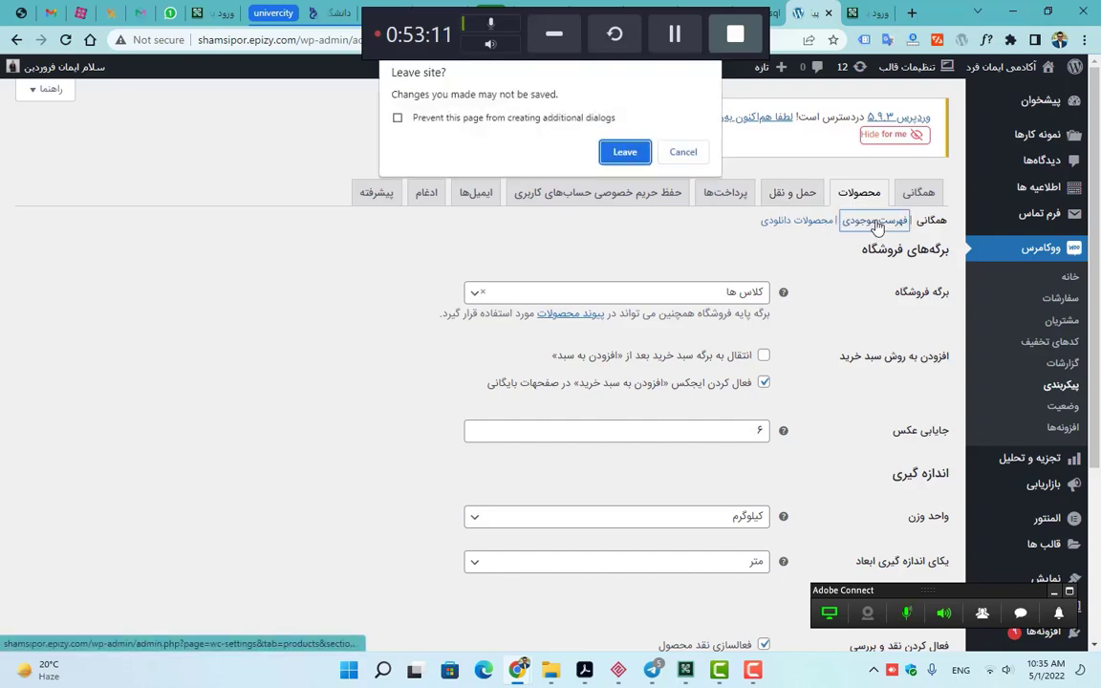
pyautogui.click(624, 153)
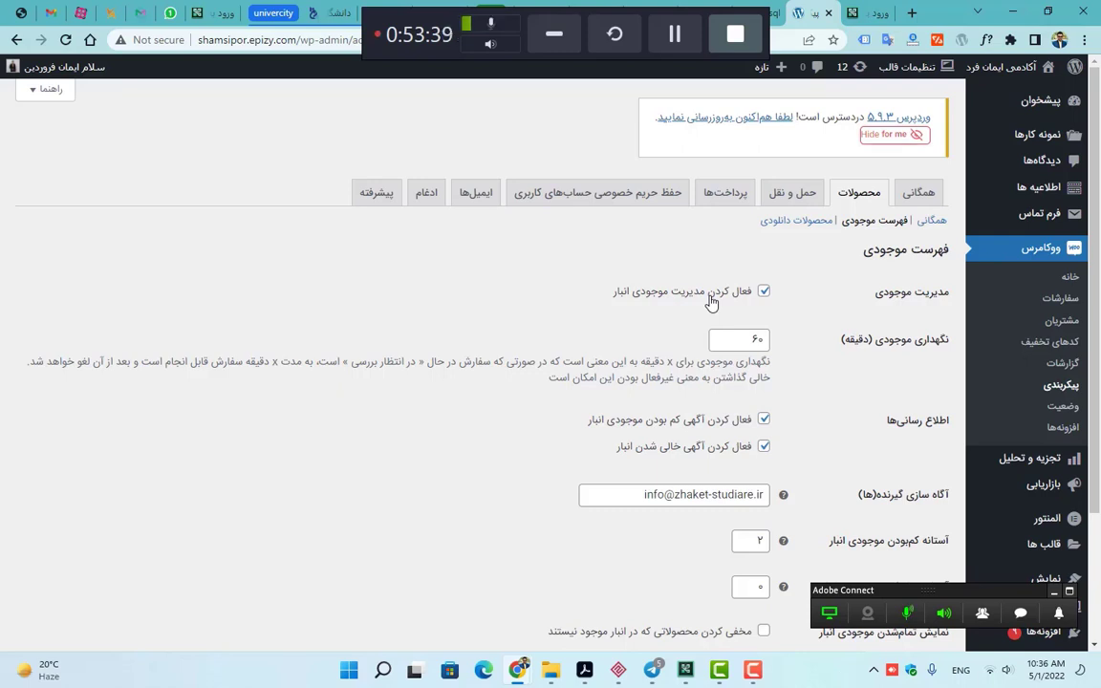
# - Examine the inventory settings, including stock notifications, their recipient and the low stock threshold
pyautogui.scroll(-3, 583, 516)
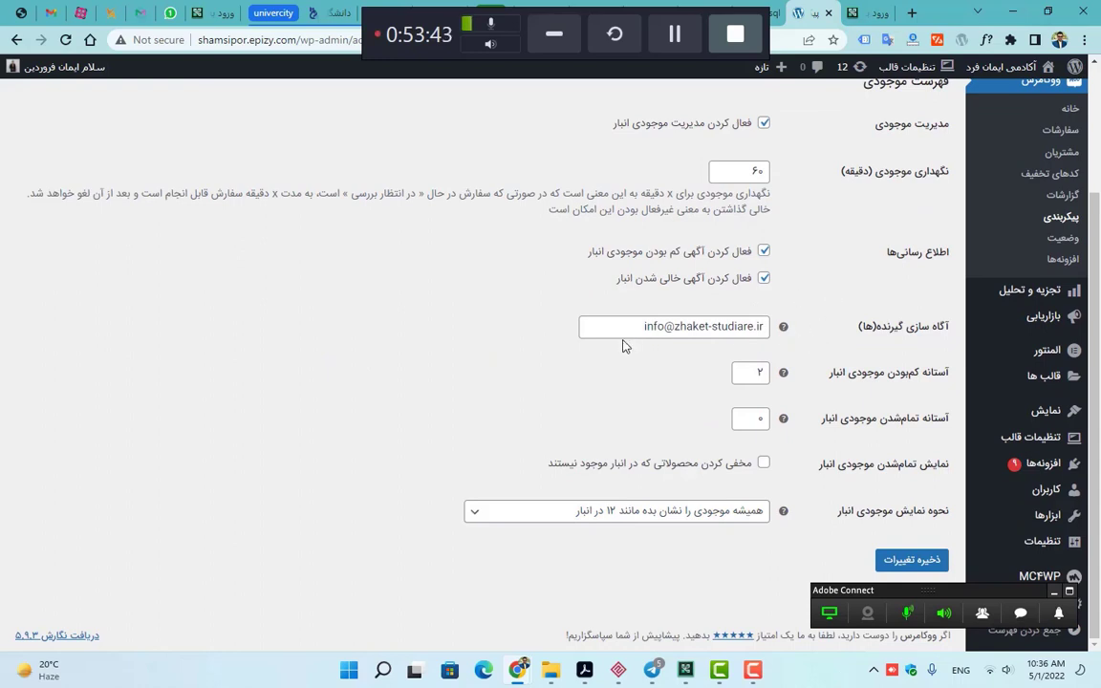
pyautogui.moveTo(580, 327); pyautogui.dragTo(643, 333)
pyautogui.click(742, 371)
pyautogui.click(743, 378)
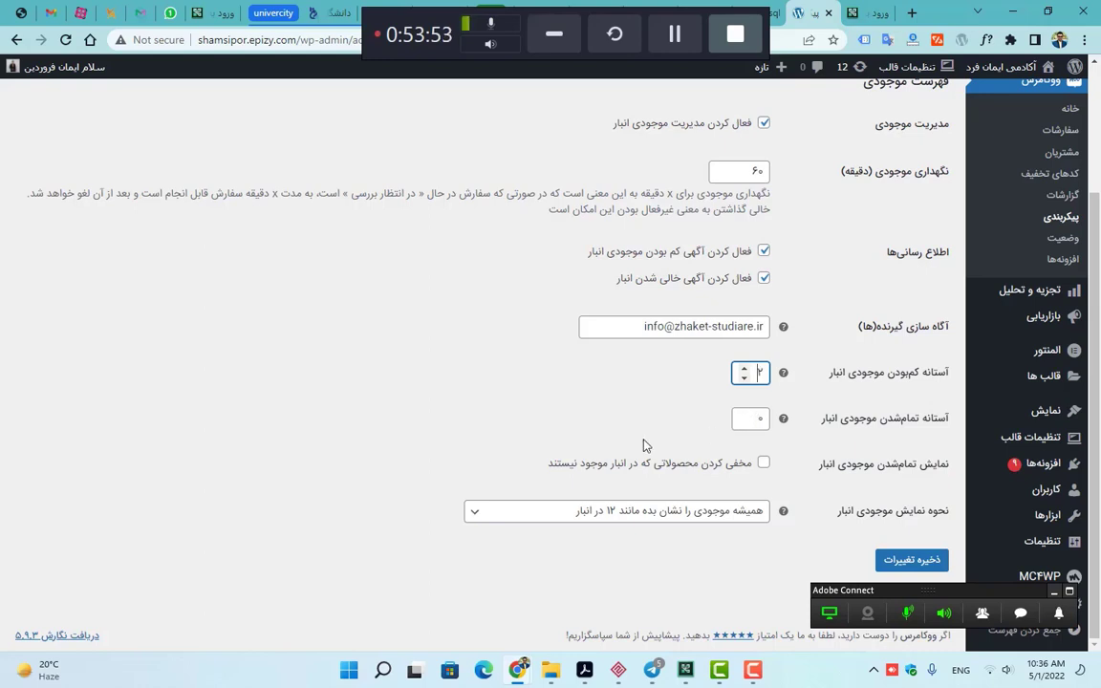
# - Leave the inventory settings without saving and review the downloadable products settings
pyautogui.scroll(3, 645, 434)
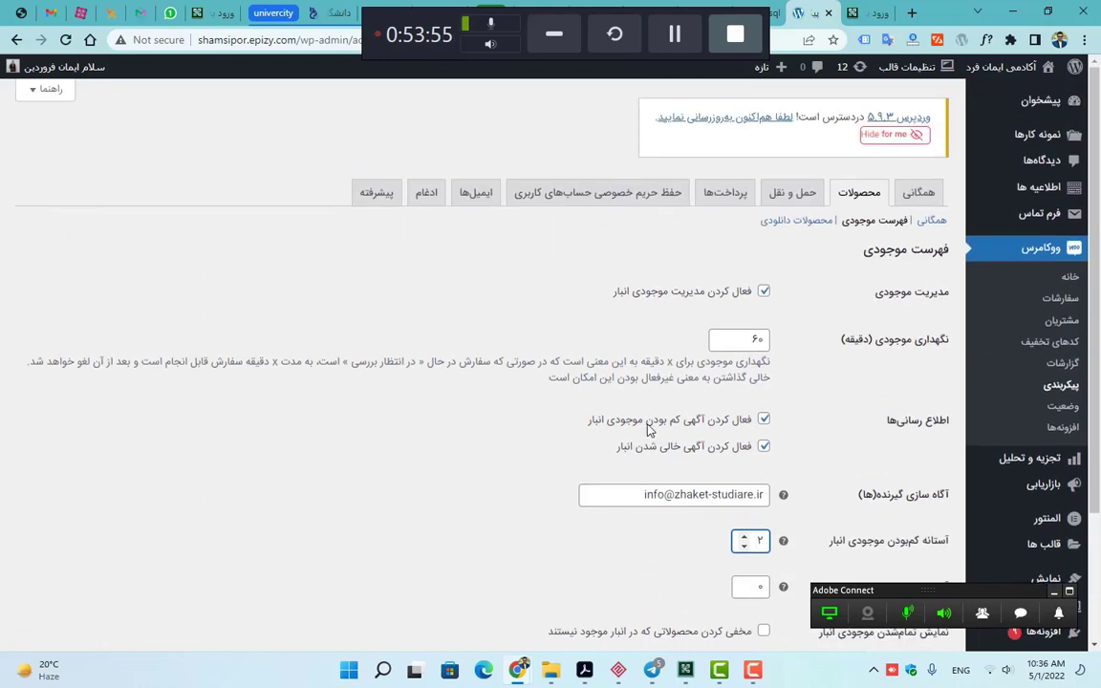
pyautogui.click(815, 227)
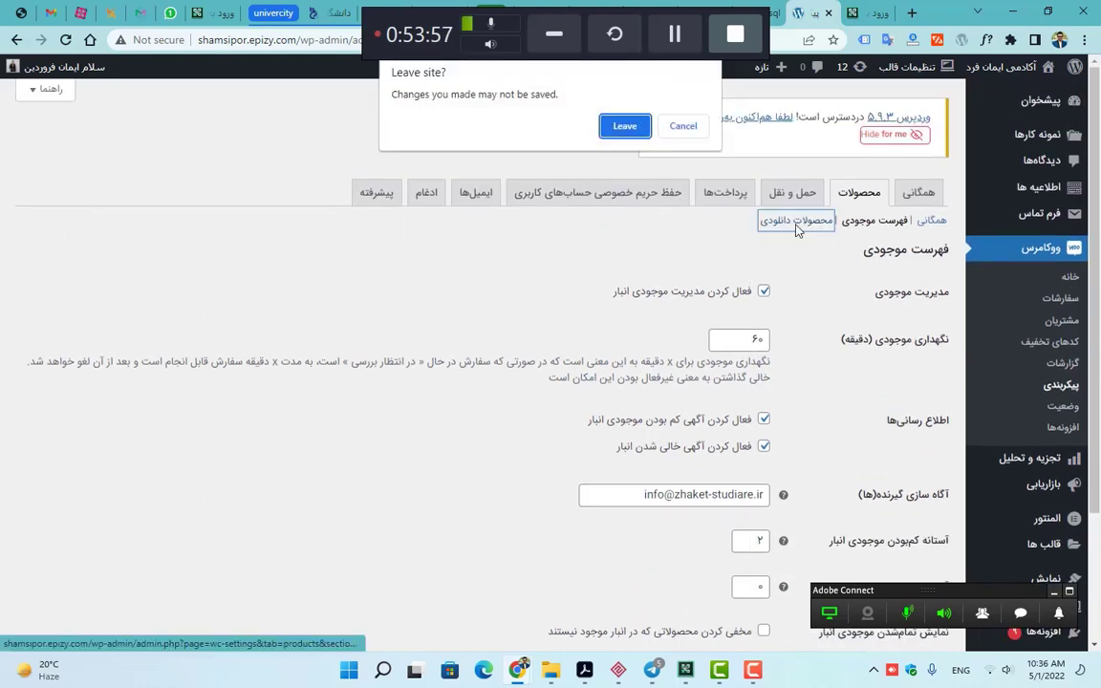
pyautogui.click(623, 127)
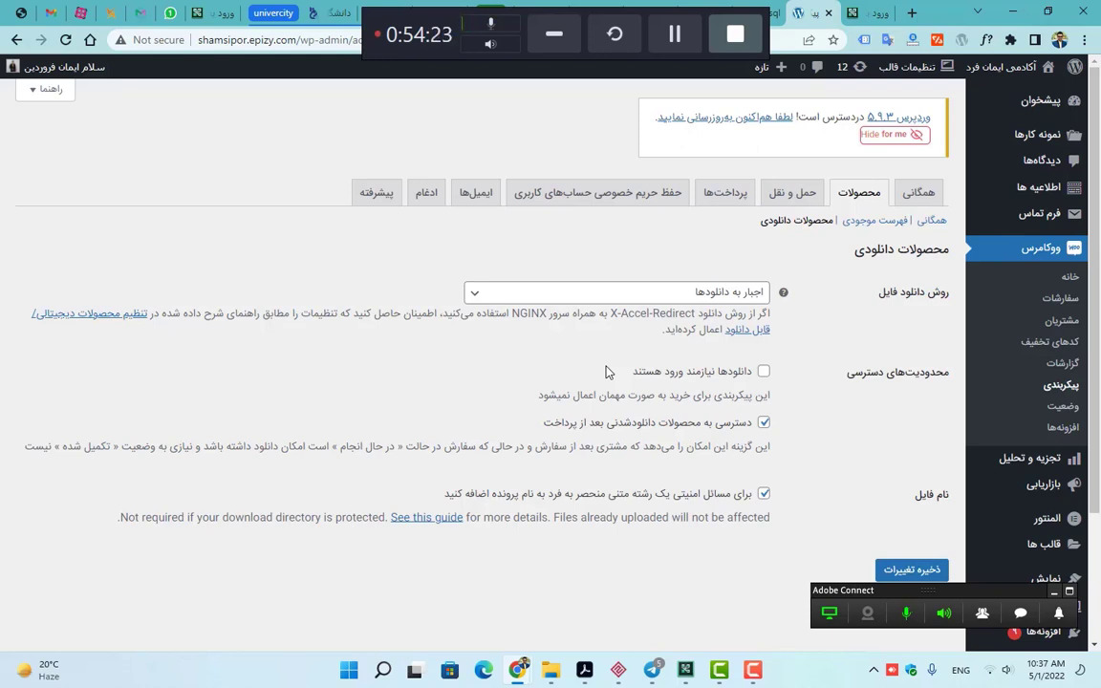
# - Open the shipping zones settings and check the class chat for student replies while reviewing them
pyautogui.click(795, 191)
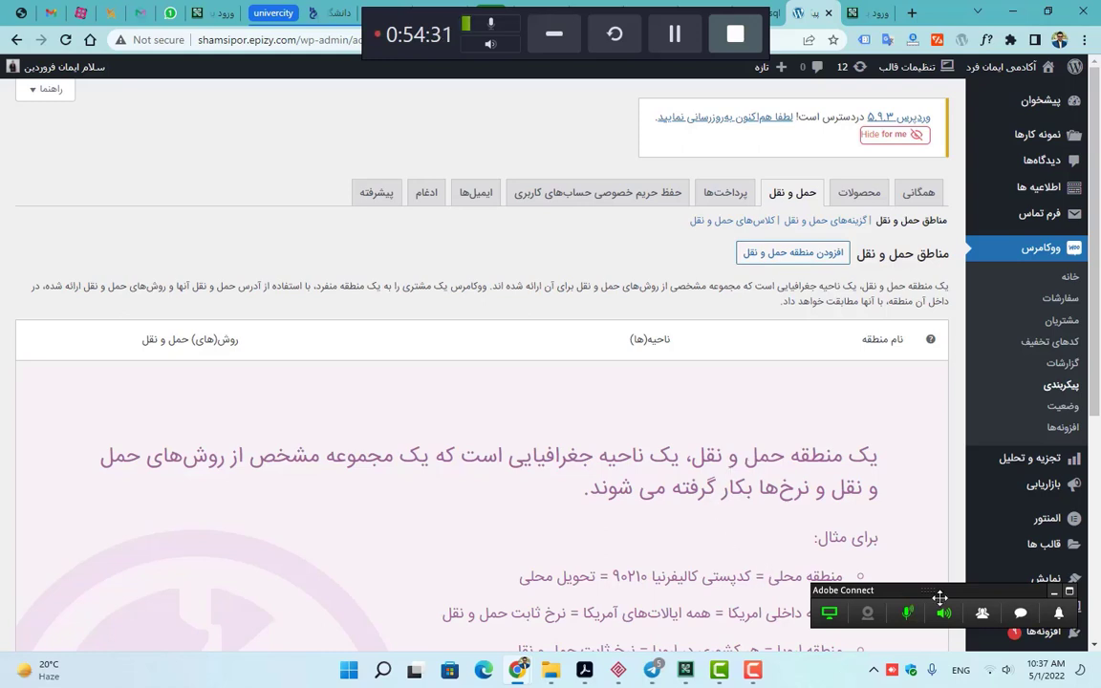
pyautogui.click(1019, 614)
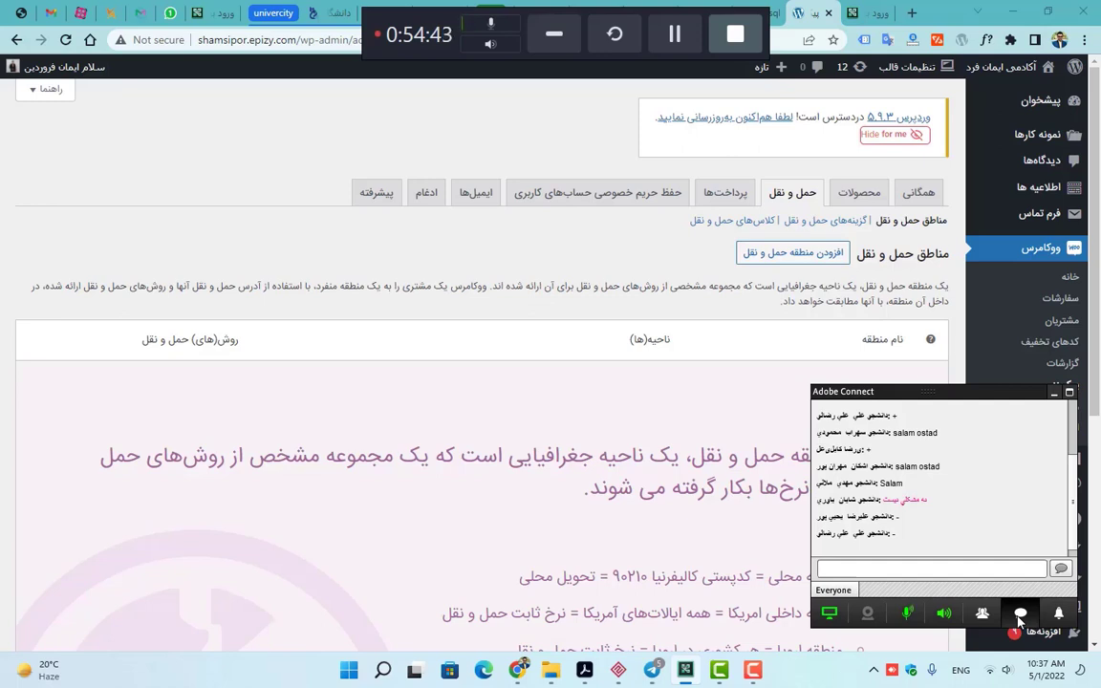
pyautogui.click(1019, 614)
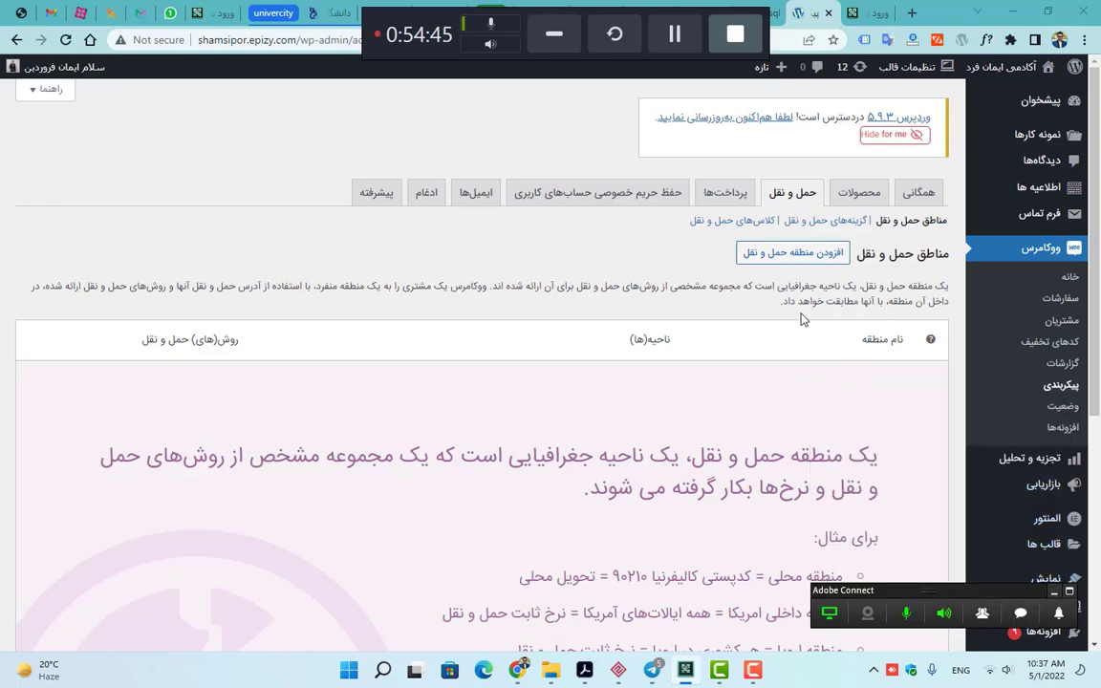
pyautogui.scroll(-1, 770, 375)
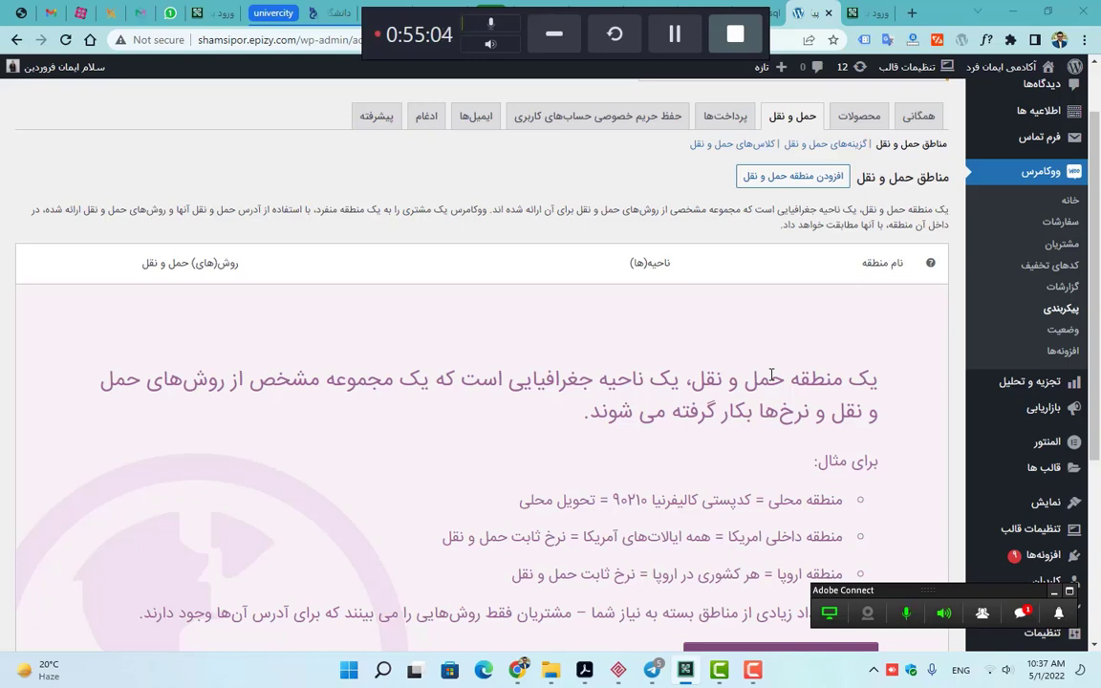
pyautogui.click(1019, 614)
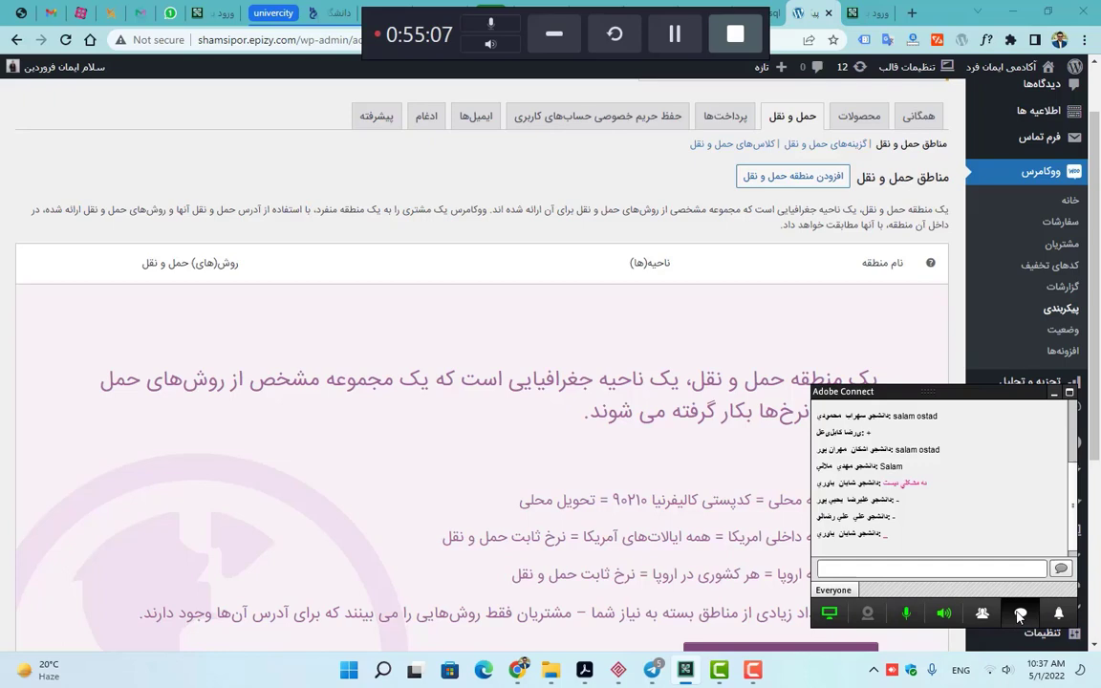
pyautogui.click(1019, 614)
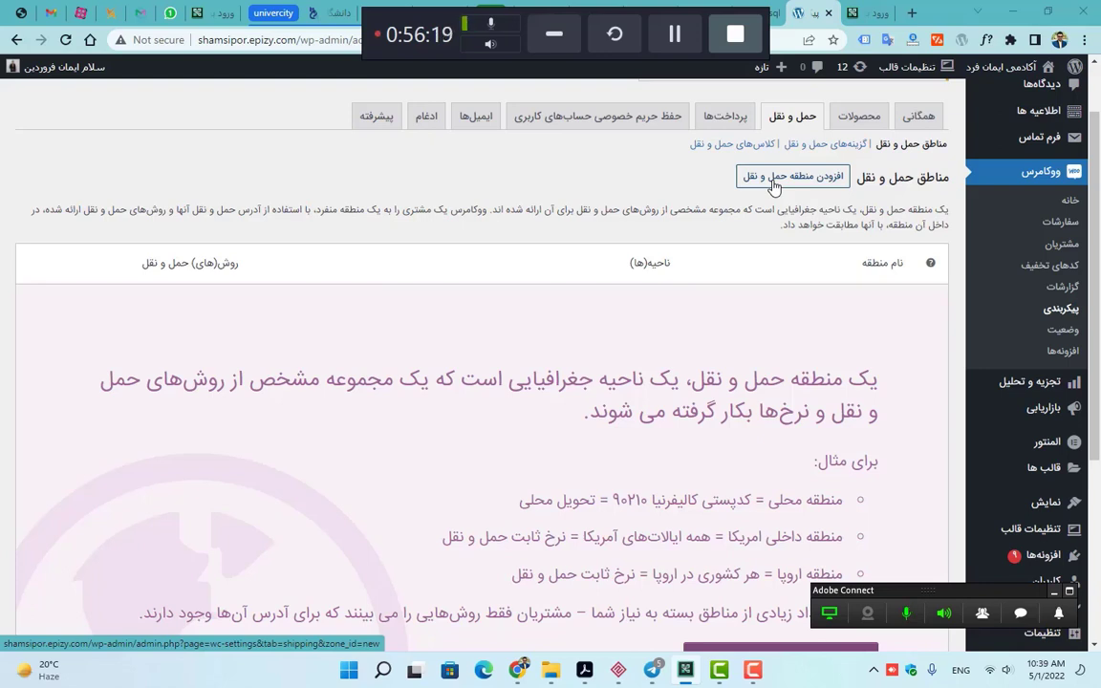
# - View the settings pages for shipping options, shipping classes and payment methods
pyautogui.click(809, 153)
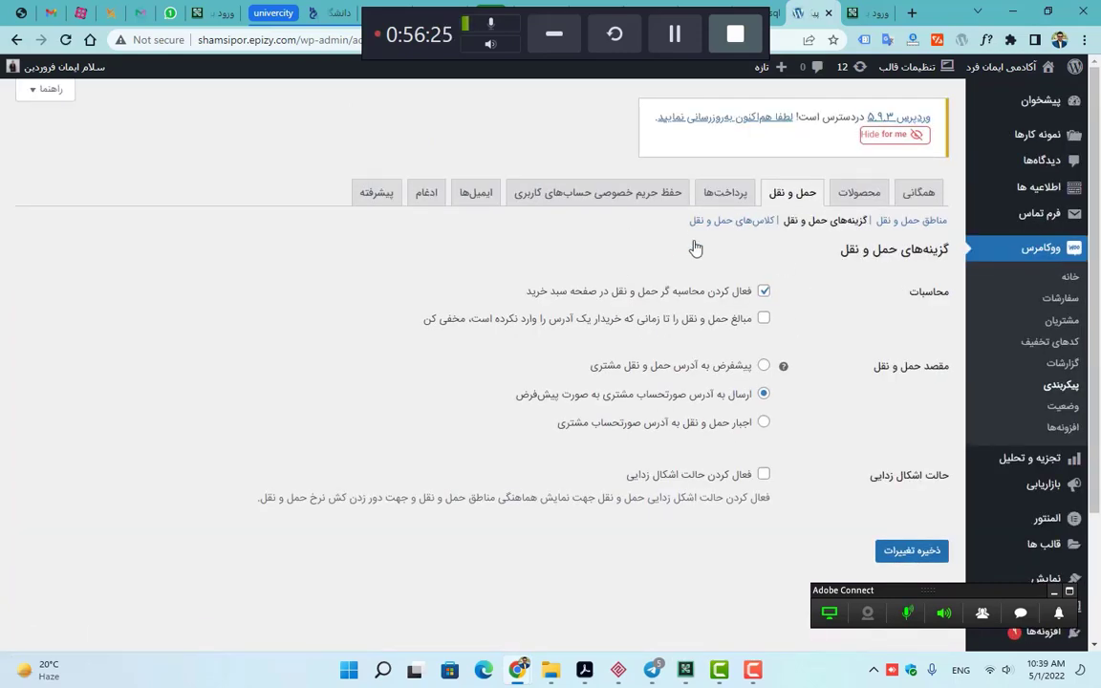
pyautogui.click(720, 221)
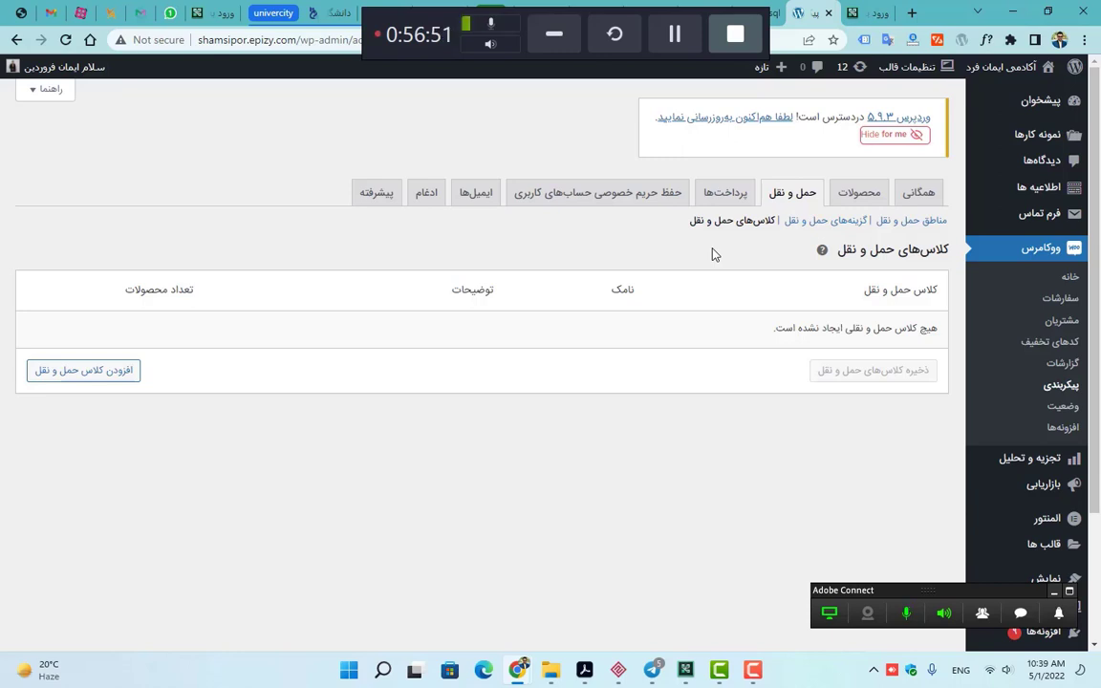
pyautogui.click(716, 191)
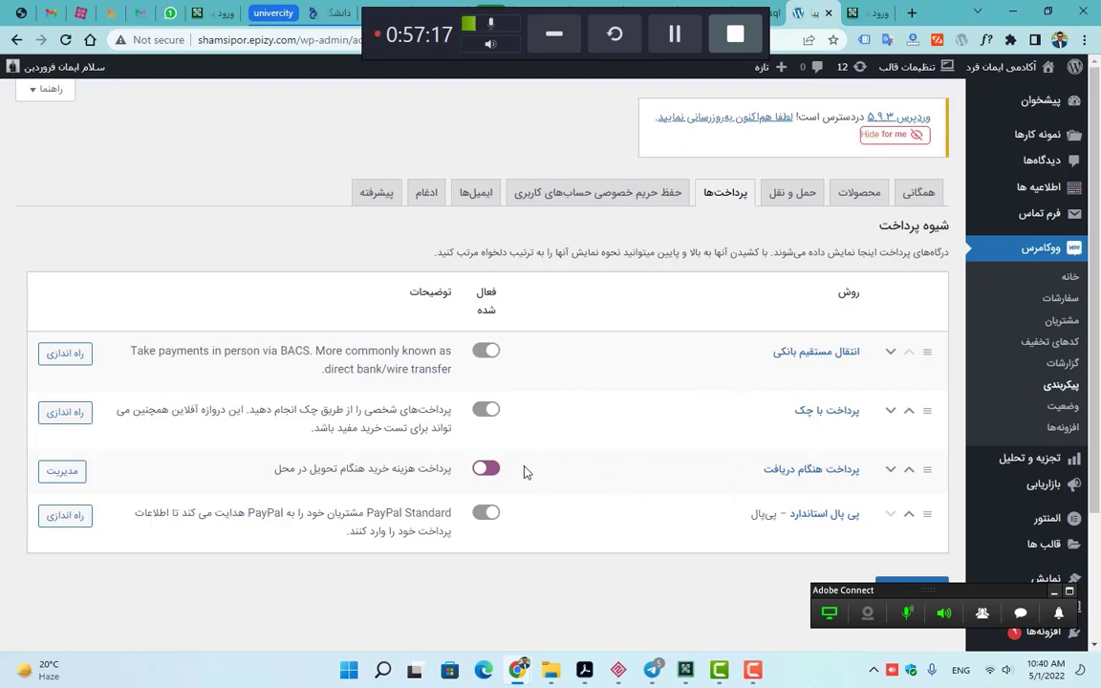
# - Switch the cash on delivery payment method off and back on in the payment methods list
pyautogui.click(488, 472)
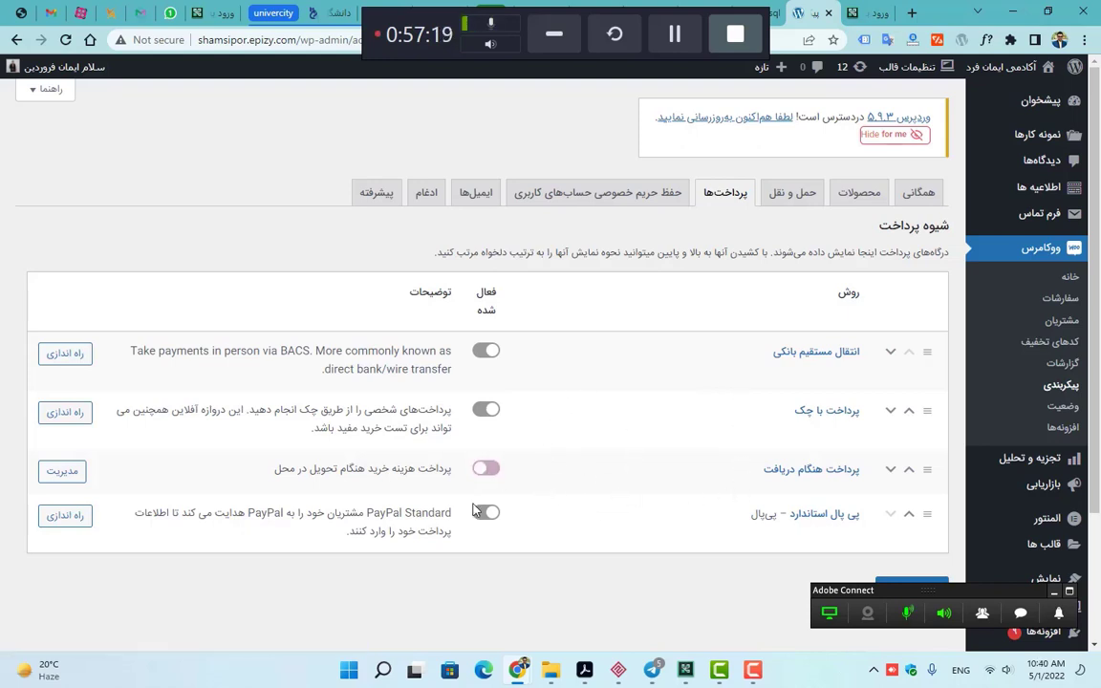
pyautogui.click(489, 476)
pyautogui.click(616, 204)
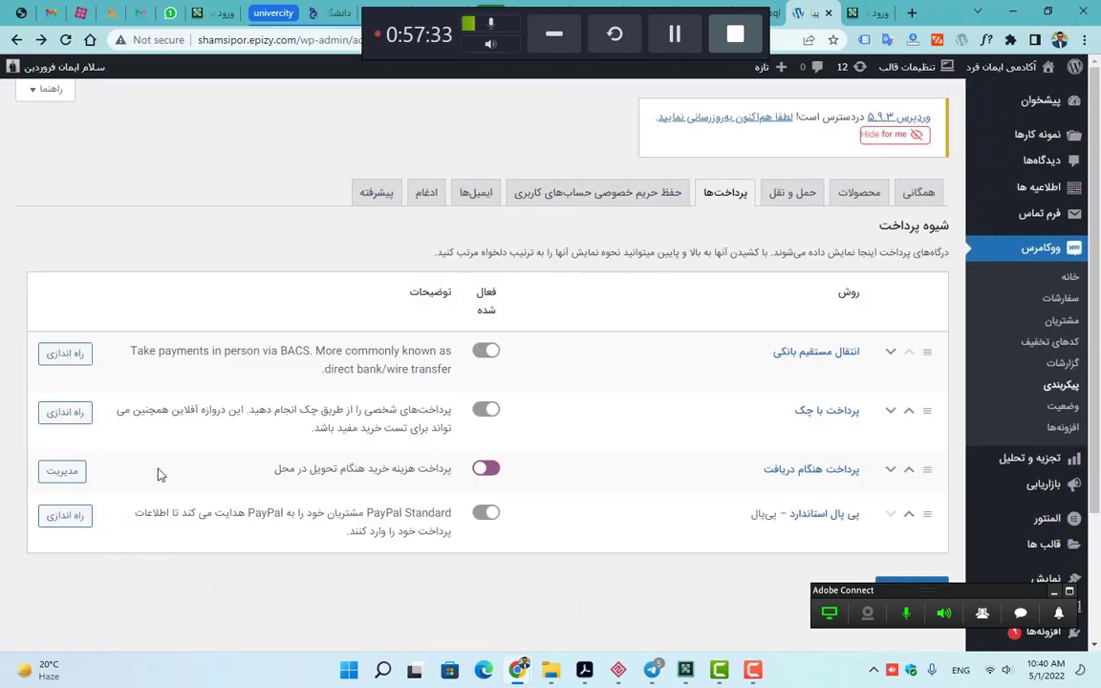
pyautogui.moveTo(911, 466)
pyautogui.mouseDown()
pyautogui.moveTo(918, 303)
pyautogui.moveTo(908, 339)
pyautogui.moveTo(928, 413)
pyautogui.moveTo(902, 449)
pyautogui.moveTo(904, 487)
pyautogui.mouseUp()
# - Open the accounts and privacy settings and review the guest checkout and account creation options
pyautogui.click(629, 208)
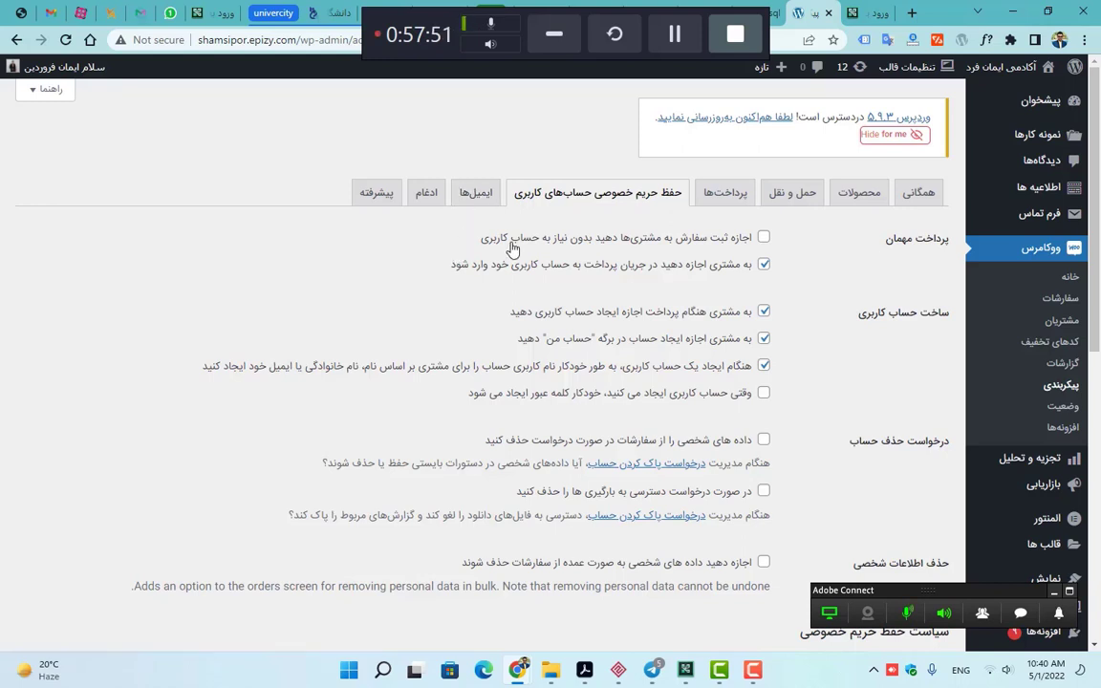
pyautogui.moveTo(591, 247); pyautogui.dragTo(676, 276)
pyautogui.click(492, 278)
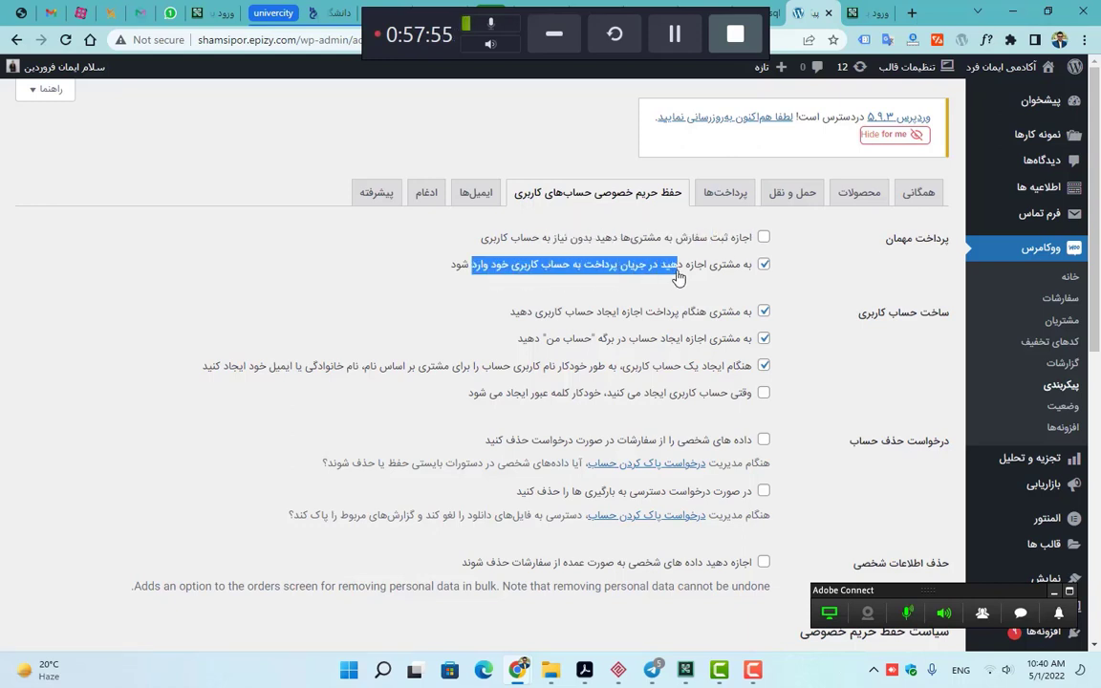
pyautogui.moveTo(519, 314); pyautogui.dragTo(738, 315)
pyautogui.moveTo(531, 344); pyautogui.dragTo(764, 342)
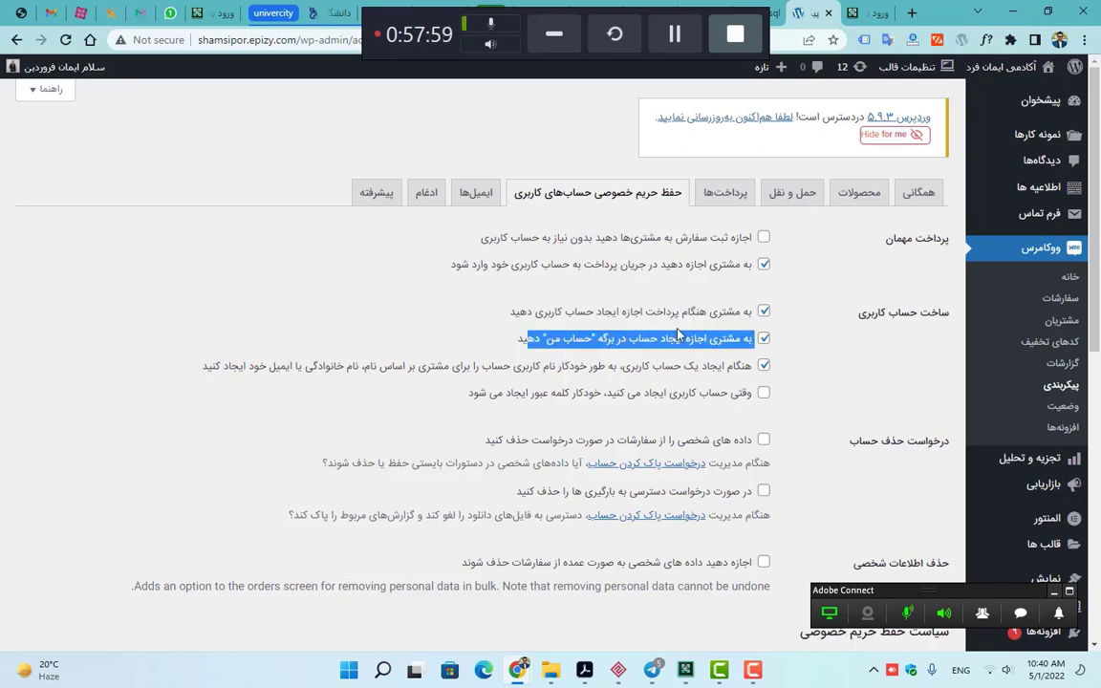
pyautogui.click(814, 361)
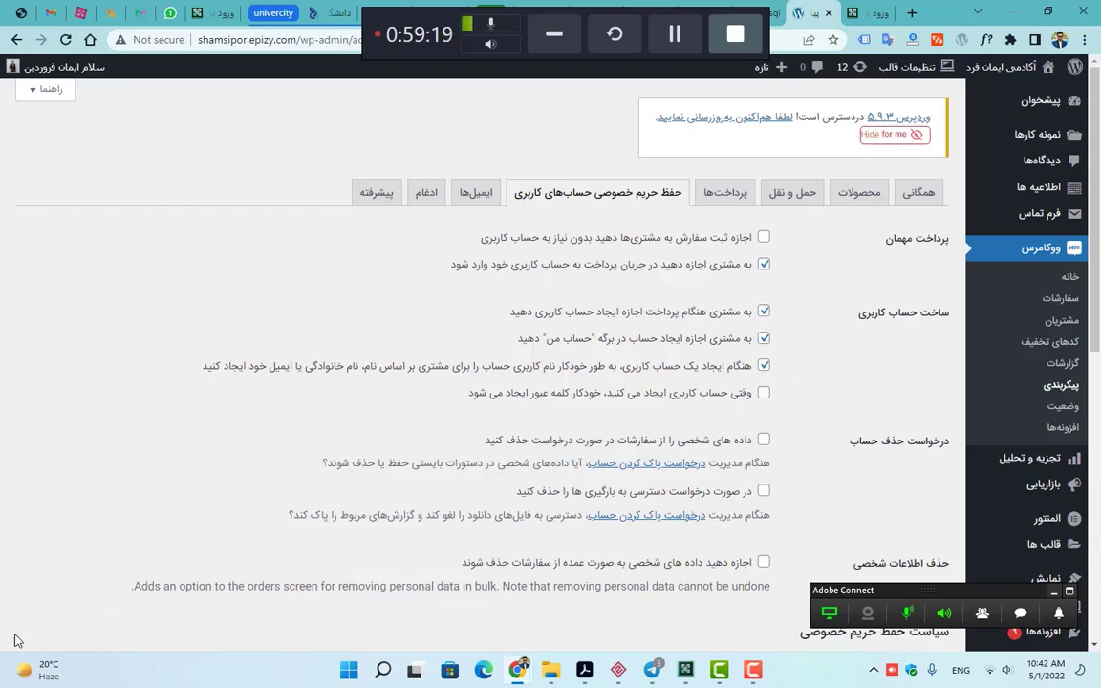
# - Open the new order email from the email notifications and review its fields, email type choices and template path
pyautogui.click(467, 194)
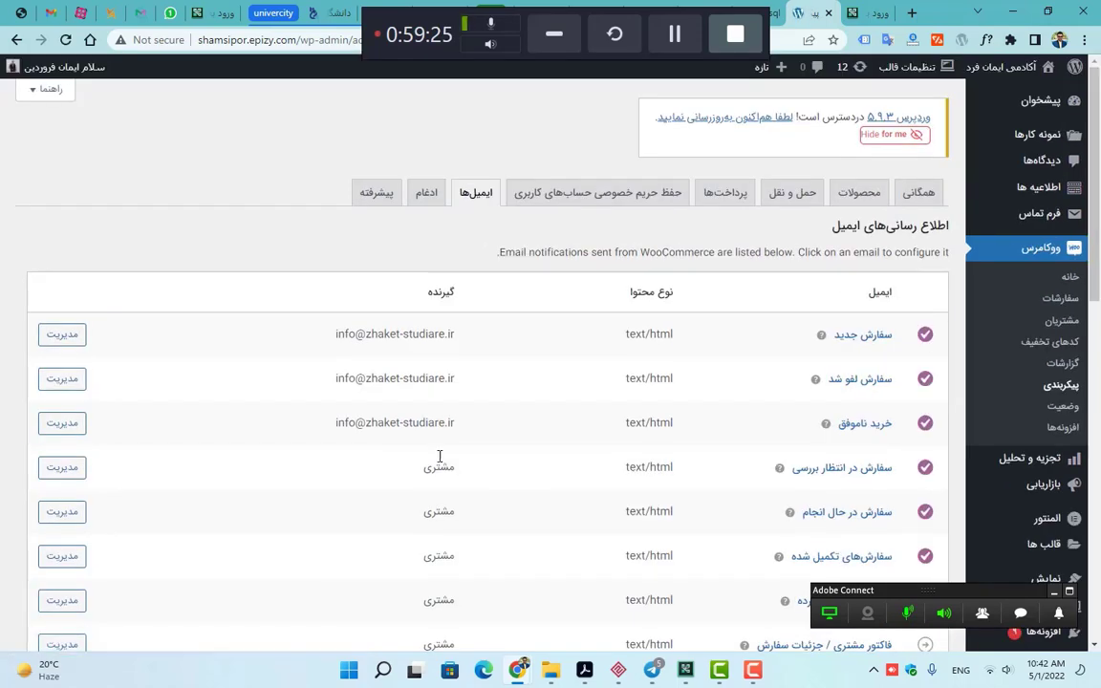
pyautogui.click(62, 338)
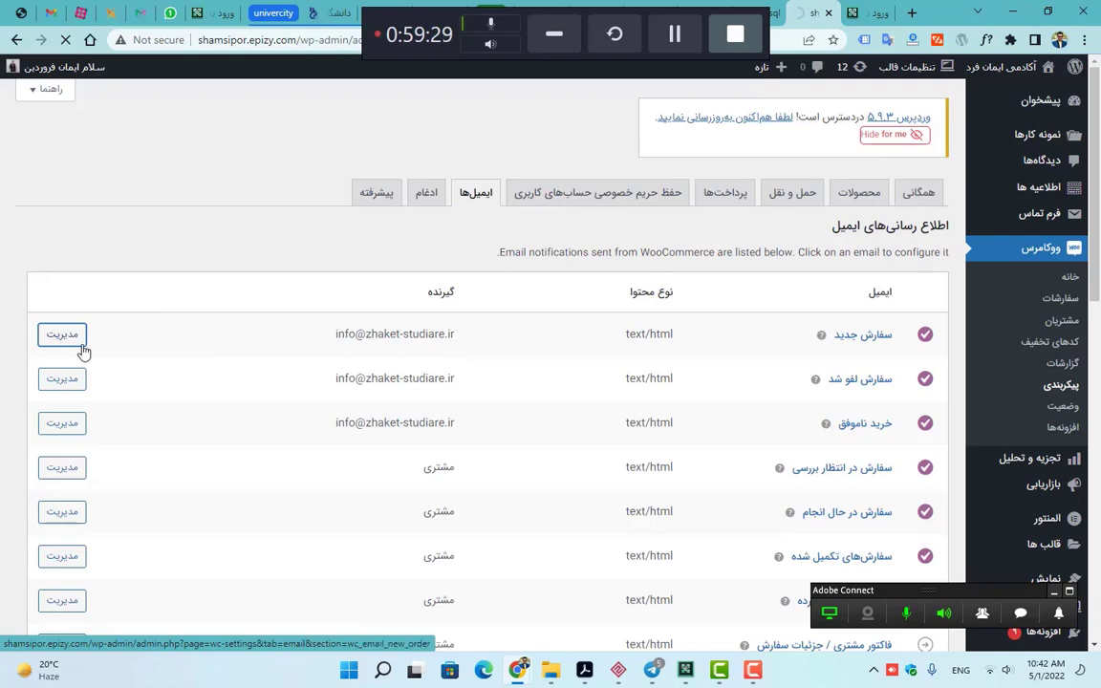
pyautogui.scroll(-2, 543, 386)
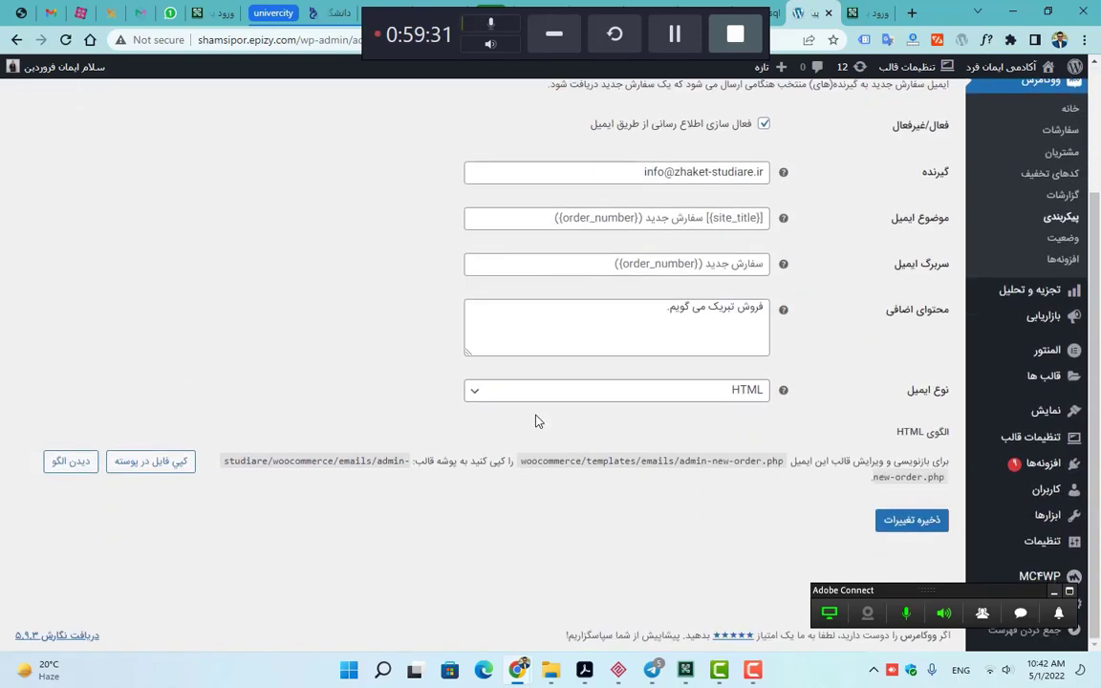
pyautogui.click(683, 399)
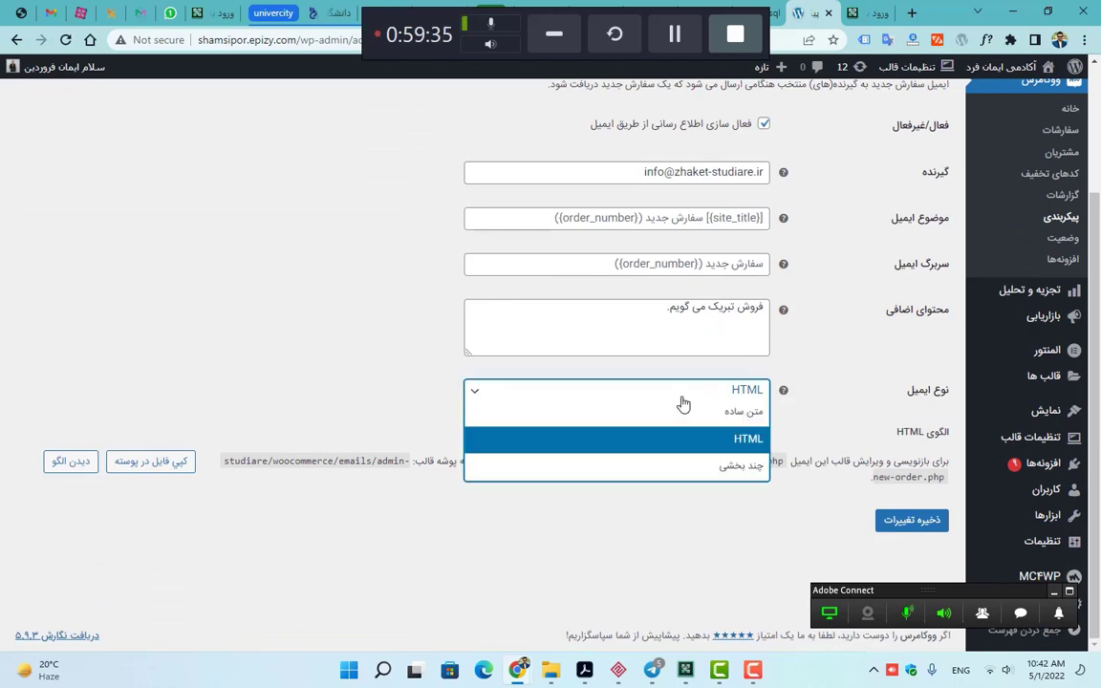
pyautogui.click(683, 402)
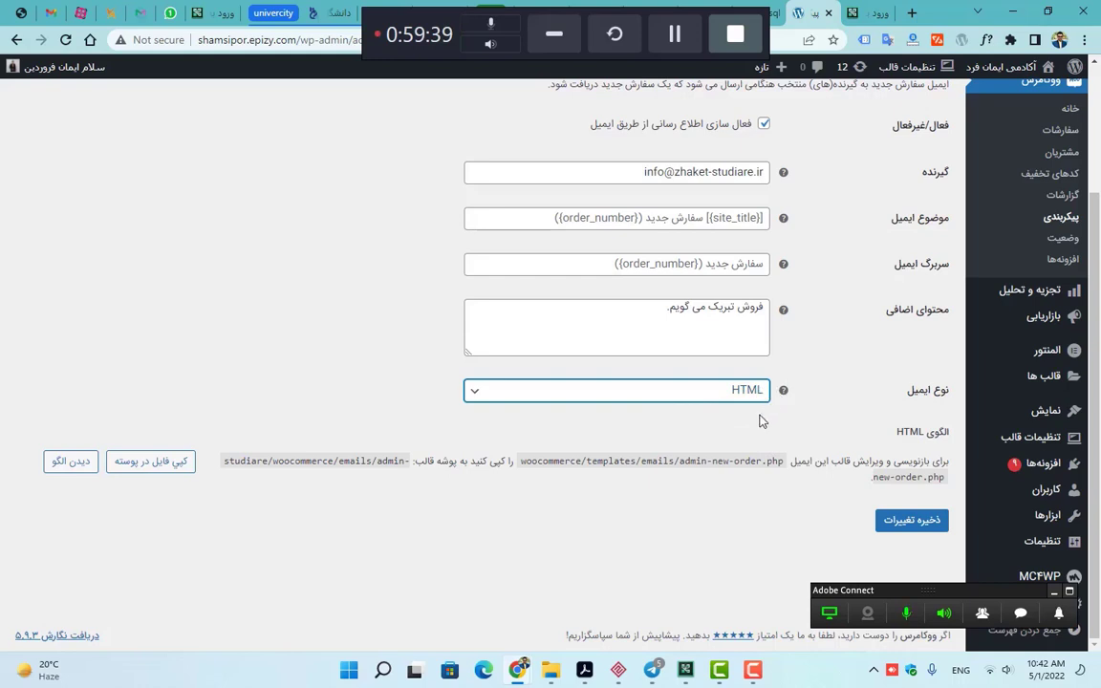
pyautogui.moveTo(579, 461); pyautogui.dragTo(785, 462)
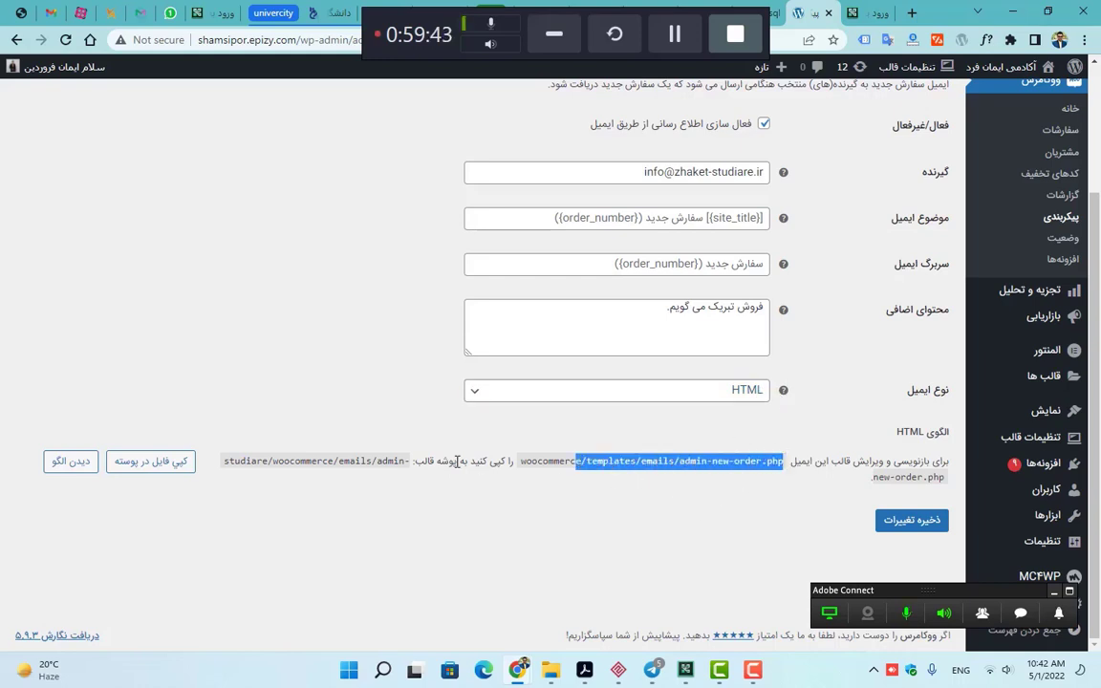
pyautogui.scroll(2, 118, 426)
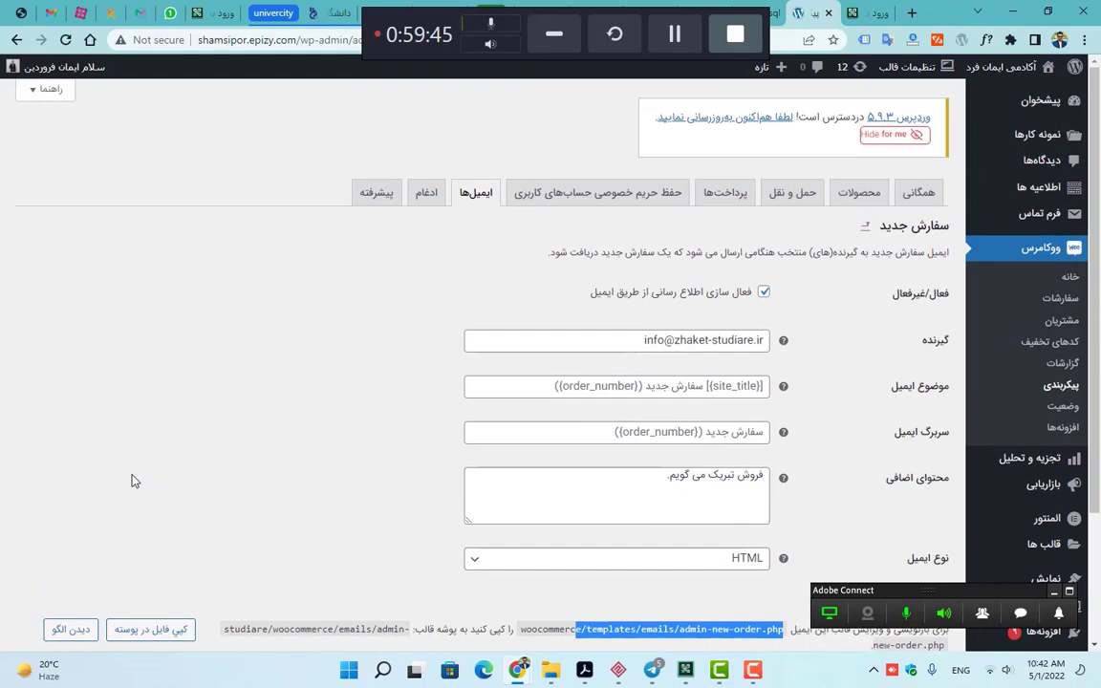
# - View the MaxMind integration settings and the advanced page setup, briefly opening the legacy API section before returning
pyautogui.click(440, 193)
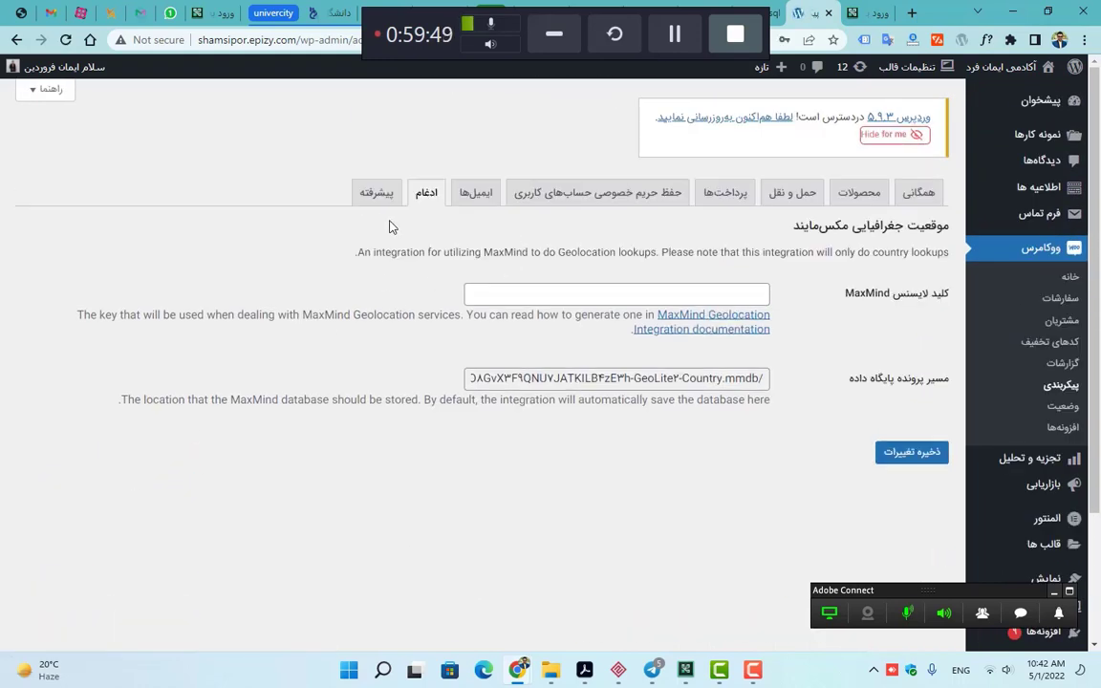
pyautogui.click(375, 194)
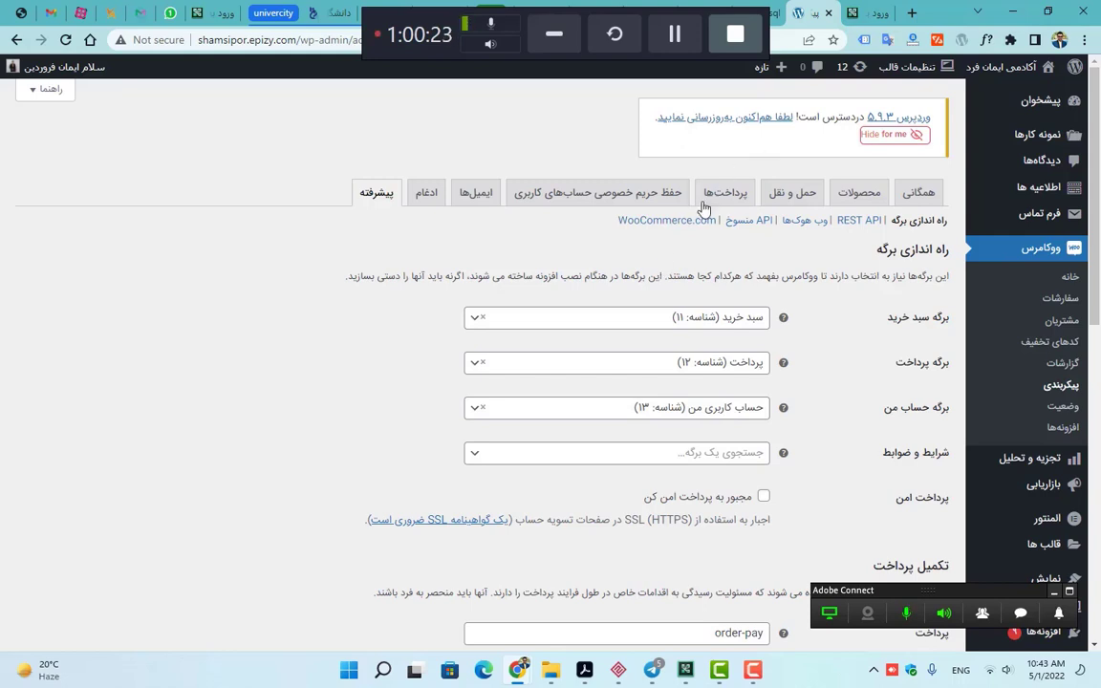
pyautogui.click(767, 225)
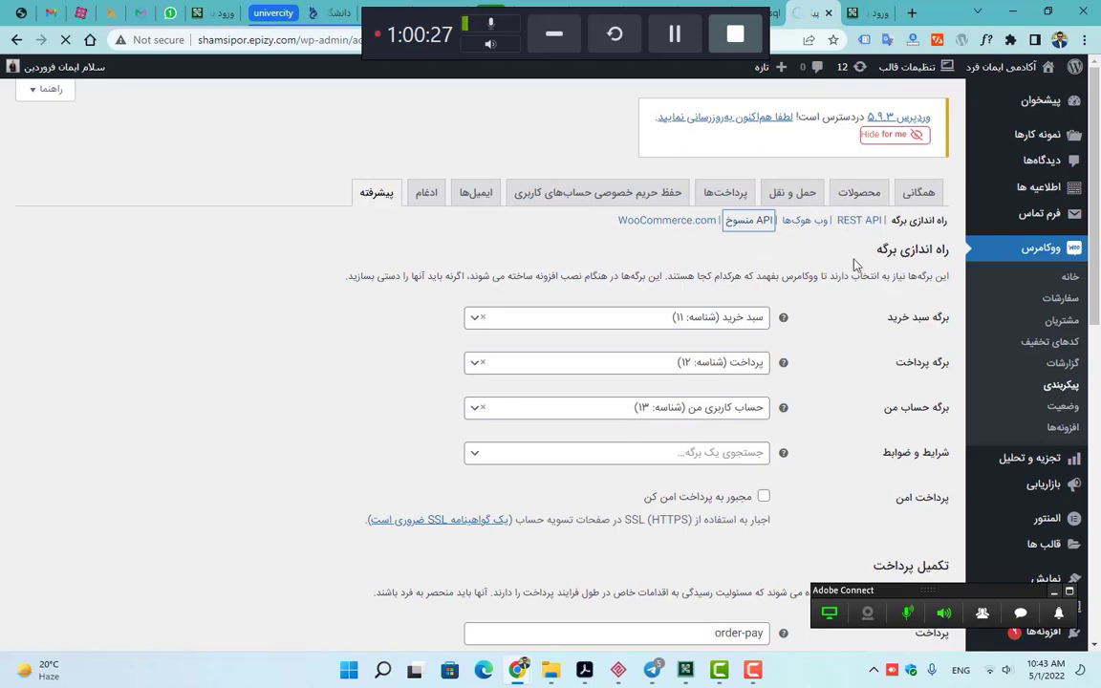
pyautogui.hotkey('alt', 'Left')
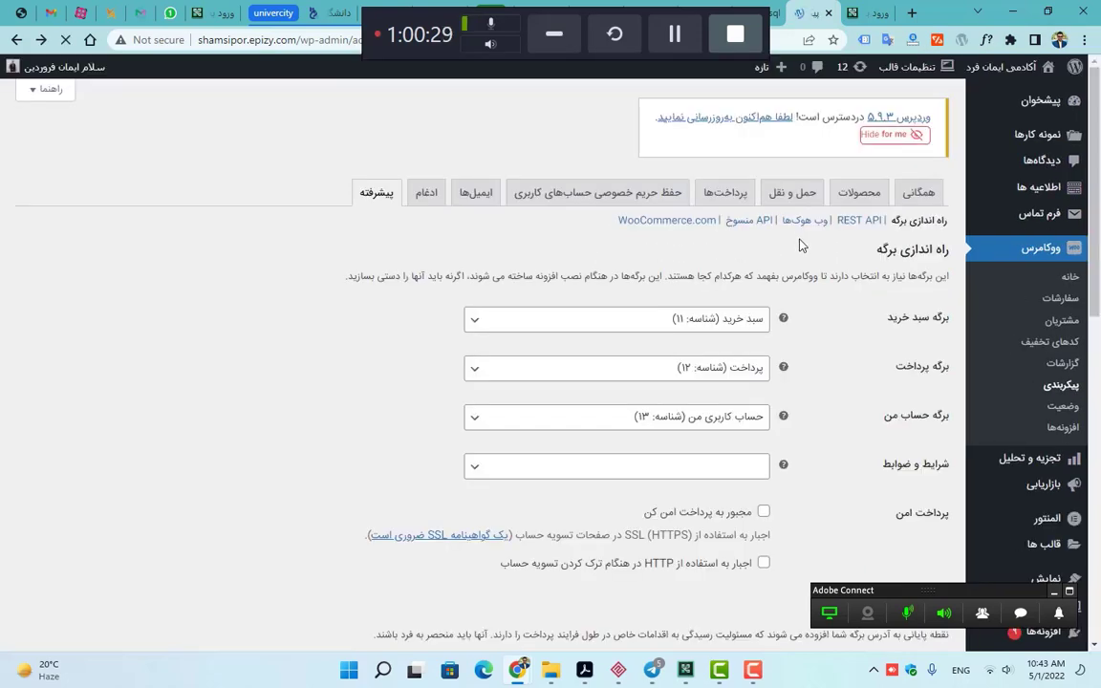
# - Review the advanced page setup settings, including the checkout and account endpoints
pyautogui.scroll(-3, 801, 246)
pyautogui.scroll(-5, 801, 245)
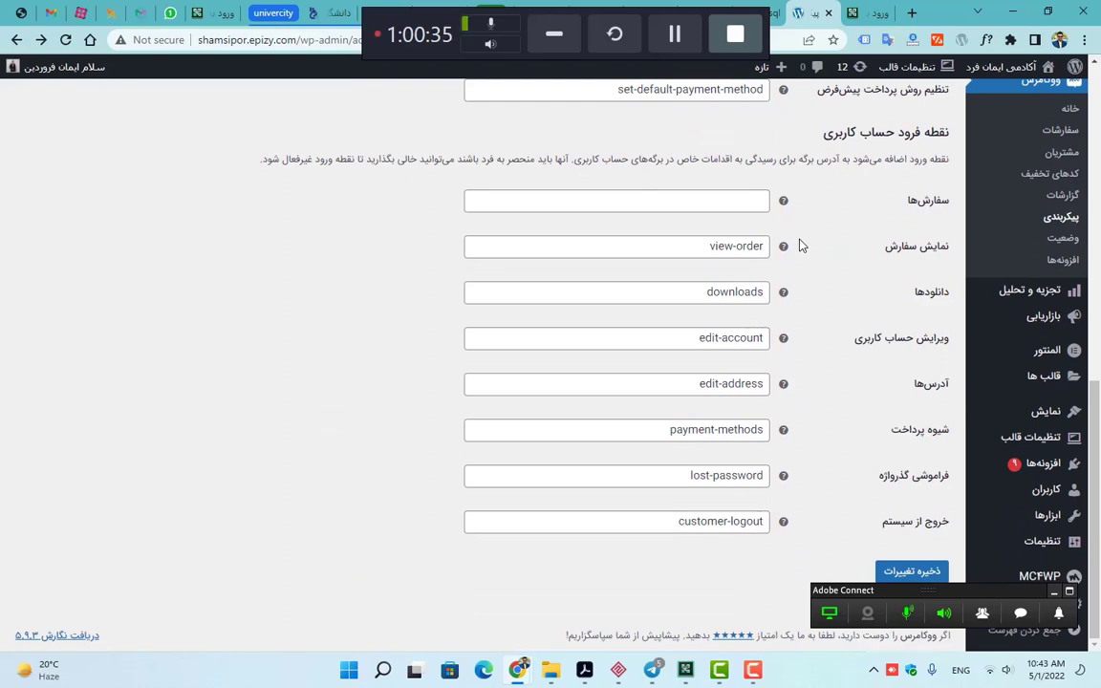
pyautogui.scroll(4, 801, 245)
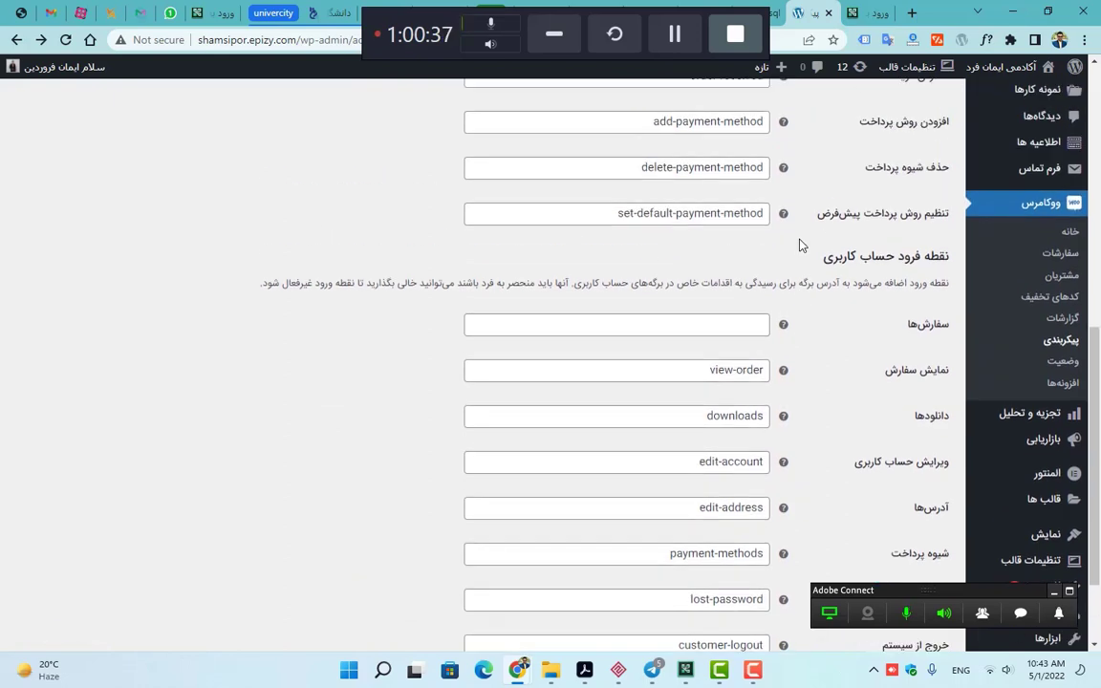
pyautogui.scroll(3, 801, 245)
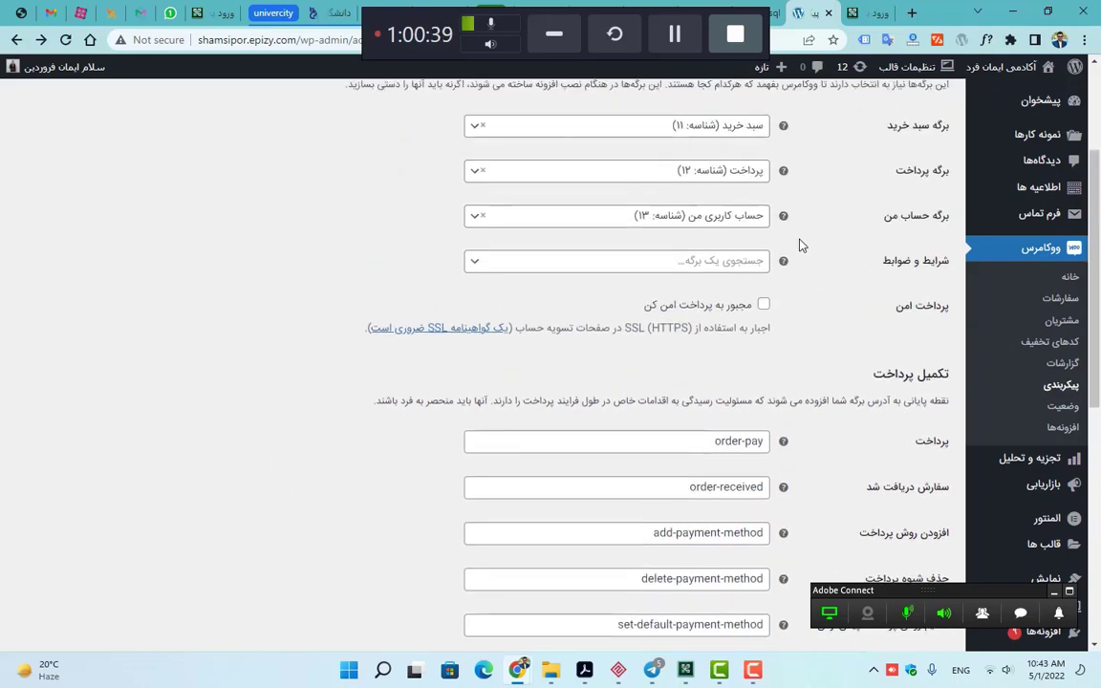
pyautogui.scroll(-2, 718, 431)
pyautogui.tripleClick(717, 402)
pyautogui.click(828, 336)
pyautogui.scroll(3, 829, 337)
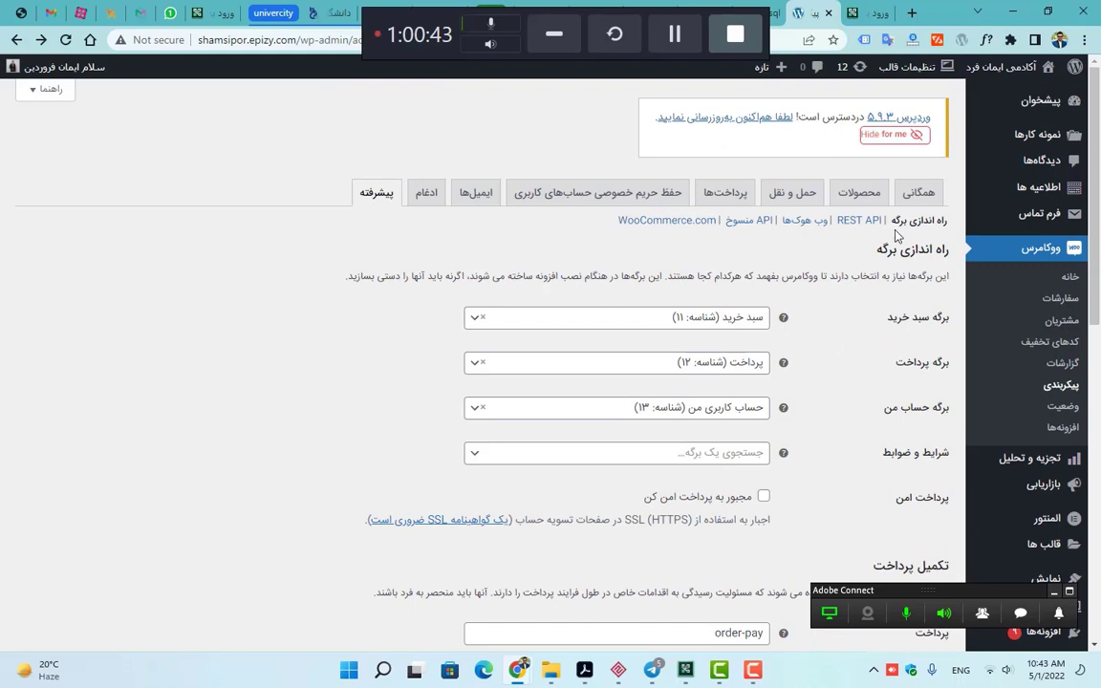
# - Open the WooCommerce system status and examine the package paths and the WordPress version notice
pyautogui.click(1019, 417)
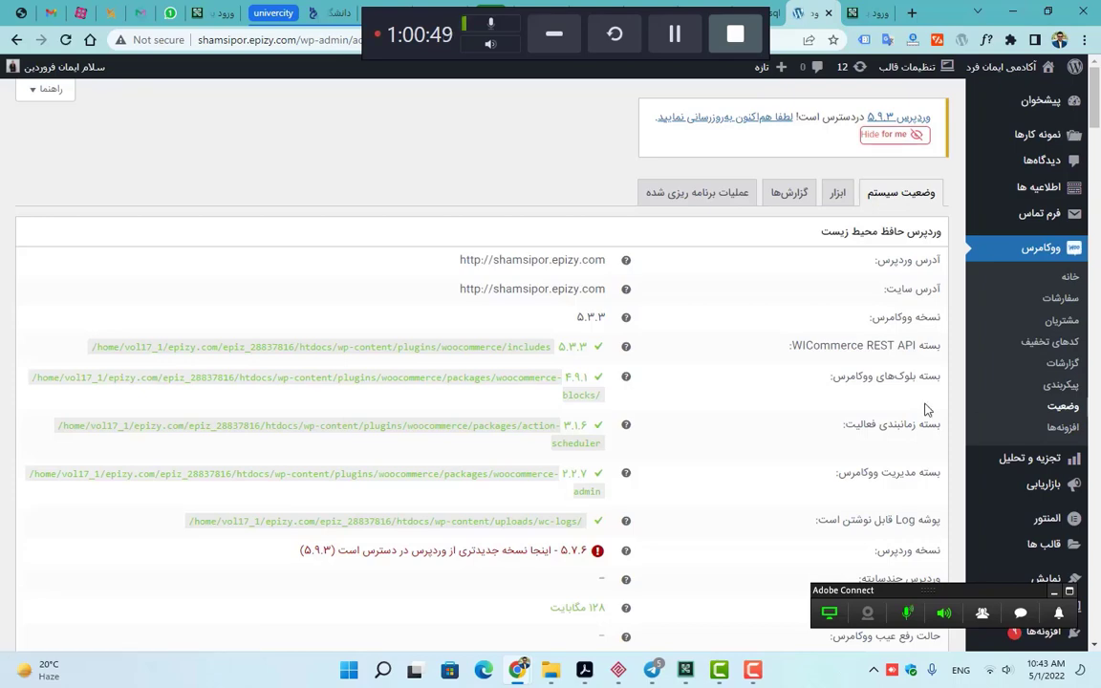
pyautogui.moveTo(554, 347); pyautogui.dragTo(534, 425)
pyautogui.scroll(-1, 535, 430)
pyautogui.scroll(-1, 536, 430)
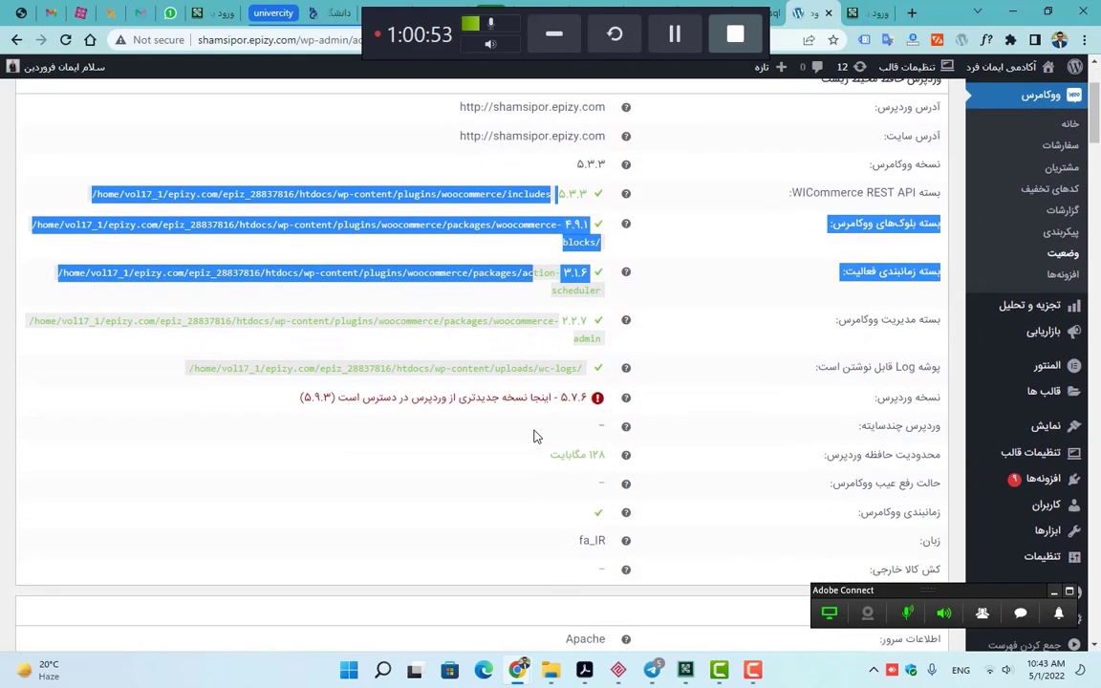
pyautogui.moveTo(587, 398); pyautogui.dragTo(312, 396)
pyautogui.click(392, 405)
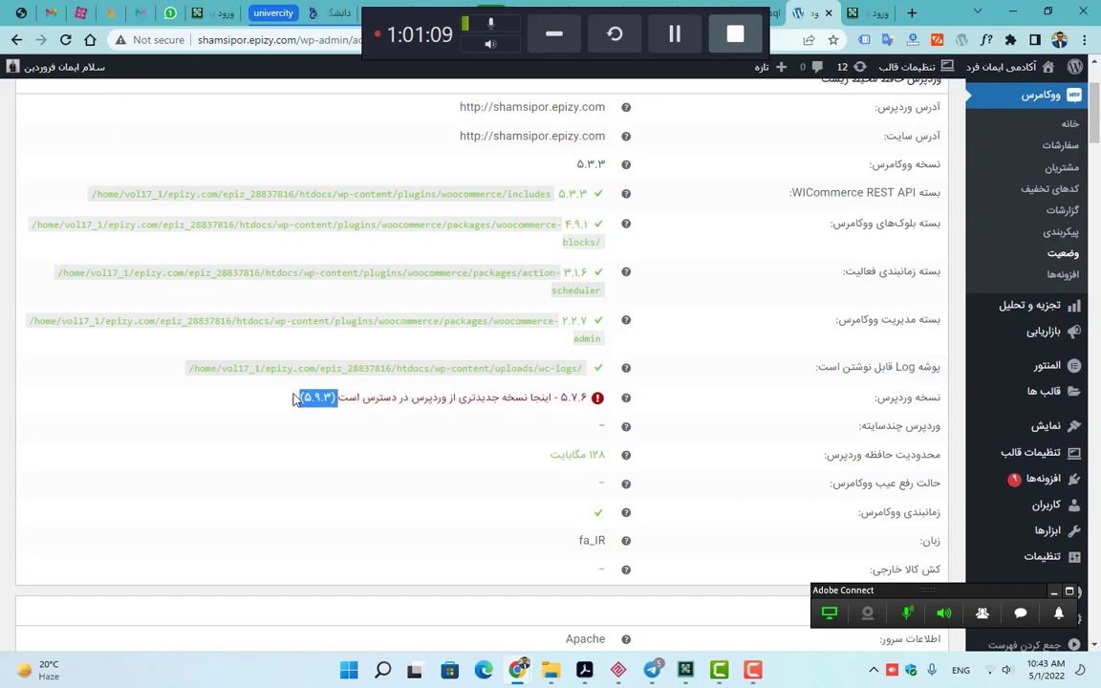
pyautogui.click(401, 395)
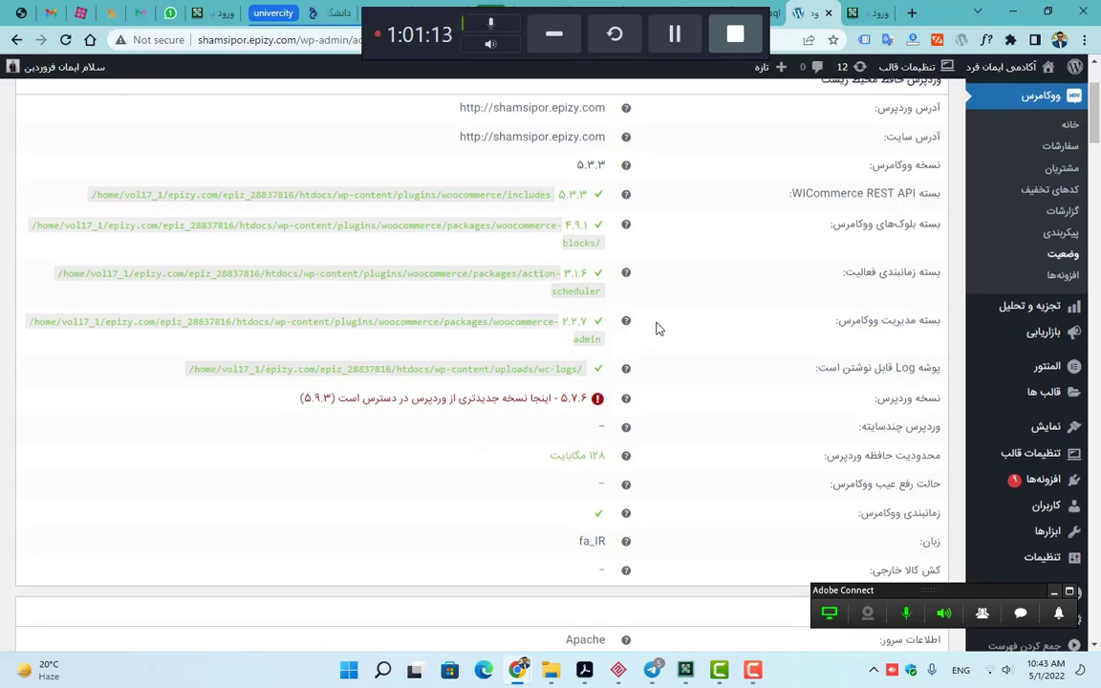
# - Examine the individual digits of the installed WordPress version number in the WordPress environment section
pyautogui.scroll(3, 656, 327)
pyautogui.scroll(-4, 656, 327)
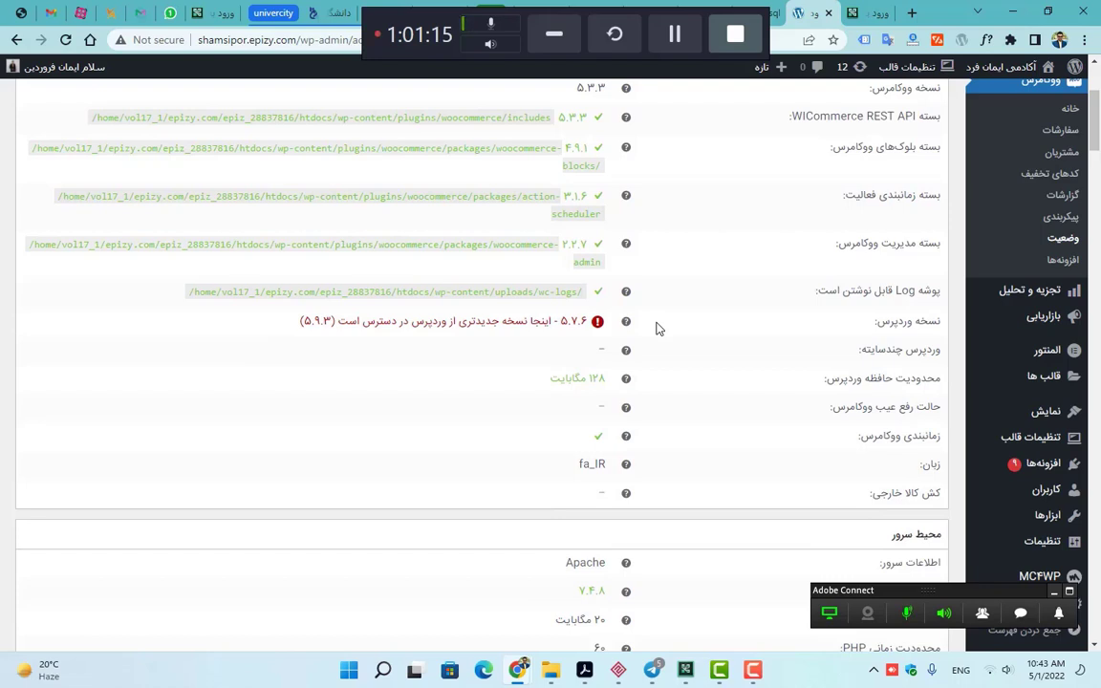
pyautogui.doubleClick(571, 322)
pyautogui.click(566, 324)
pyautogui.tripleClick(566, 323)
pyautogui.click(563, 321)
pyautogui.moveTo(573, 321)
pyautogui.mouseDown()
pyautogui.moveTo(563, 324)
pyautogui.moveTo(573, 326)
pyautogui.mouseUp()
pyautogui.click(574, 326)
pyautogui.moveTo(582, 321); pyautogui.dragTo(589, 321)
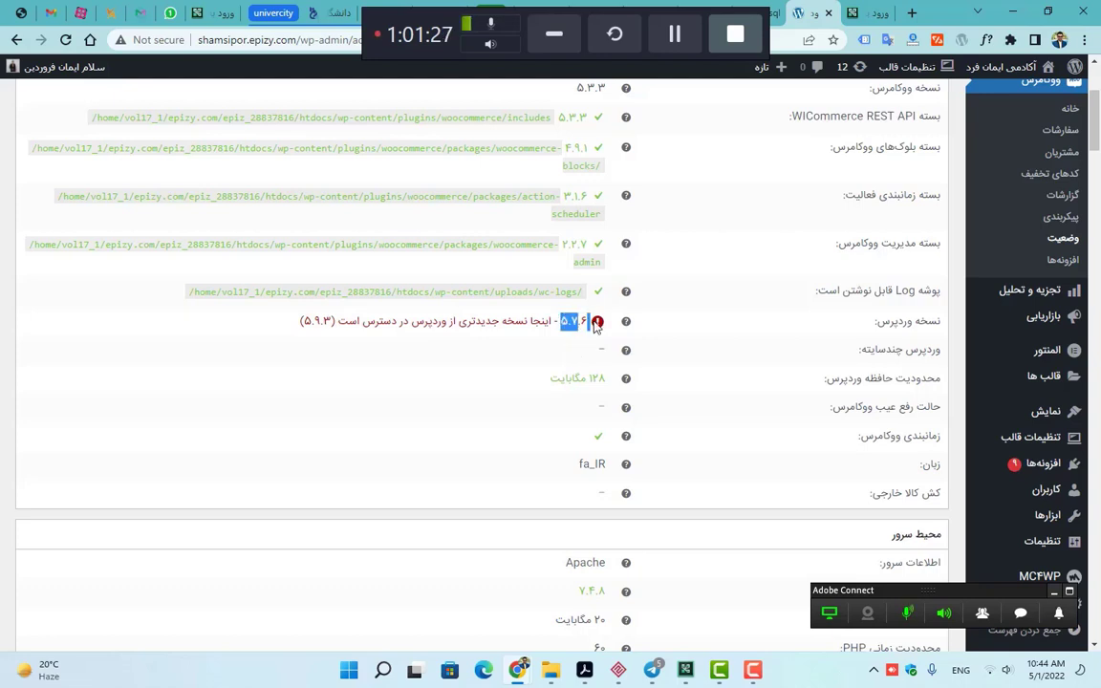
pyautogui.click(549, 339)
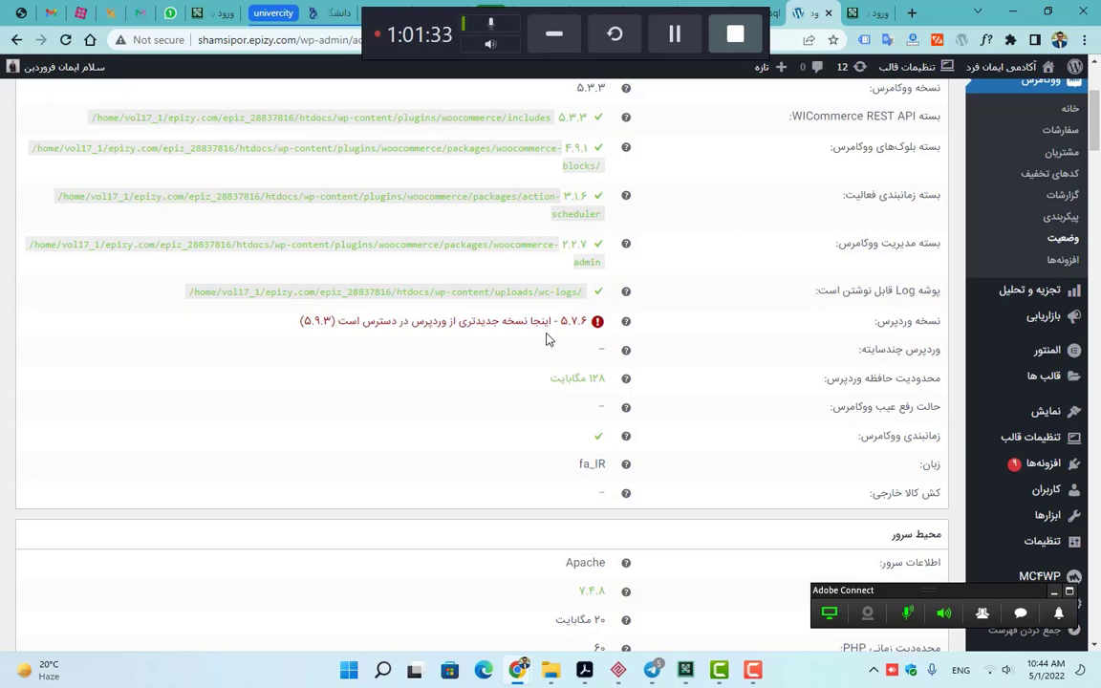
# - Examine the server environment section of the status report, including the PHP limits and maximum upload size
pyautogui.scroll(-2, 547, 339)
pyautogui.moveTo(666, 280); pyautogui.dragTo(550, 346)
pyautogui.scroll(-3, 550, 347)
pyautogui.moveTo(713, 277); pyautogui.dragTo(573, 322)
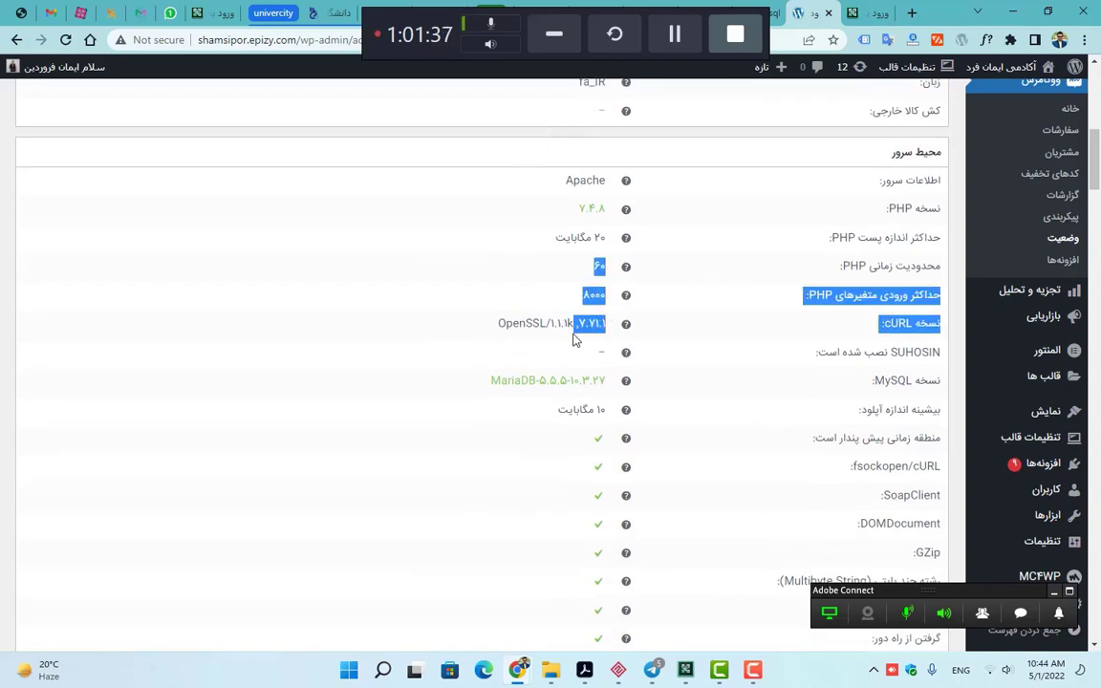
pyautogui.scroll(-1, 749, 335)
pyautogui.moveTo(719, 322); pyautogui.dragTo(602, 358)
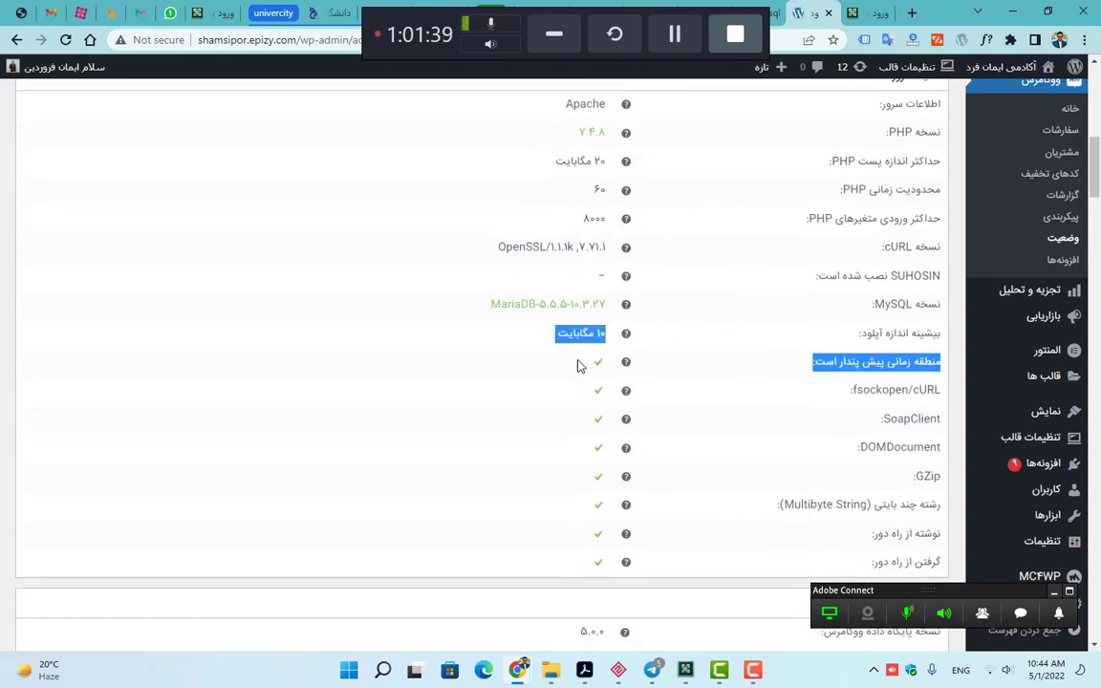
pyautogui.click(510, 337)
pyautogui.moveTo(535, 337); pyautogui.dragTo(618, 336)
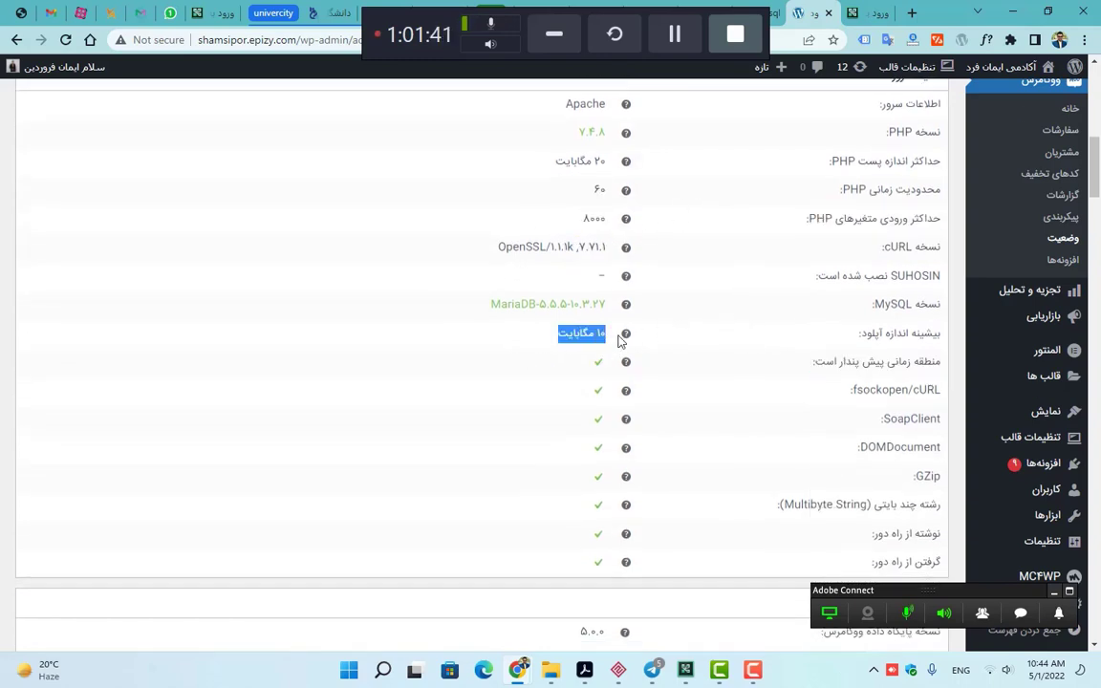
# - Review the database tables and post type counts, and examine the HTTPS connection entry in the security section
pyautogui.scroll(-6, 691, 332)
pyautogui.moveTo(663, 289); pyautogui.dragTo(461, 381)
pyautogui.scroll(-3, 461, 381)
pyautogui.moveTo(523, 342); pyautogui.dragTo(459, 430)
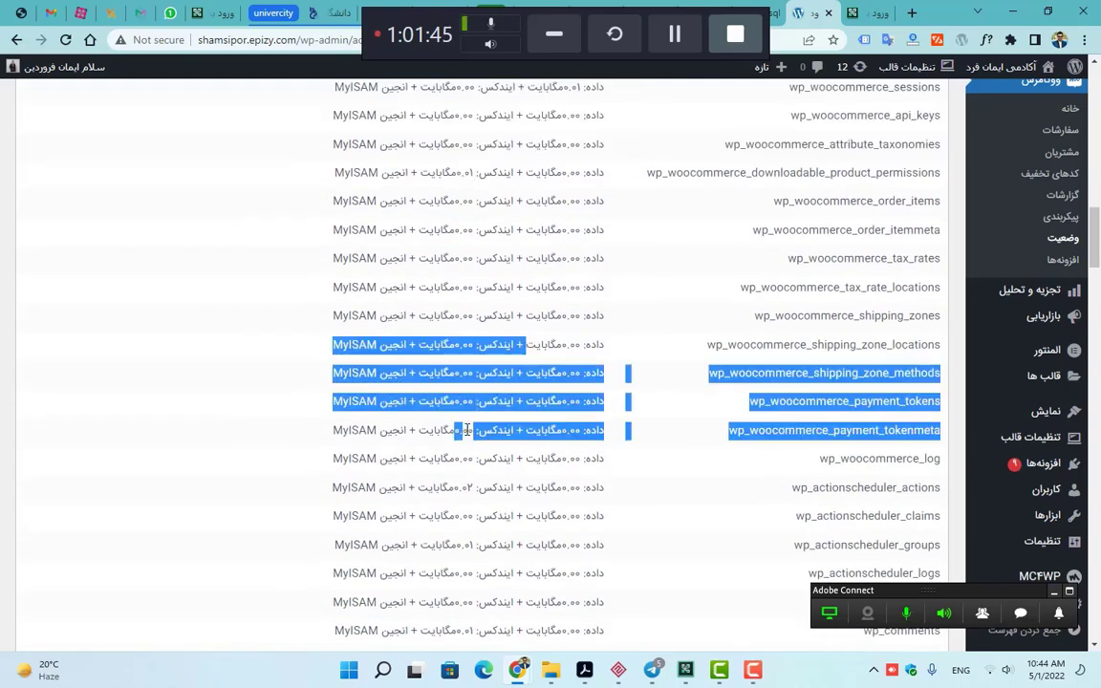
pyautogui.scroll(-10, 467, 430)
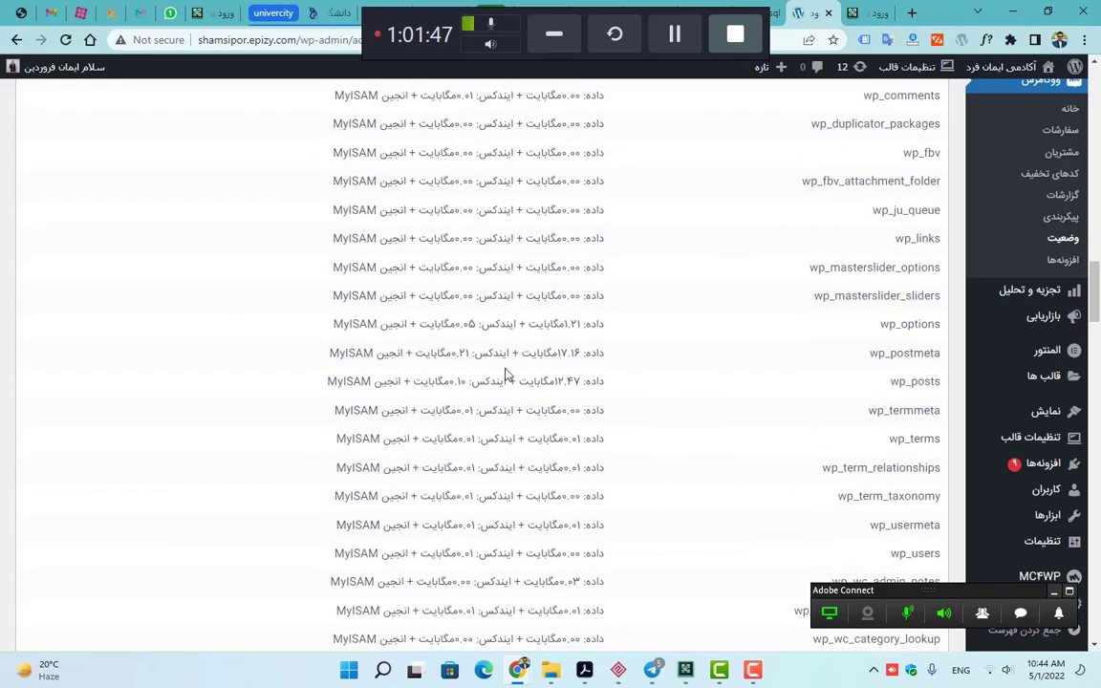
pyautogui.scroll(-10, 507, 375)
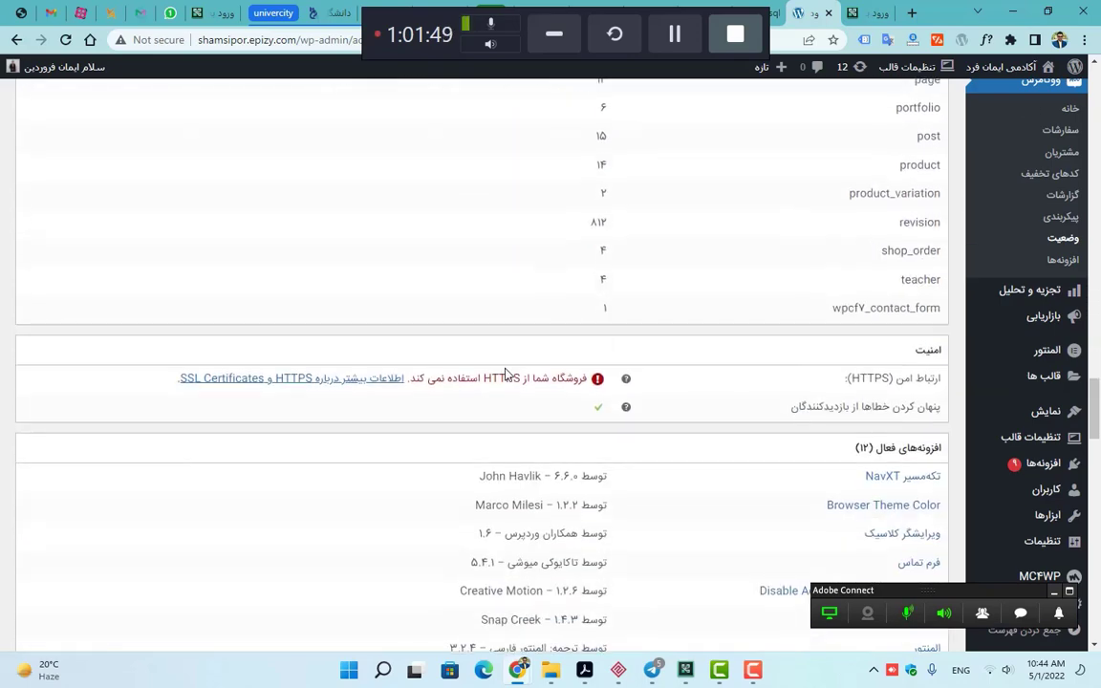
pyautogui.moveTo(470, 376); pyautogui.dragTo(585, 376)
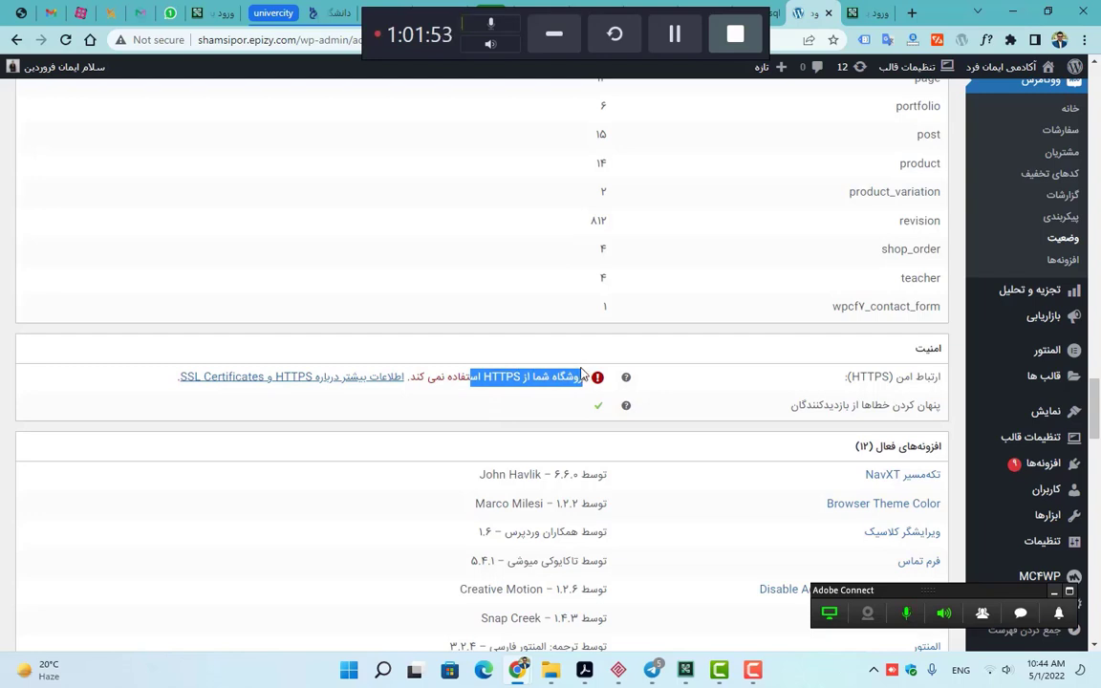
# - Check the browser's connection security details for the site, and review the active plugins listed in the status report
pyautogui.click(167, 45)
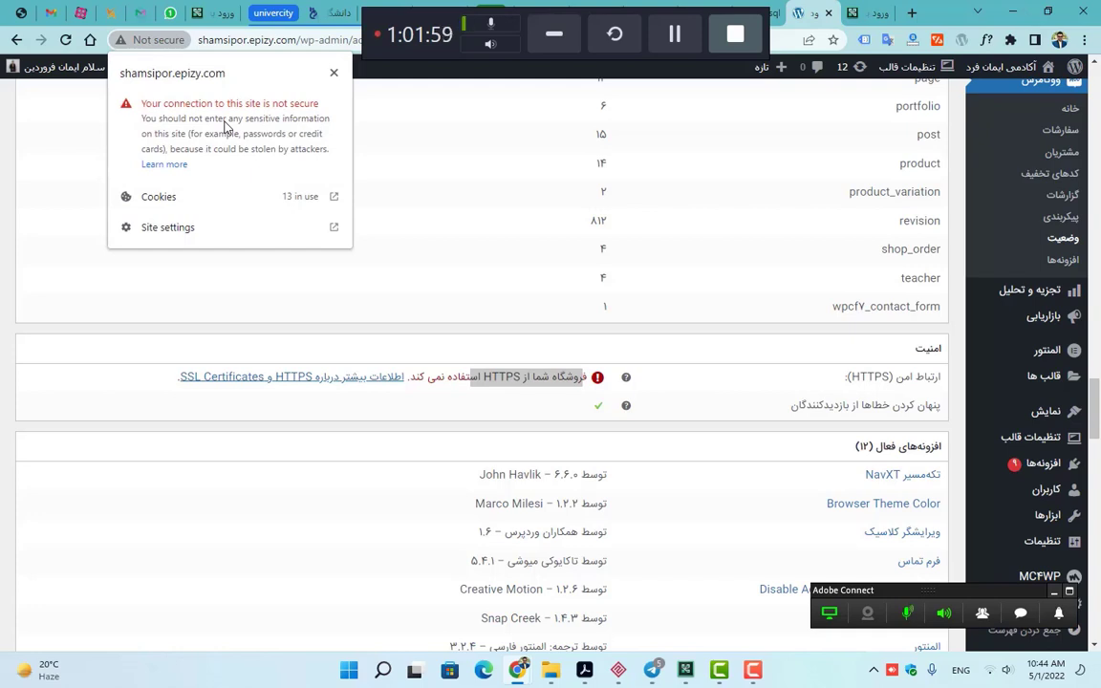
pyautogui.click(569, 352)
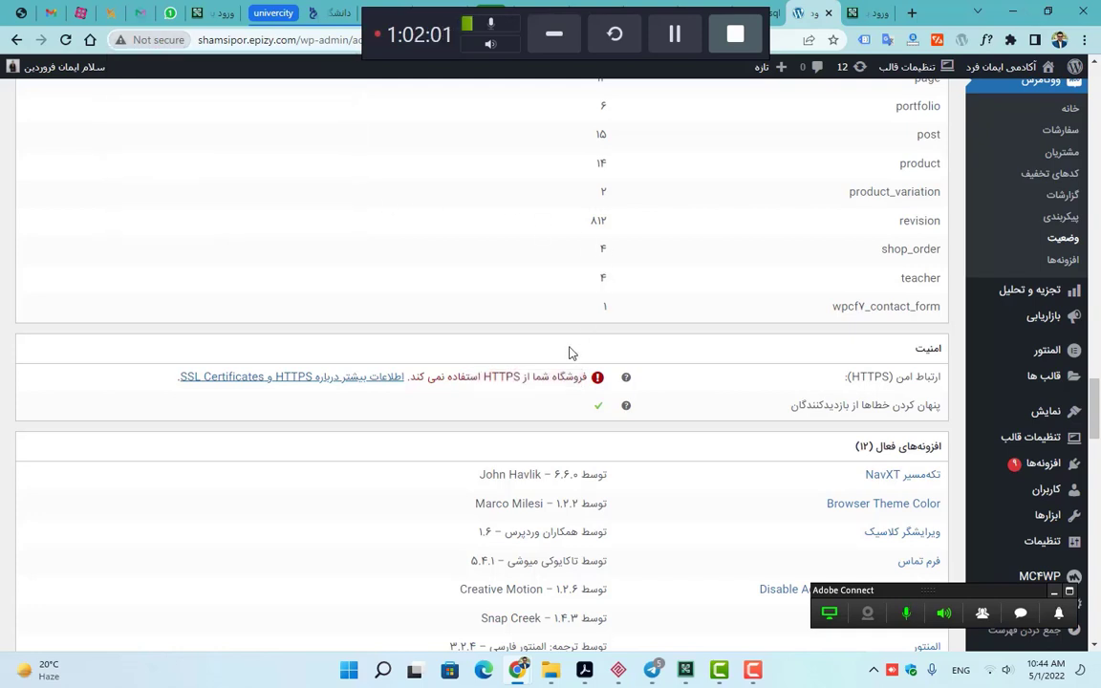
pyautogui.scroll(-2, 569, 352)
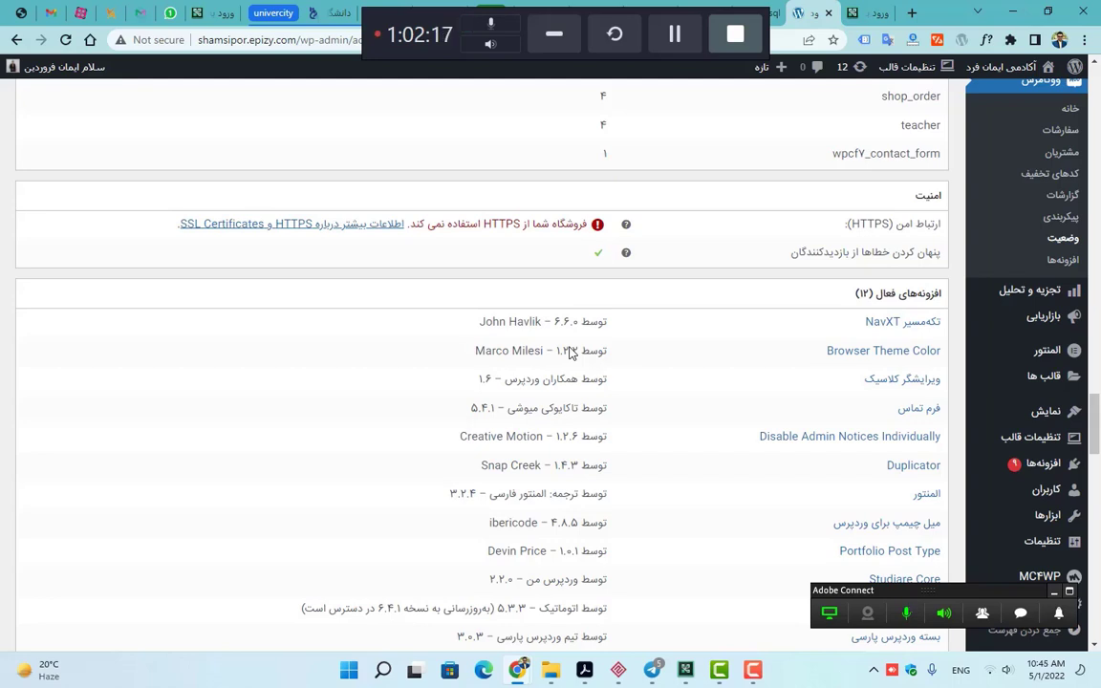
pyautogui.scroll(-1, 570, 350)
pyautogui.scroll(-1, 546, 392)
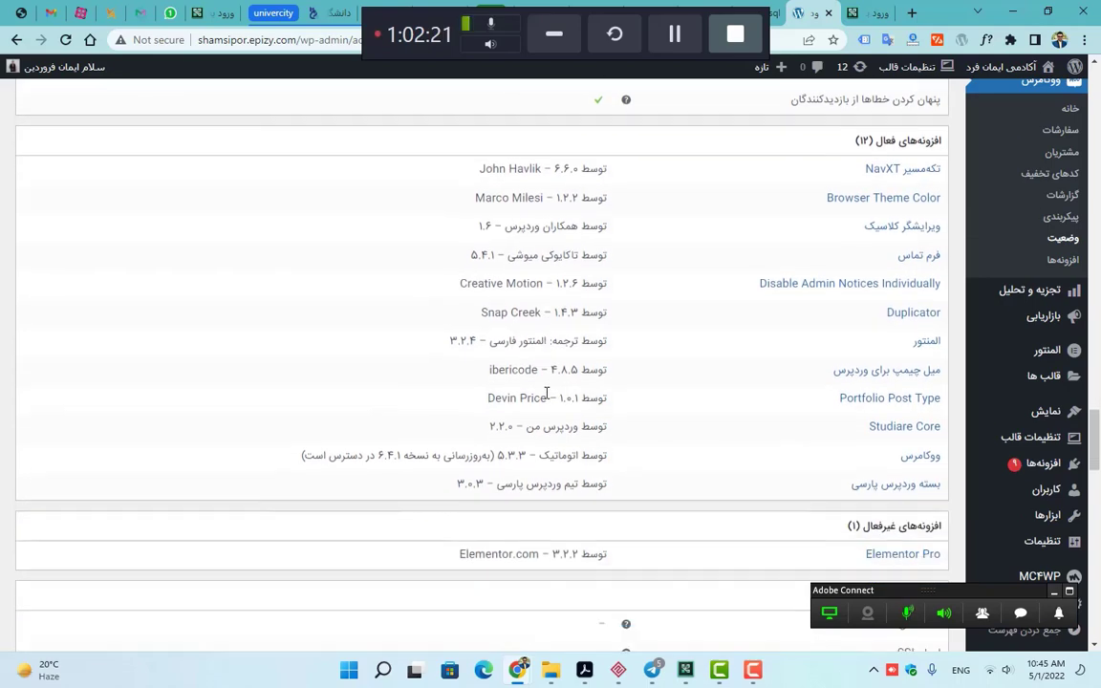
# - Review the inactive plugin, configuration, WooCommerce pages and template override sections through to the end of the status report
pyautogui.scroll(-4, 475, 315)
pyautogui.scroll(-4, 478, 315)
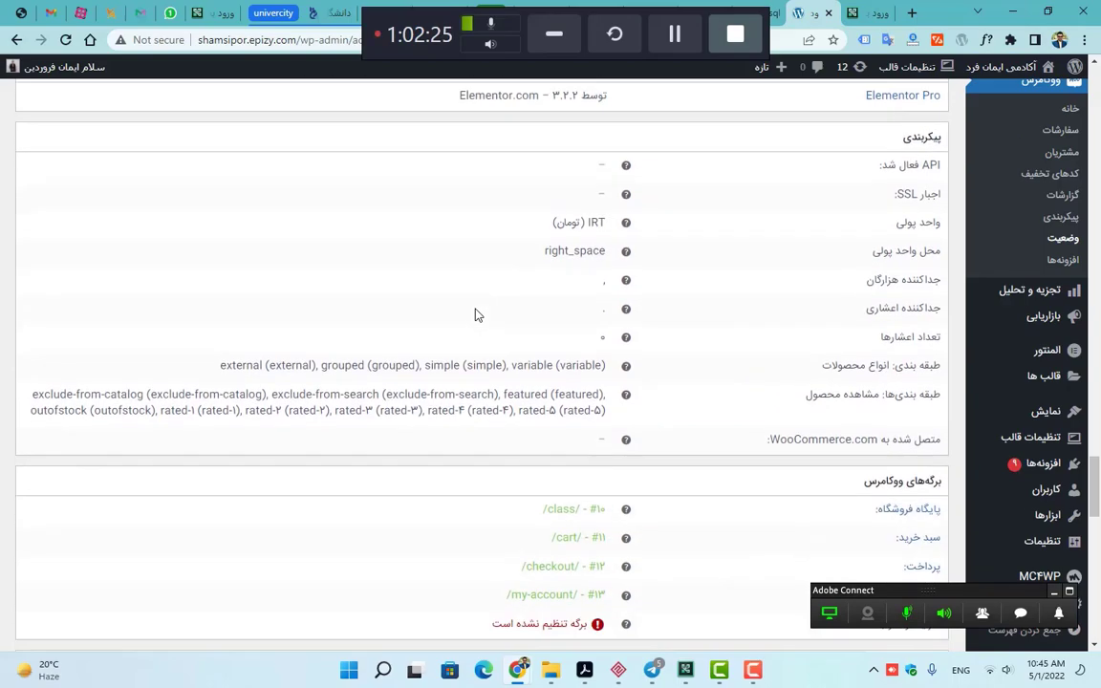
pyautogui.scroll(-15, 478, 316)
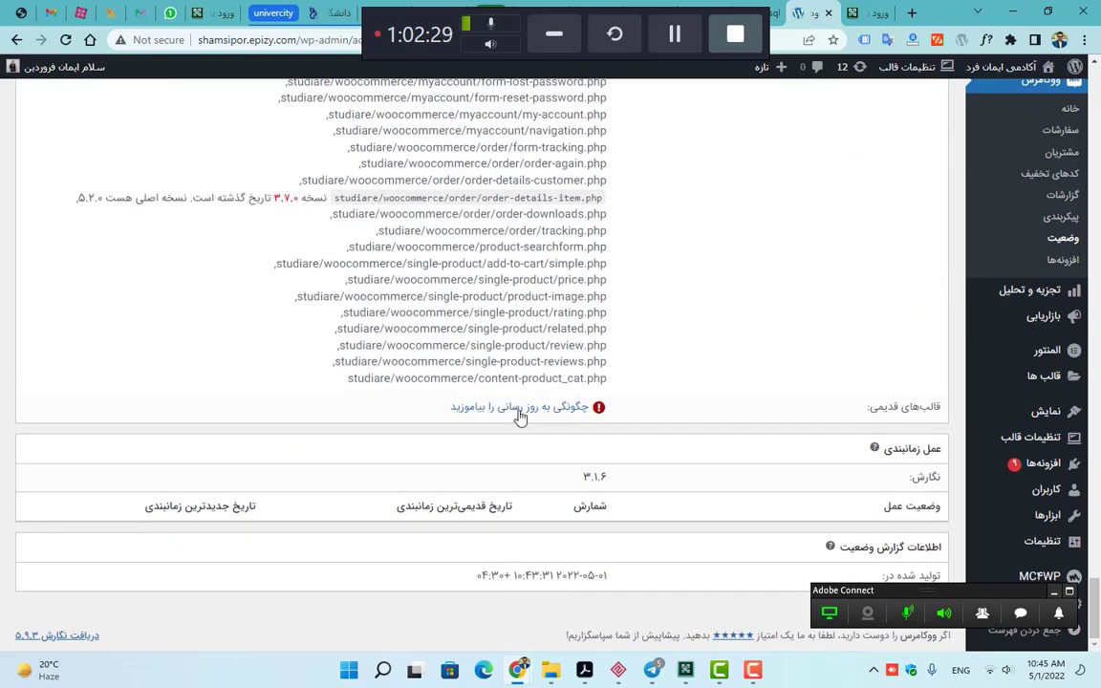
pyautogui.scroll(20, 832, 421)
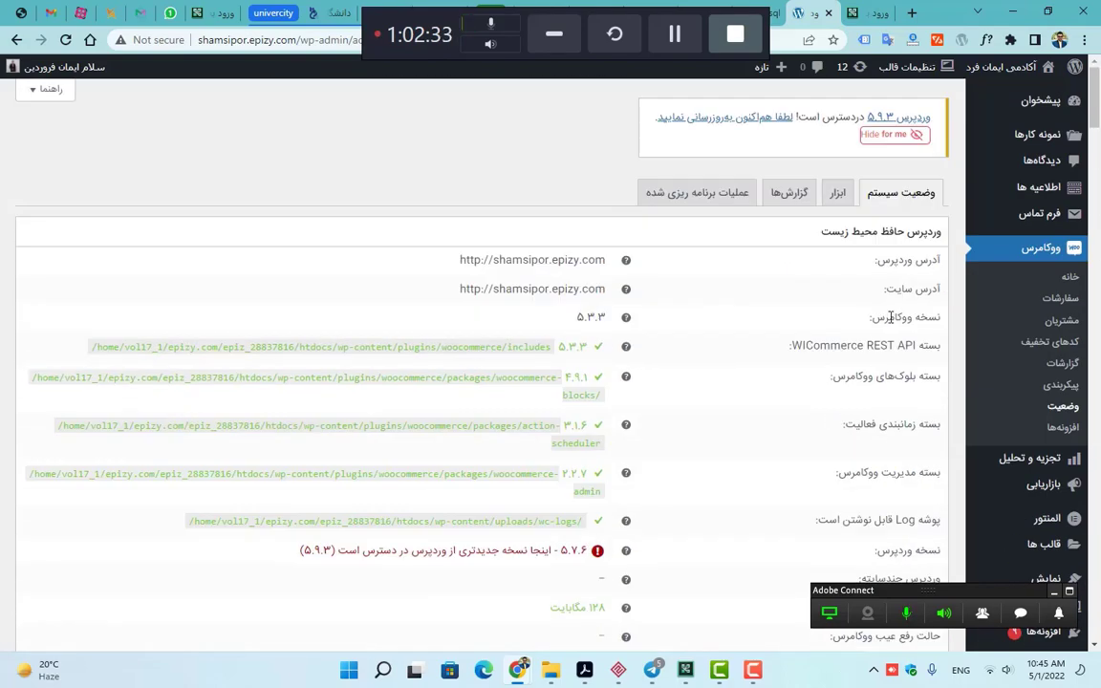
# - View the WooCommerce status tools, the scheduled actions and the test-log.log report
pyautogui.click(835, 195)
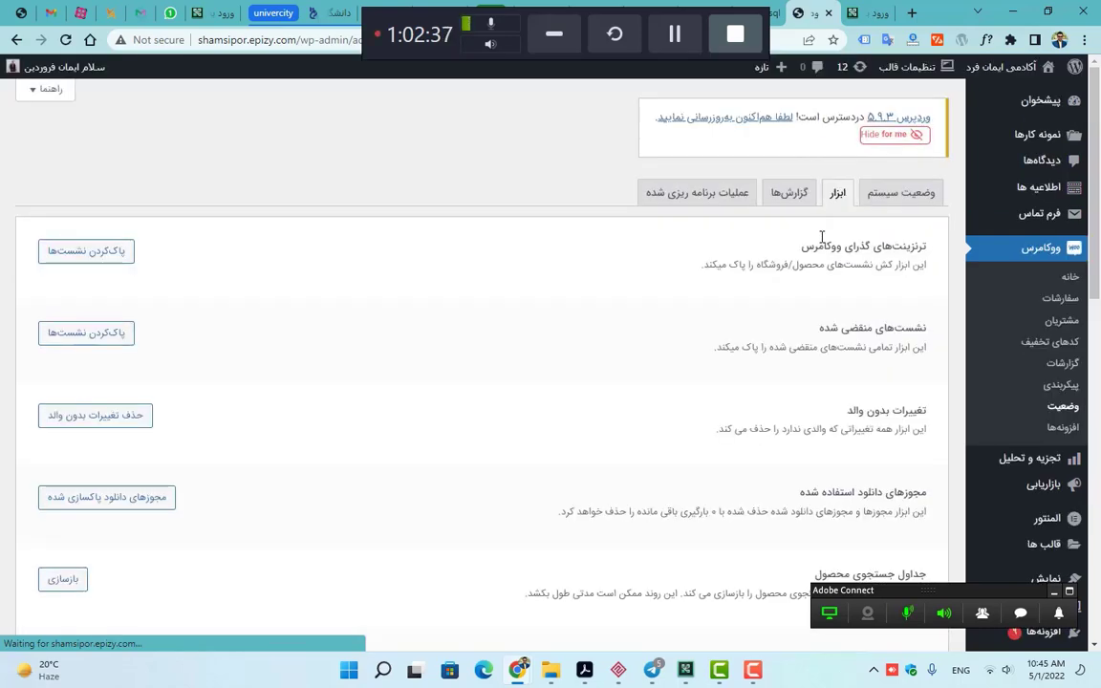
pyautogui.click(747, 202)
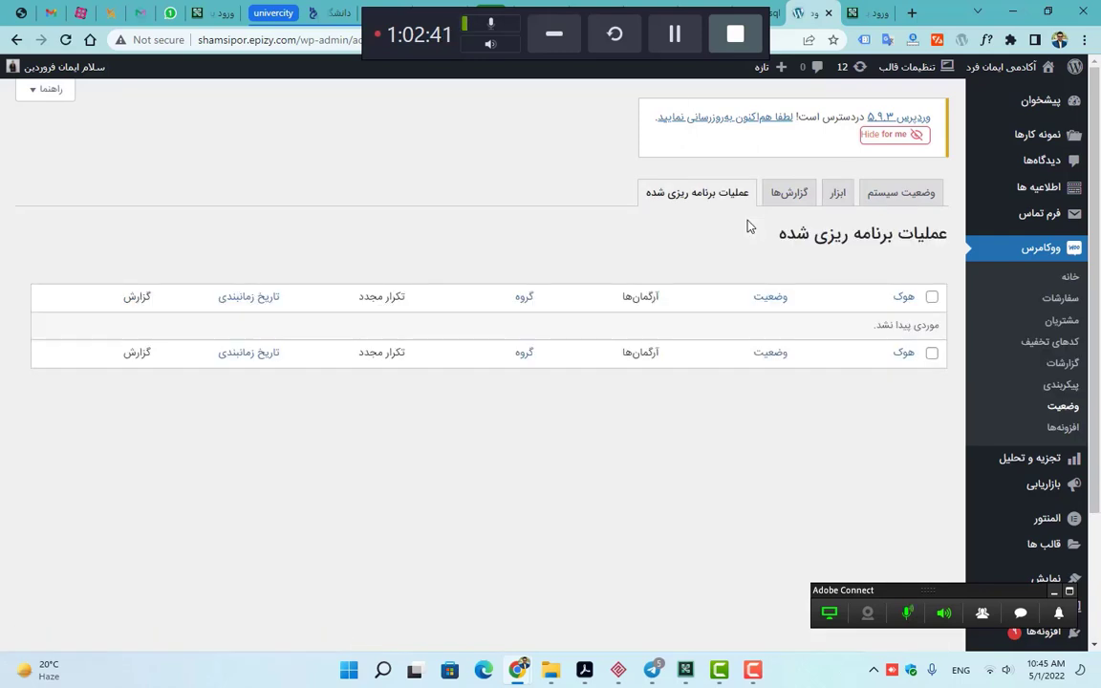
pyautogui.click(789, 195)
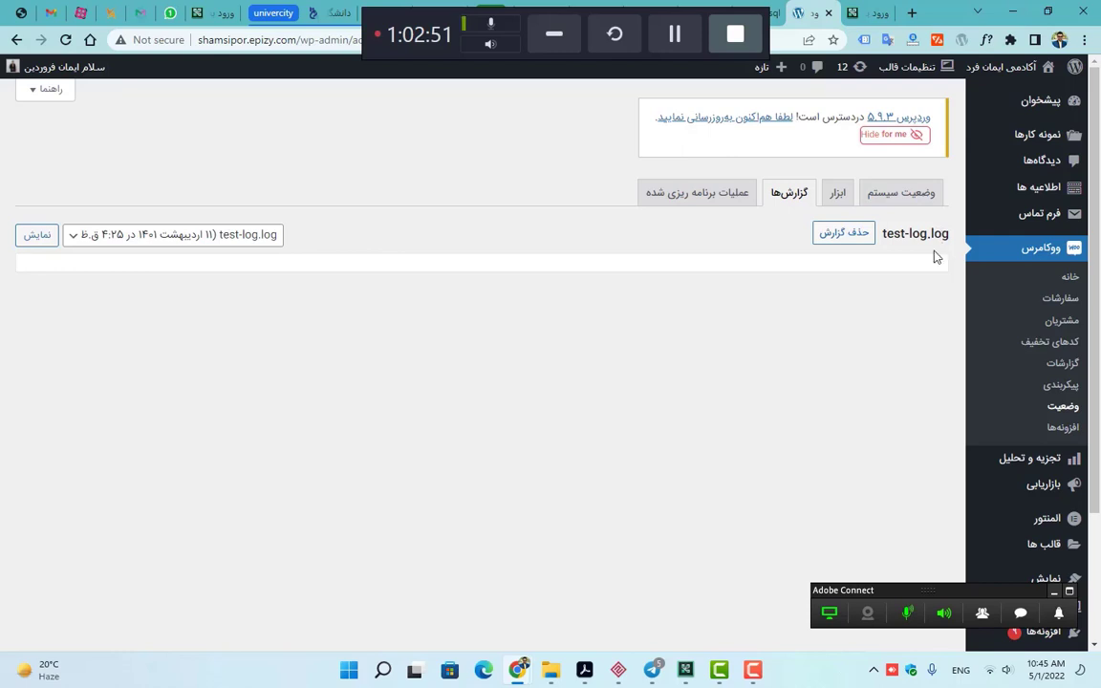
# - Open the WooCommerce extensions page and browse the featured extensions and their prices
pyautogui.scroll(-2, 854, 397)
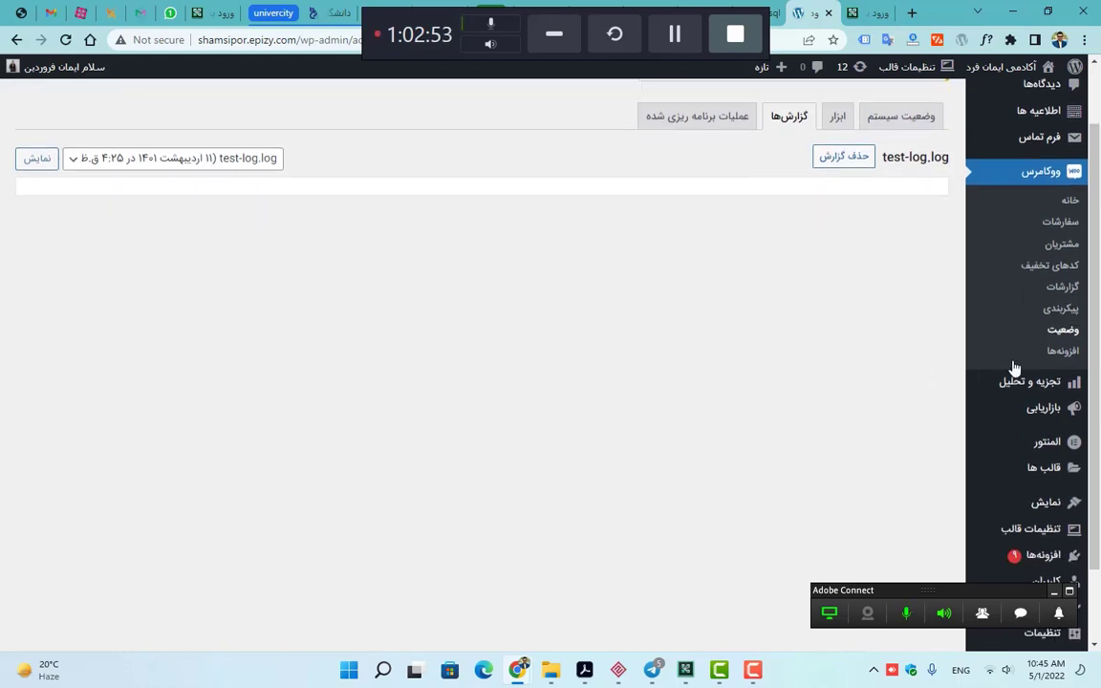
pyautogui.click(1047, 370)
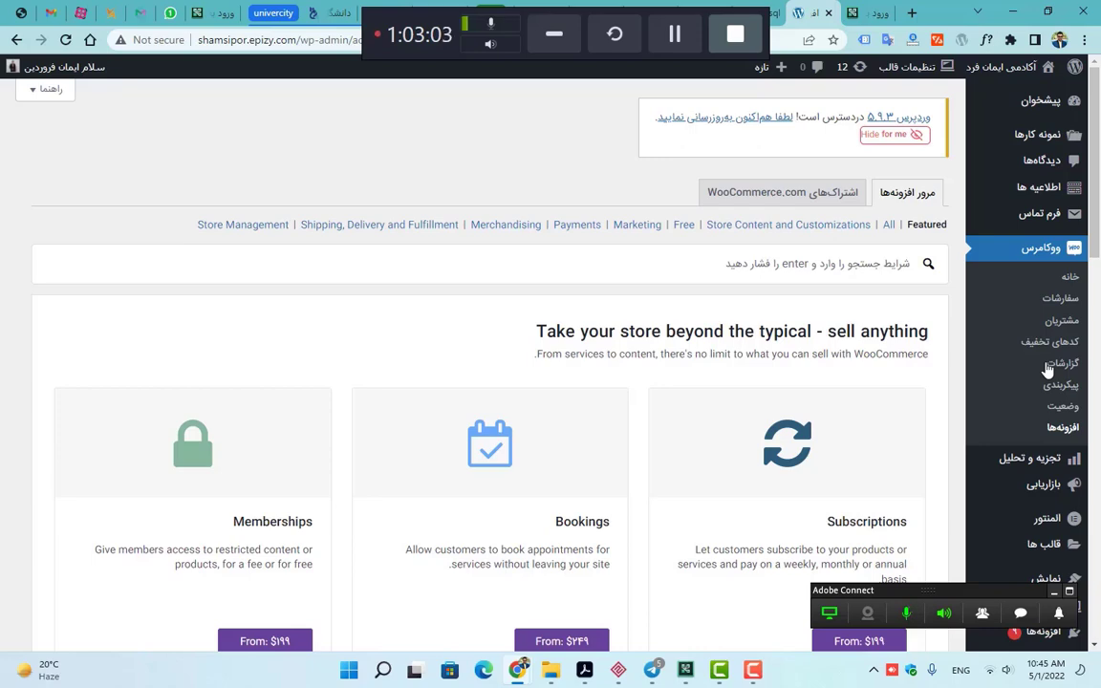
pyautogui.scroll(-3, 605, 368)
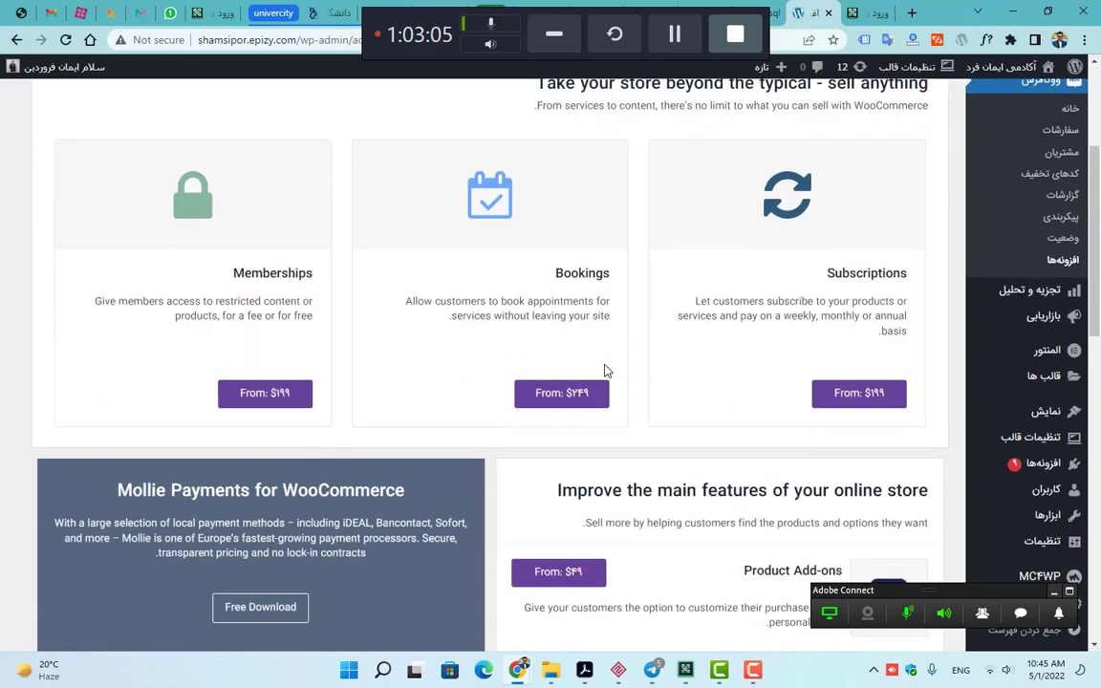
pyautogui.scroll(-2, 561, 359)
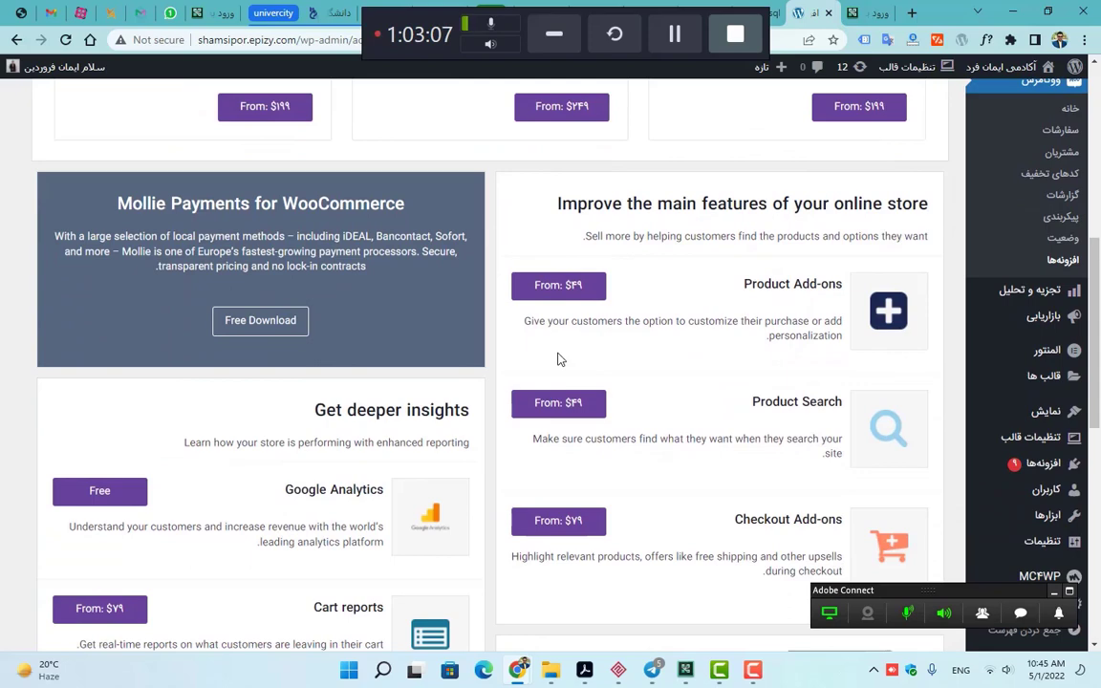
pyautogui.scroll(-4, 560, 359)
pyautogui.scroll(3, 560, 359)
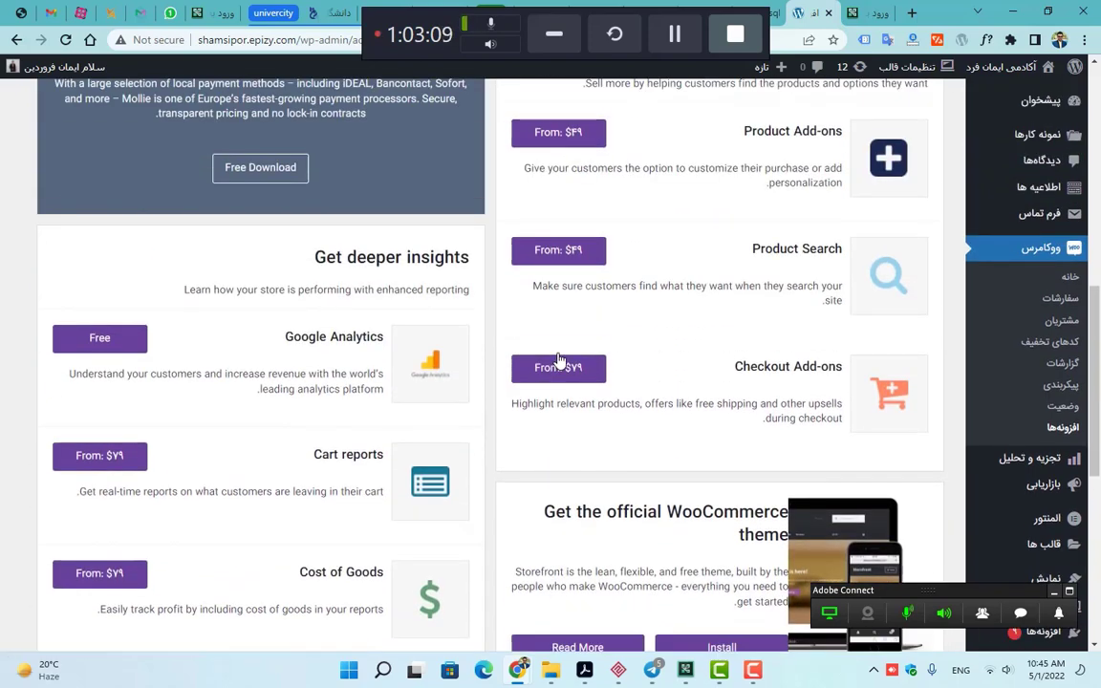
pyautogui.scroll(3, 560, 360)
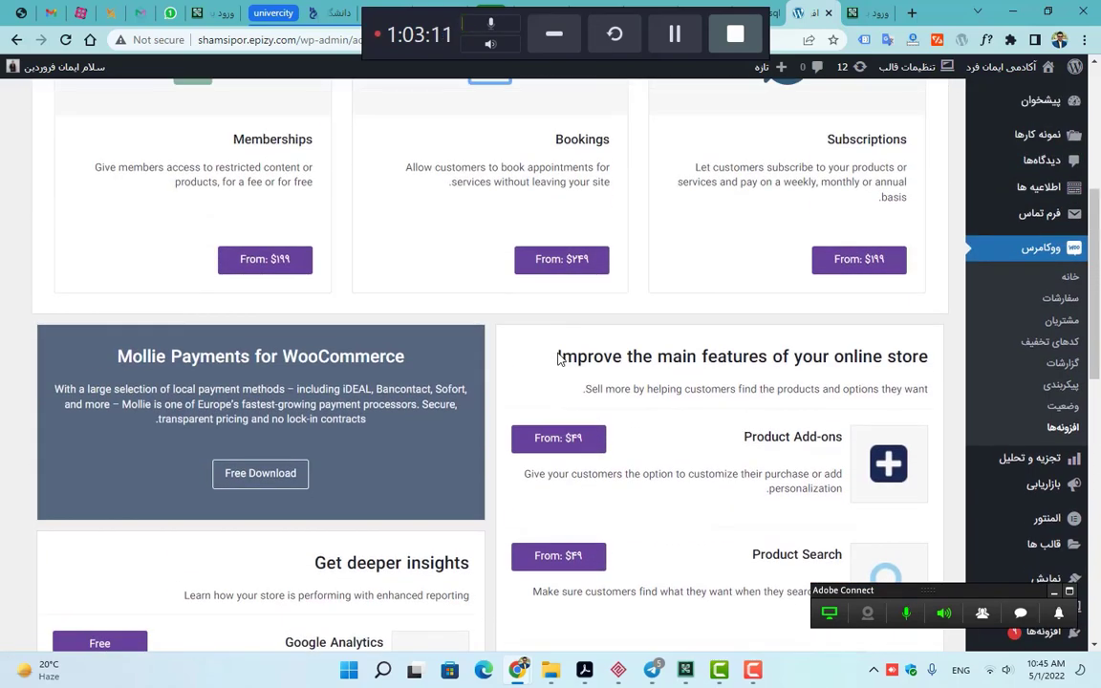
pyautogui.scroll(3, 559, 357)
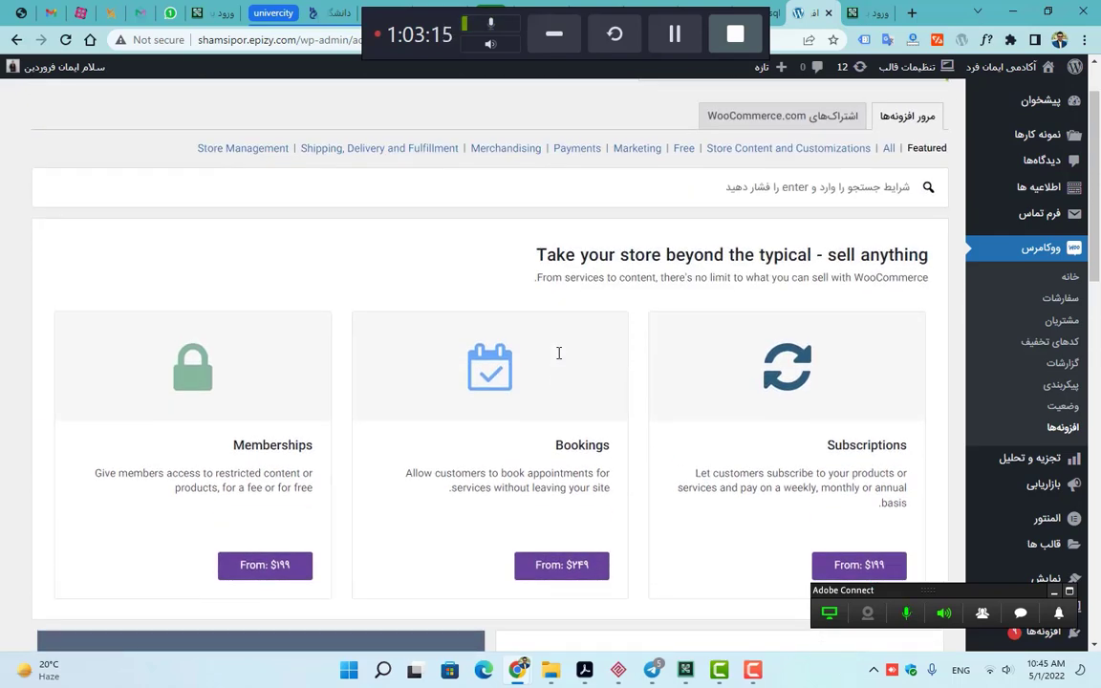
pyautogui.scroll(2, 559, 354)
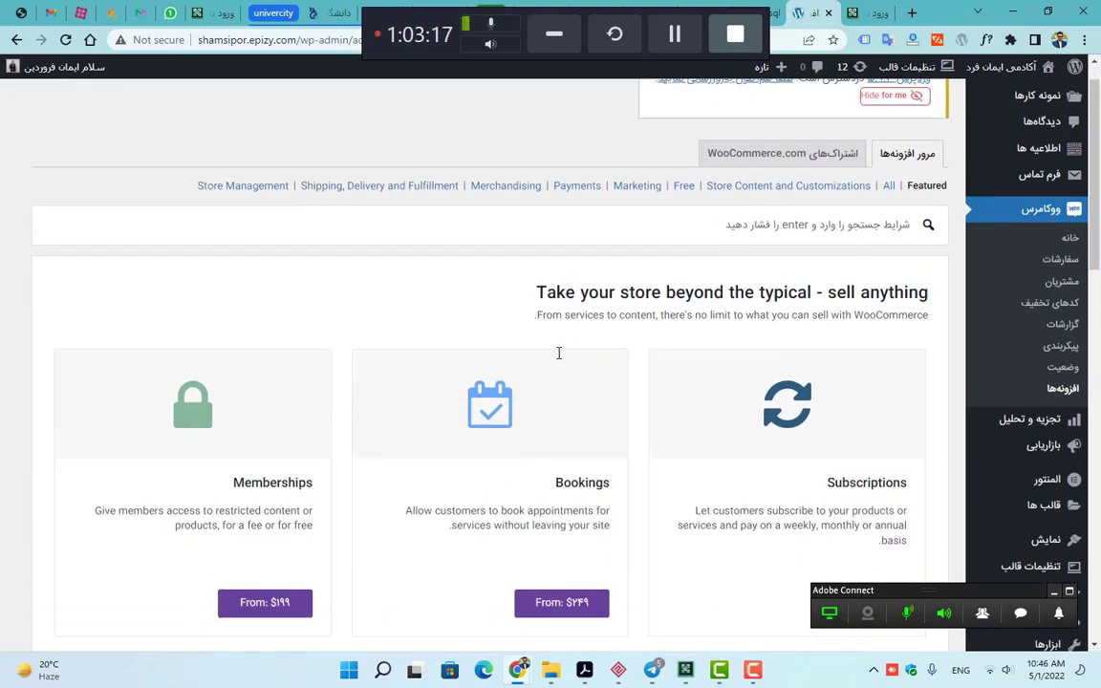
pyautogui.scroll(-2, 560, 352)
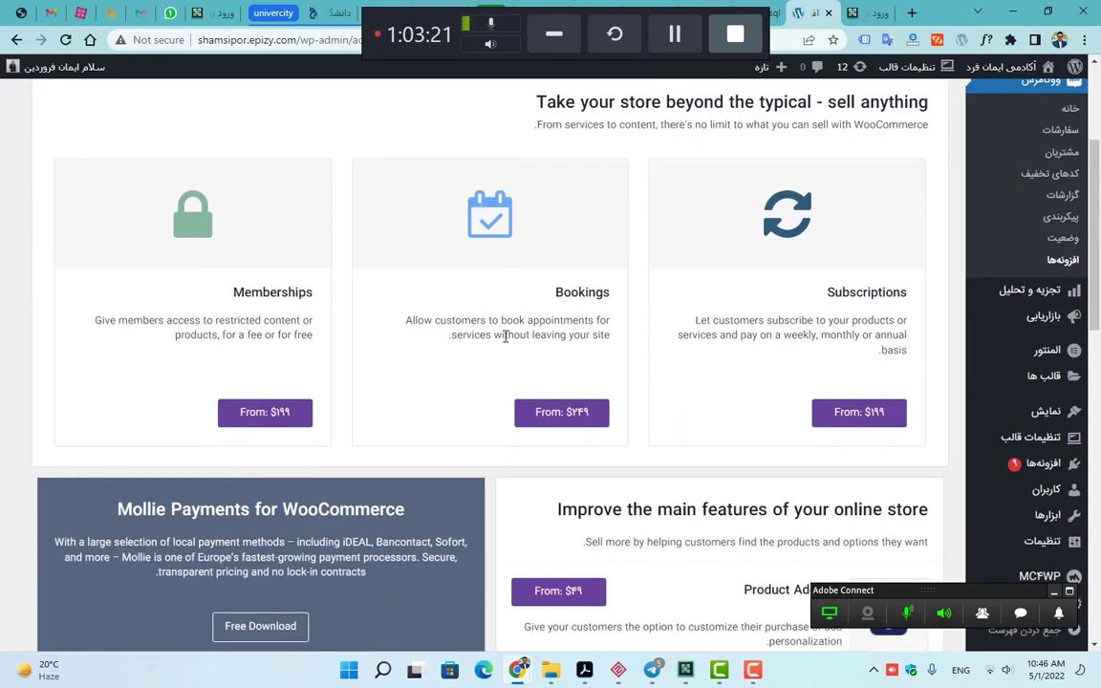
# - Examine the description of the Bookings extension, highlighting its text about booking appointments
pyautogui.moveTo(446, 336); pyautogui.dragTo(522, 359)
pyautogui.click(522, 351)
pyautogui.scroll(1, 646, 410)
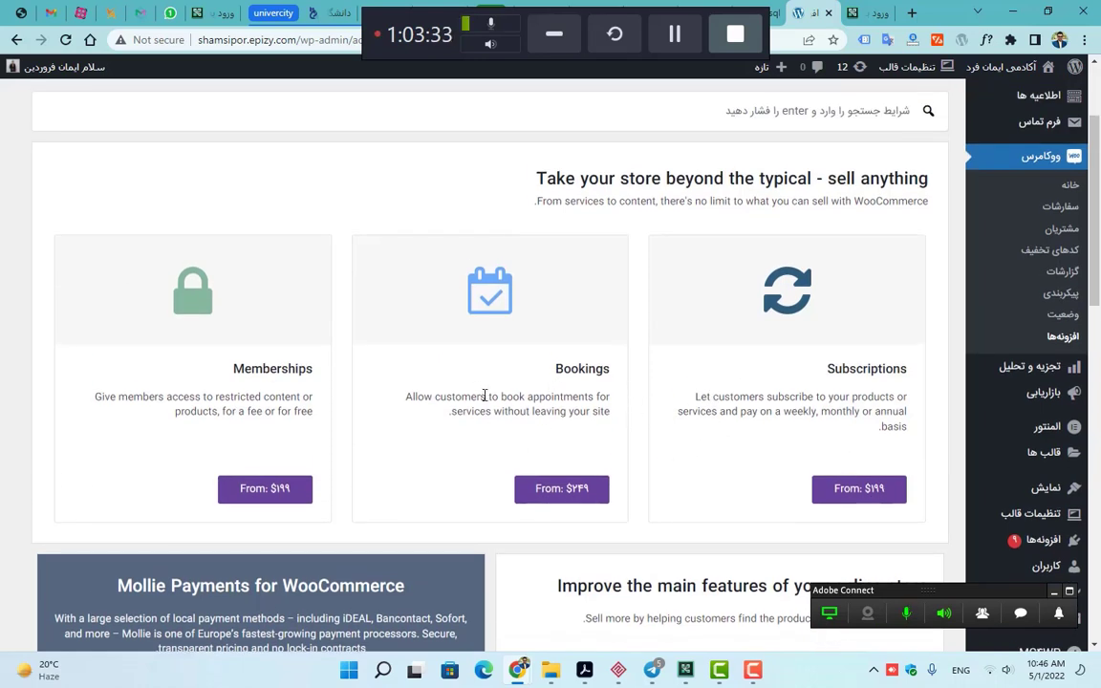
pyautogui.moveTo(617, 413); pyautogui.dragTo(420, 399)
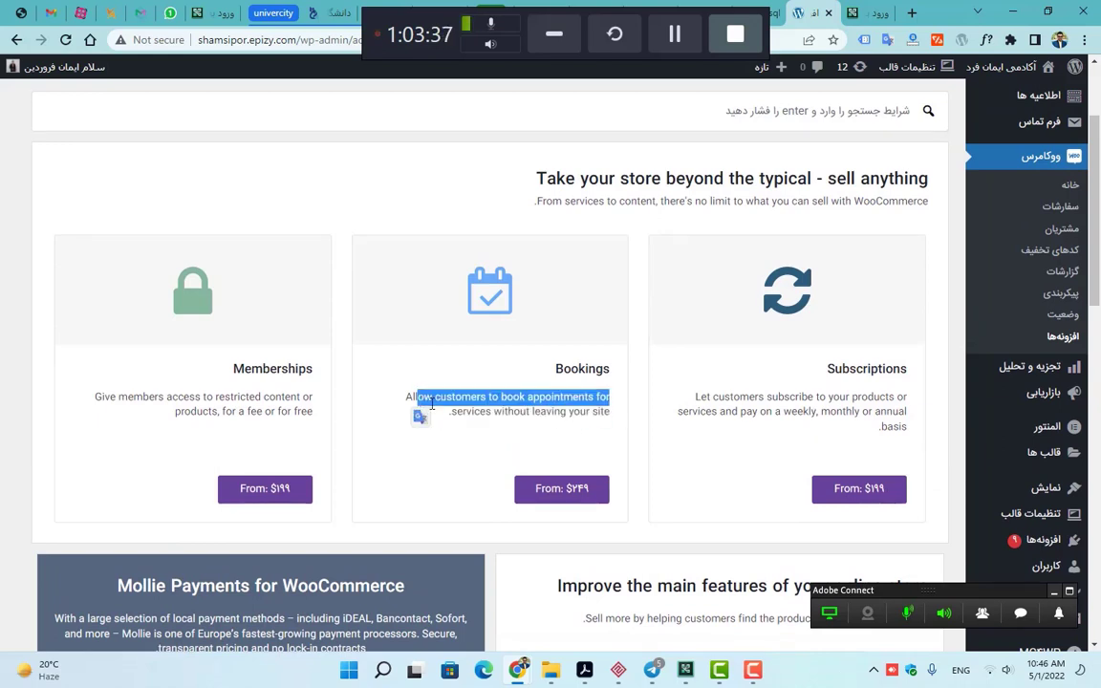
pyautogui.click(514, 412)
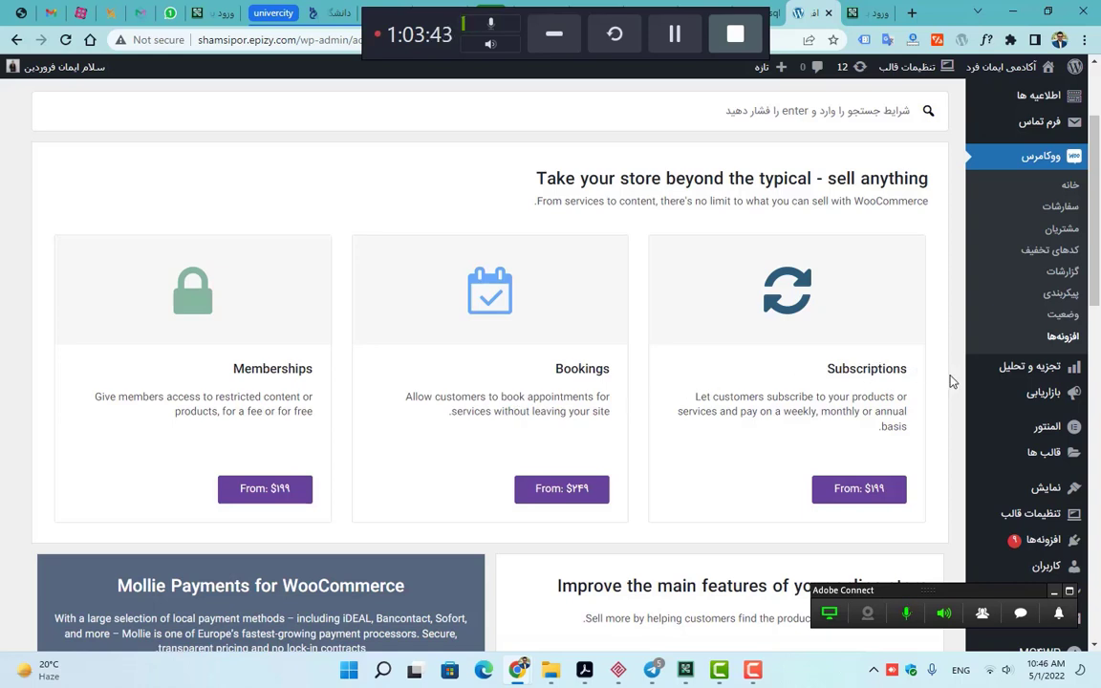
# - Open the store's analytics overview and look through its charts and leaderboards
pyautogui.click(1015, 376)
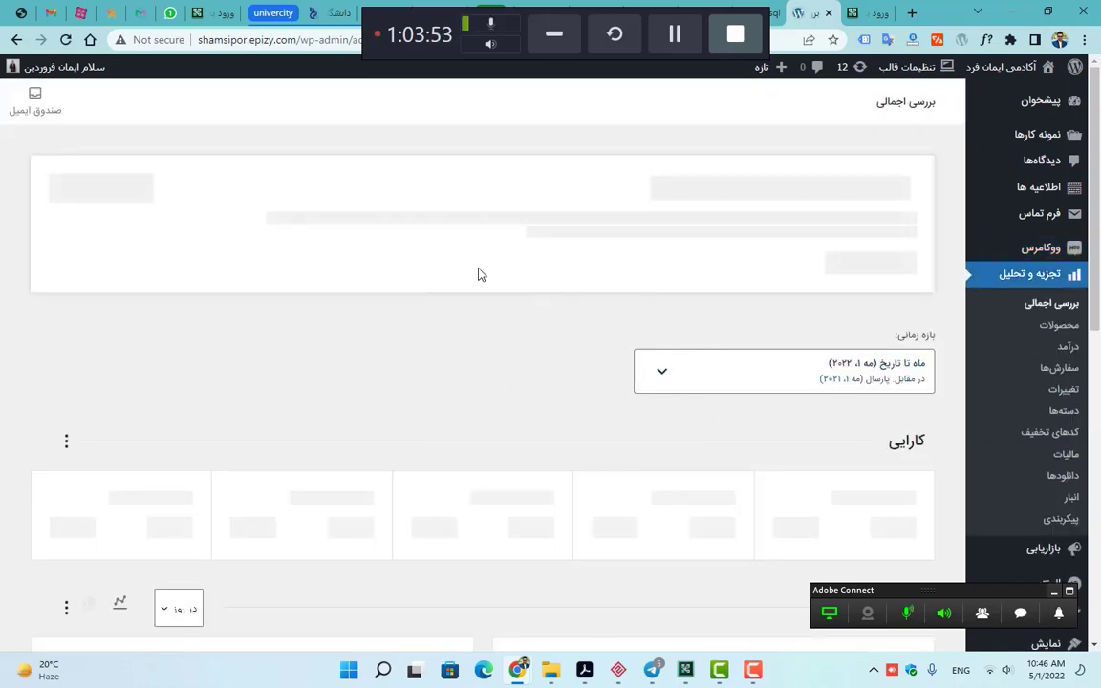
pyautogui.scroll(-10, 481, 274)
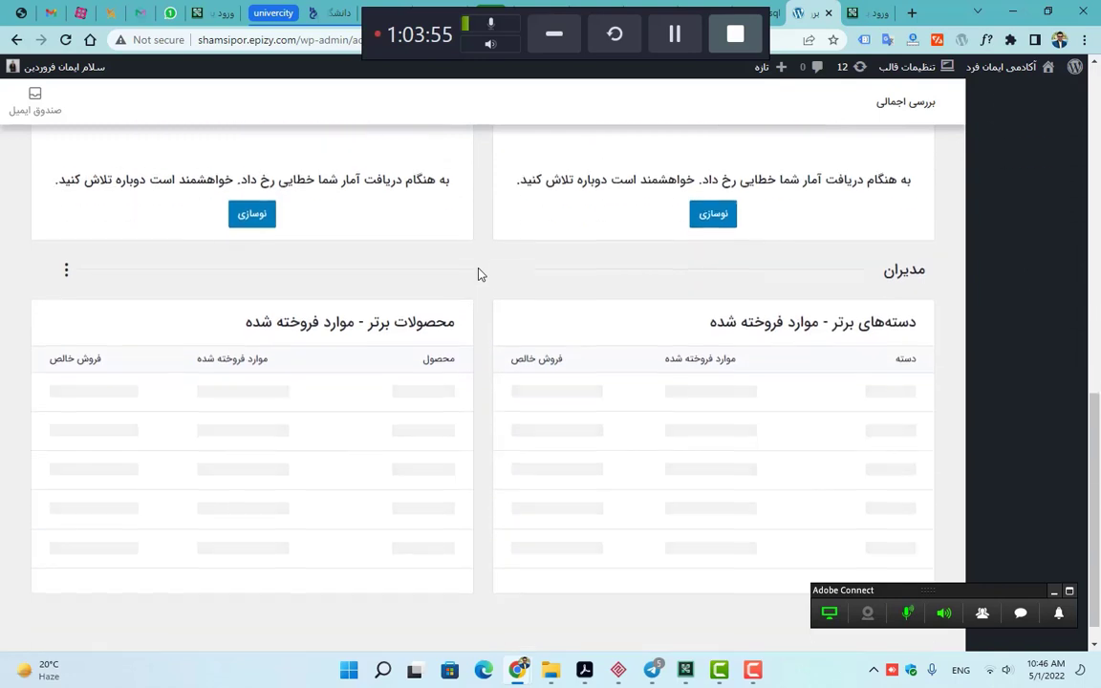
pyautogui.scroll(1, 672, 337)
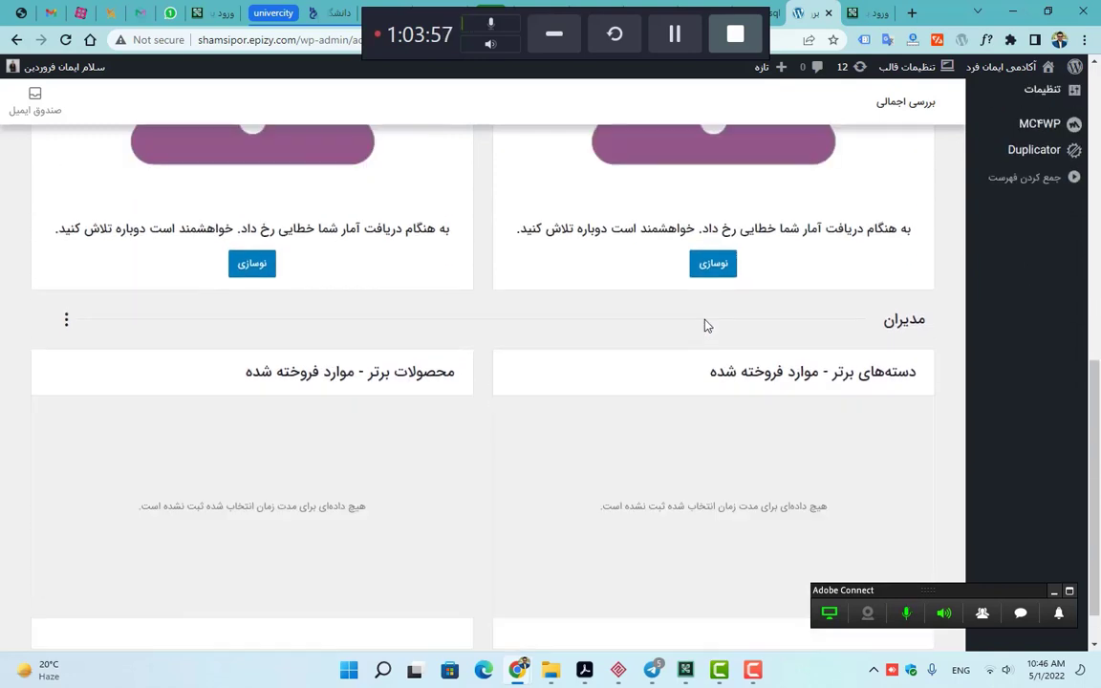
# - Reload the net sales chart's statistics and review the analytics overview page again
pyautogui.click(718, 273)
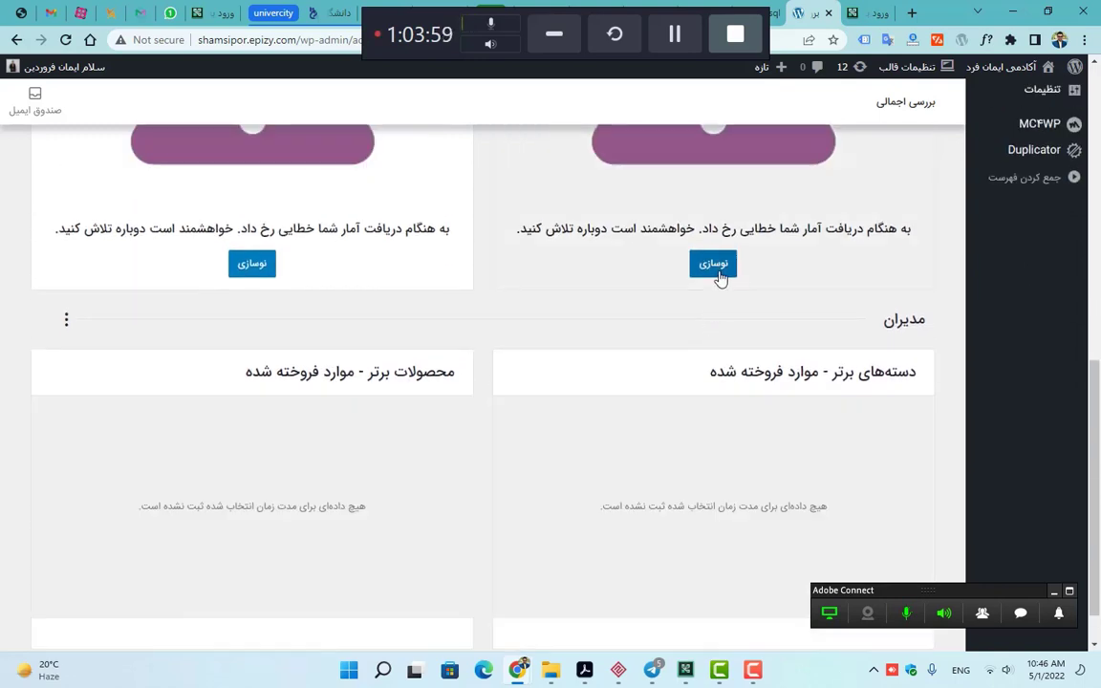
pyautogui.scroll(-6, 694, 287)
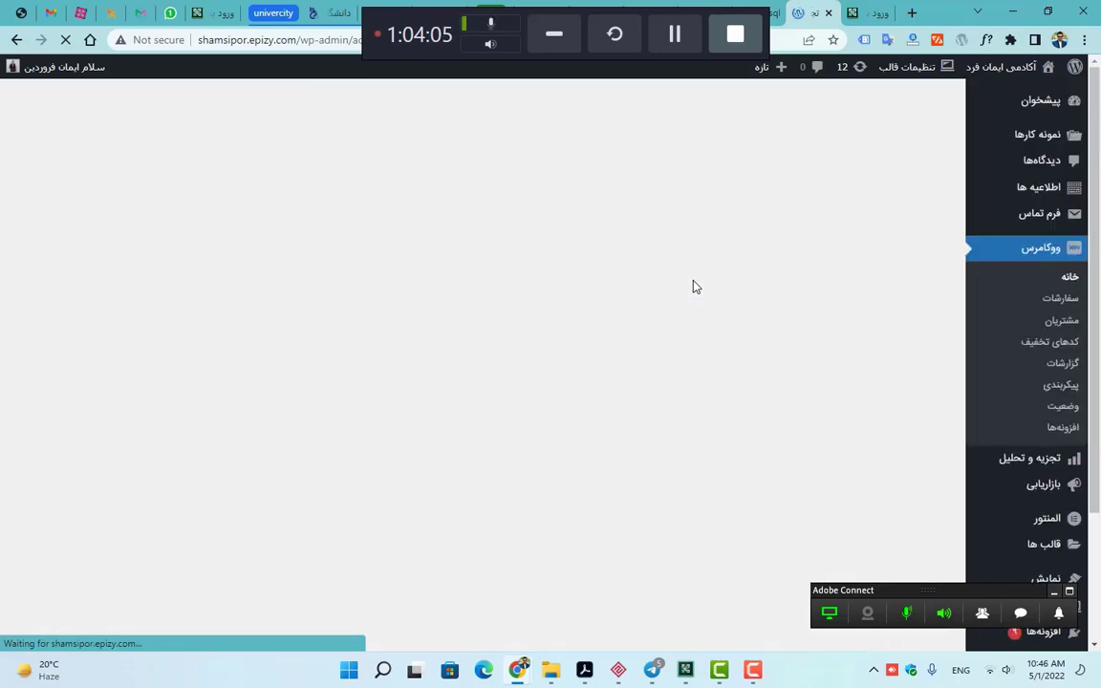
pyautogui.scroll(-7, 695, 286)
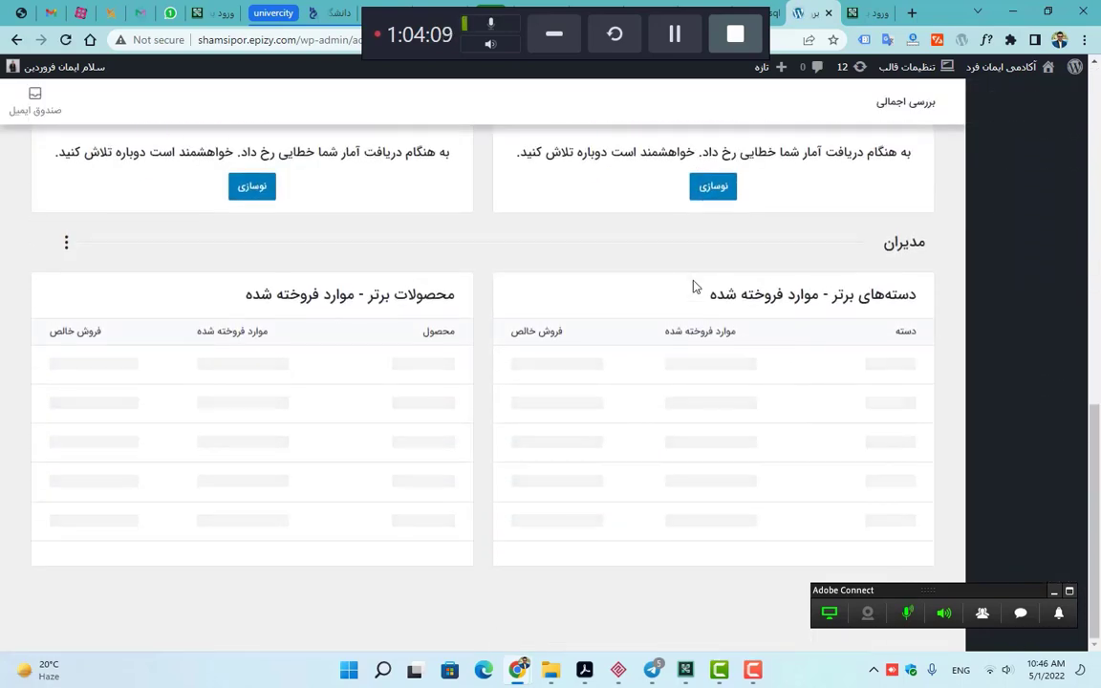
pyautogui.scroll(7, 694, 287)
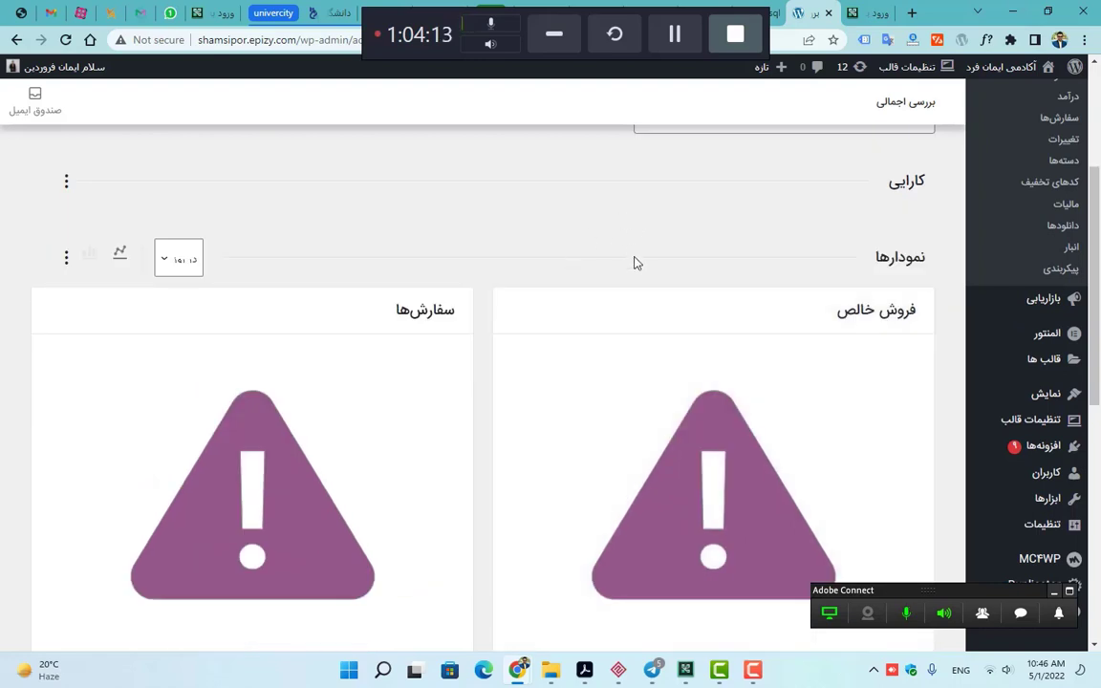
pyautogui.scroll(3, 638, 263)
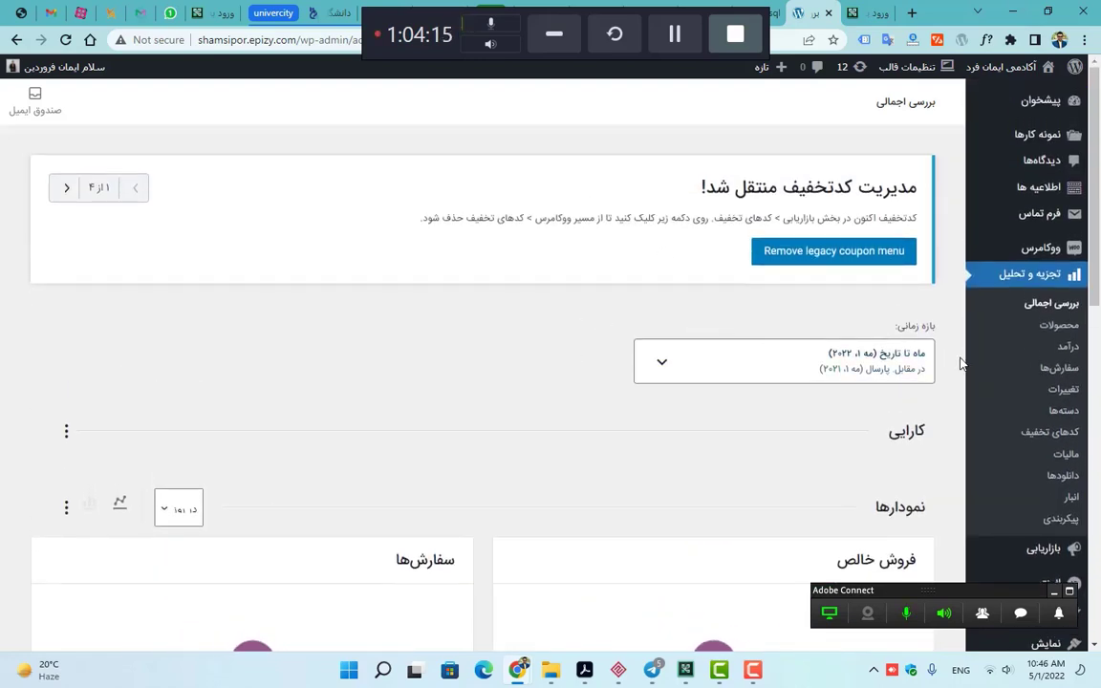
# - Open the coupon codes page in the Marketing section
pyautogui.scroll(-2, 998, 327)
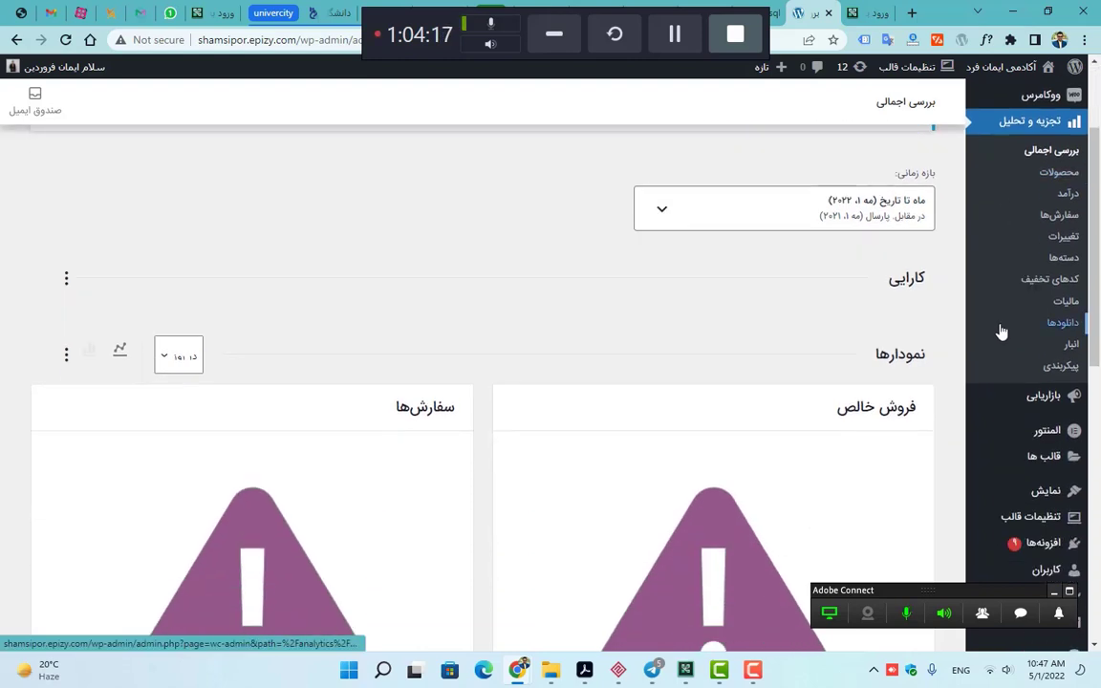
pyautogui.moveTo(985, 405)
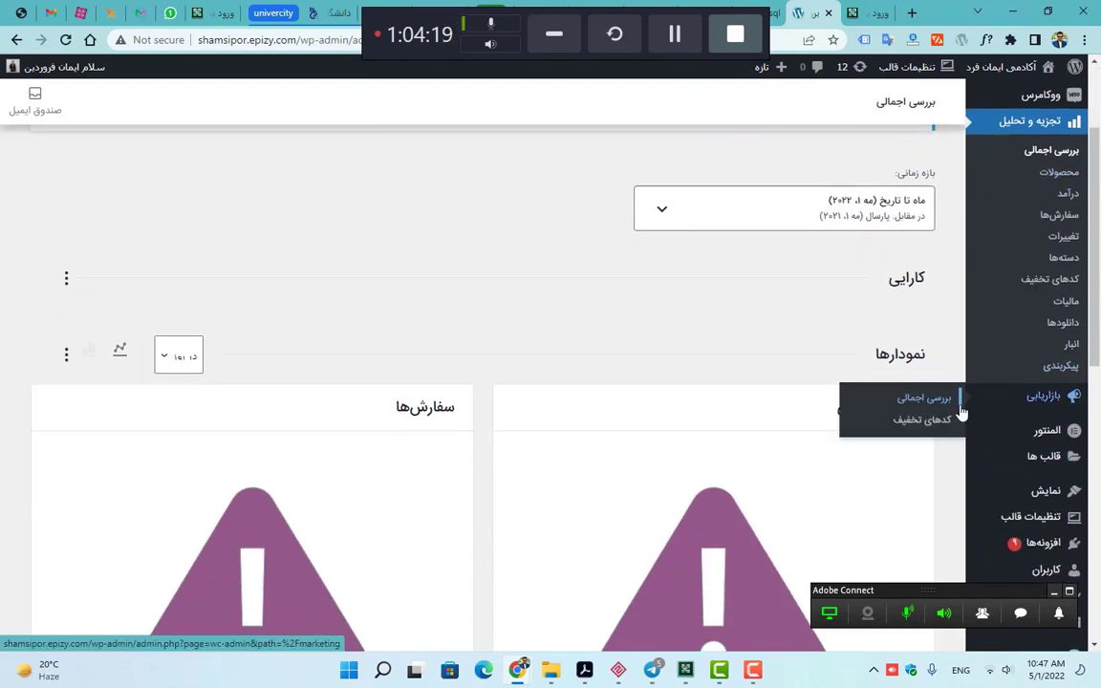
pyautogui.click(880, 425)
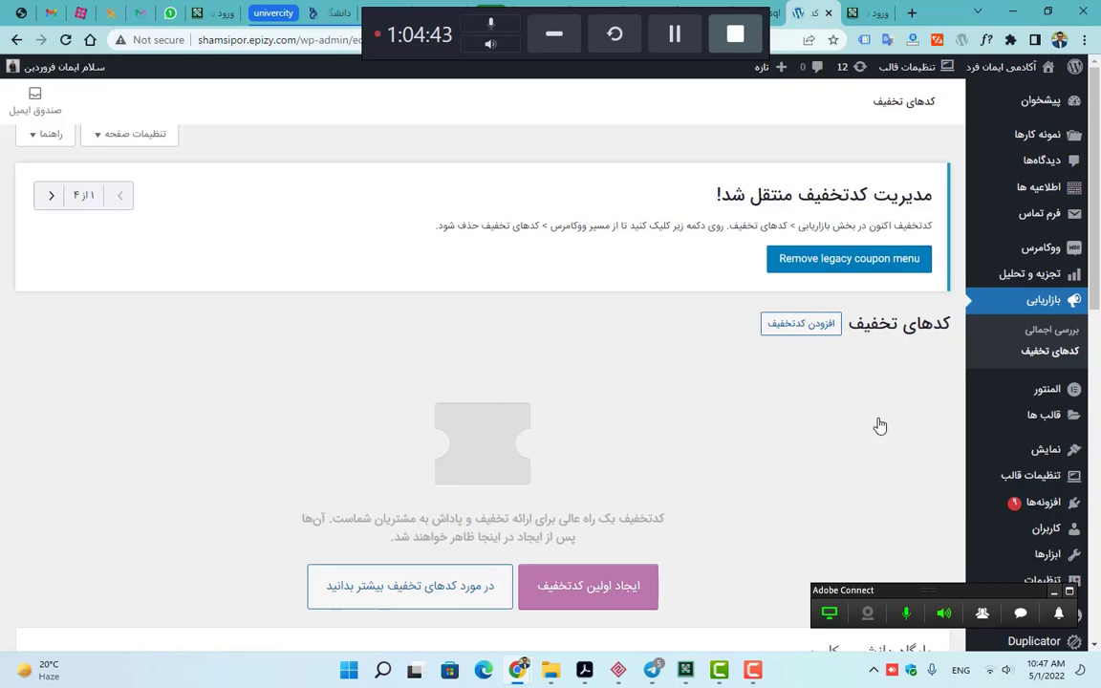
# - Look over the Elementor section's options and open the installed themes page in the Appearance section
pyautogui.moveTo(23, 669)
pyautogui.moveTo(998, 397)
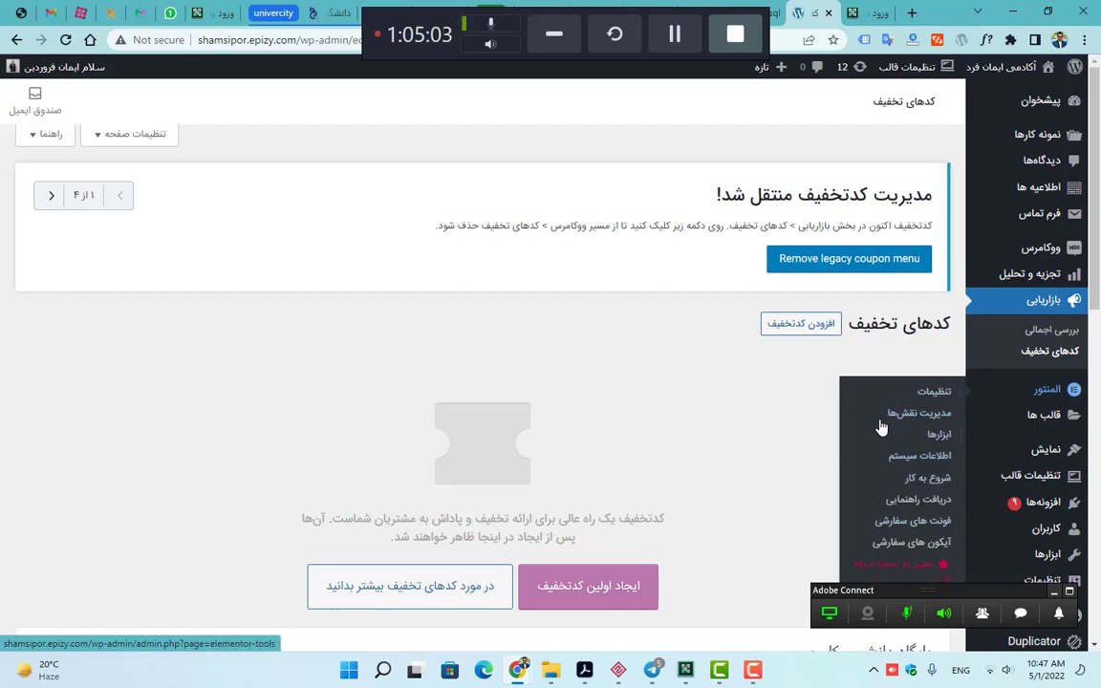
pyautogui.click(910, 461)
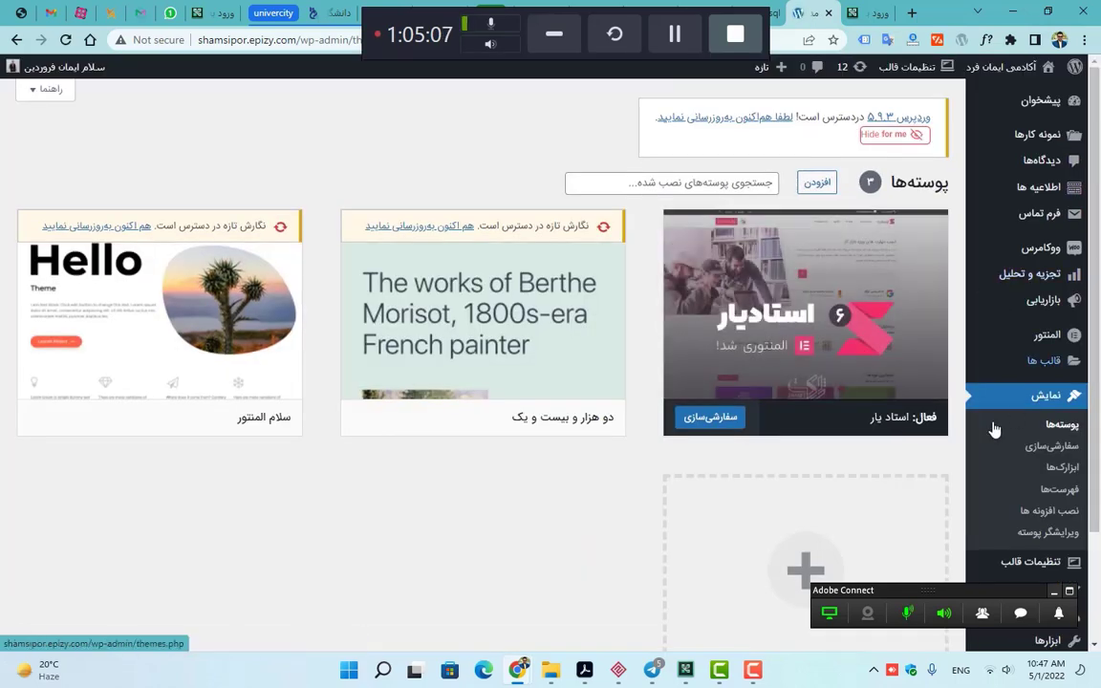
# - Look over the installed themes, view the details of the active استاد یار theme, and close its details
pyautogui.moveTo(1028, 355)
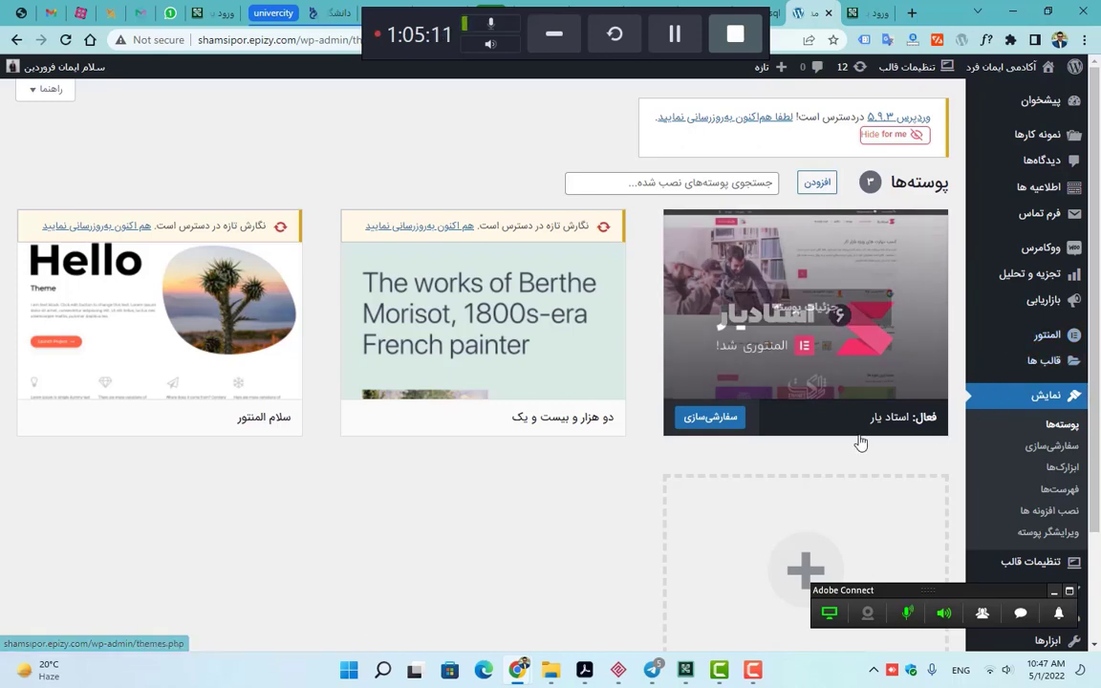
pyautogui.moveTo(722, 382)
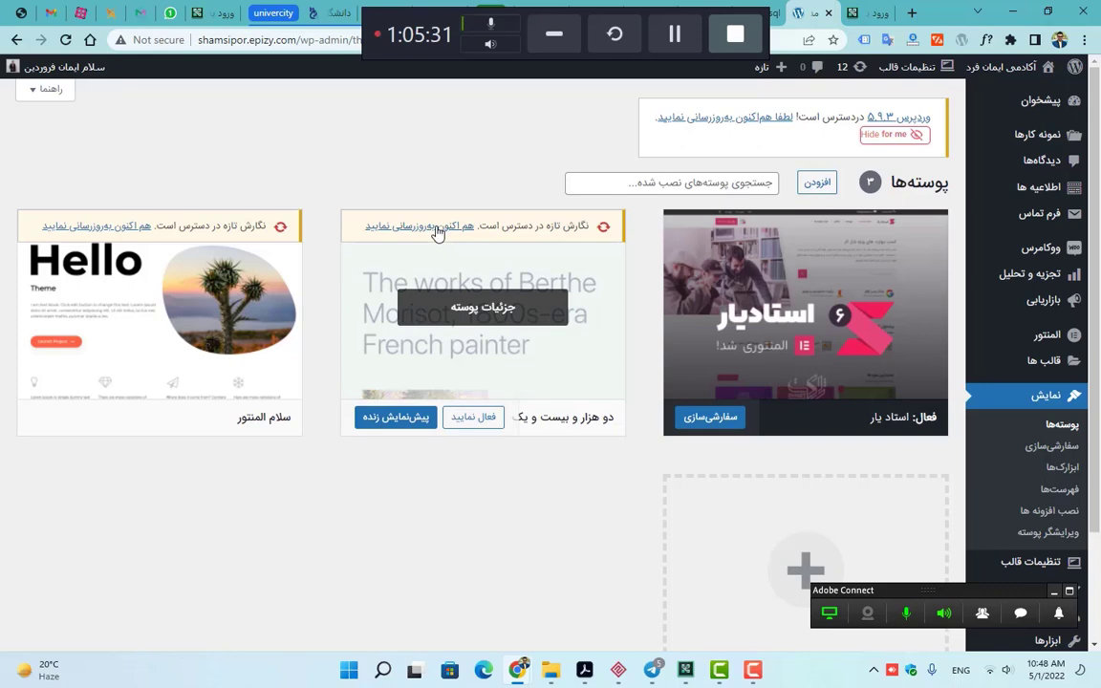
pyautogui.scroll(-1, 726, 239)
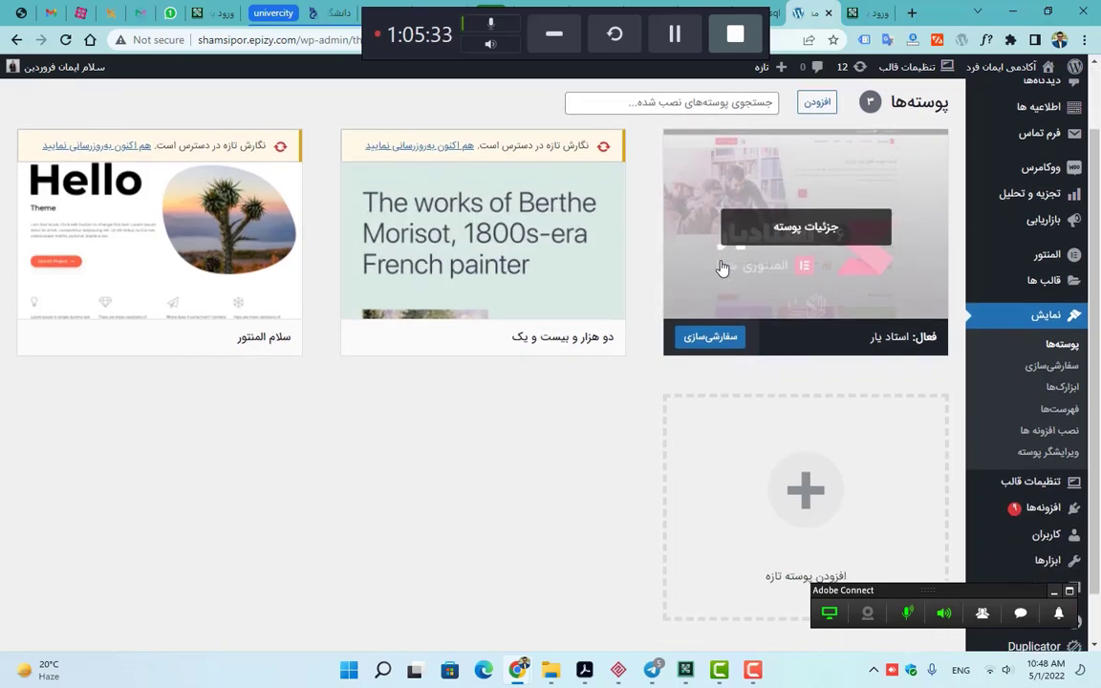
pyautogui.scroll(-1, 723, 269)
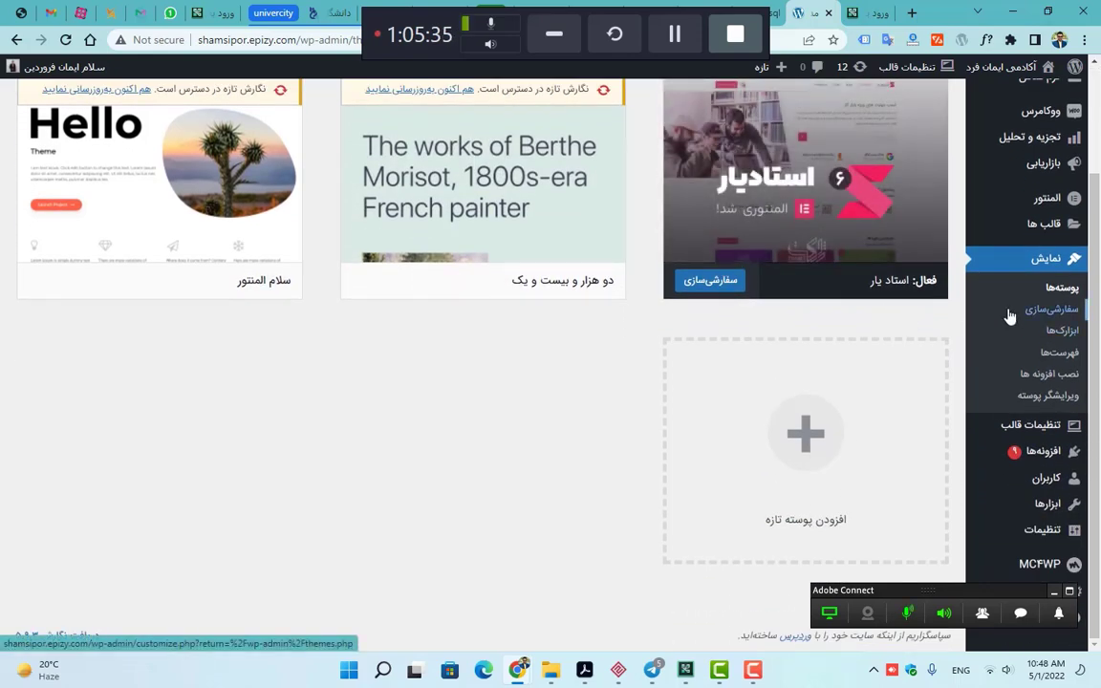
pyautogui.scroll(2, 791, 238)
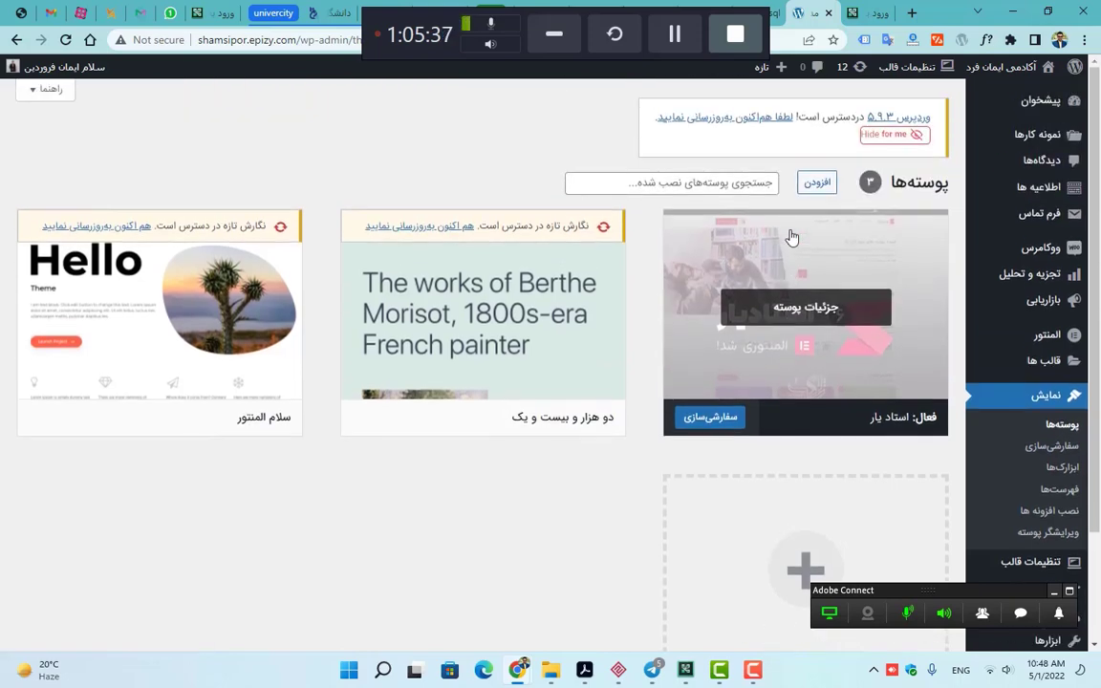
pyautogui.click(799, 310)
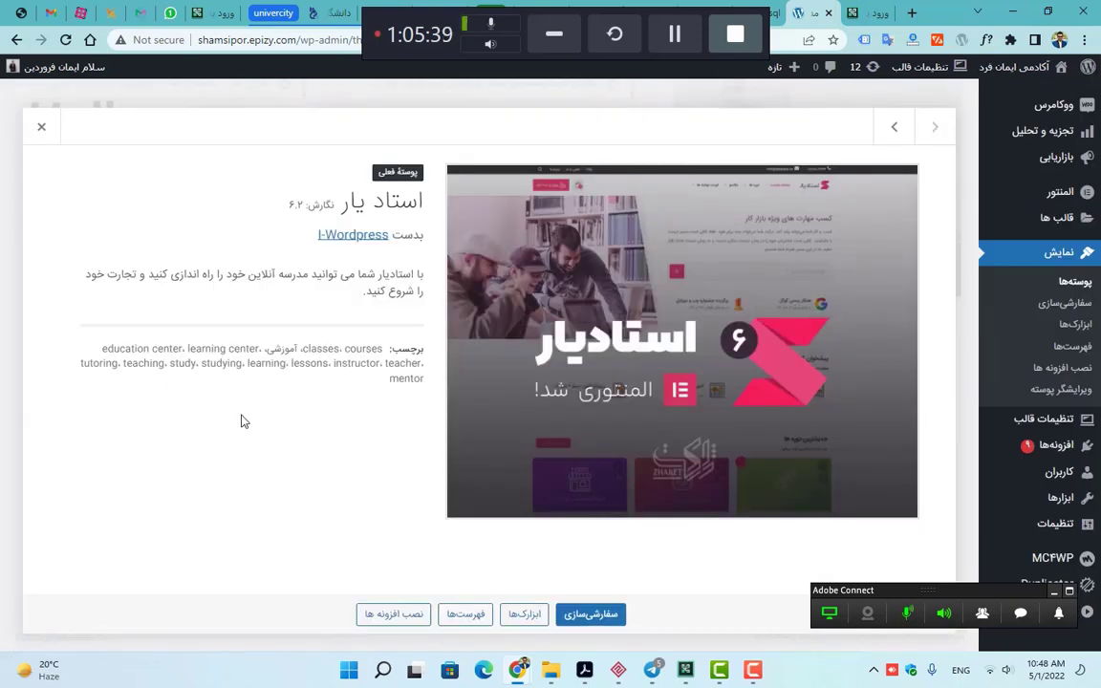
pyautogui.moveTo(268, 350); pyautogui.dragTo(446, 317)
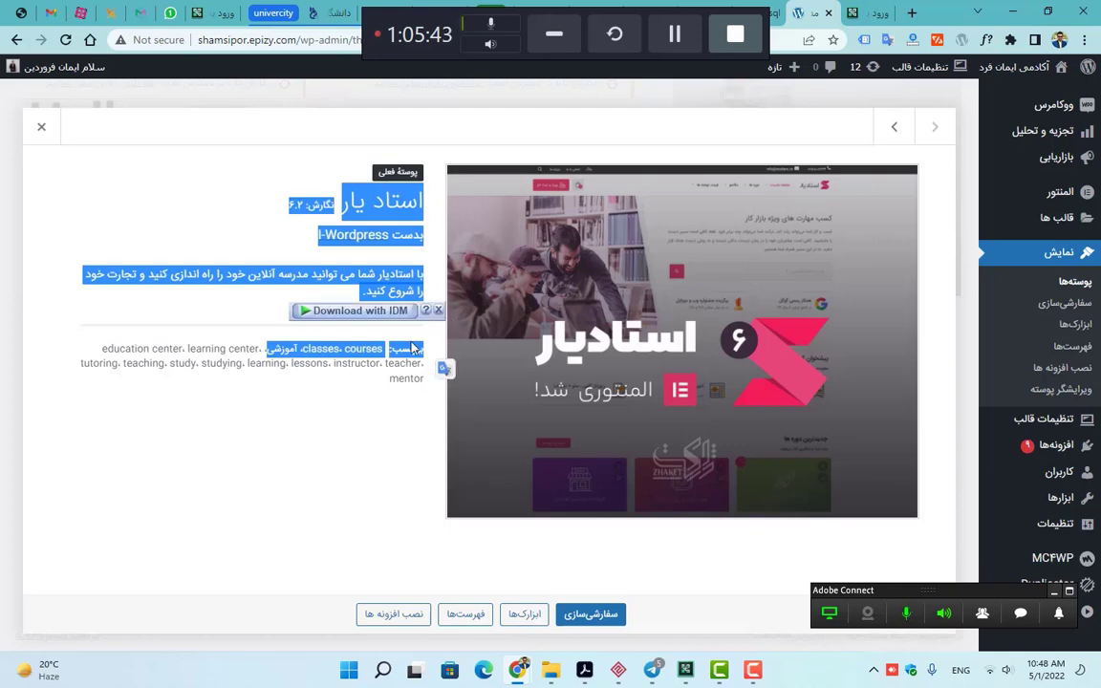
pyautogui.click(39, 130)
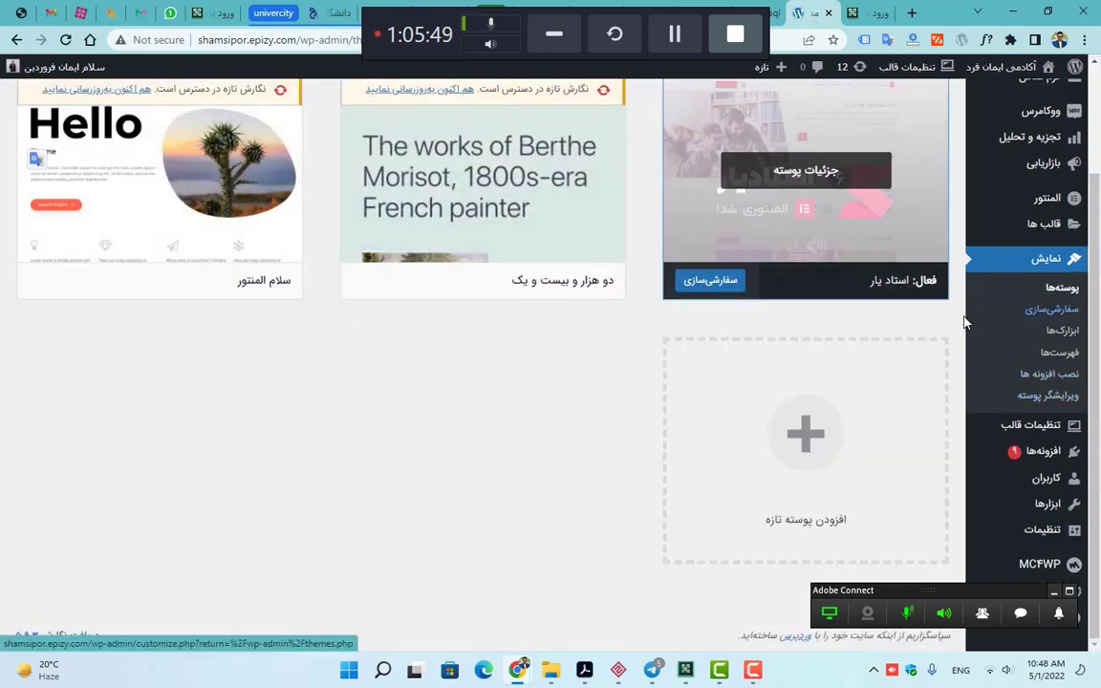
# - Open the widgets page in the Appearance section and bring up the live site's homepage in a new tab
pyautogui.click(1003, 336)
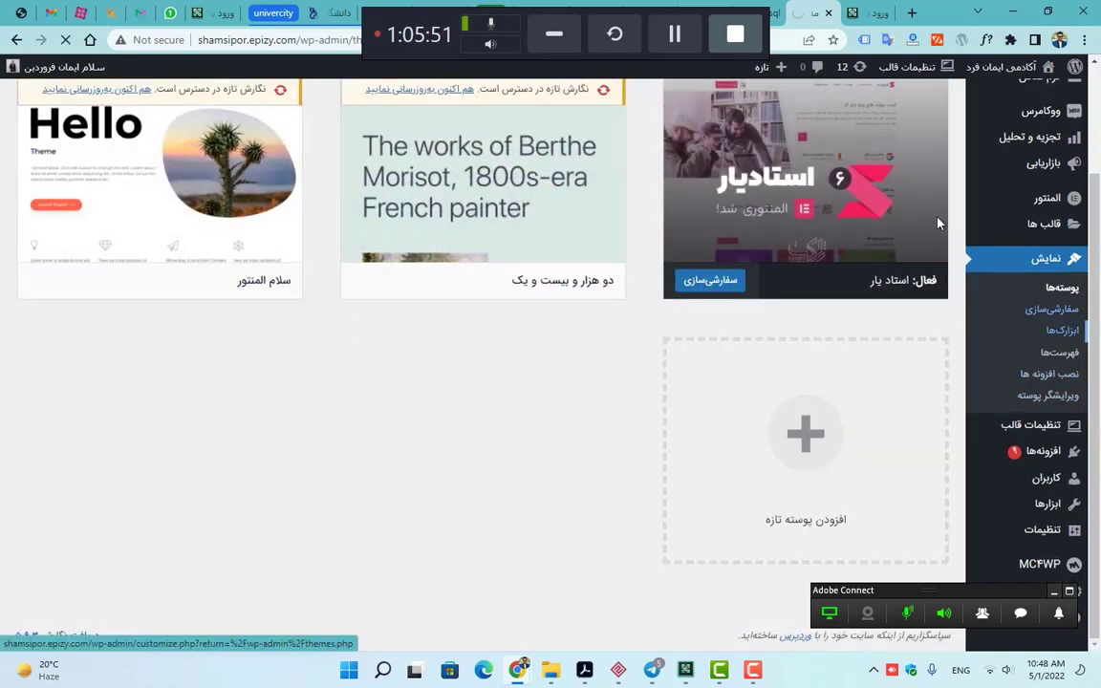
pyautogui.moveTo(431, 38); pyautogui.dragTo(413, 75)
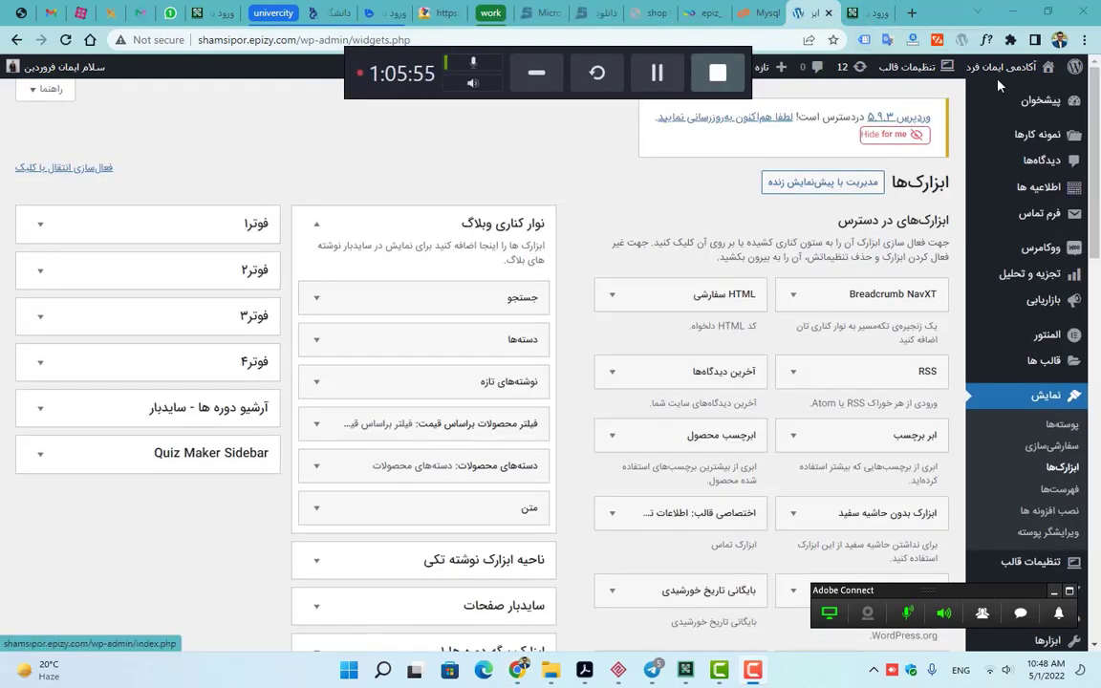
pyautogui.moveTo(998, 76)
pyautogui.rightClick(990, 95)
pyautogui.click(860, 105)
pyautogui.click(828, 11)
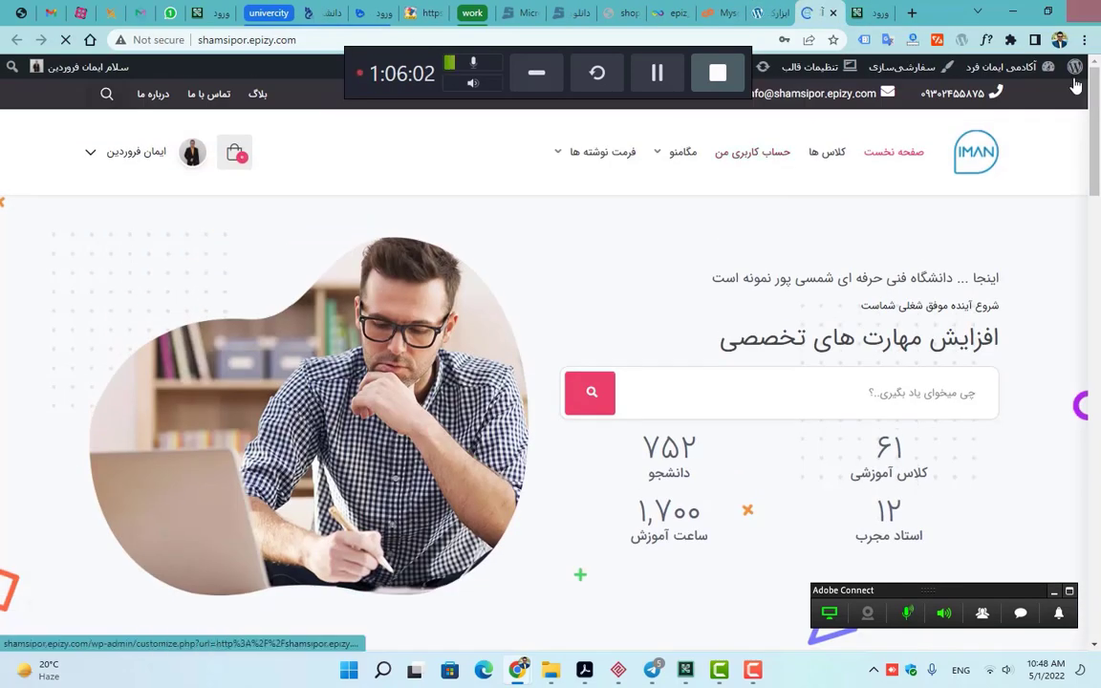
# - Examine the live homepage's header bar, navigation menu, content sections and footer columns as places where widgets and menus appear
pyautogui.moveTo(989, 93); pyautogui.dragTo(184, 108)
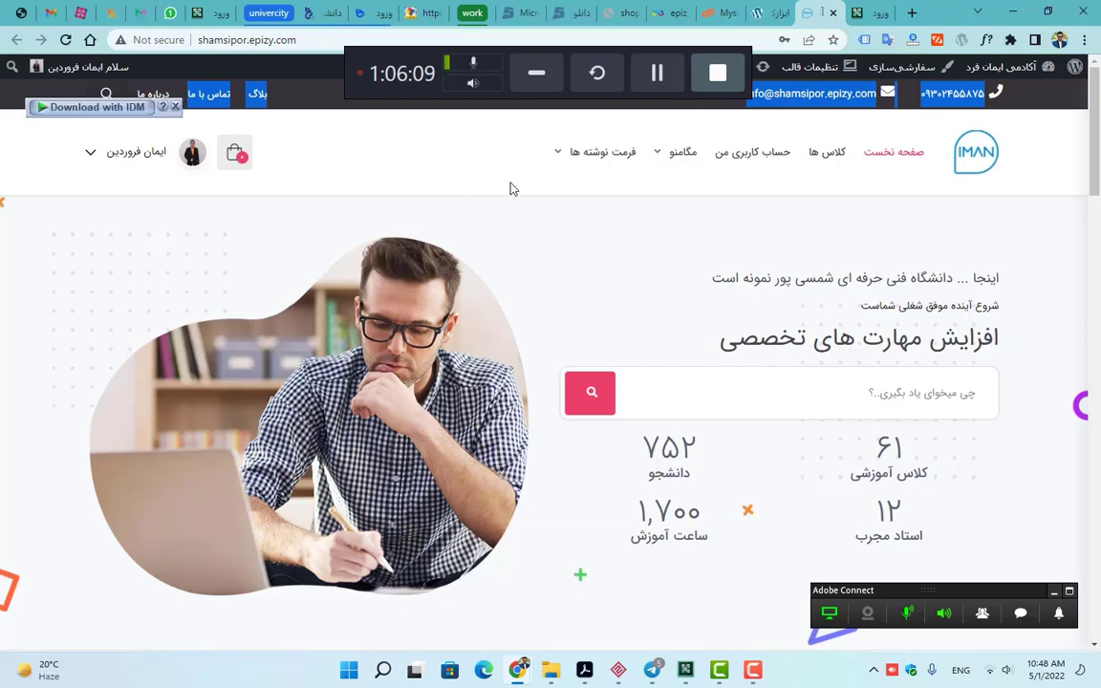
pyautogui.click(432, 136)
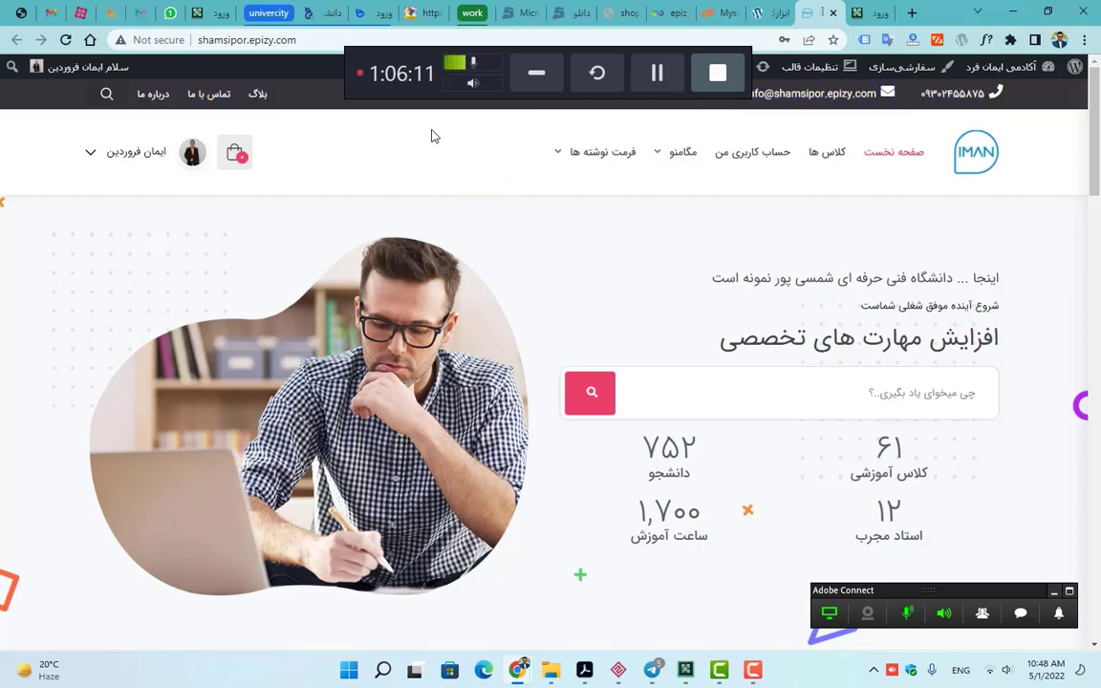
pyautogui.scroll(-10, 432, 136)
pyautogui.scroll(-8, 432, 137)
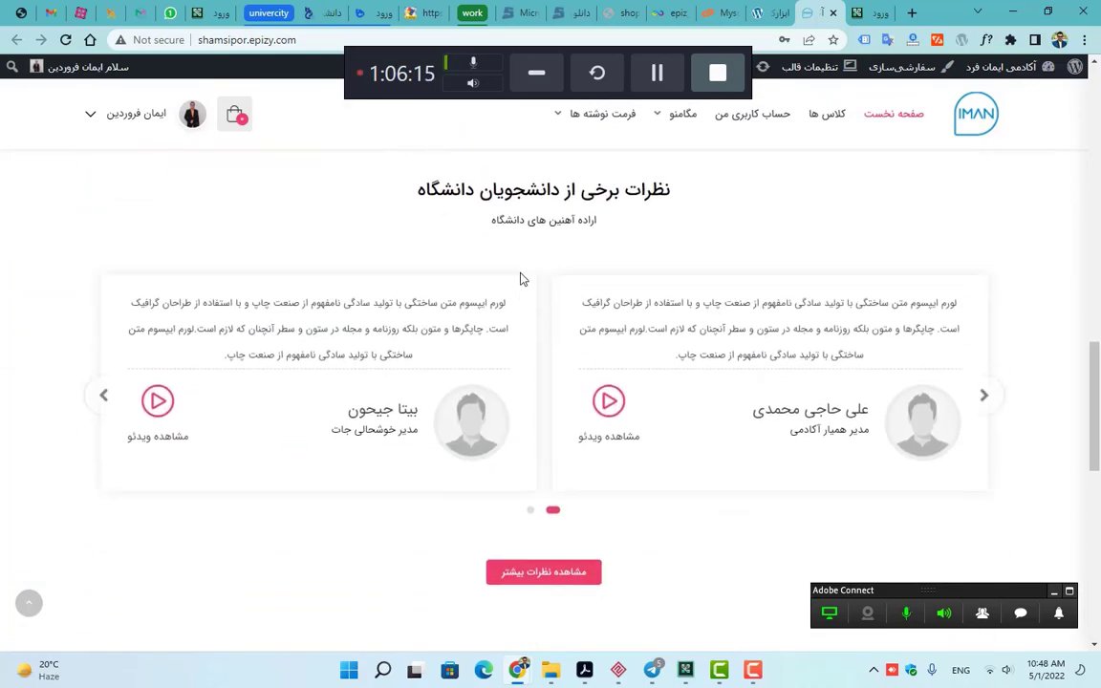
pyautogui.scroll(8, 521, 275)
pyautogui.scroll(-6, 521, 275)
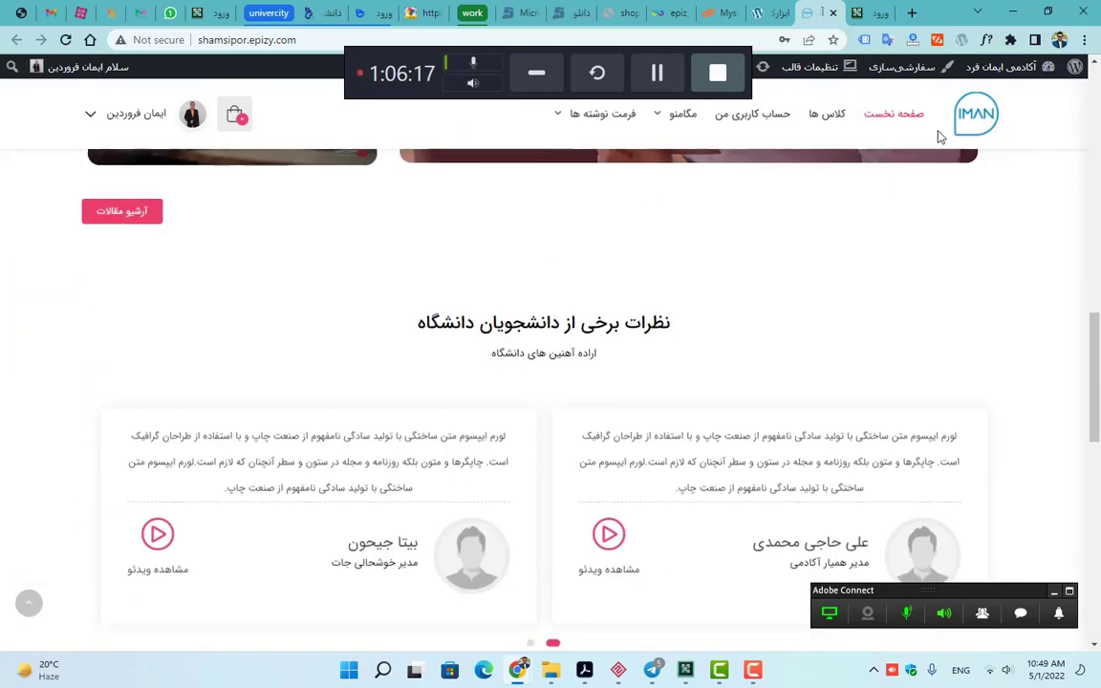
pyautogui.scroll(-3, 774, 220)
pyautogui.scroll(-9, 774, 220)
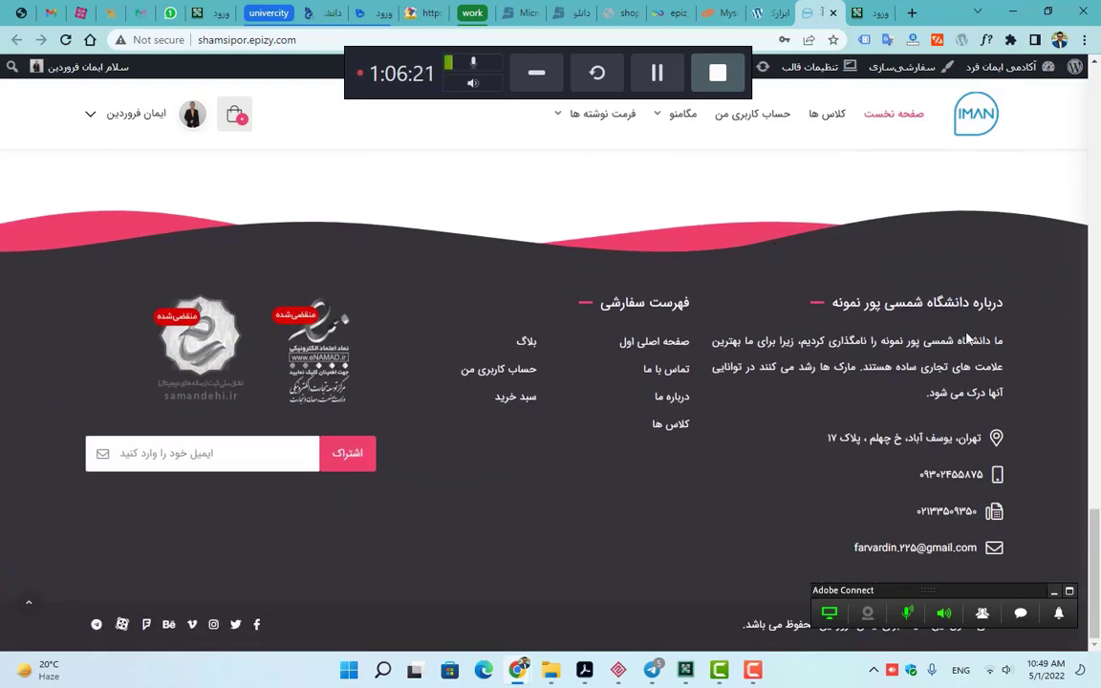
pyautogui.moveTo(1031, 309); pyautogui.dragTo(806, 549)
pyautogui.scroll(15, 837, 440)
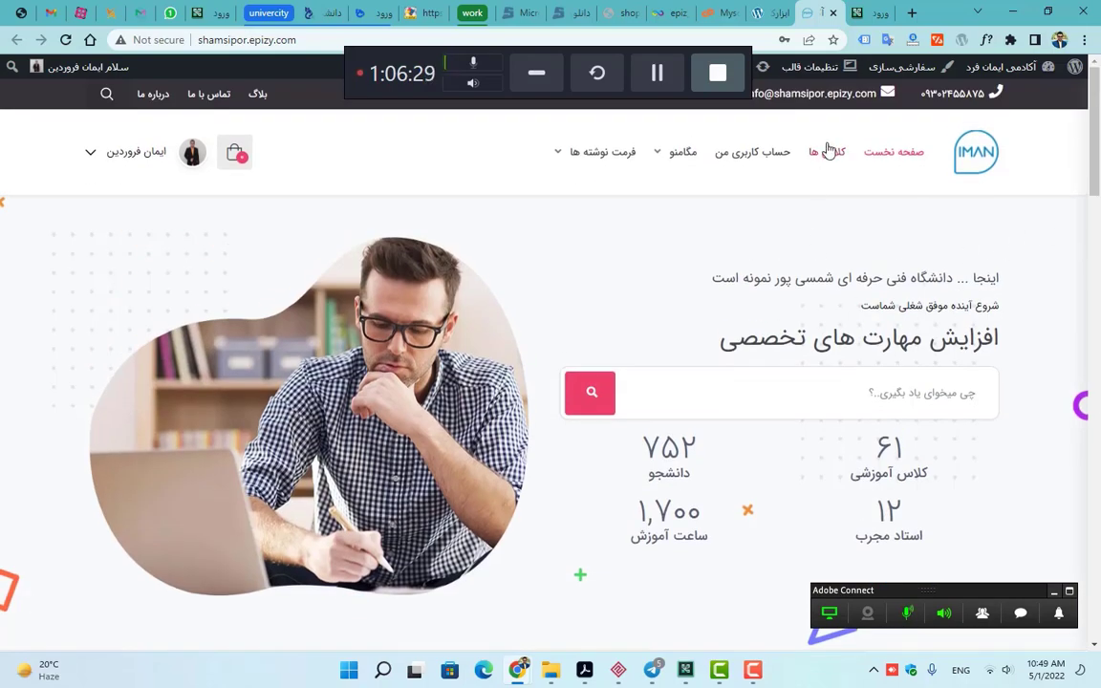
pyautogui.moveTo(571, 155)
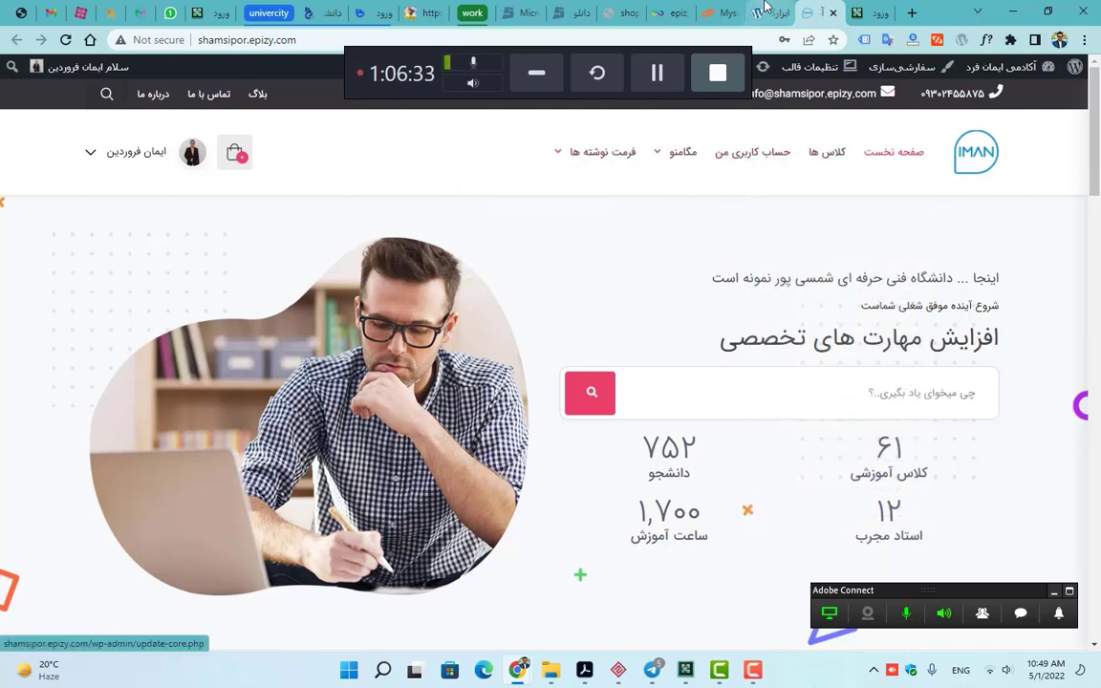
# - Return to the widgets page and look through the available widgets and widget areas, including the صوت and فهرست راهبری widgets
pyautogui.click(765, 8)
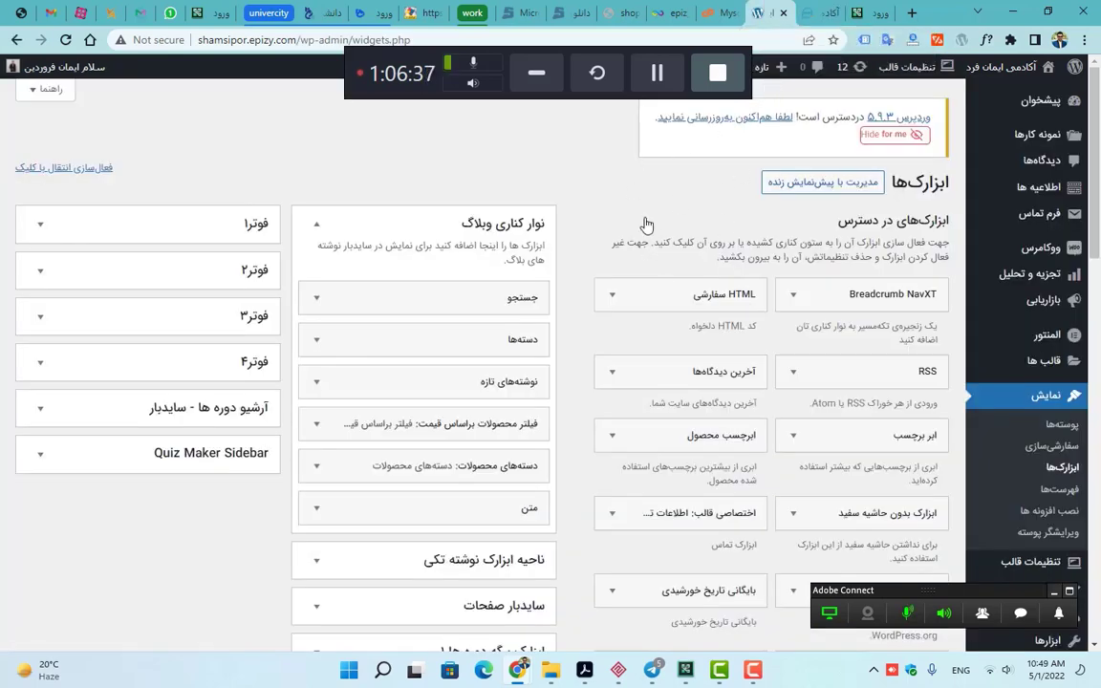
pyautogui.scroll(-4, 621, 244)
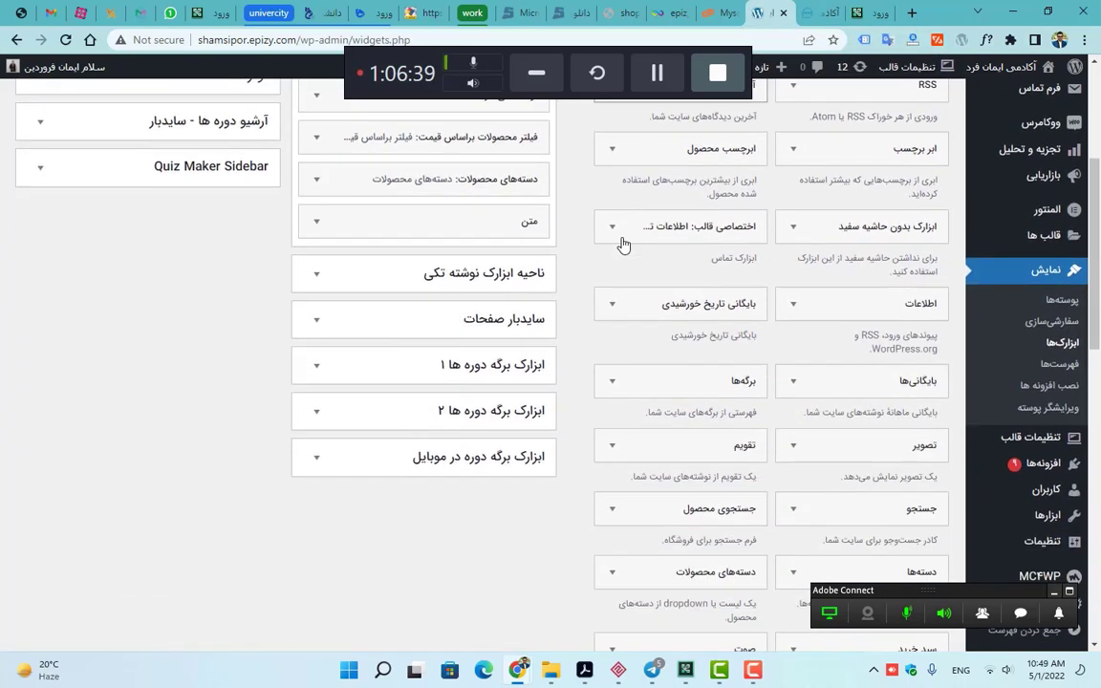
pyautogui.scroll(-5, 622, 245)
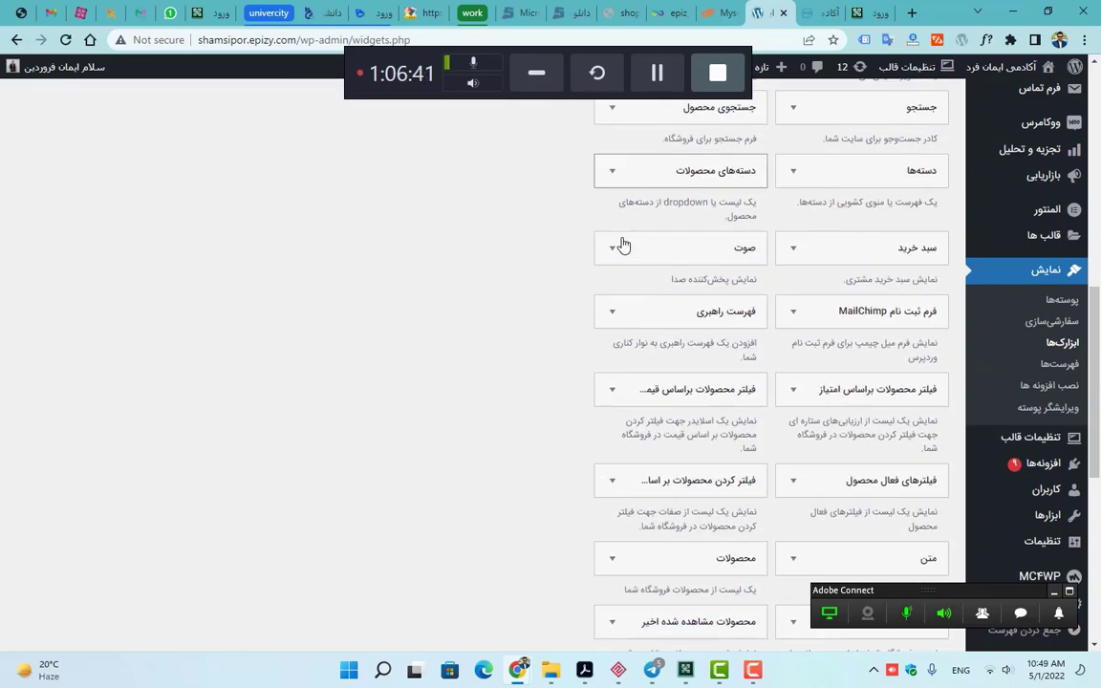
pyautogui.scroll(2, 669, 287)
pyautogui.click(658, 411)
pyautogui.click(658, 411)
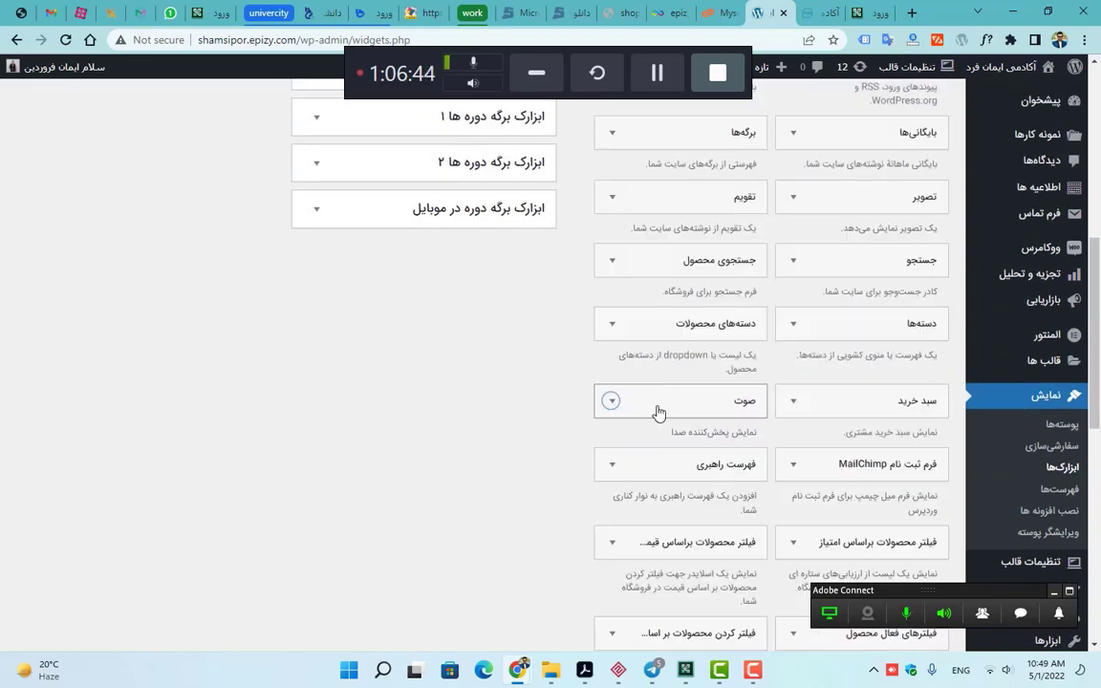
pyautogui.click(647, 477)
pyautogui.click(647, 478)
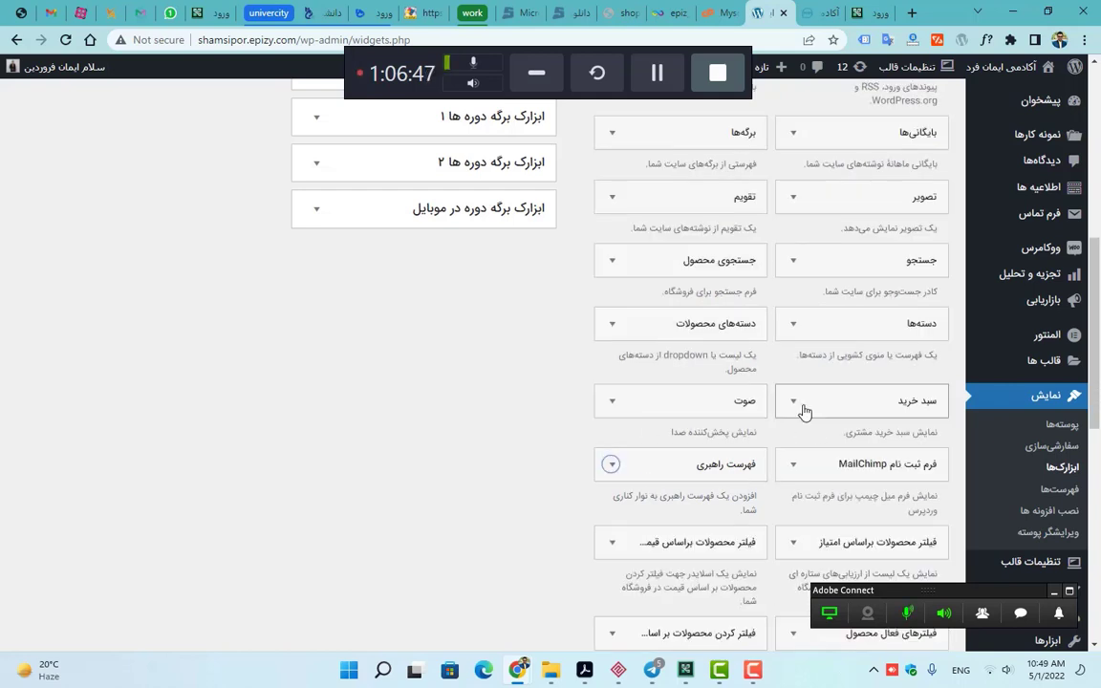
pyautogui.scroll(-2, 782, 403)
# - Open the menus page in the Appearance section and review the structure of the main menu
pyautogui.click(1032, 369)
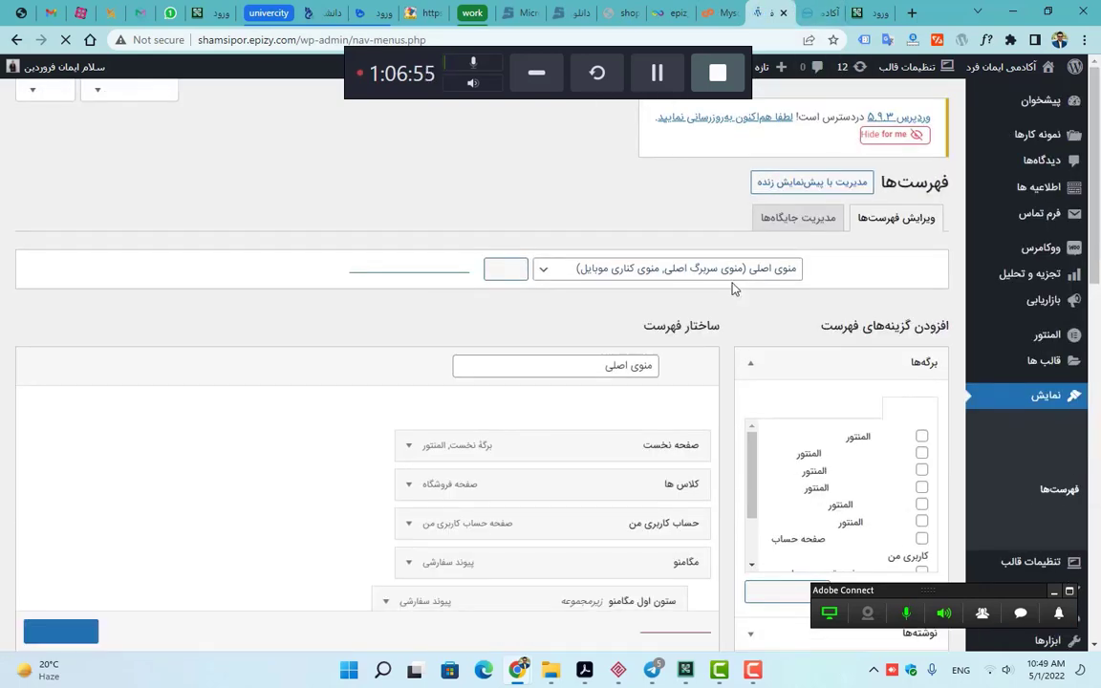
pyautogui.scroll(-5, 573, 327)
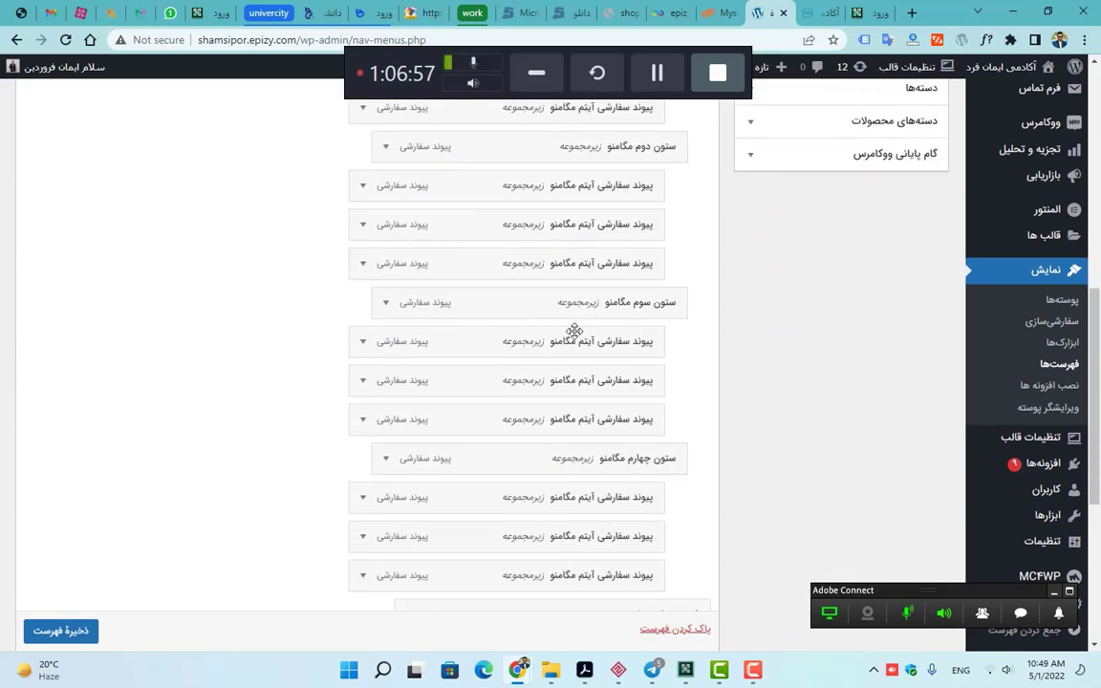
pyautogui.scroll(-4, 573, 331)
pyautogui.scroll(3, 556, 348)
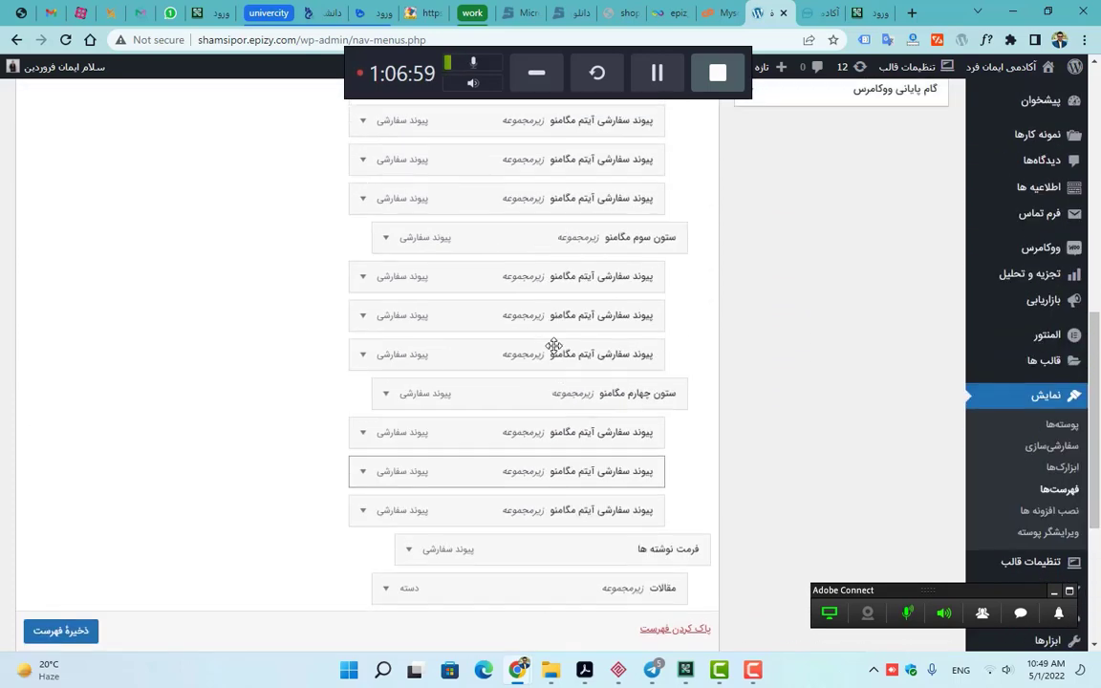
pyautogui.scroll(5, 553, 346)
# - Nest the مگامنو item under فرمت نوشته ها in the main menu, and reload the page to discard the change
pyautogui.moveTo(553, 346); pyautogui.dragTo(394, 412)
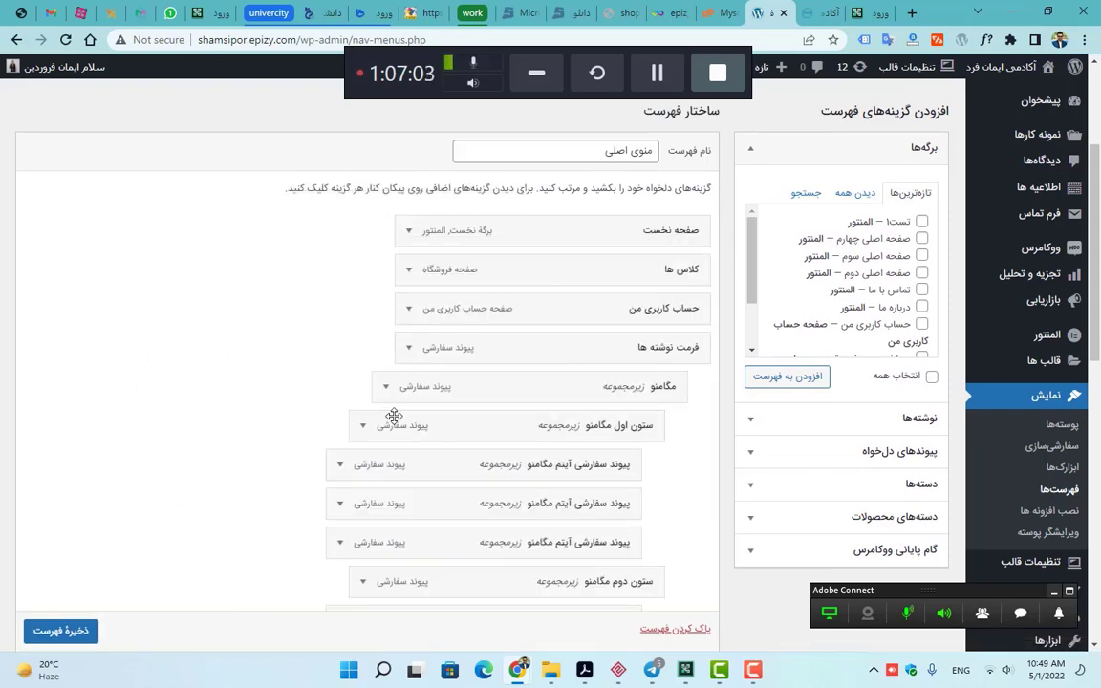
pyautogui.click(64, 40)
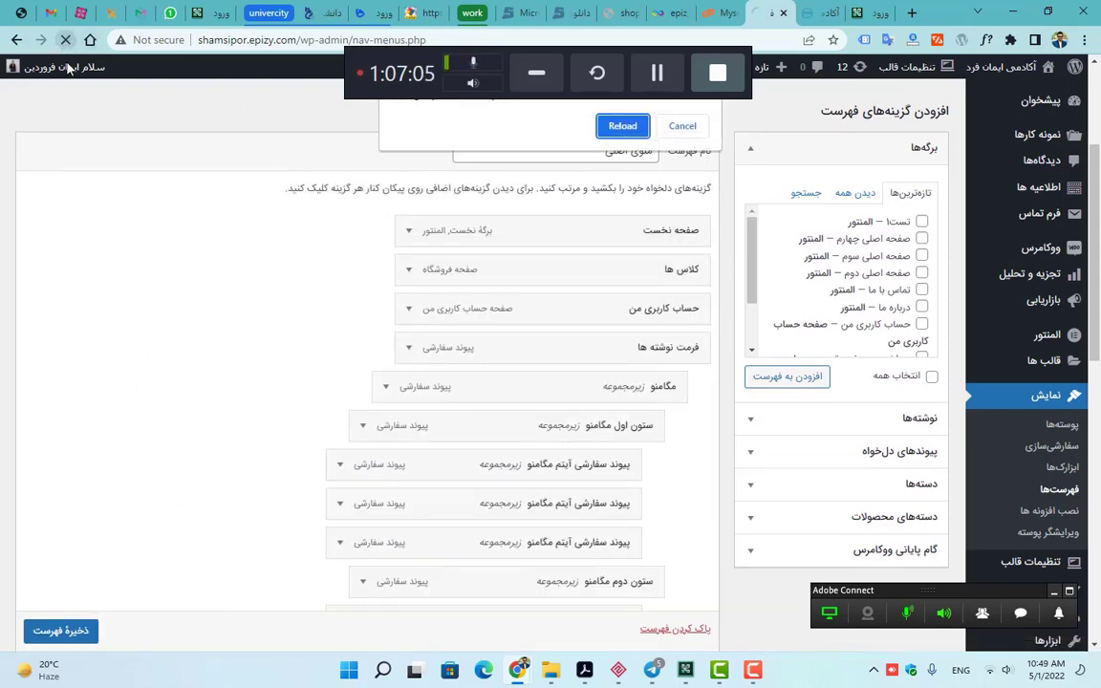
pyautogui.click(618, 127)
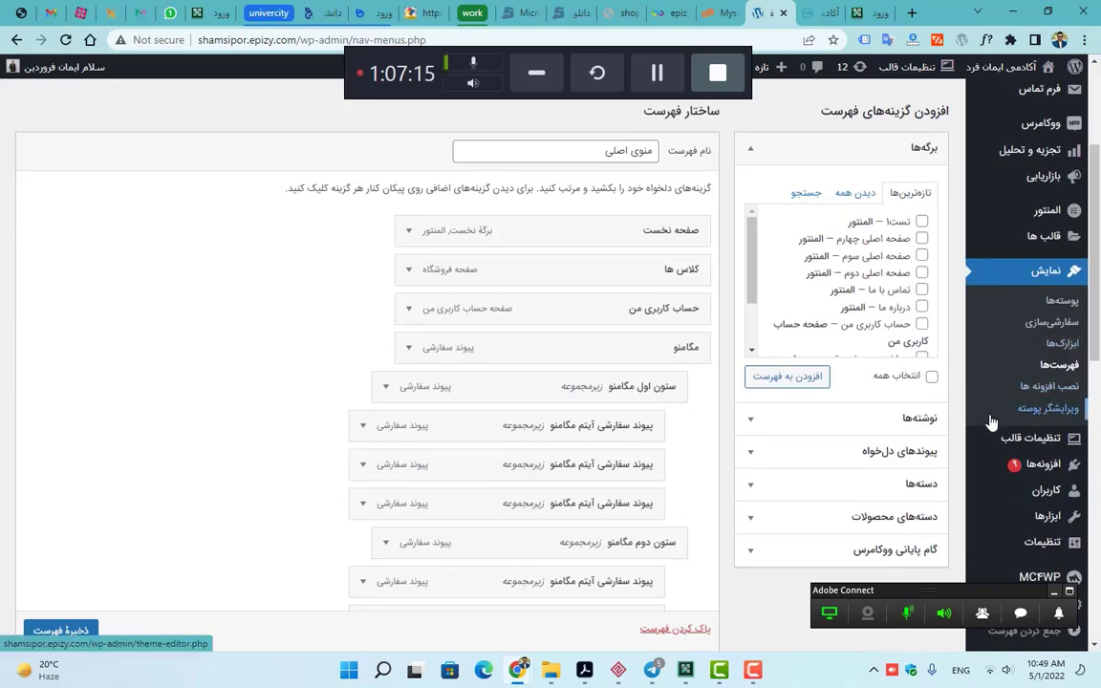
# - Open the theme editor and look through the style.css code and the list of theme files
pyautogui.click(991, 418)
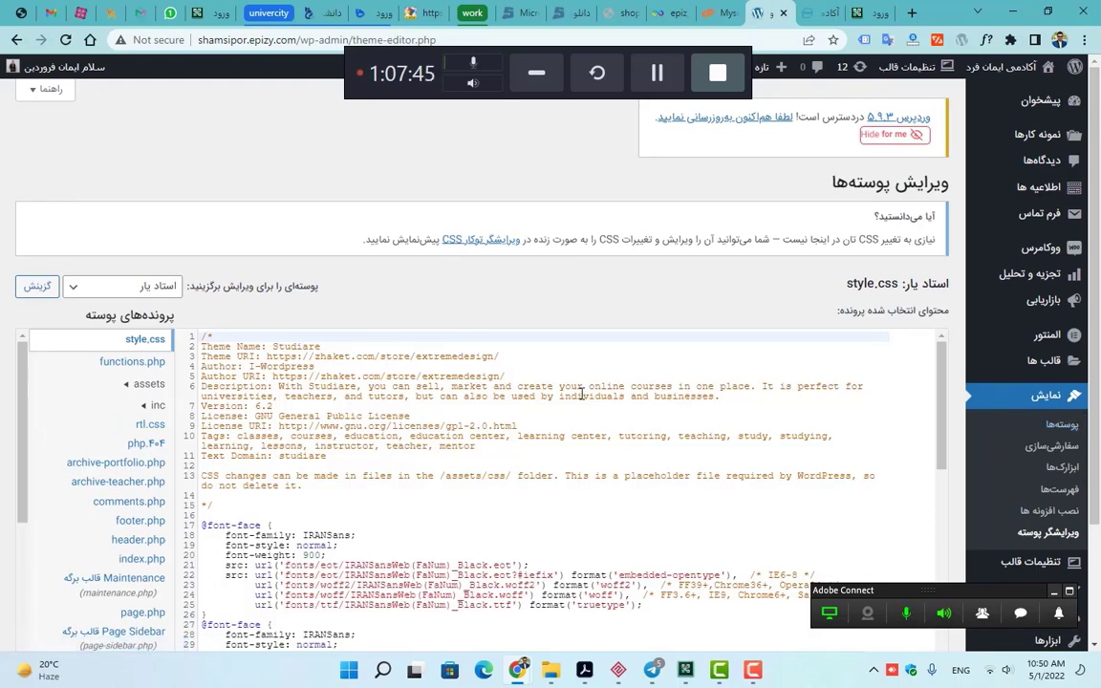
pyautogui.scroll(-5, 271, 391)
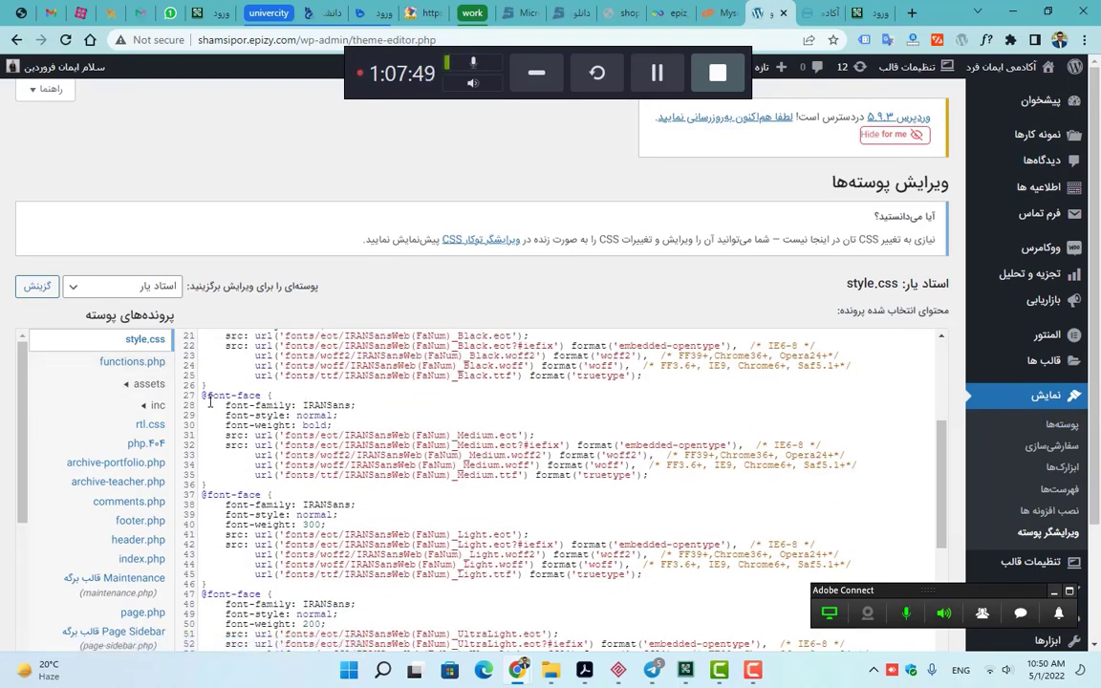
pyautogui.scroll(-5, 105, 447)
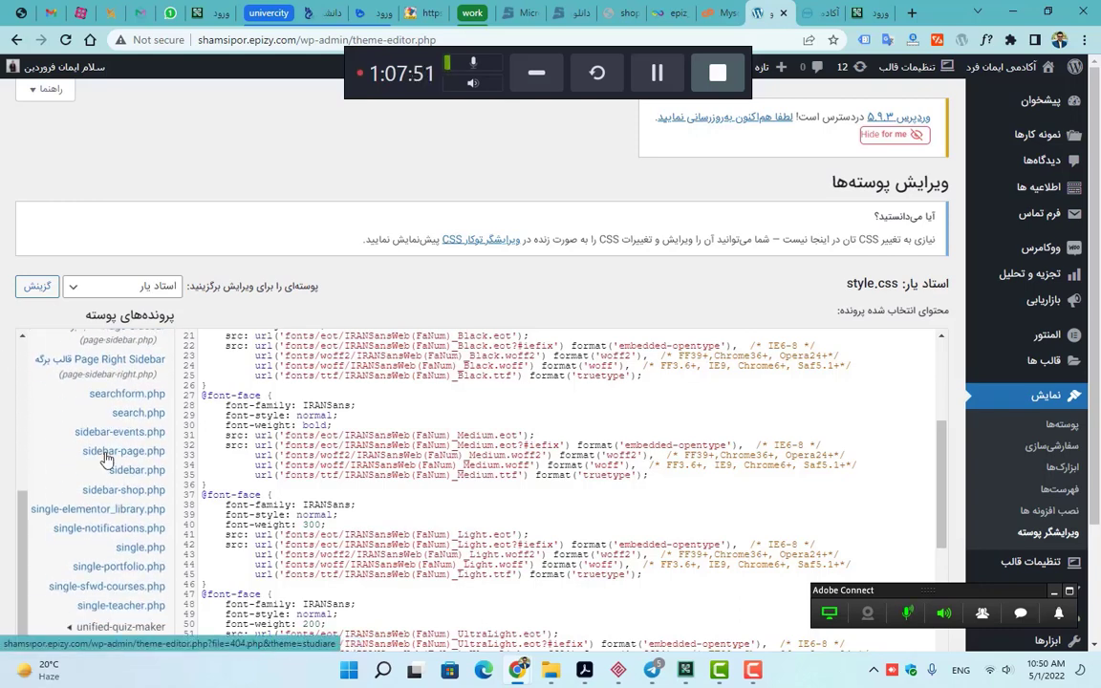
pyautogui.scroll(-2, 11, 412)
pyautogui.scroll(-3, 731, 535)
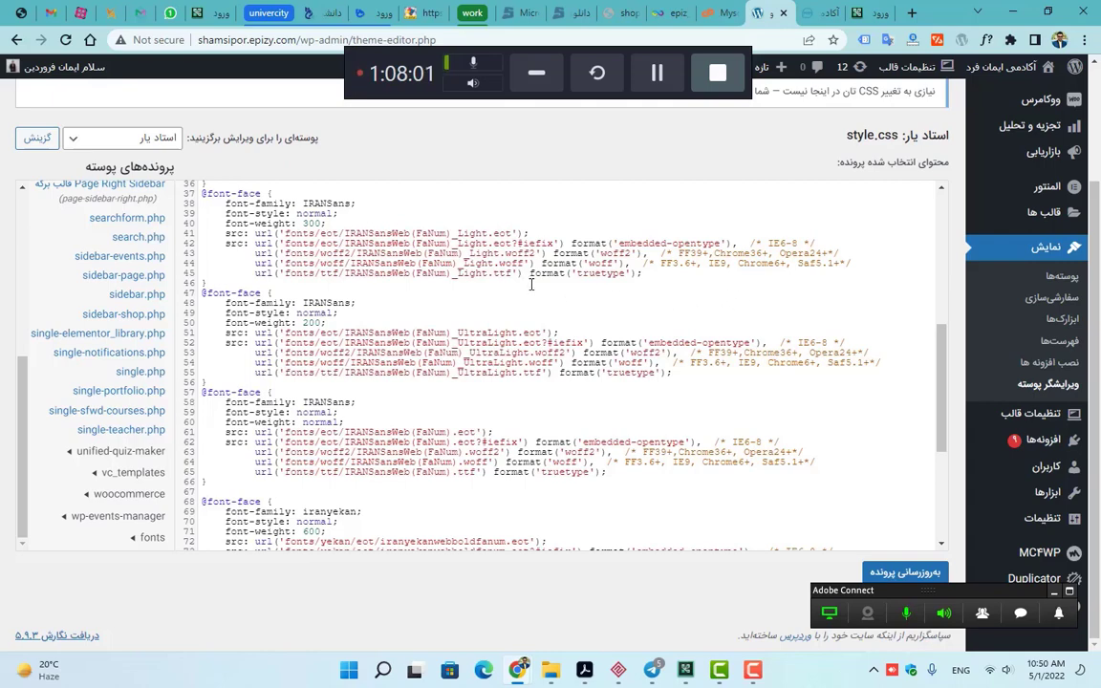
pyautogui.moveTo(541, 263); pyautogui.dragTo(609, 478)
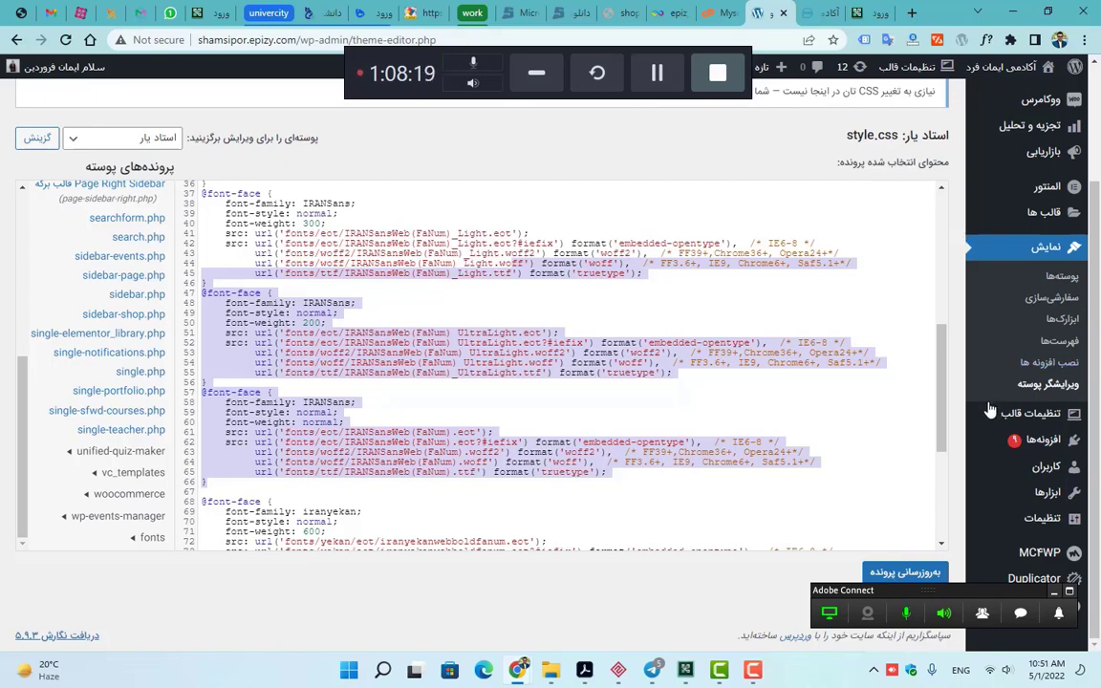
# - Open the general page of the theme options and look through its favicon, page loading and Google API settings
pyautogui.moveTo(992, 414)
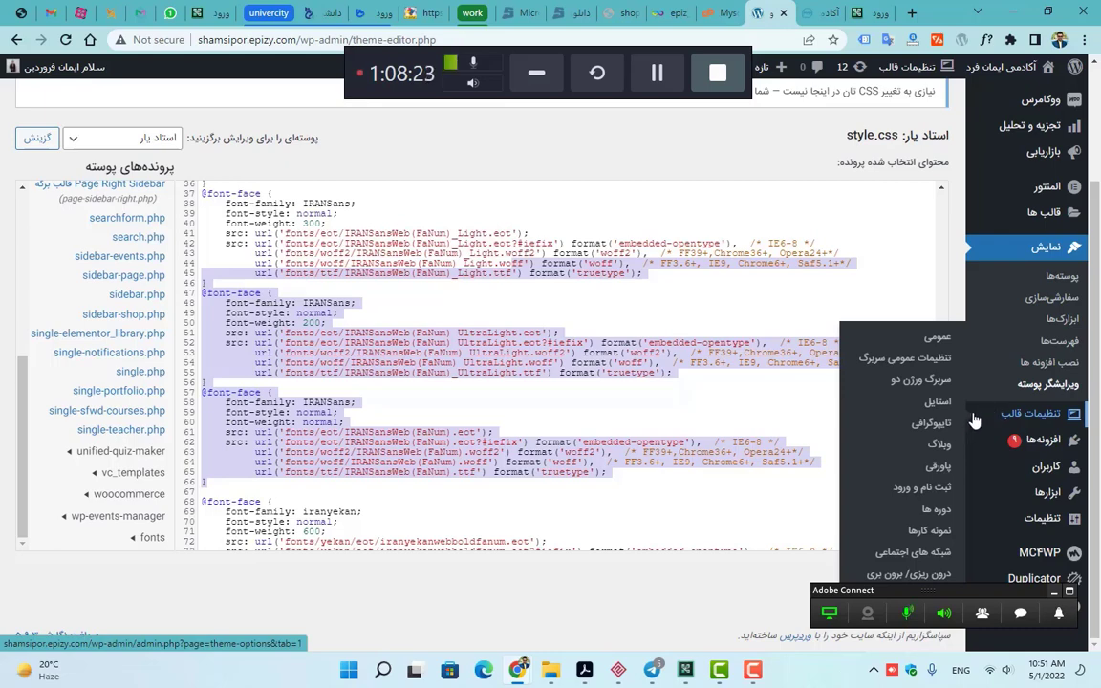
pyautogui.click(922, 337)
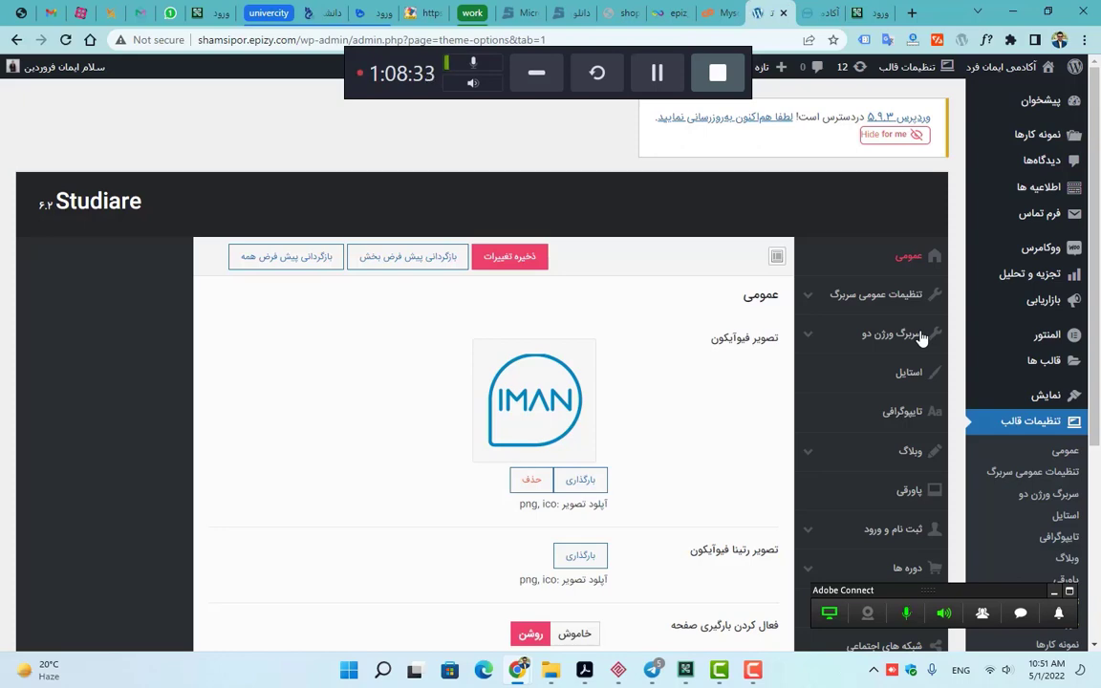
pyautogui.scroll(-3, 920, 339)
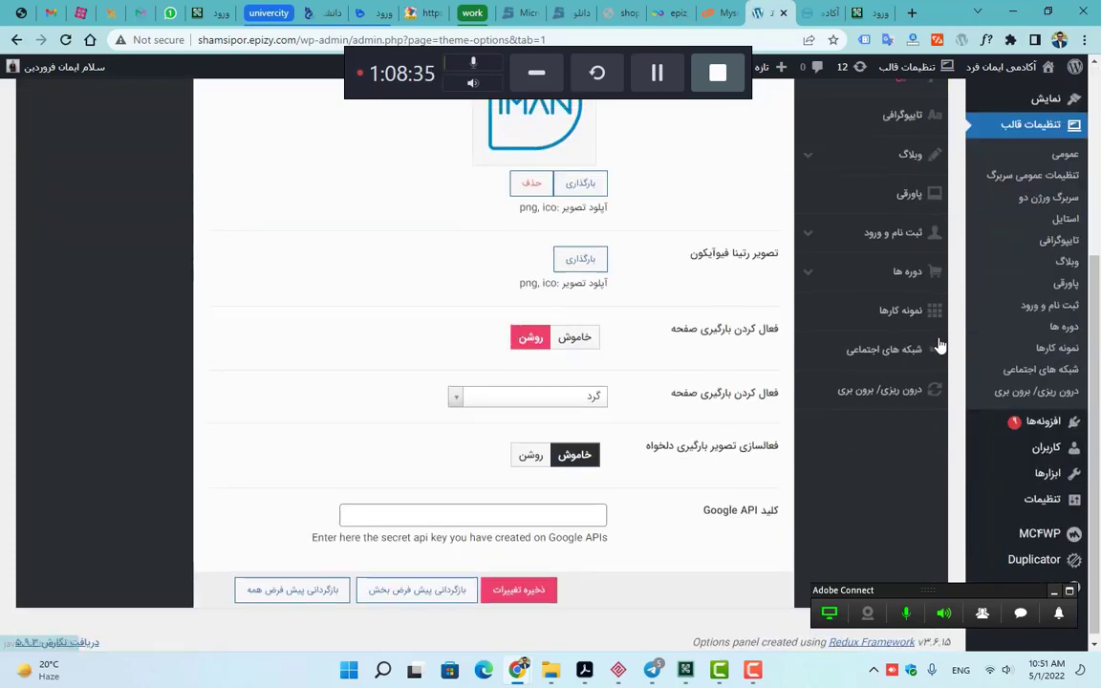
# - Open the installed plugins page, look through the plugins, and open the list of all users
pyautogui.moveTo(977, 421)
pyautogui.click(906, 420)
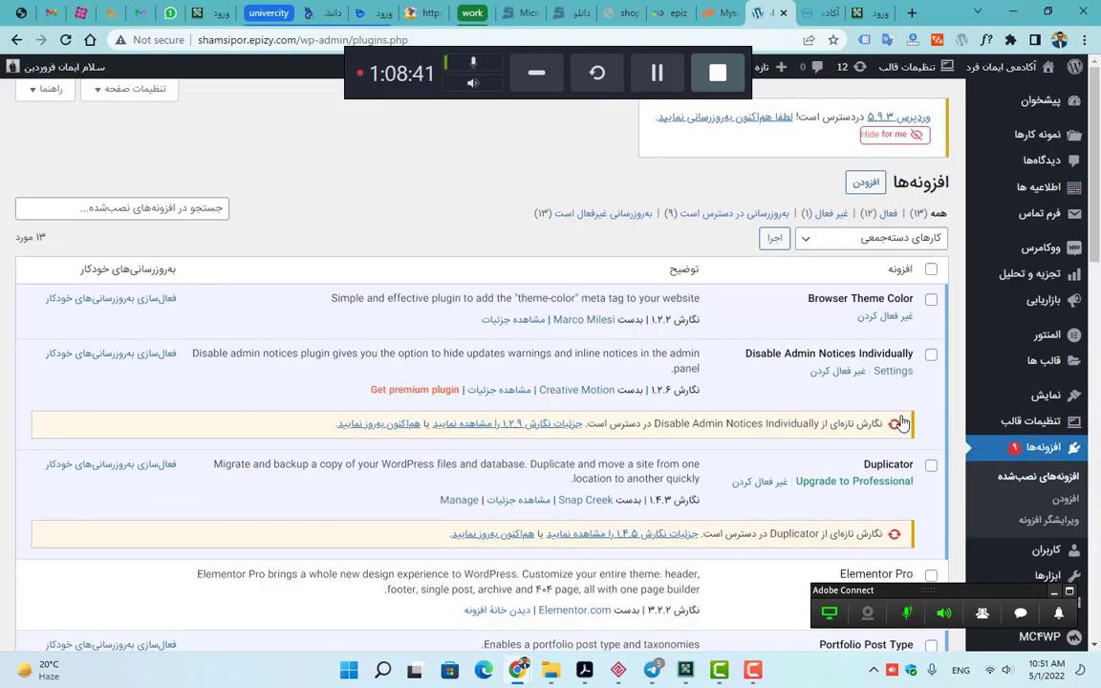
pyautogui.scroll(-5, 901, 424)
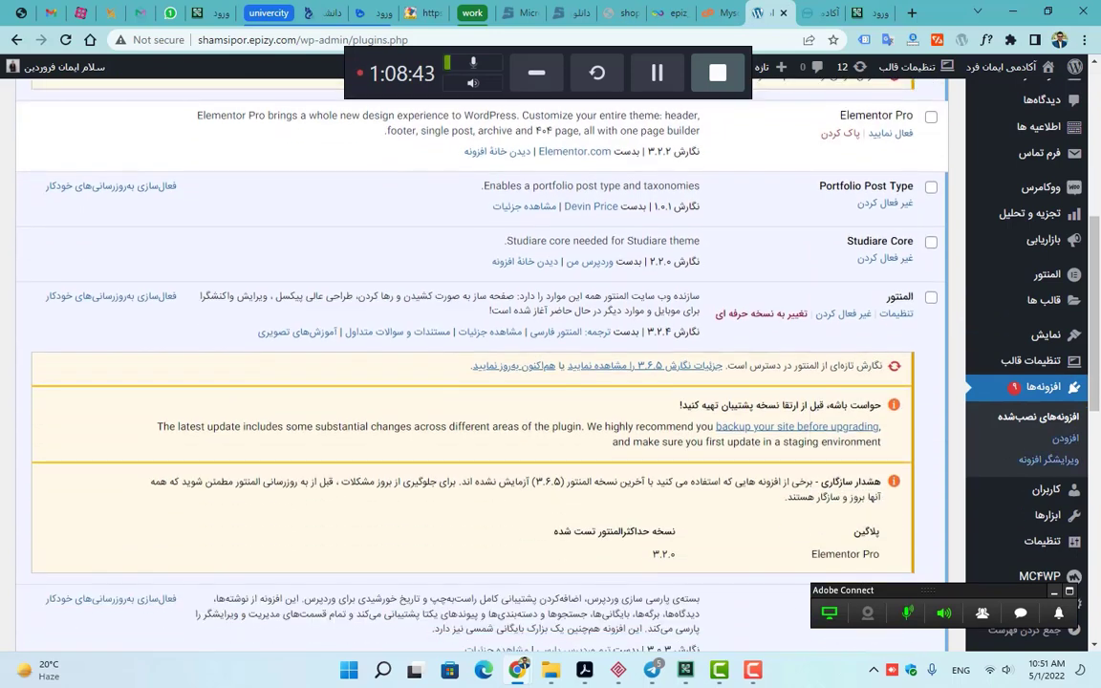
pyautogui.moveTo(1074, 494)
pyautogui.click(918, 495)
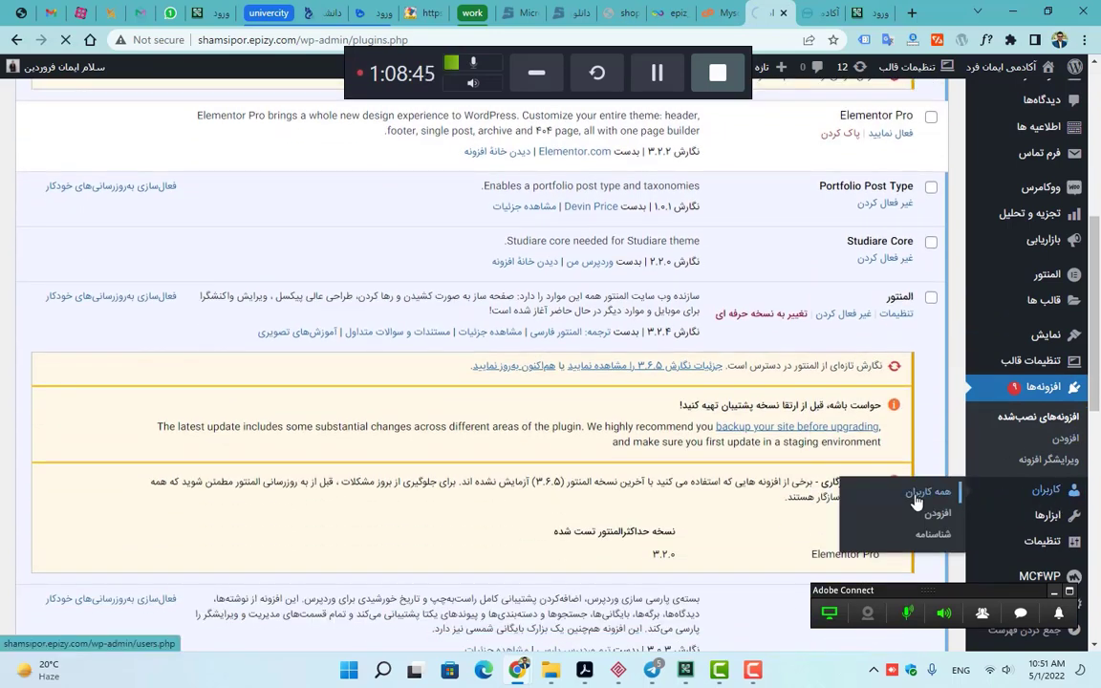